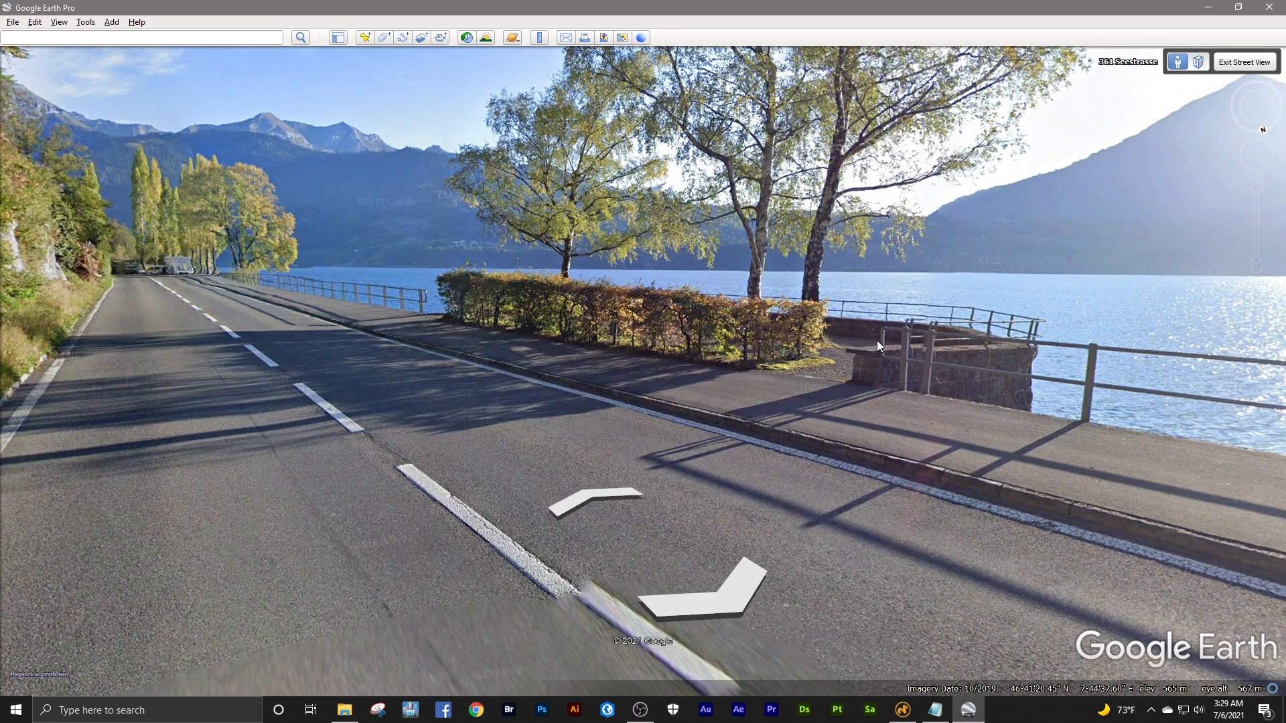
- Look around the lakeside road in Street View to examine the quay's railing, sidewalk edge, stone wall and overlook as modelling reference
{"action": "left_click_drag", "start_coordinate": [878, 340], "coordinate": [753, 395]}
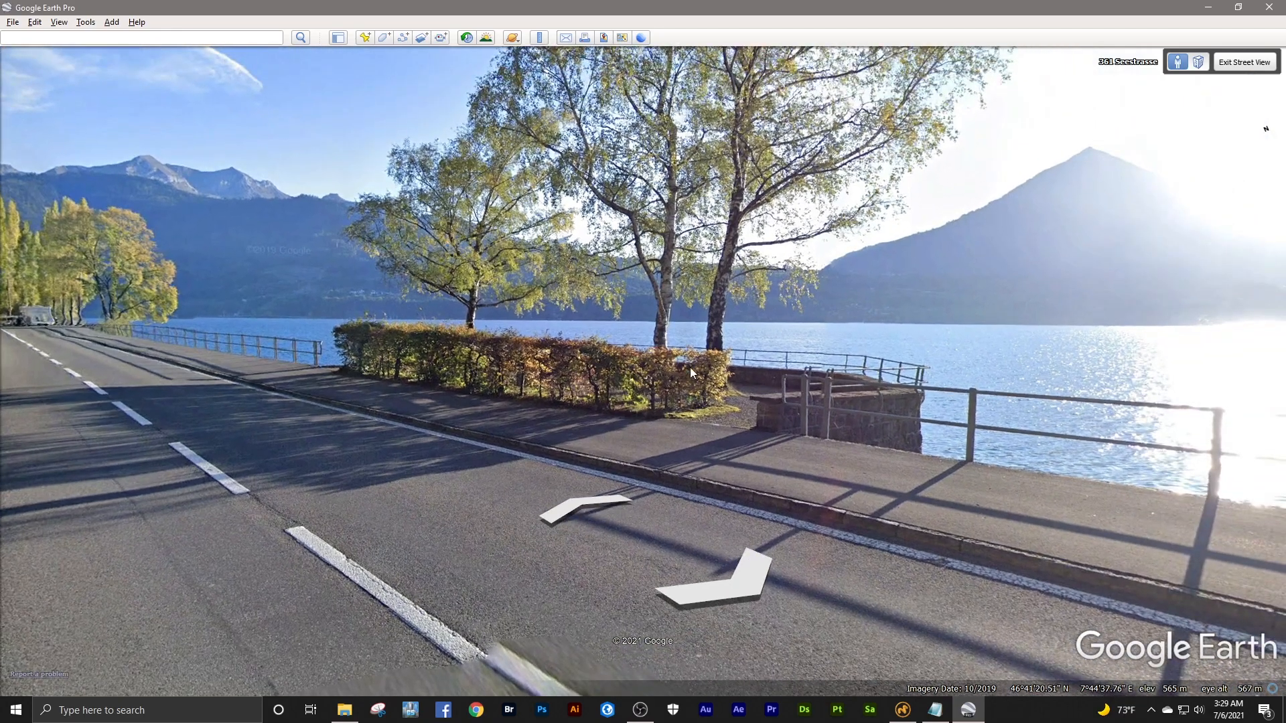
{"action": "left_click_drag", "start_coordinate": [472, 282], "coordinate": [710, 268]}
{"action": "left_click_drag", "start_coordinate": [868, 282], "coordinate": [477, 256]}
{"action": "left_click_drag", "start_coordinate": [765, 270], "coordinate": [388, 271]}
{"action": "left_click_drag", "start_coordinate": [811, 299], "coordinate": [350, 278]}
{"action": "left_click_drag", "start_coordinate": [1009, 274], "coordinate": [484, 271]}
{"action": "left_click_drag", "start_coordinate": [710, 288], "coordinate": [405, 269]}
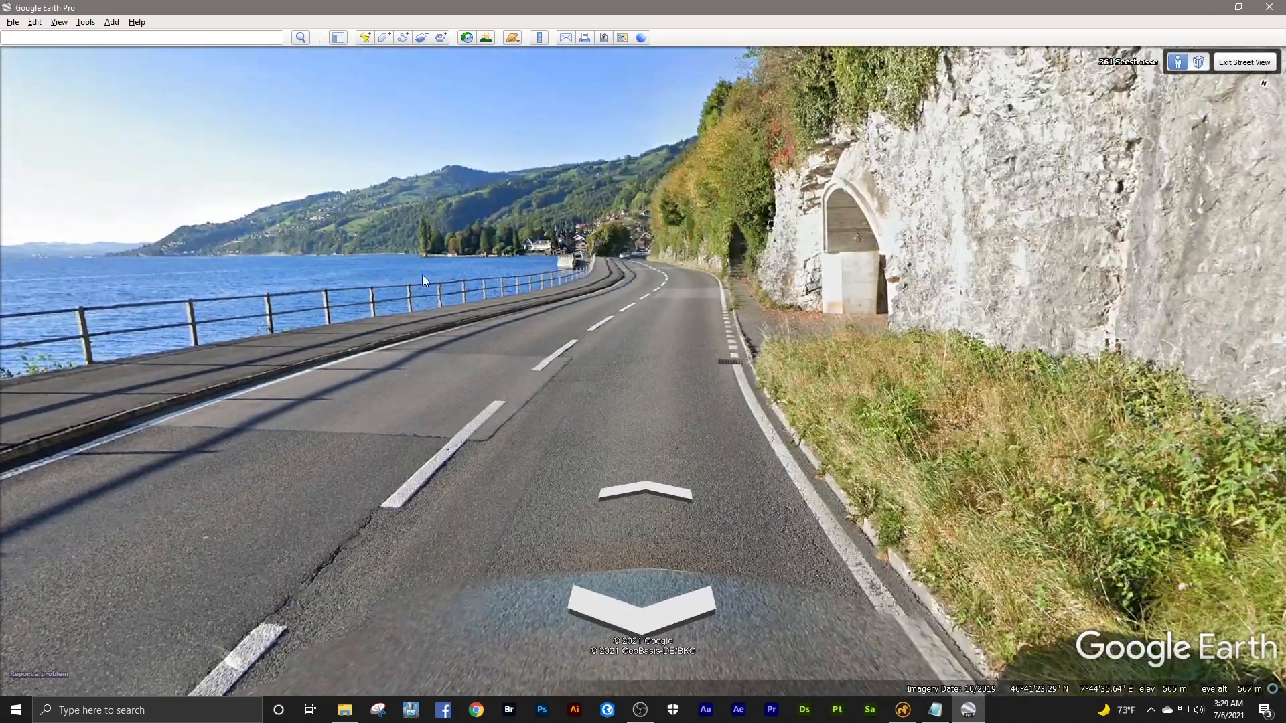
{"action": "left_click_drag", "start_coordinate": [466, 280], "coordinate": [618, 249]}
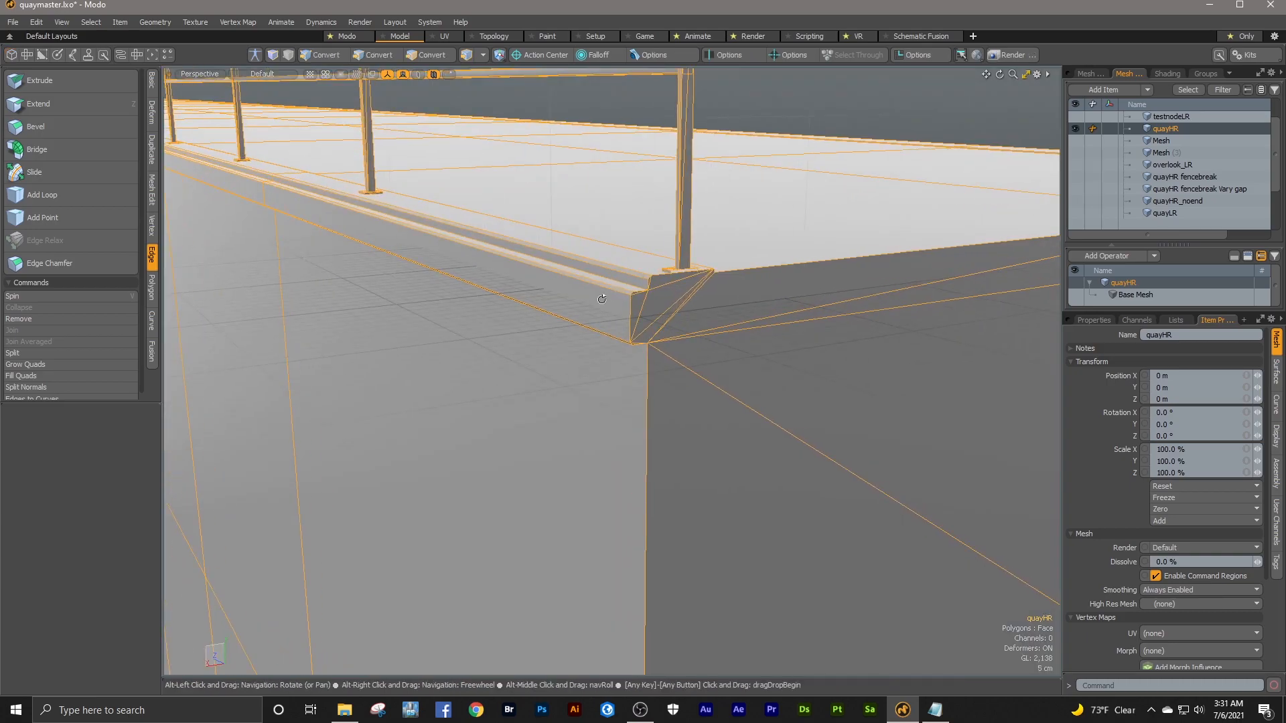
- In Modo, inspect the quayHR mesh's edge profile and display its overall size with the Dimensions Tool
{"action": "left_click_drag", "start_coordinate": [583, 306], "coordinate": [569, 295], "text": "alt"}
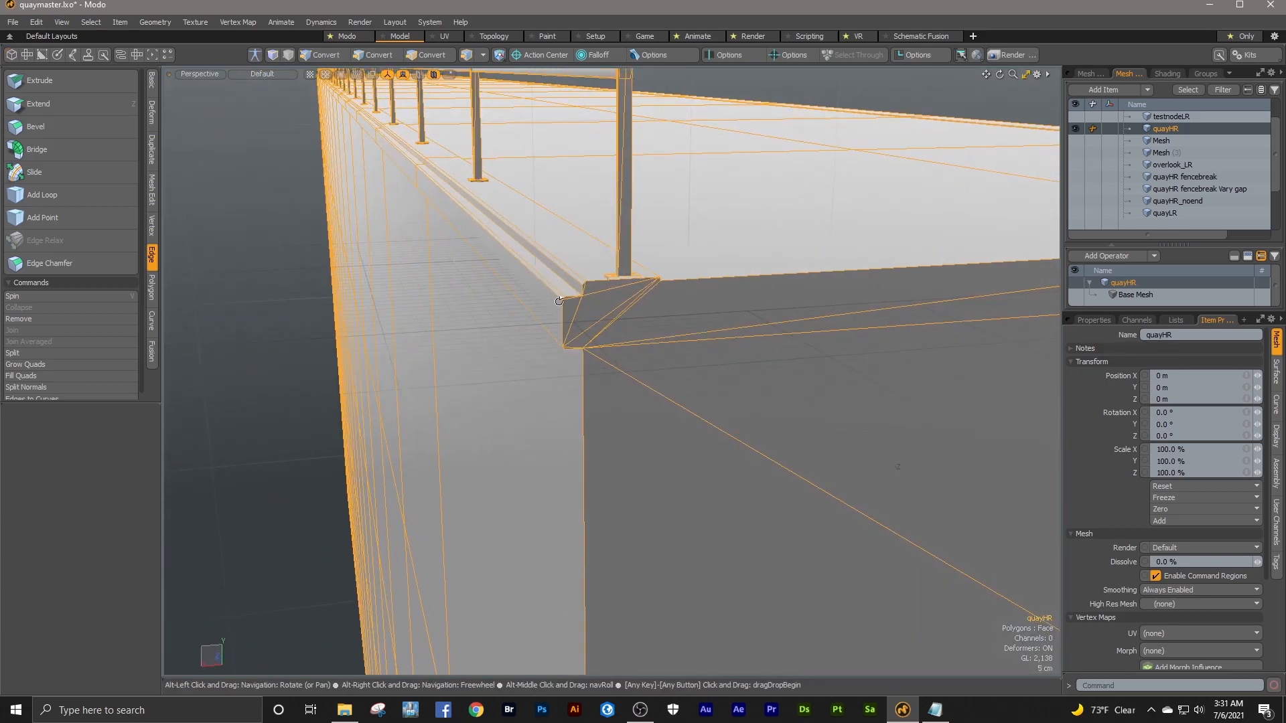
{"action": "left_click_drag", "start_coordinate": [557, 288], "coordinate": [400, 345], "text": "ctrl+alt"}
{"action": "left_click_drag", "start_coordinate": [620, 267], "coordinate": [636, 366], "text": "alt"}
{"action": "left_click_drag", "start_coordinate": [644, 303], "coordinate": [697, 298], "text": "ctrl+alt"}
{"action": "left_click", "coordinate": [62, 23]}
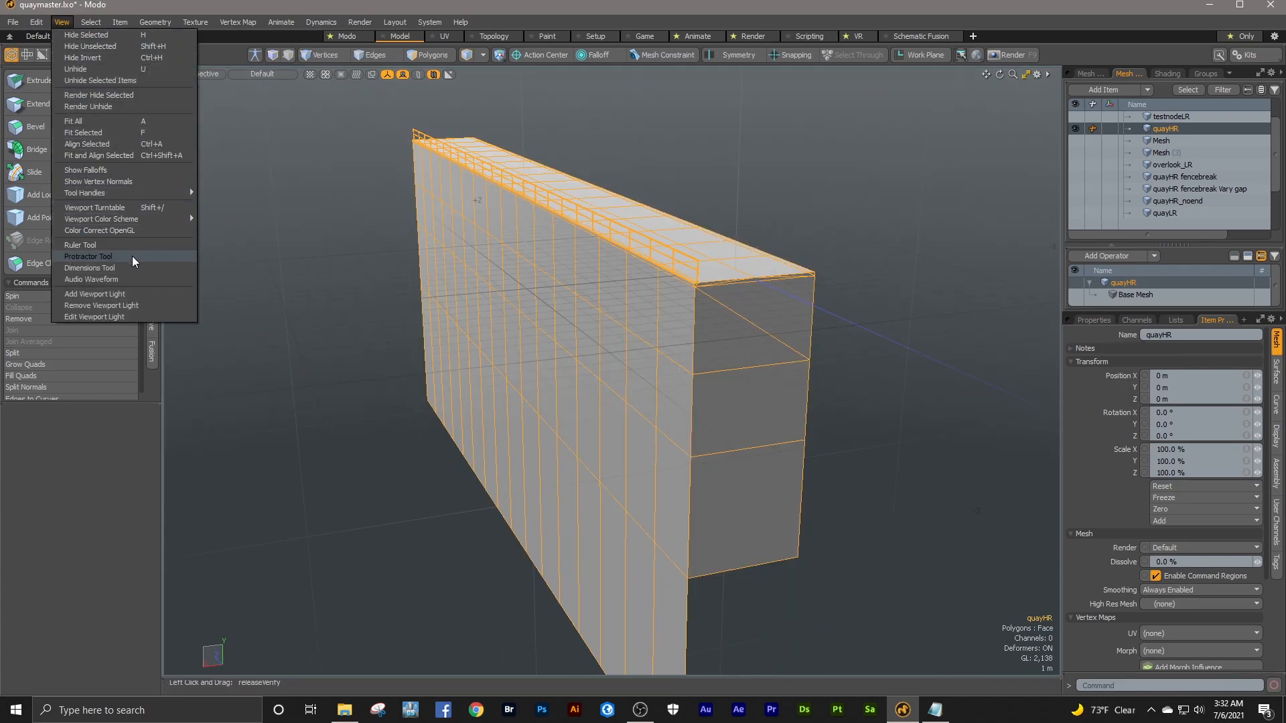
{"action": "left_click", "coordinate": [107, 267]}
- Examine the quay model's overall dimensions, side wall grid, railing posts and edge trim along its full length
{"action": "left_click_drag", "start_coordinate": [580, 298], "coordinate": [672, 349], "text": "alt"}
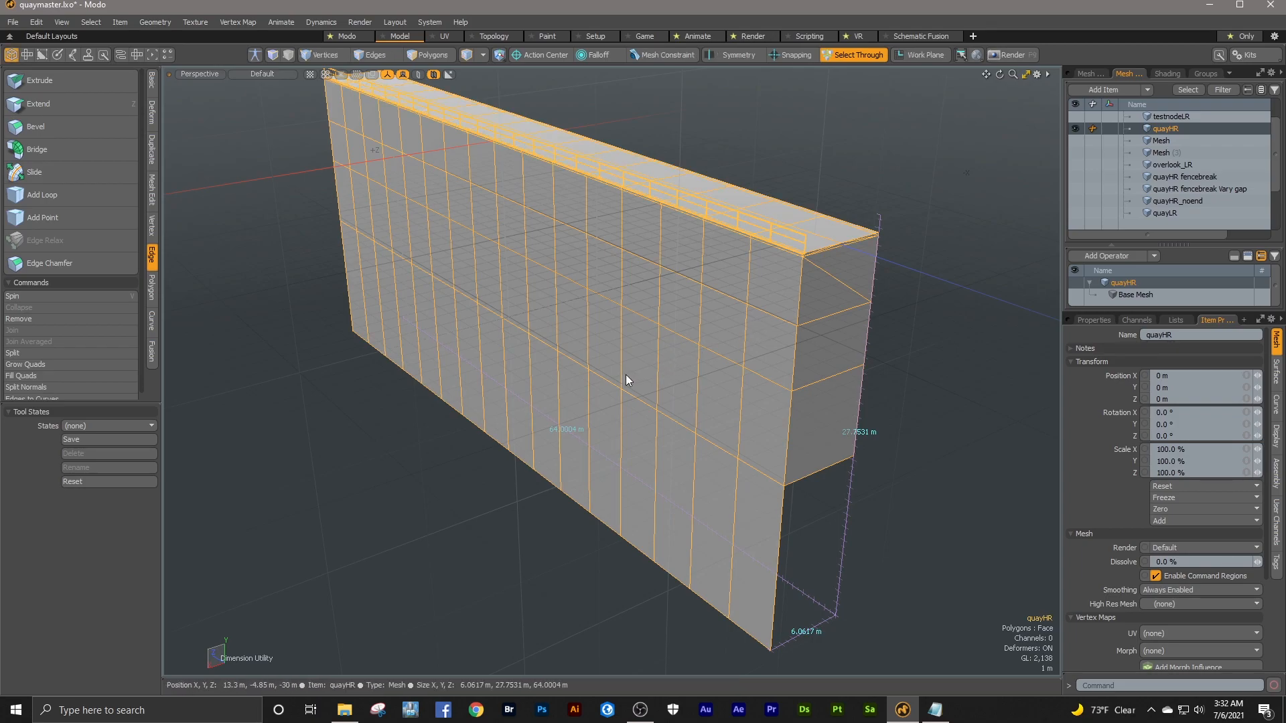
{"action": "left_click_drag", "start_coordinate": [640, 368], "coordinate": [736, 345], "text": "alt+shift"}
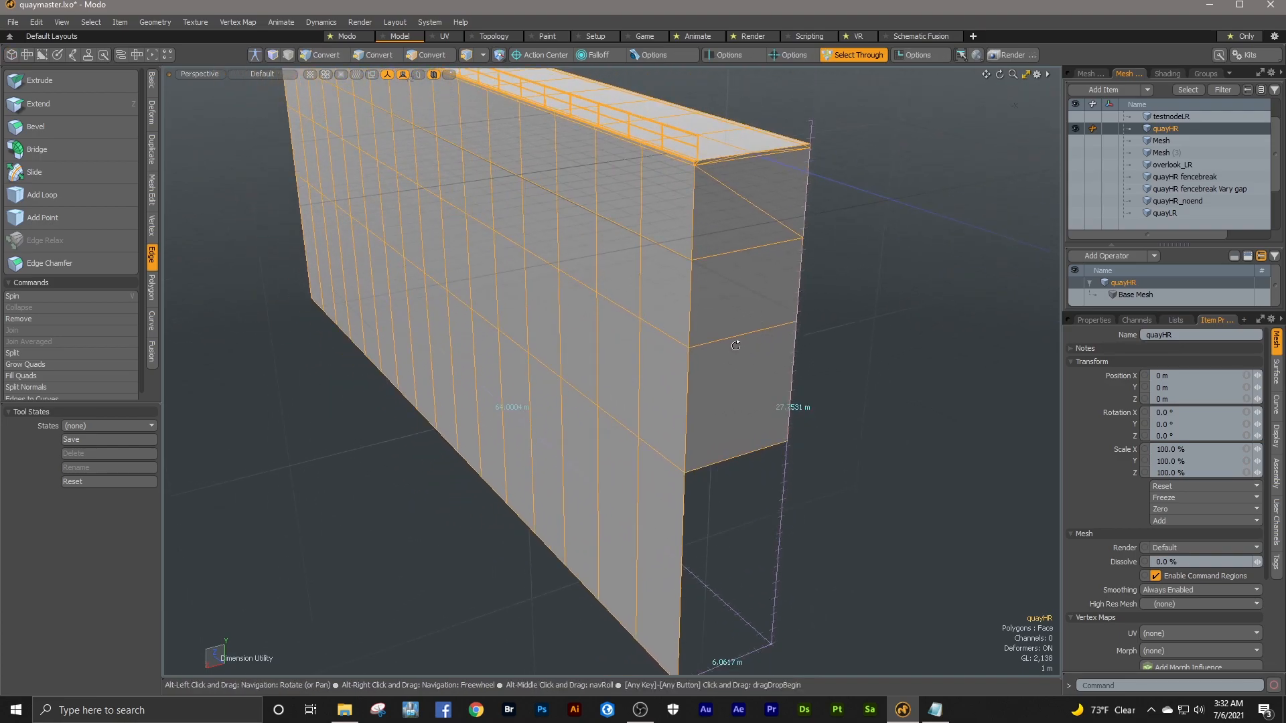
{"action": "left_click_drag", "start_coordinate": [649, 315], "coordinate": [626, 359], "text": "alt+shift"}
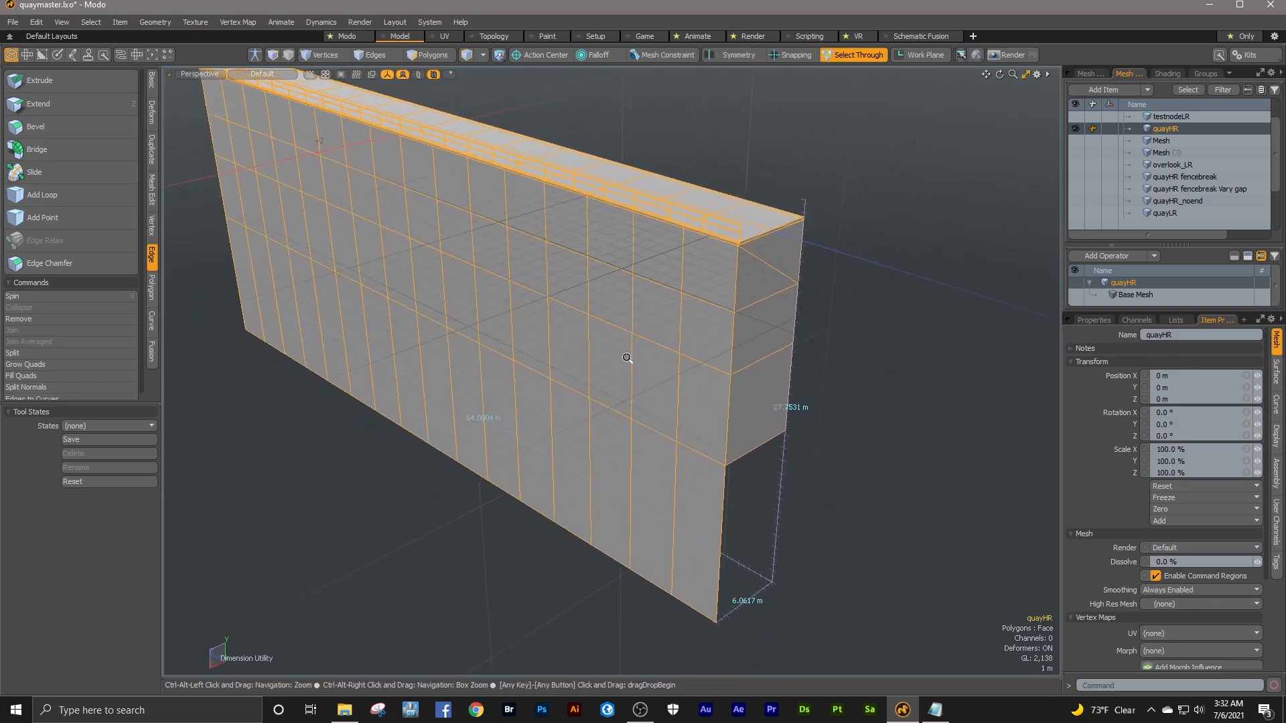
{"action": "left_click_drag", "start_coordinate": [469, 307], "coordinate": [652, 361], "text": "alt+shift"}
{"action": "left_click_drag", "start_coordinate": [592, 269], "coordinate": [730, 260], "text": "ctrl+alt"}
{"action": "left_click_drag", "start_coordinate": [584, 342], "coordinate": [755, 359], "text": "alt"}
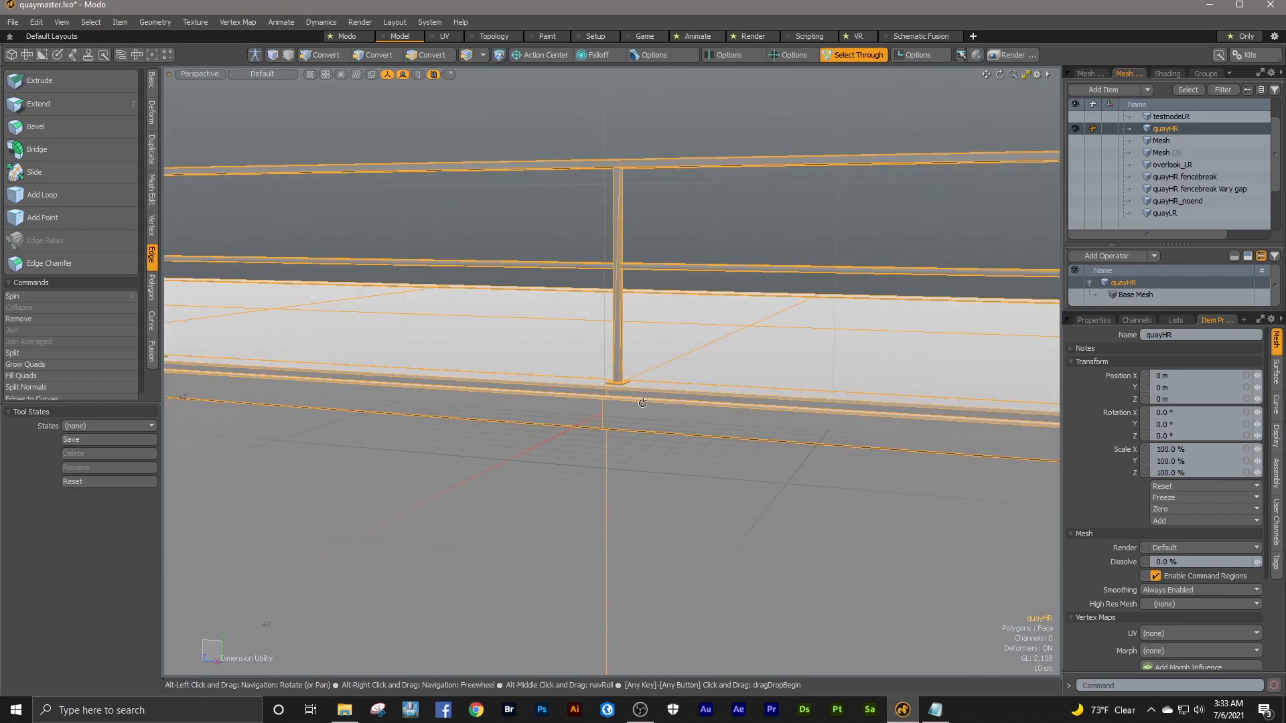
{"action": "left_click_drag", "start_coordinate": [612, 411], "coordinate": [663, 446], "text": "ctrl+alt"}
{"action": "left_click_drag", "start_coordinate": [772, 456], "coordinate": [642, 389], "text": "alt+shift"}
{"action": "left_click_drag", "start_coordinate": [606, 344], "coordinate": [739, 327], "text": "ctrl+alt"}
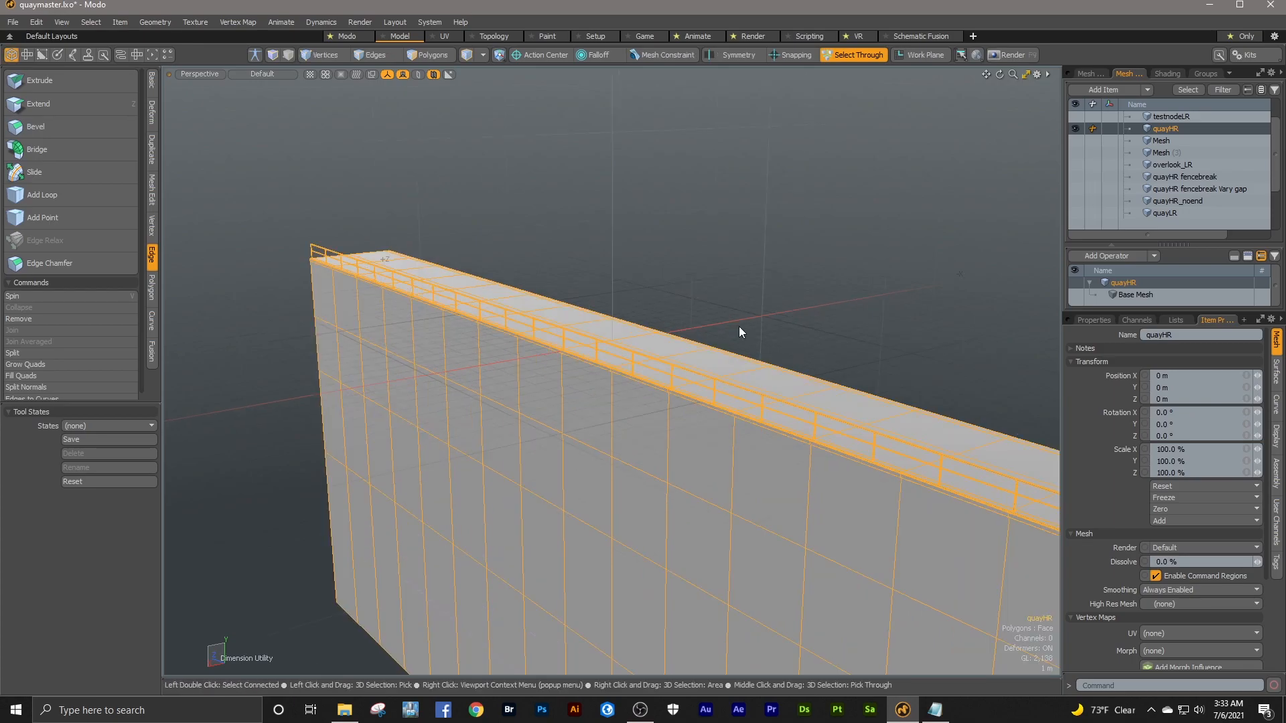
{"action": "left_click_drag", "start_coordinate": [565, 340], "coordinate": [479, 395], "text": "ctrl+alt"}
{"action": "left_click_drag", "start_coordinate": [652, 409], "coordinate": [660, 361], "text": "alt"}
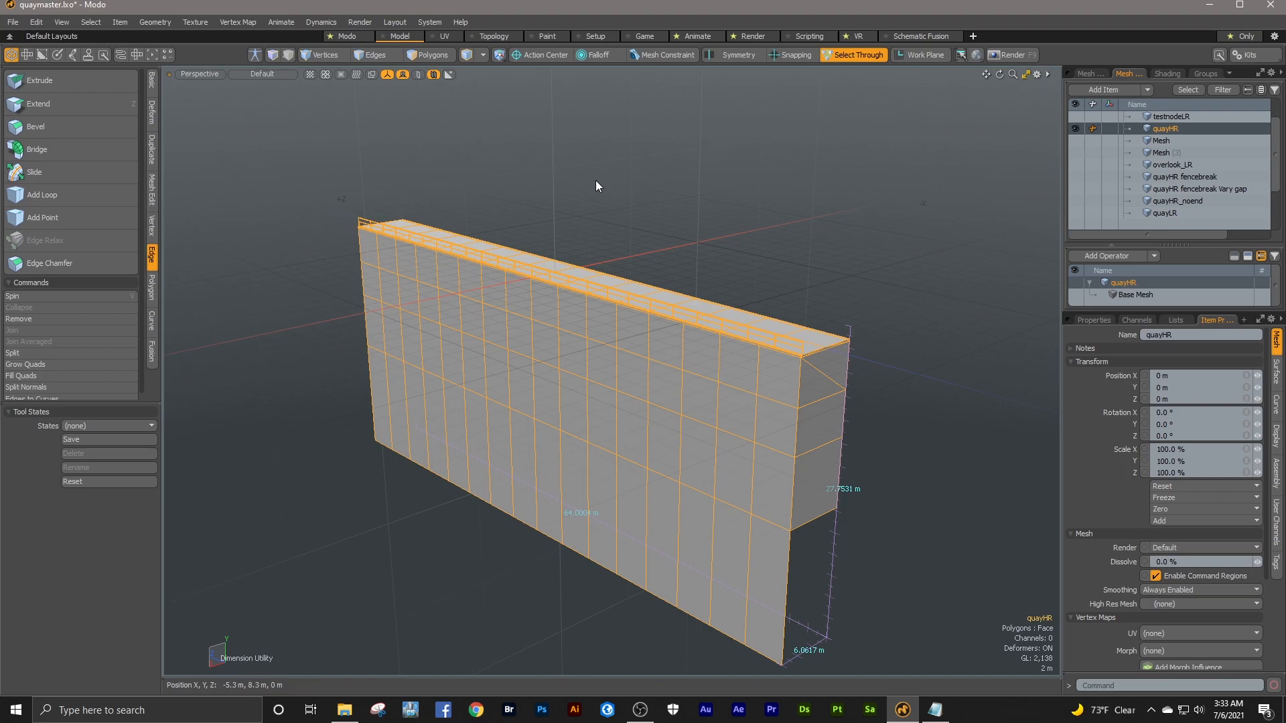
- Switch to the UV layout and select the block of eight upper side-wall polygons nearest the quay's end to examine their UV area
{"action": "left_click", "coordinate": [445, 37]}
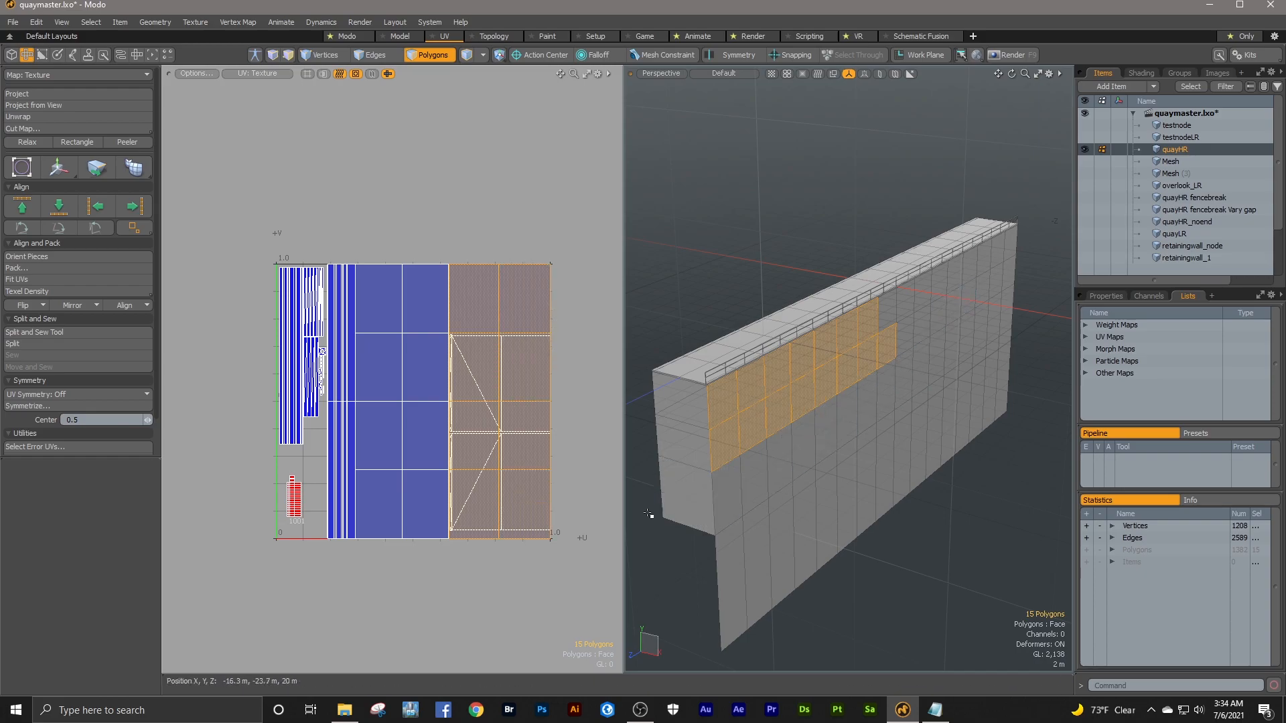
{"action": "left_click_drag", "start_coordinate": [735, 382], "coordinate": [780, 367], "text": "ctrl+alt"}
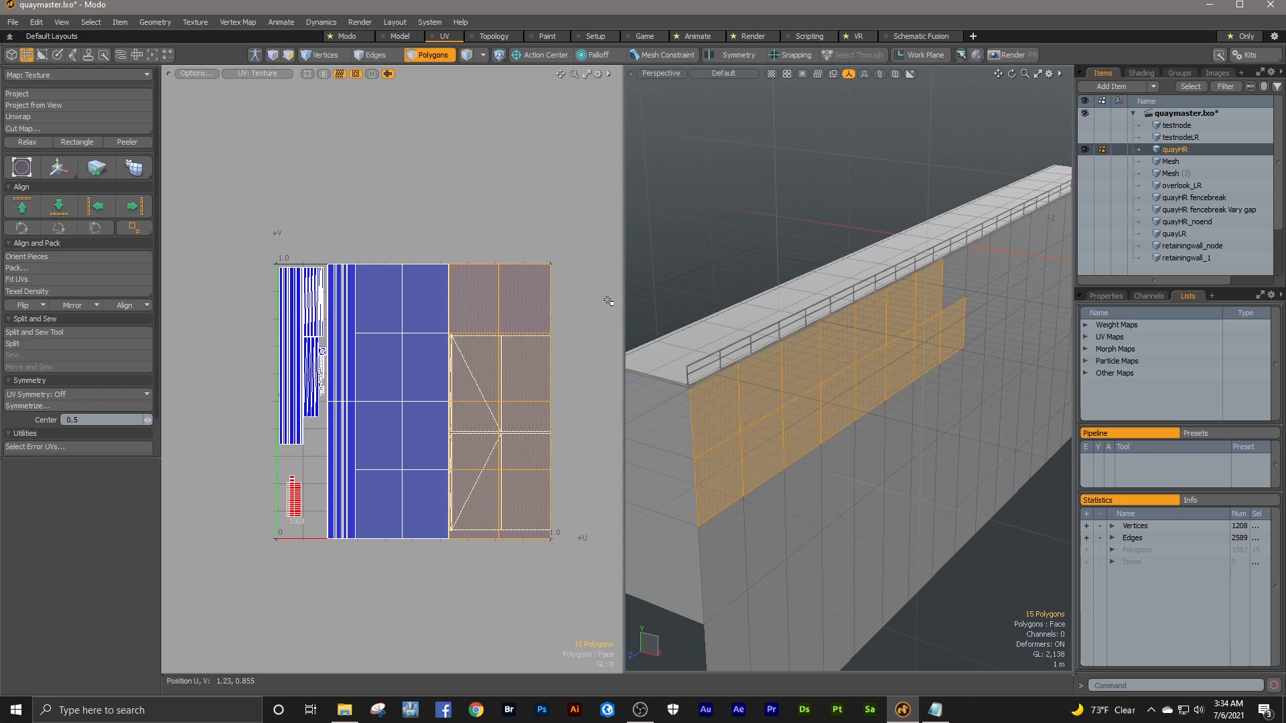
{"action": "right_click_drag", "start_coordinate": [567, 234], "coordinate": [500, 523]}
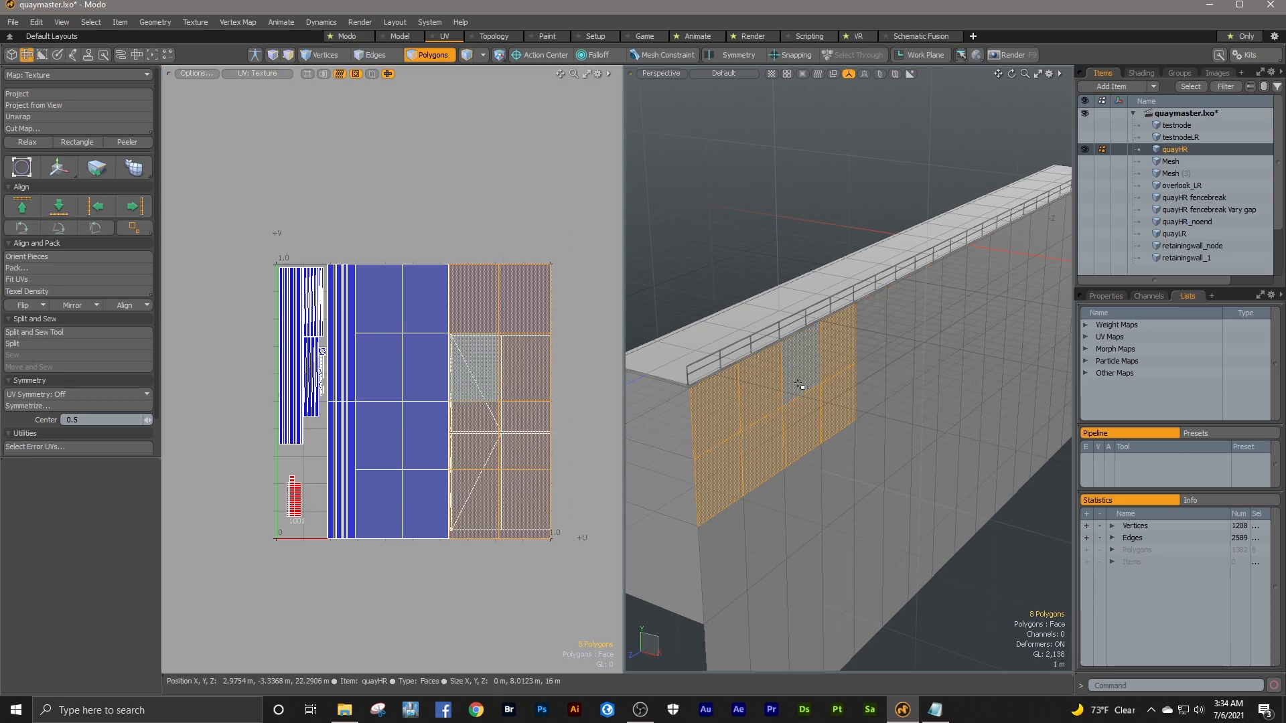
{"action": "left_click_drag", "start_coordinate": [842, 459], "coordinate": [816, 406], "text": "alt"}
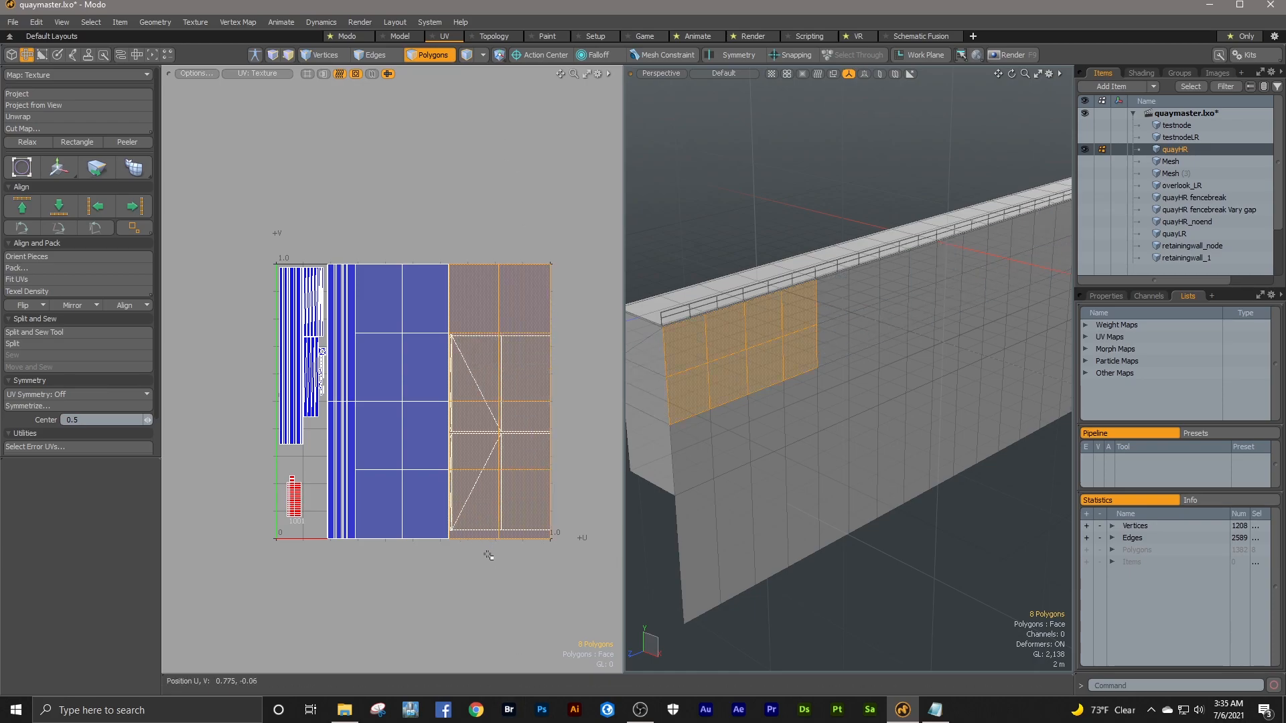
{"action": "mouse_move", "coordinate": [512, 518]}
{"action": "left_mouse_down", "text": "ctrl+alt"}
{"action": "mouse_move", "coordinate": [563, 512]}
{"action": "mouse_move", "coordinate": [514, 521]}
{"action": "left_mouse_up", "text": "ctrl+alt"}
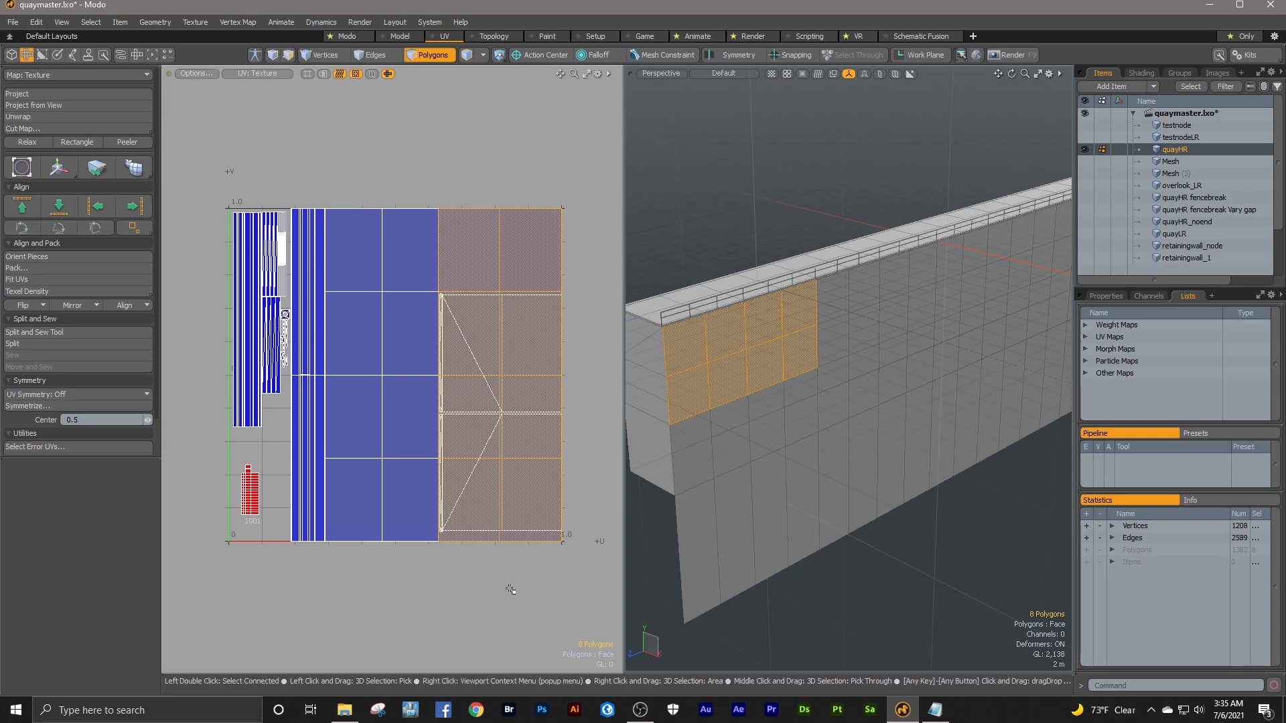
{"action": "left_click", "coordinate": [504, 210], "text": "shift"}
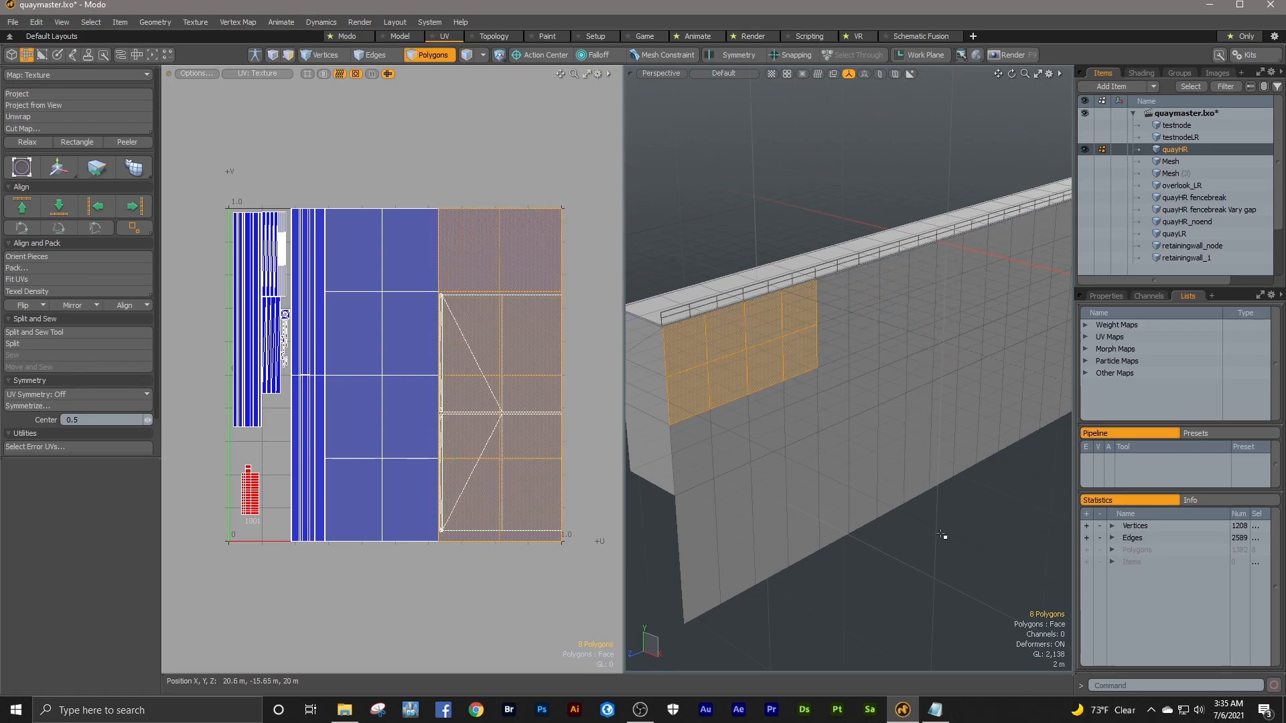
{"action": "left_click_drag", "start_coordinate": [938, 539], "coordinate": [884, 528], "text": "alt"}
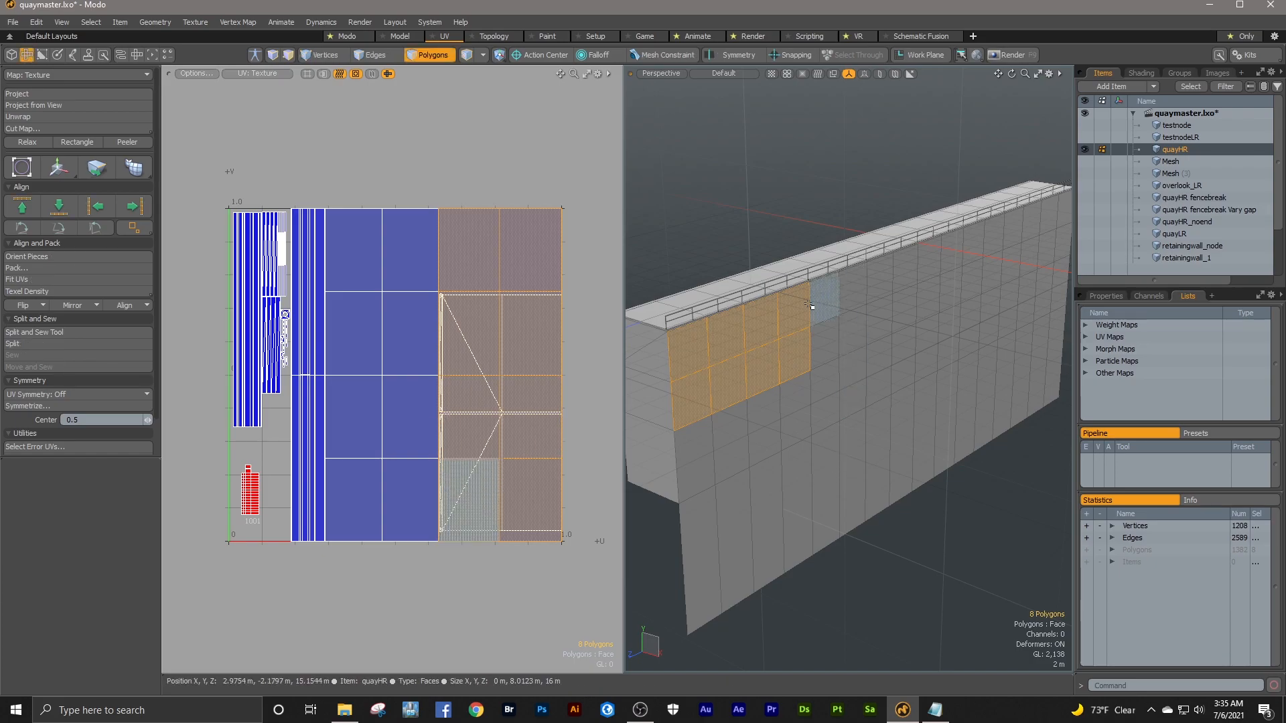
- Select the upper two rows of side-wall polygons along the quay's whole length to examine their repeated UV area
{"action": "mouse_move", "coordinate": [825, 300]}
{"action": "left_mouse_down"}
{"action": "mouse_move", "coordinate": [906, 271]}
{"action": "mouse_move", "coordinate": [926, 286]}
{"action": "left_mouse_up"}
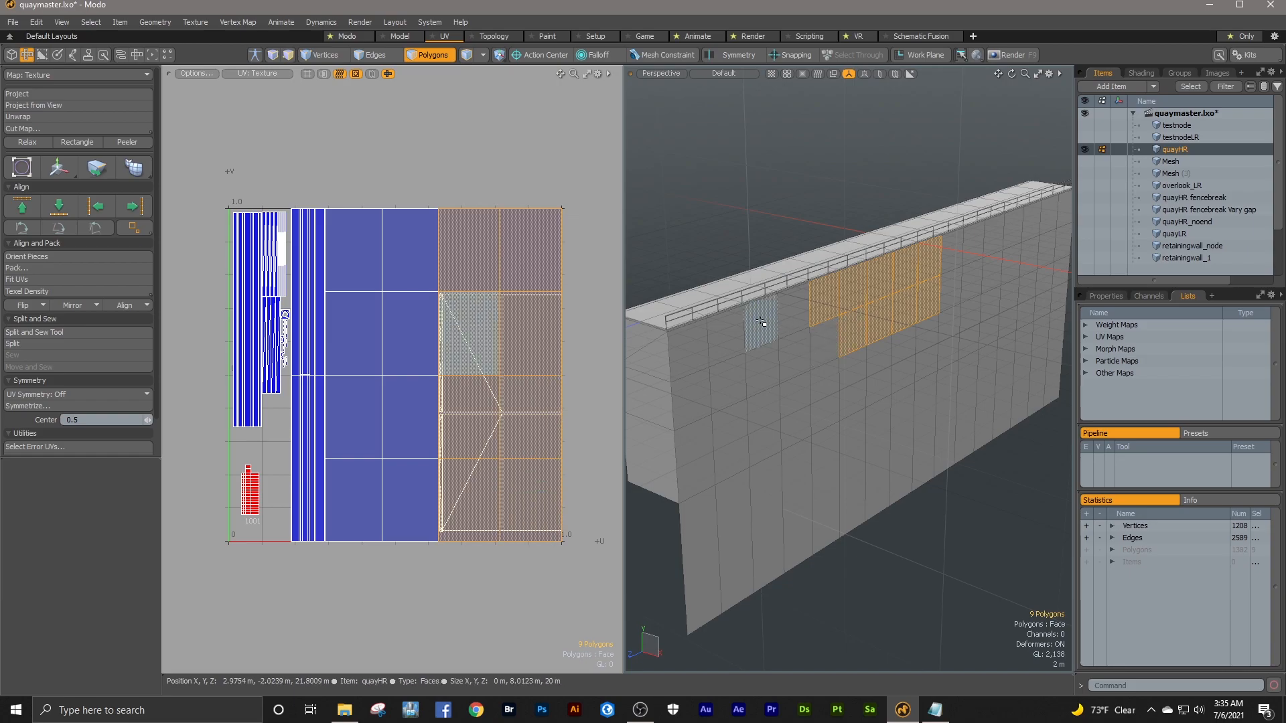
{"action": "mouse_move", "coordinate": [700, 329]}
{"action": "left_mouse_down"}
{"action": "mouse_move", "coordinate": [1011, 247]}
{"action": "mouse_move", "coordinate": [1065, 216]}
{"action": "mouse_move", "coordinate": [1051, 243]}
{"action": "left_mouse_up"}
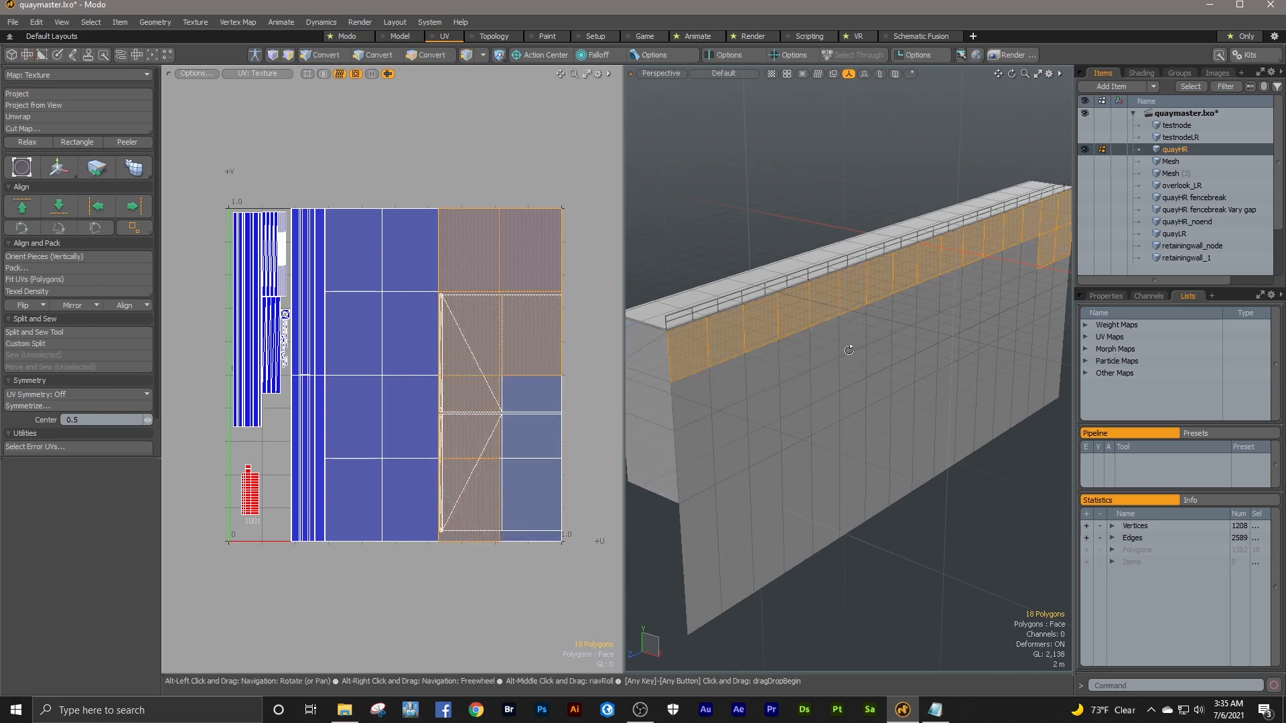
{"action": "left_click_drag", "start_coordinate": [1031, 254], "coordinate": [702, 384], "text": "shift"}
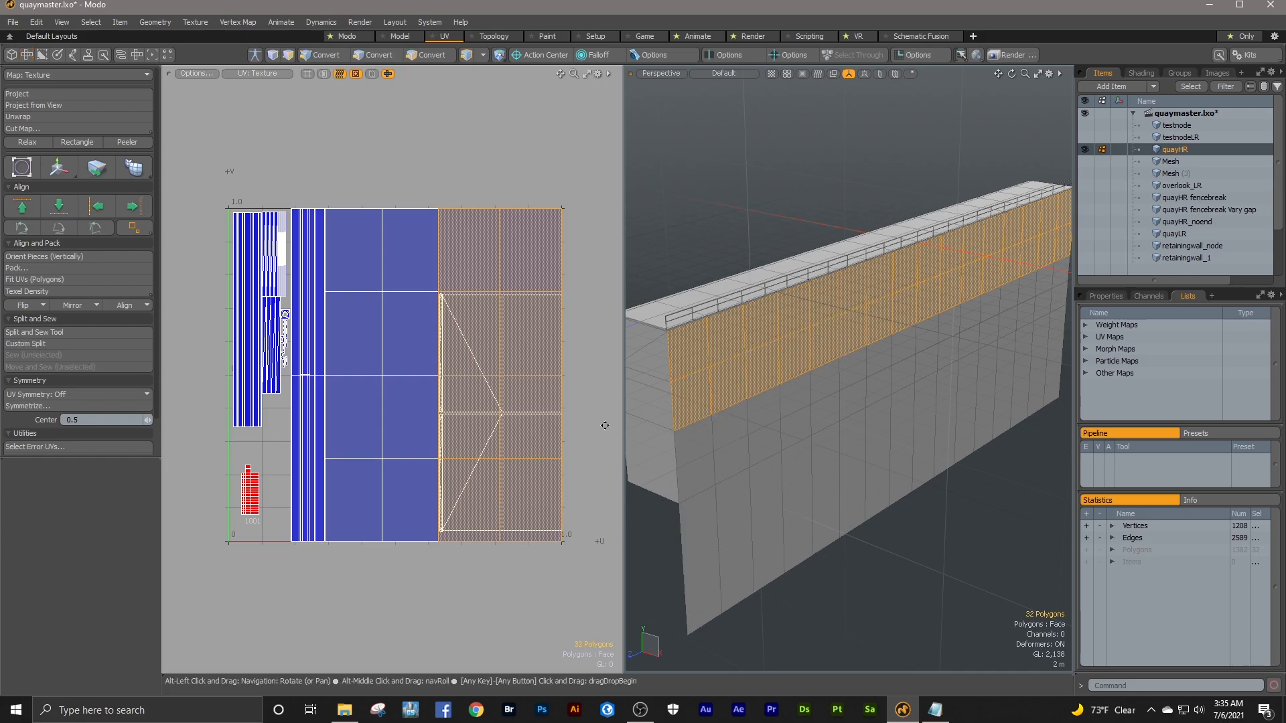
- Check the UV placement of the quay's end-wall polygons and of the first eight walkway polygons by selecting each group
{"action": "left_click_drag", "start_coordinate": [737, 446], "coordinate": [802, 437], "text": "alt"}
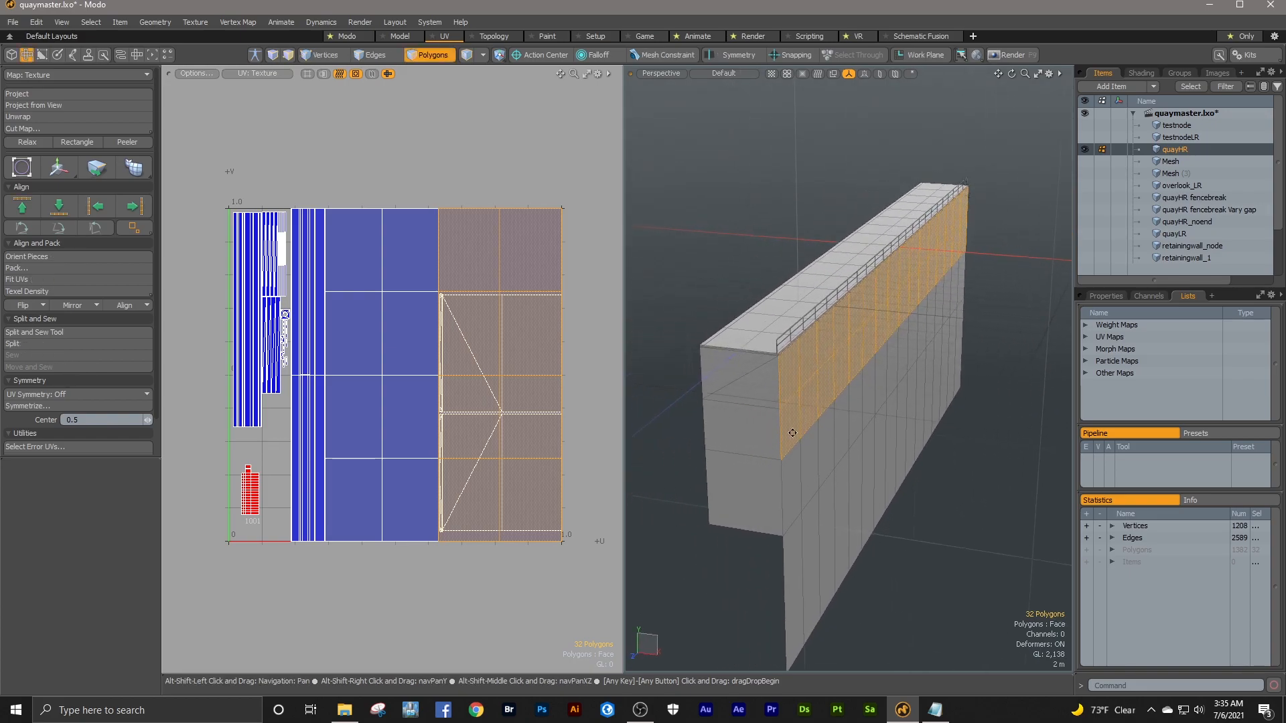
{"action": "left_click_drag", "start_coordinate": [740, 368], "coordinate": [743, 488]}
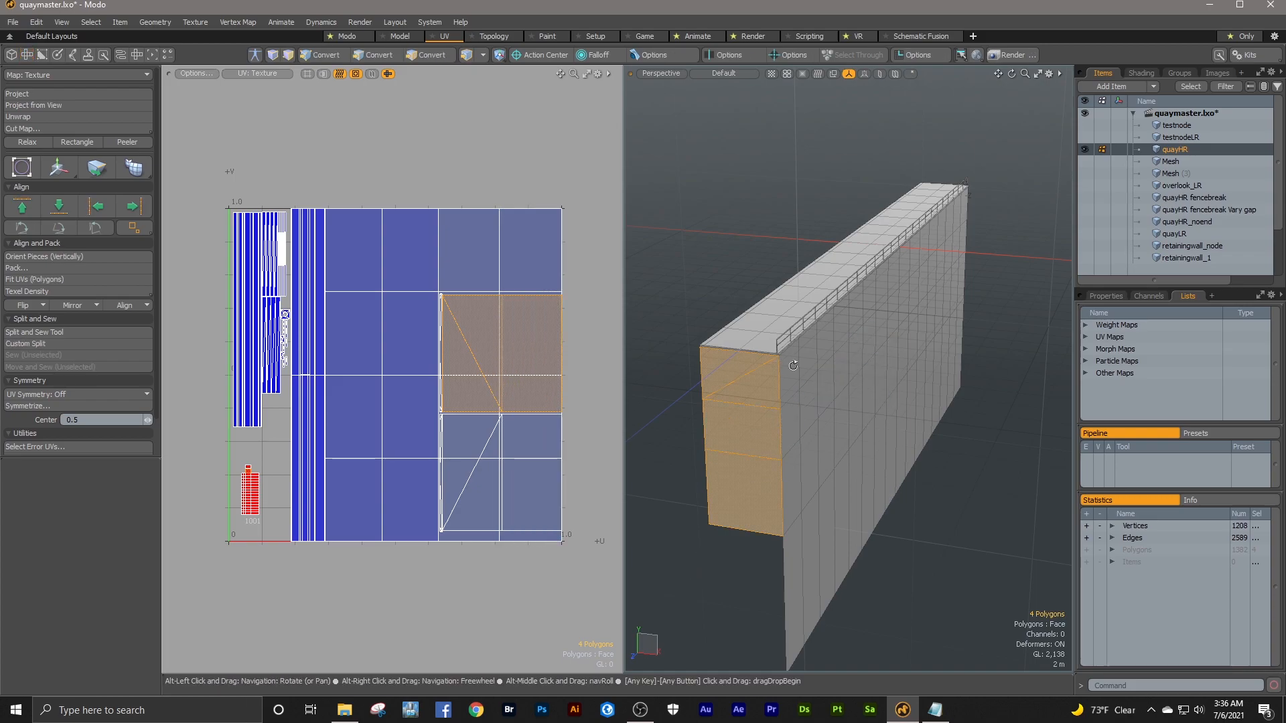
{"action": "left_click_drag", "start_coordinate": [787, 363], "coordinate": [821, 367], "text": "alt"}
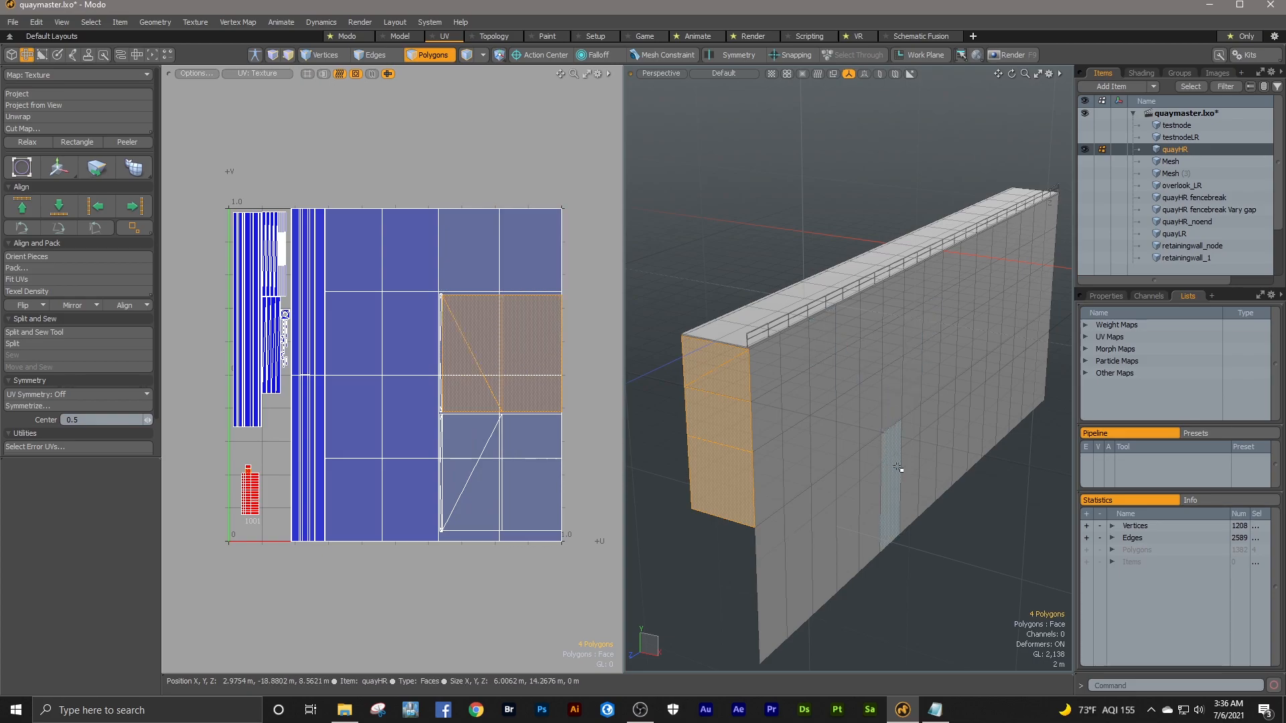
{"action": "left_click_drag", "start_coordinate": [897, 432], "coordinate": [913, 435], "text": "alt"}
{"action": "mouse_move", "coordinate": [761, 371]}
{"action": "left_mouse_down"}
{"action": "mouse_move", "coordinate": [807, 295]}
{"action": "mouse_move", "coordinate": [802, 350]}
{"action": "mouse_move", "coordinate": [792, 292]}
{"action": "mouse_move", "coordinate": [773, 319]}
{"action": "mouse_move", "coordinate": [813, 312]}
{"action": "left_mouse_up"}
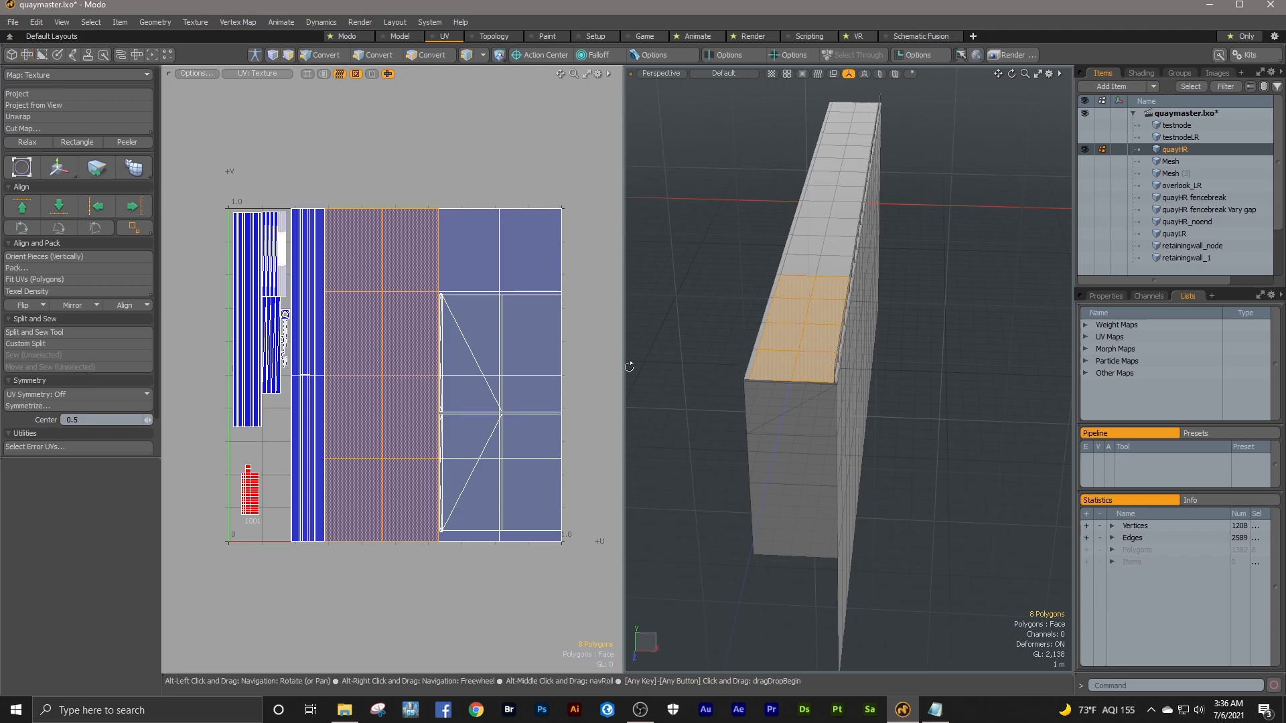
- Select the edge trim polygons through their narrow vertical UV strip and examine the curb beneath the railing
{"action": "double_click", "coordinate": [306, 225]}
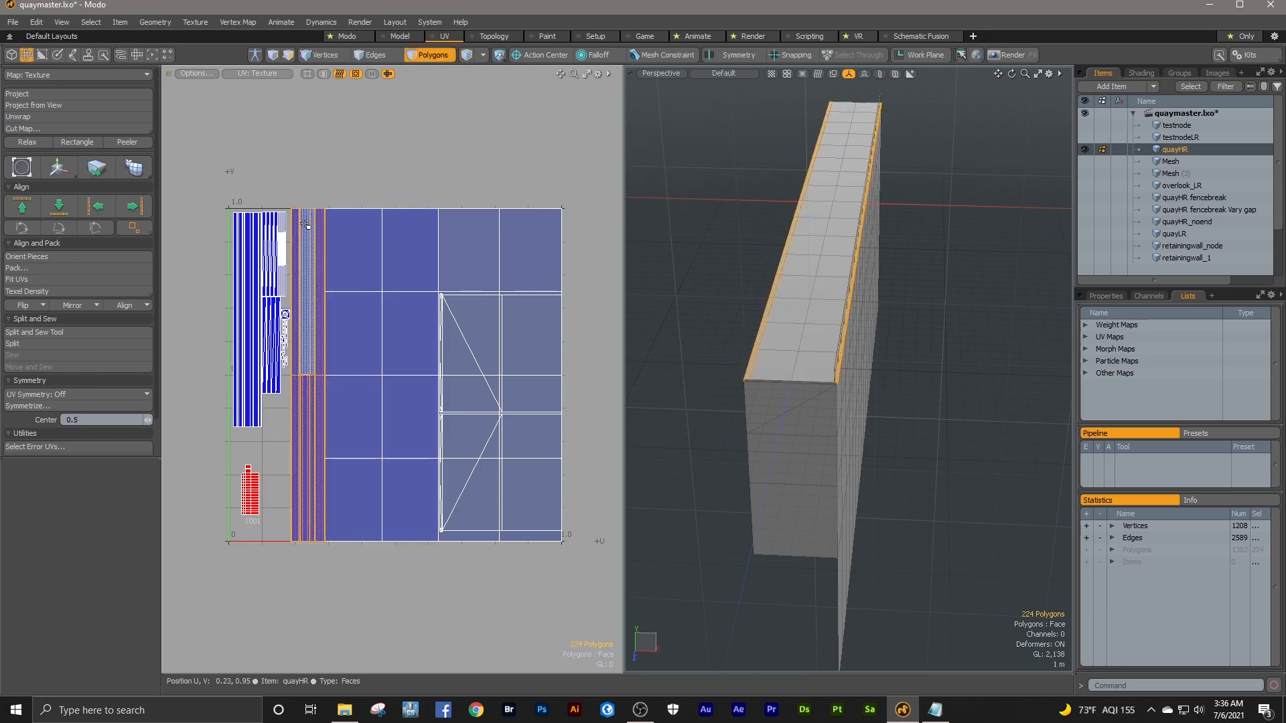
{"action": "left_click_drag", "start_coordinate": [837, 339], "coordinate": [830, 295], "text": "ctrl+alt"}
{"action": "mouse_move", "coordinate": [819, 339]}
{"action": "left_mouse_down", "text": "ctrl+alt"}
{"action": "mouse_move", "coordinate": [975, 301]}
{"action": "mouse_move", "coordinate": [955, 276]}
{"action": "mouse_move", "coordinate": [819, 334]}
{"action": "left_mouse_up", "text": "ctrl+alt"}
{"action": "left_click_drag", "start_coordinate": [445, 354], "coordinate": [382, 344], "text": "ctrl+alt"}
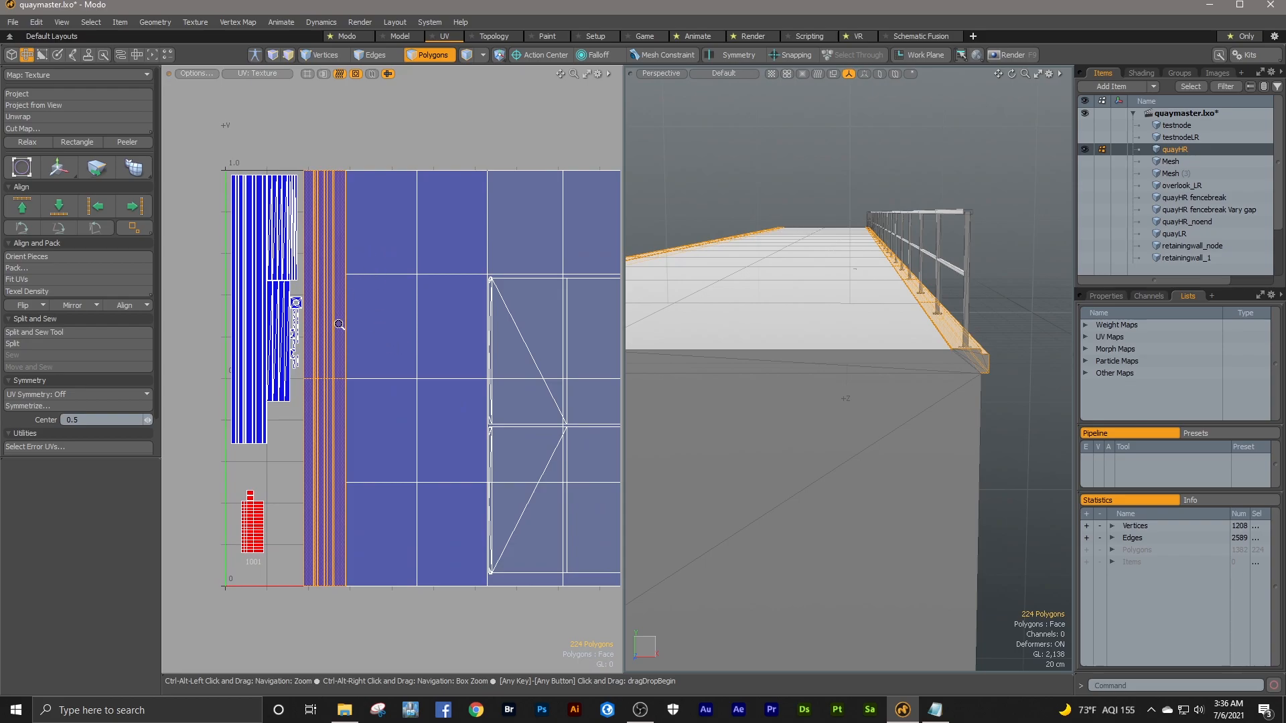
{"action": "left_click_drag", "start_coordinate": [857, 315], "coordinate": [867, 324], "text": "alt"}
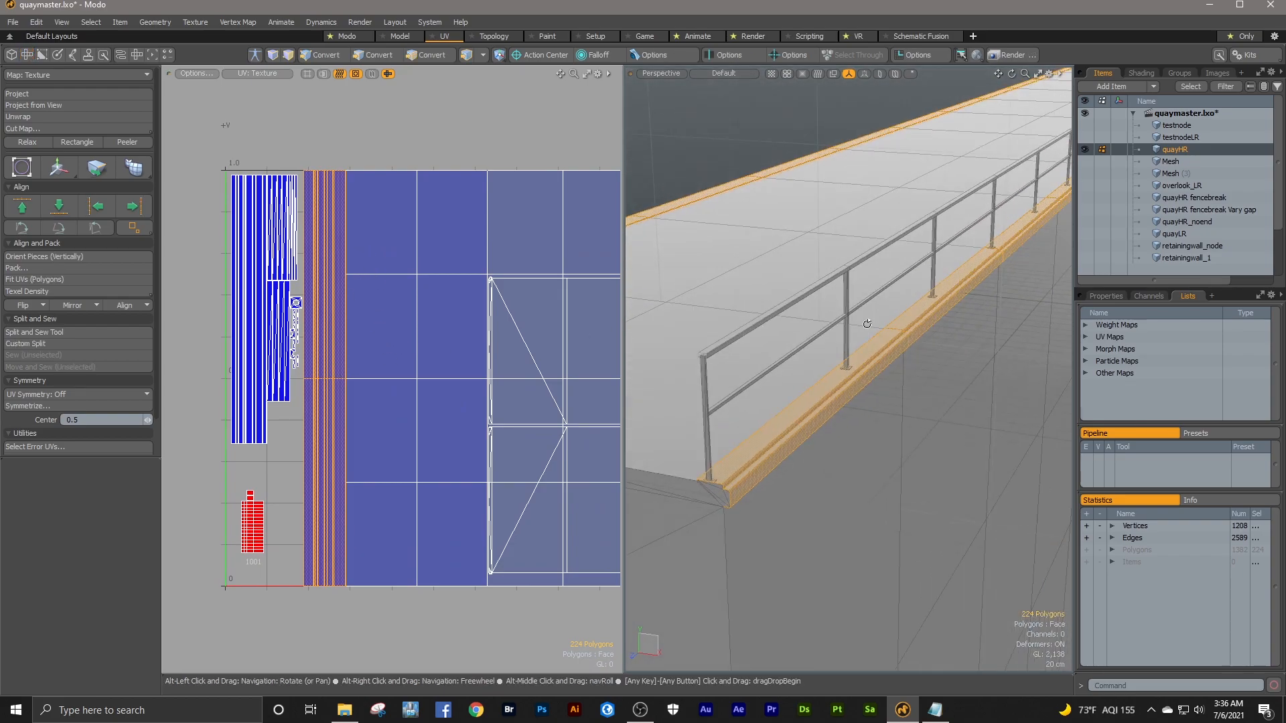
{"action": "left_click_drag", "start_coordinate": [543, 333], "coordinate": [432, 318], "text": "ctrl+alt"}
{"action": "left_click_drag", "start_coordinate": [783, 376], "coordinate": [797, 398], "text": "ctrl+alt"}
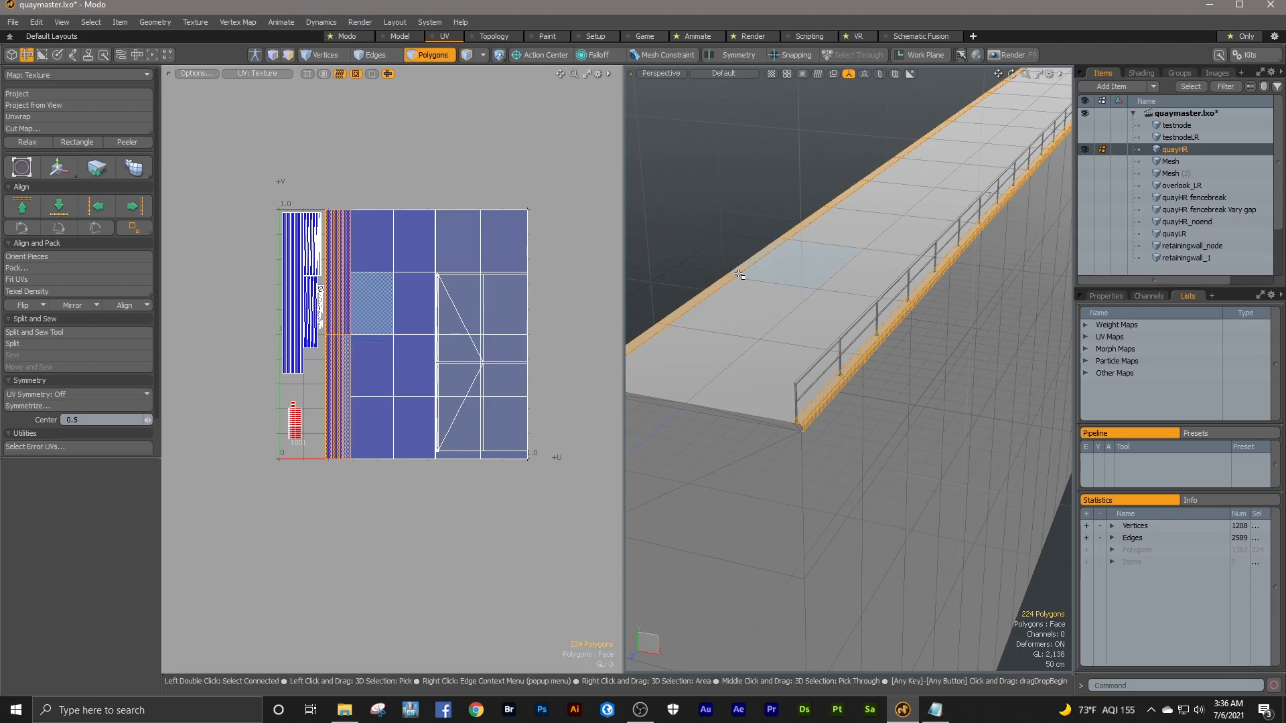
- Select the railing's posts and horizontal rails through their UV islands and view them along the quay
{"action": "right_click_drag", "start_coordinate": [246, 190], "coordinate": [321, 370]}
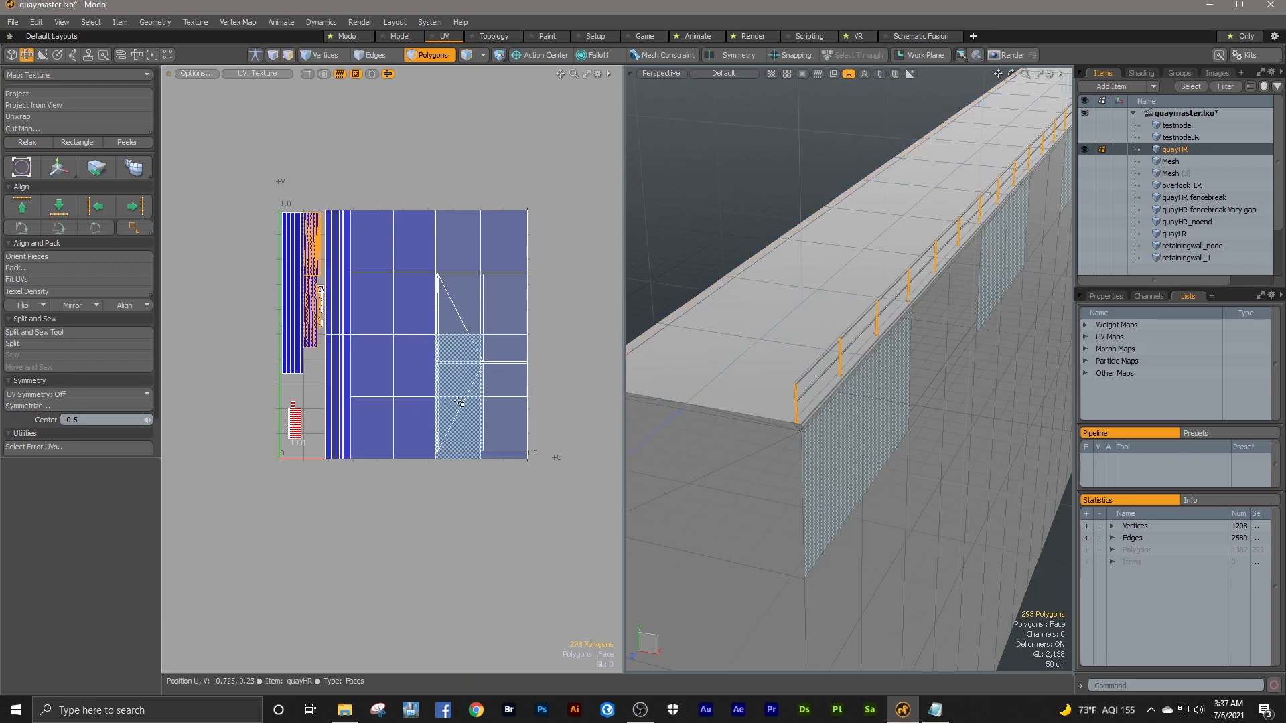
{"action": "right_click_drag", "start_coordinate": [244, 193], "coordinate": [319, 378]}
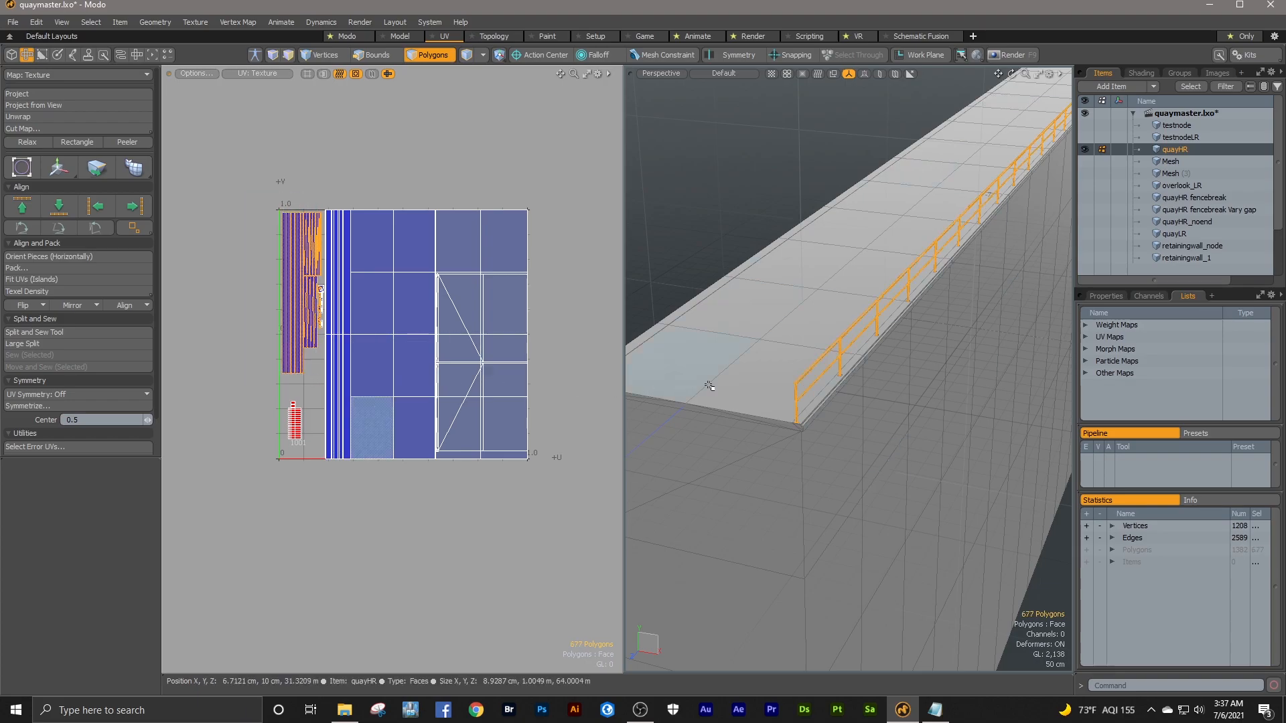
{"action": "left_click_drag", "start_coordinate": [850, 303], "coordinate": [703, 312], "text": "ctrl+alt"}
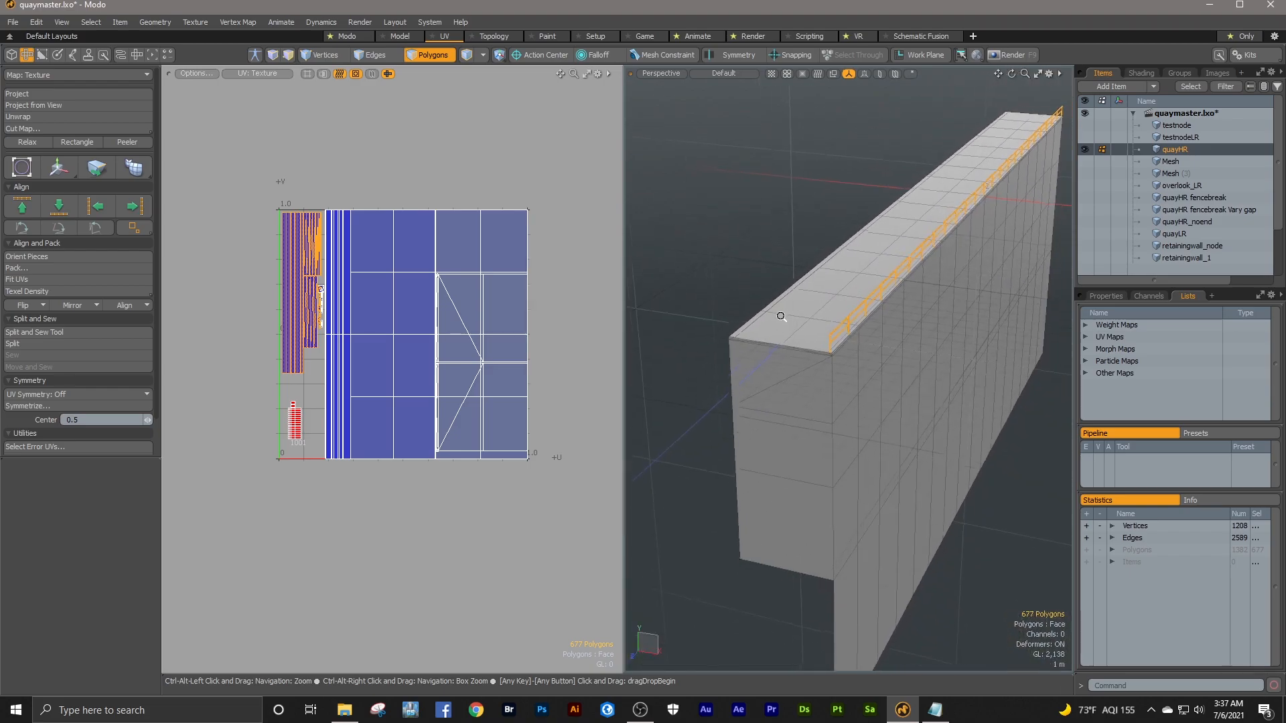
{"action": "left_click_drag", "start_coordinate": [861, 270], "coordinate": [815, 275], "text": "alt+shift"}
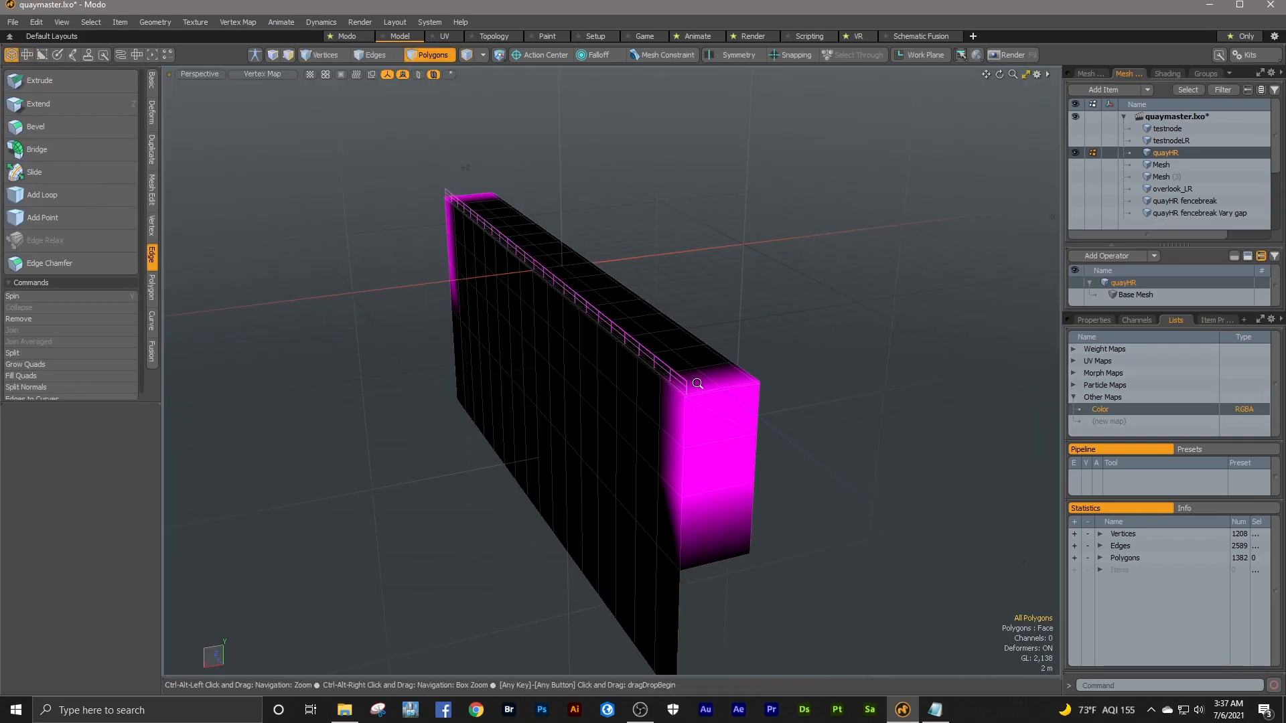
- Examine the Color vertex map on the quay's end walls, walkway ends and railing in the Model layout
{"action": "scroll", "coordinate": [700, 387], "scroll_direction": "up", "scroll_amount": 5}
{"action": "mouse_move", "coordinate": [774, 376]}
{"action": "left_mouse_down", "text": "alt"}
{"action": "mouse_move", "coordinate": [793, 380]}
{"action": "mouse_move", "coordinate": [797, 368]}
{"action": "left_mouse_up", "text": "alt"}
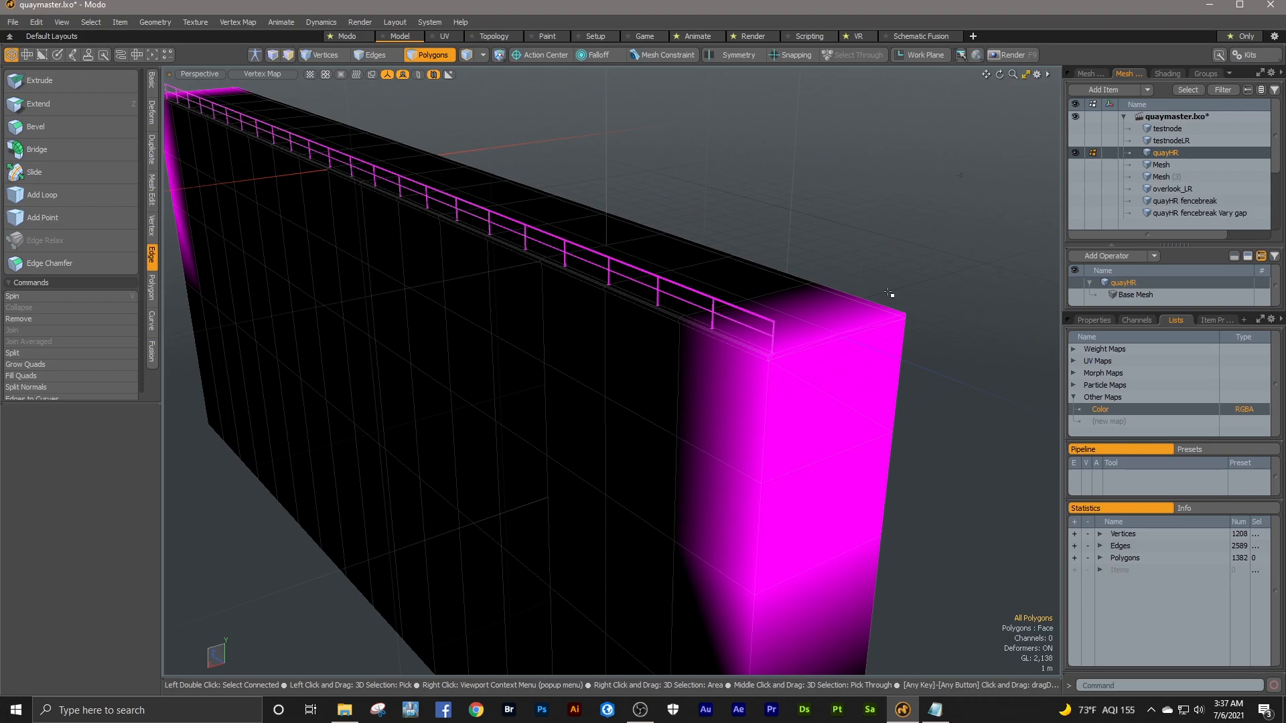
{"action": "key", "text": "alt"}
{"action": "mouse_move", "coordinate": [889, 301]}
{"action": "left_mouse_down", "text": "alt"}
{"action": "mouse_move", "coordinate": [812, 307]}
{"action": "mouse_move", "coordinate": [766, 279]}
{"action": "mouse_move", "coordinate": [870, 293]}
{"action": "left_mouse_up", "text": "alt"}
{"action": "left_click_drag", "start_coordinate": [898, 248], "coordinate": [921, 272], "text": "alt"}
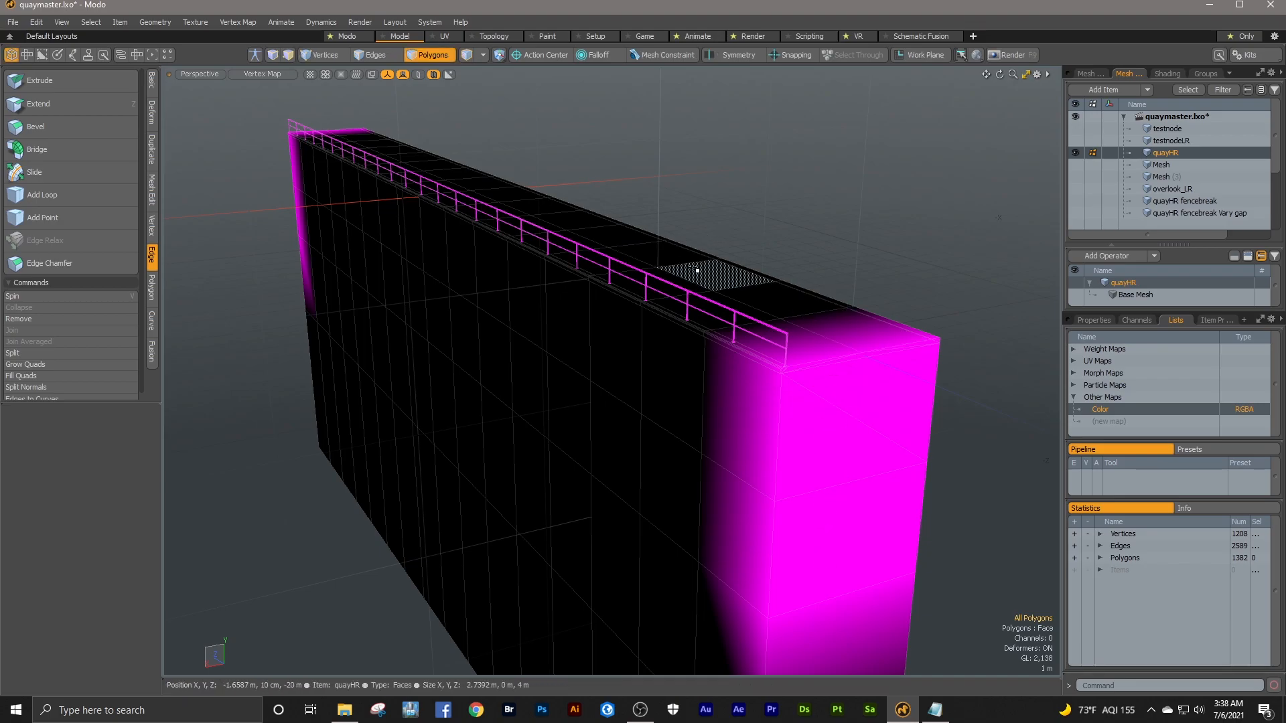
- Create an RGBA vertex map named Color on quayHR, with an initial colour of 0.9, 0.9, 0.9 and value 1.0
{"action": "left_click_drag", "start_coordinate": [729, 300], "coordinate": [824, 264], "text": "ctrl+alt"}
{"action": "left_click_drag", "start_coordinate": [791, 324], "coordinate": [844, 232], "text": "alt"}
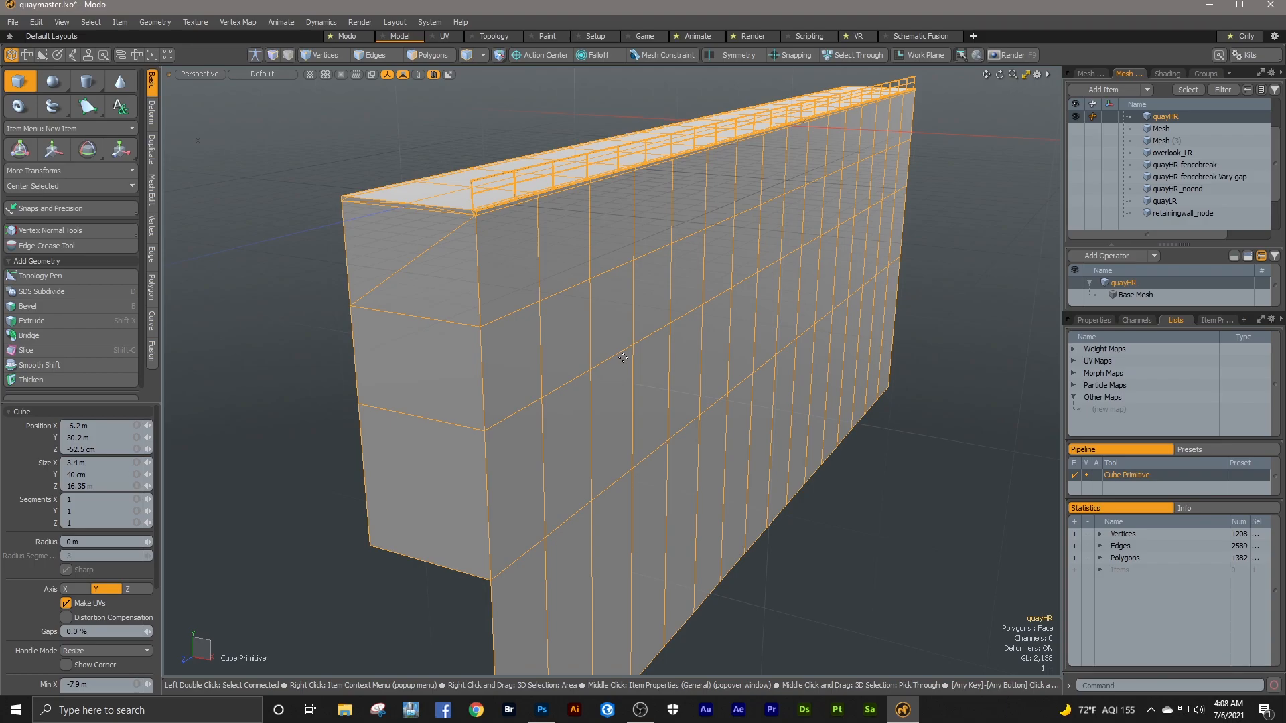
{"action": "left_click", "coordinate": [1103, 411]}
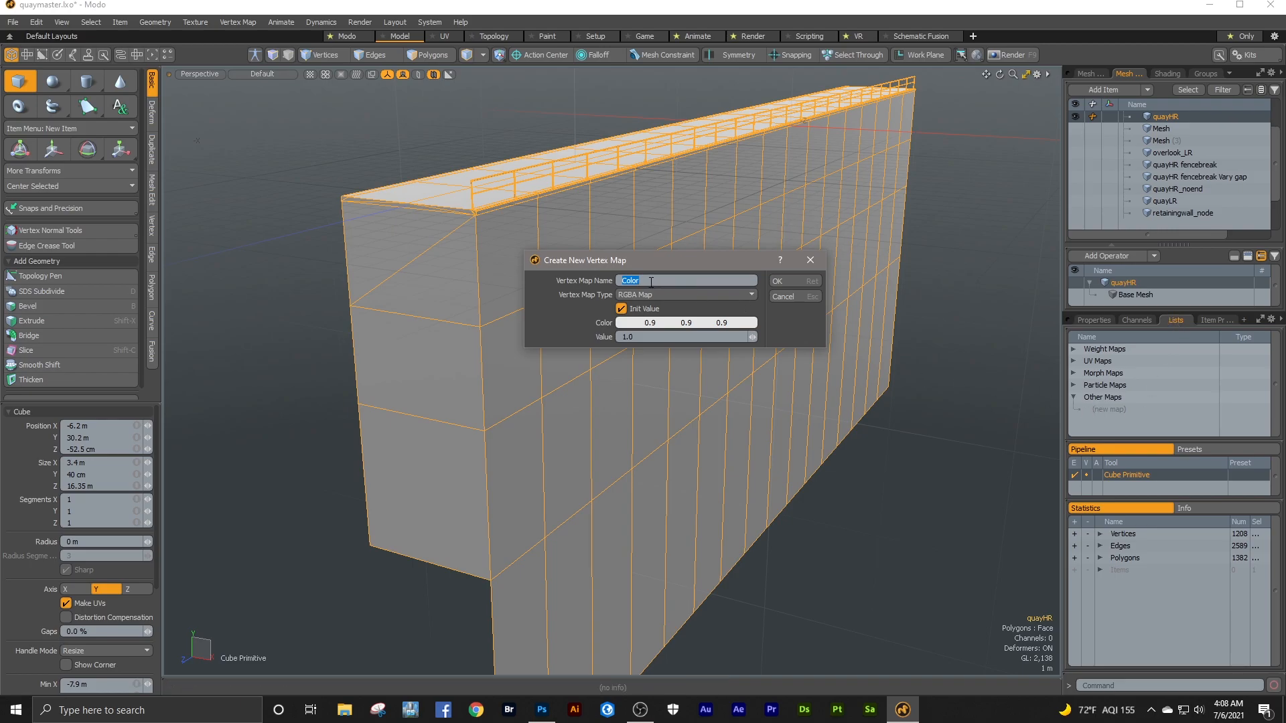
{"action": "left_click", "coordinate": [789, 281]}
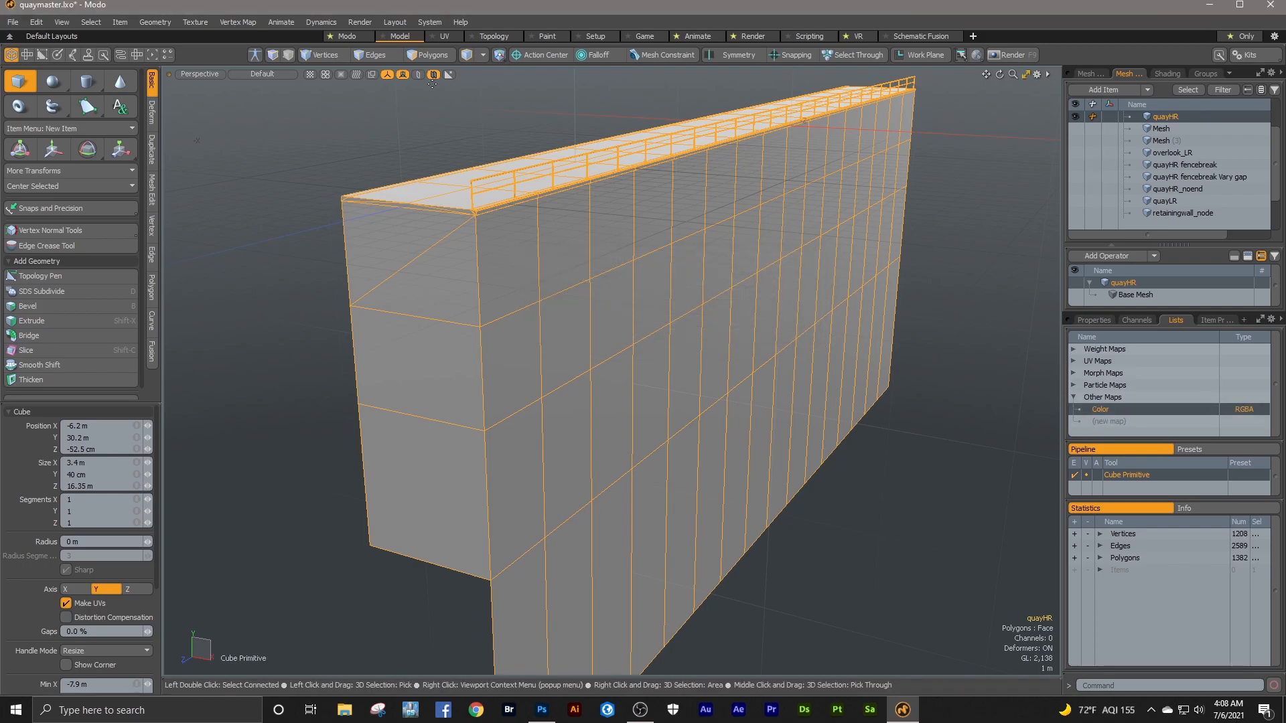
- Activate the vertex map Color Tool with magenta 1.0, 0.0, 1.0 and open the viewport's shading style choices
{"action": "left_click", "coordinate": [232, 19]}
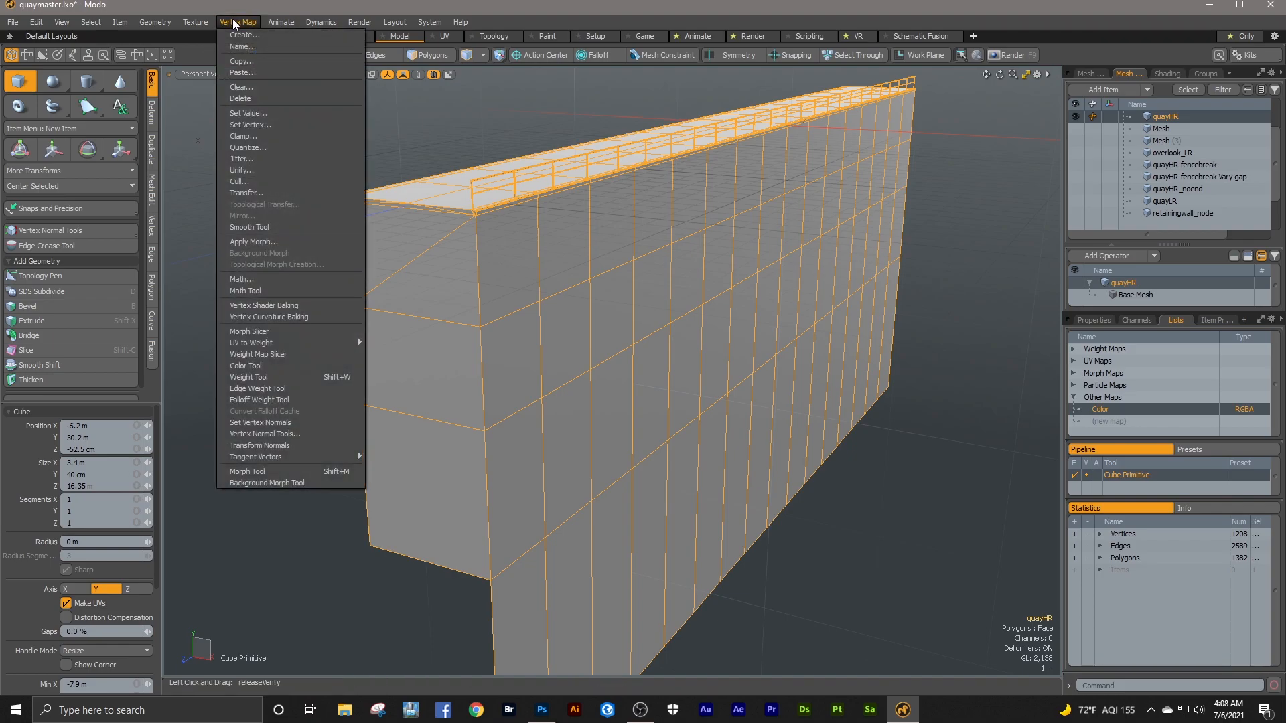
{"action": "left_click", "coordinate": [279, 366]}
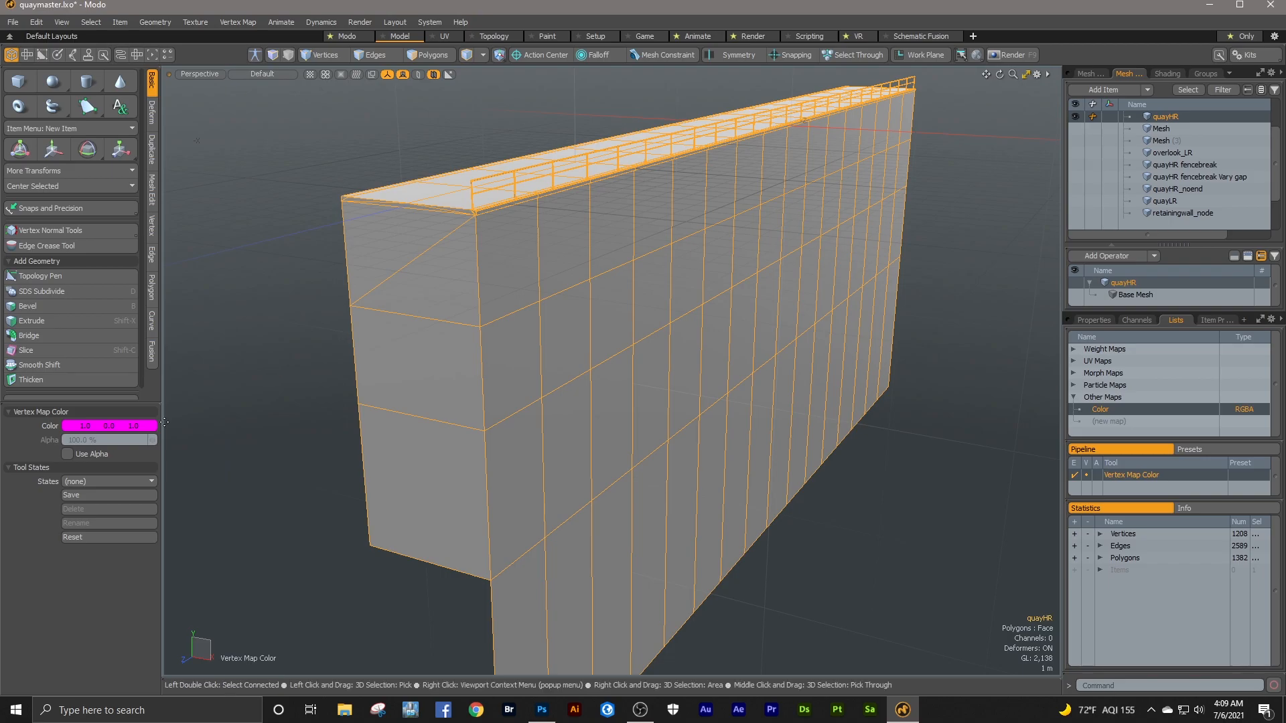
{"action": "left_click", "coordinate": [95, 428]}
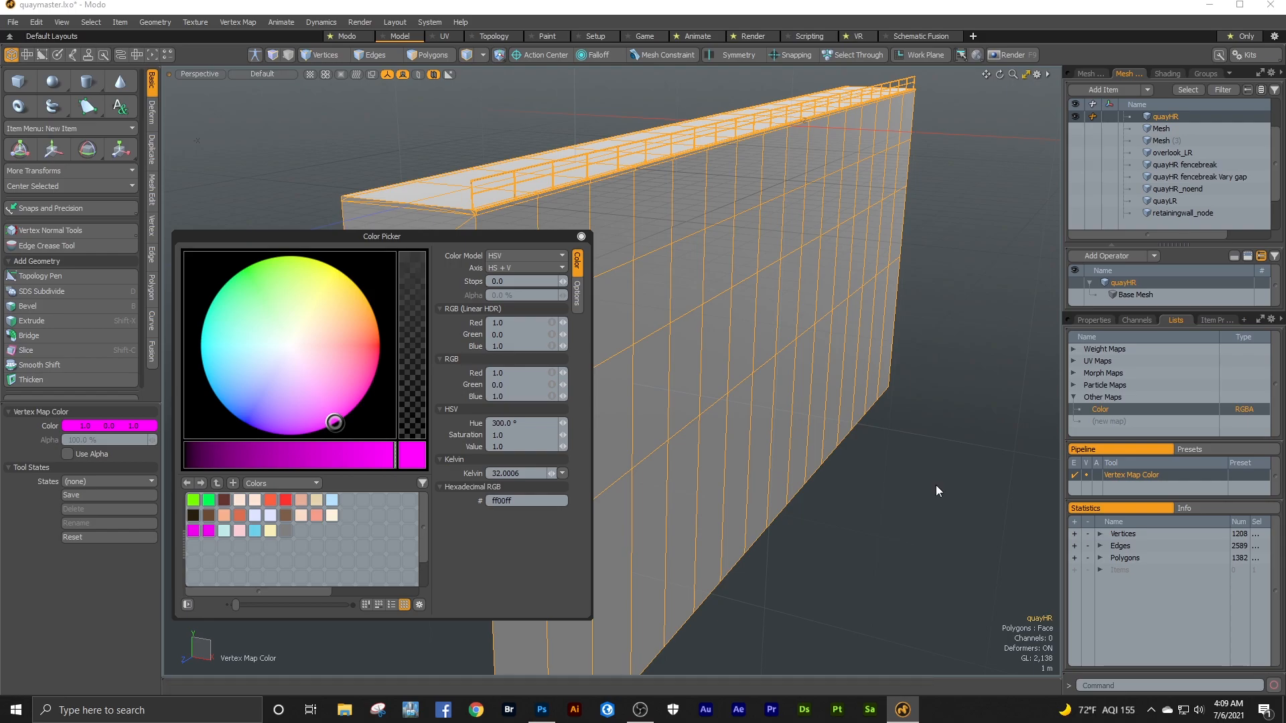
{"action": "left_click", "coordinate": [582, 237]}
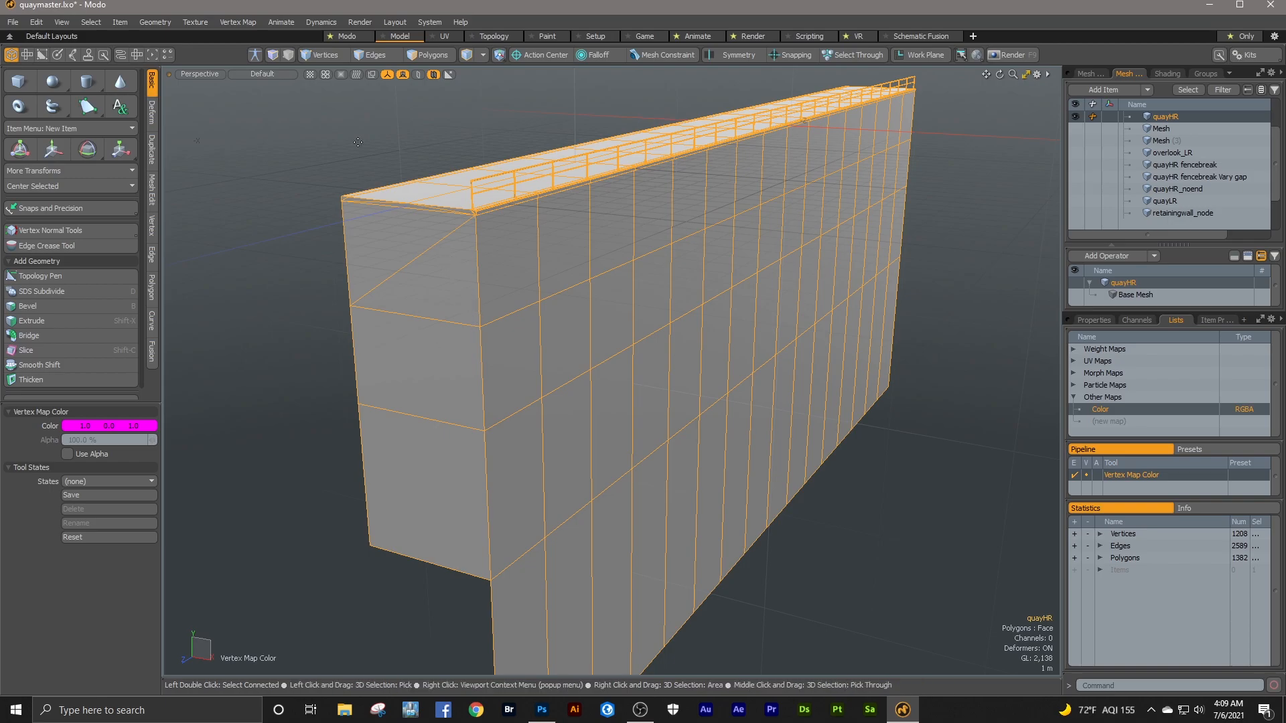
{"action": "left_click", "coordinate": [272, 73]}
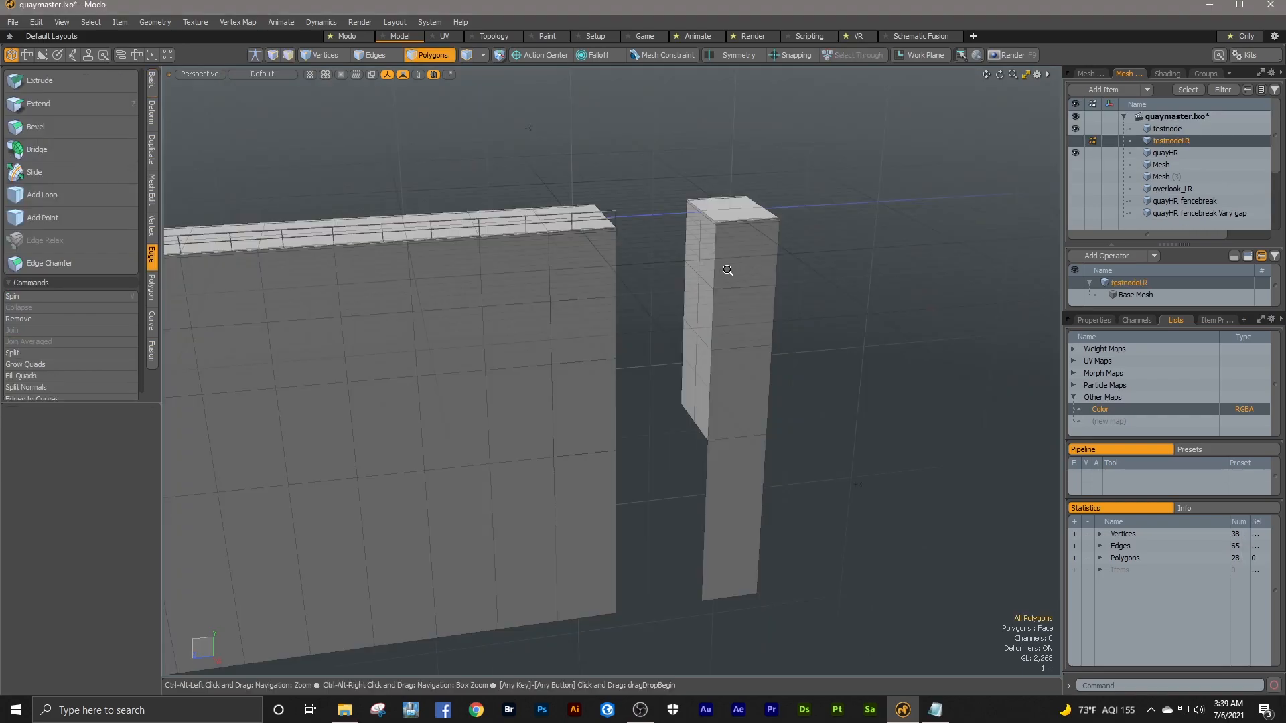
- Compare the test node column with the neighbouring end of the quay from the railing side and the opposite side
{"action": "left_click_drag", "start_coordinate": [727, 272], "coordinate": [833, 275], "text": "alt"}
{"action": "left_click_drag", "start_coordinate": [859, 330], "coordinate": [751, 331], "text": "alt"}
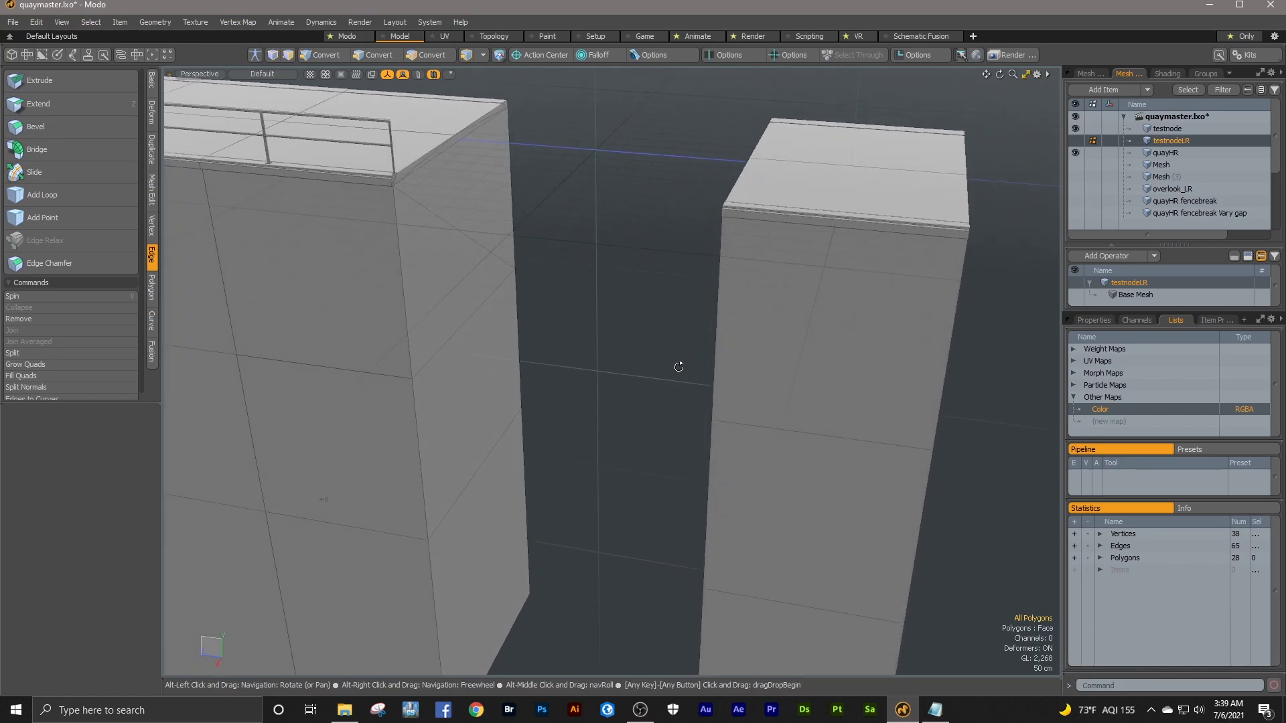
{"action": "left_click_drag", "start_coordinate": [350, 230], "coordinate": [458, 248], "text": "alt"}
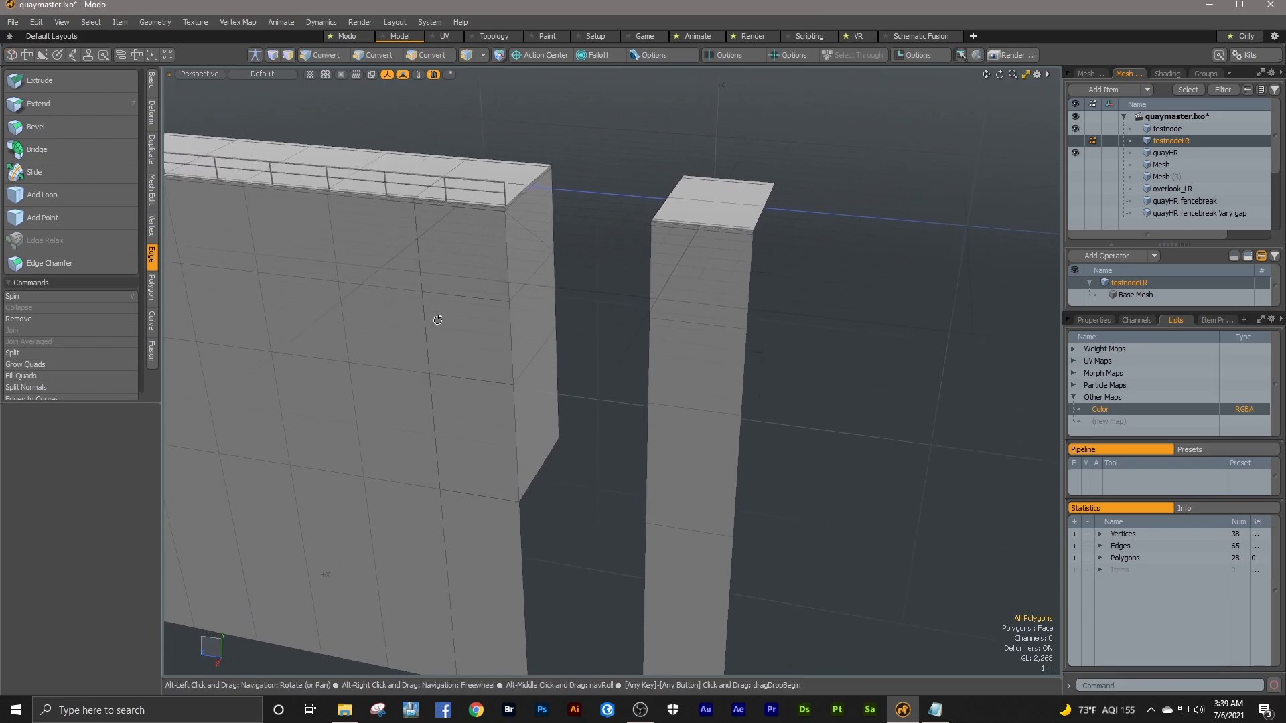
{"action": "mouse_move", "coordinate": [449, 261]}
{"action": "left_mouse_down", "text": "ctrl+alt"}
{"action": "mouse_move", "coordinate": [546, 235]}
{"action": "mouse_move", "coordinate": [474, 259]}
{"action": "left_mouse_up", "text": "ctrl+alt"}
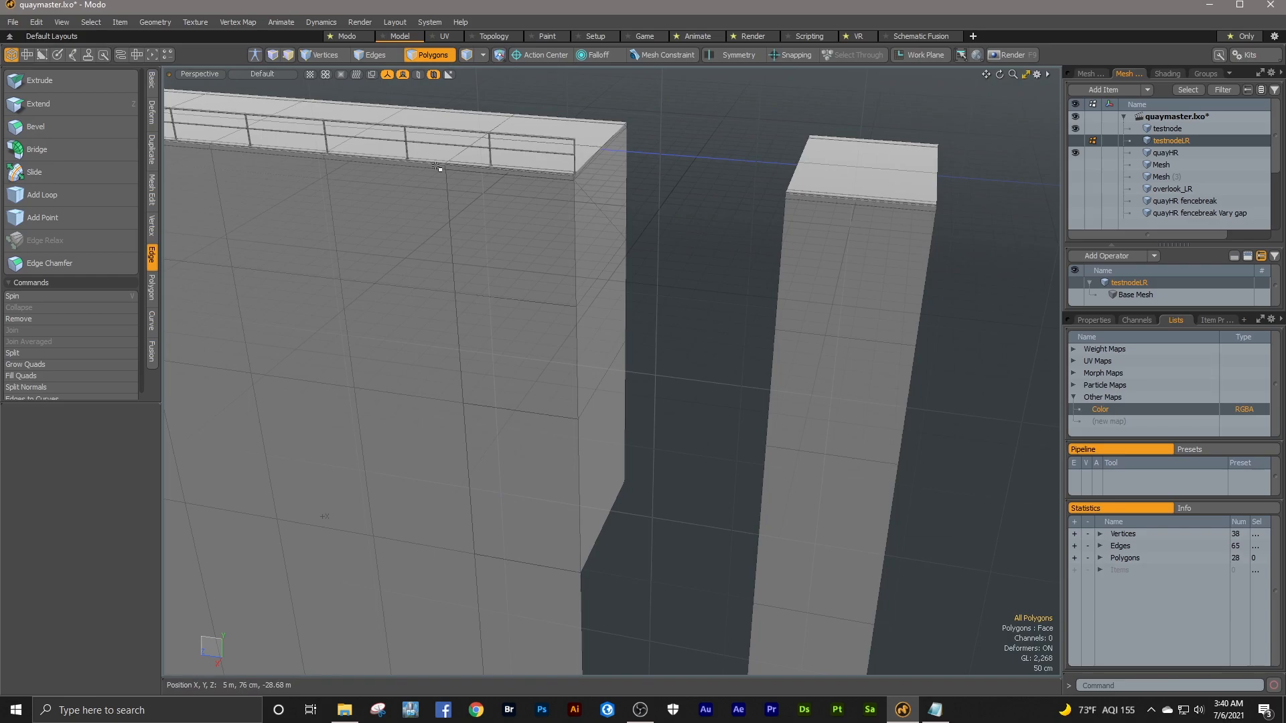
{"action": "left_click_drag", "start_coordinate": [673, 366], "coordinate": [448, 335], "text": "alt"}
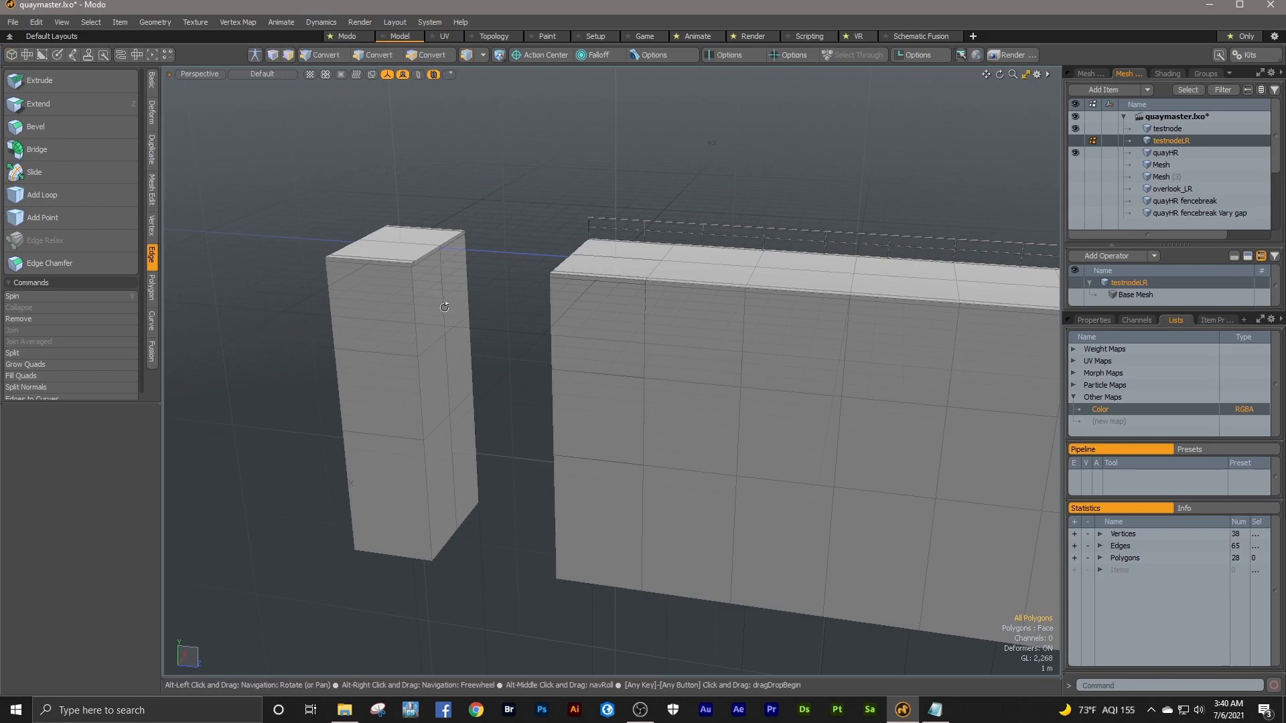
- Select all connected polygons of the testnode column and move them closer to the end of the quay
{"action": "left_click_drag", "start_coordinate": [533, 425], "coordinate": [484, 438], "text": "ctrl+alt"}
{"action": "double_click", "coordinate": [464, 440]}
{"action": "key", "text": "w"}
{"action": "left_click_drag", "start_coordinate": [517, 477], "coordinate": [491, 460]}
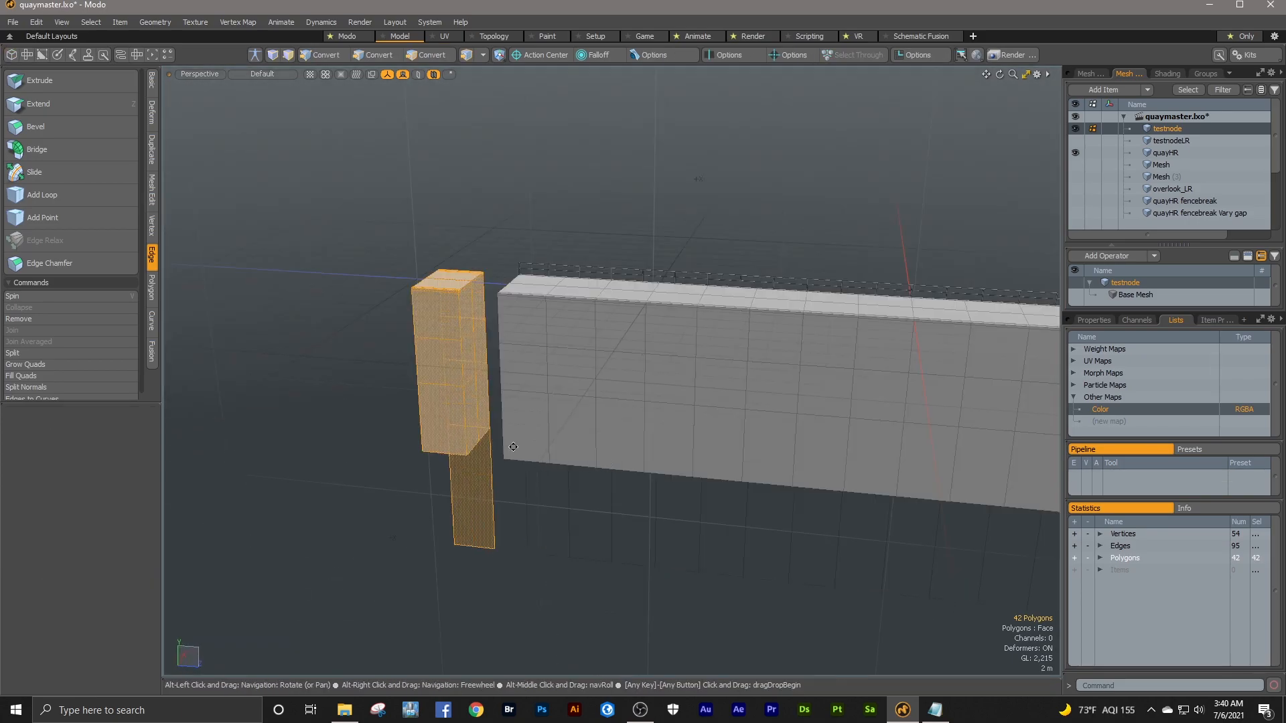
- Examine the selected testnode column's top, front and side faces in relation to the quay's end
{"action": "left_click_drag", "start_coordinate": [513, 447], "coordinate": [645, 439], "text": "alt+shift"}
{"action": "left_click_drag", "start_coordinate": [571, 381], "coordinate": [645, 367], "text": "ctrl+alt"}
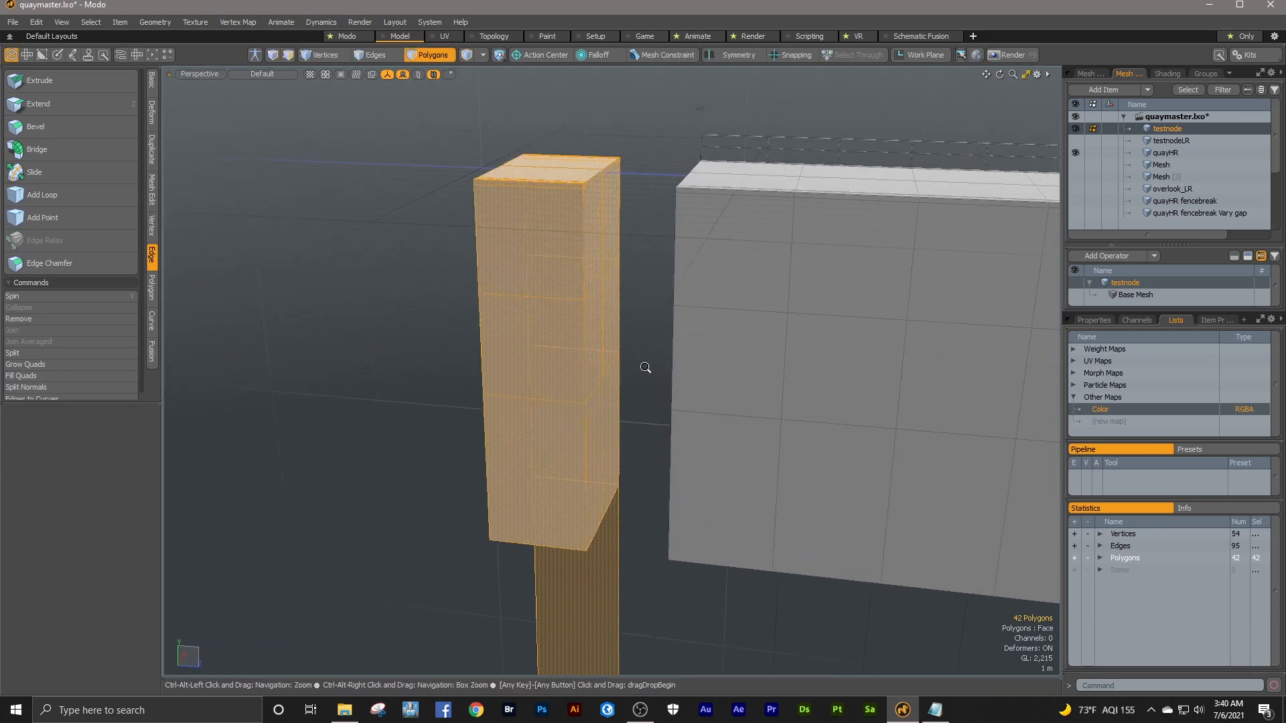
{"action": "left_click_drag", "start_coordinate": [564, 368], "coordinate": [485, 437], "text": "alt"}
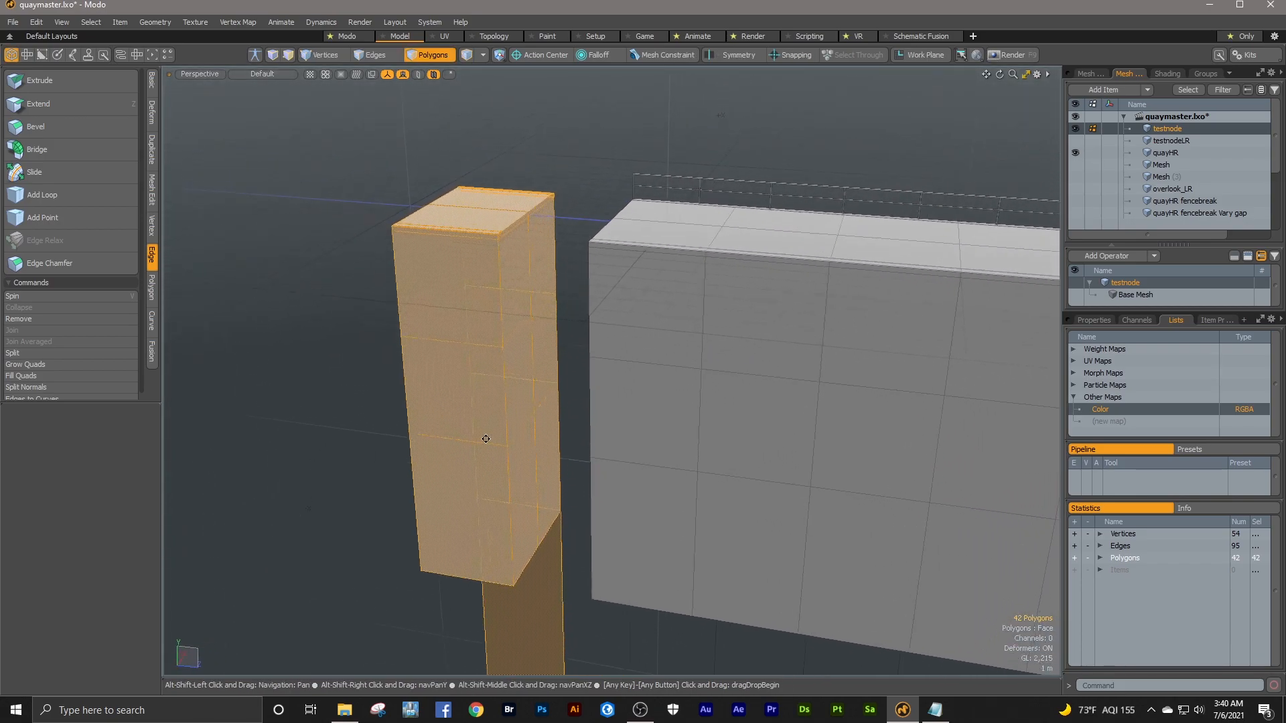
{"action": "left_click_drag", "start_coordinate": [470, 204], "coordinate": [531, 218], "text": "ctrl+alt"}
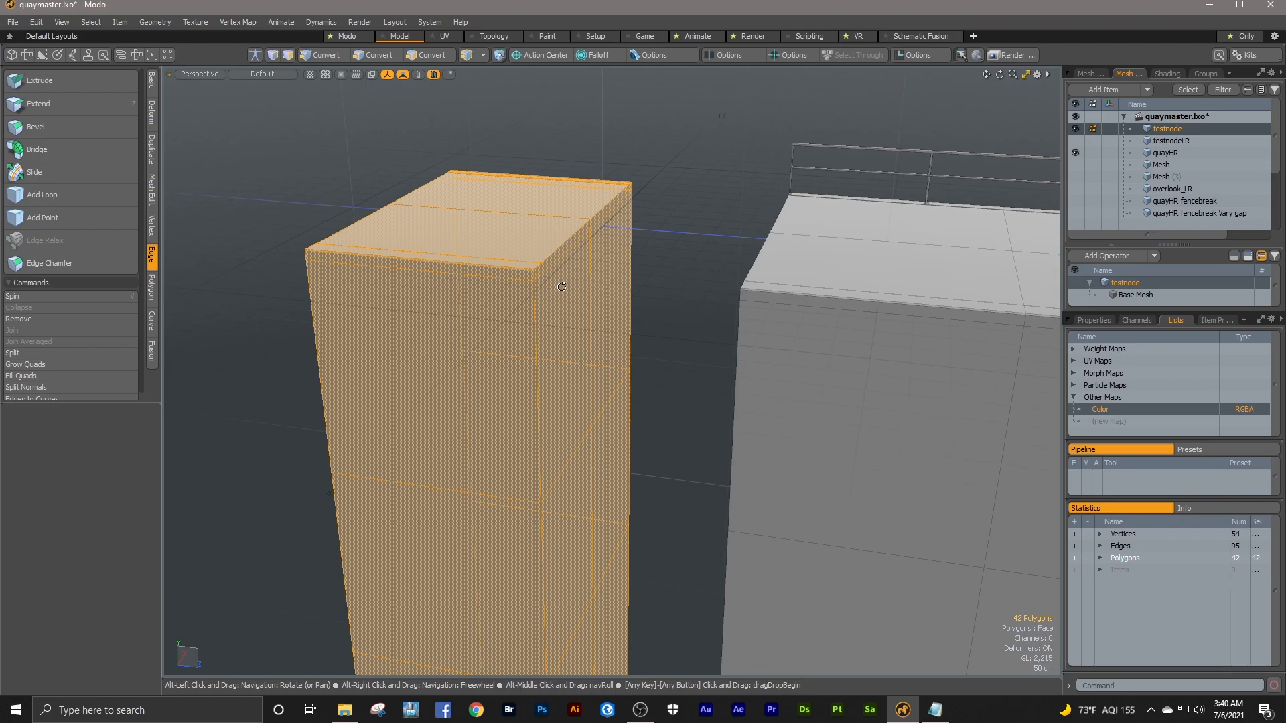
{"action": "left_click_drag", "start_coordinate": [557, 281], "coordinate": [536, 326], "text": "alt"}
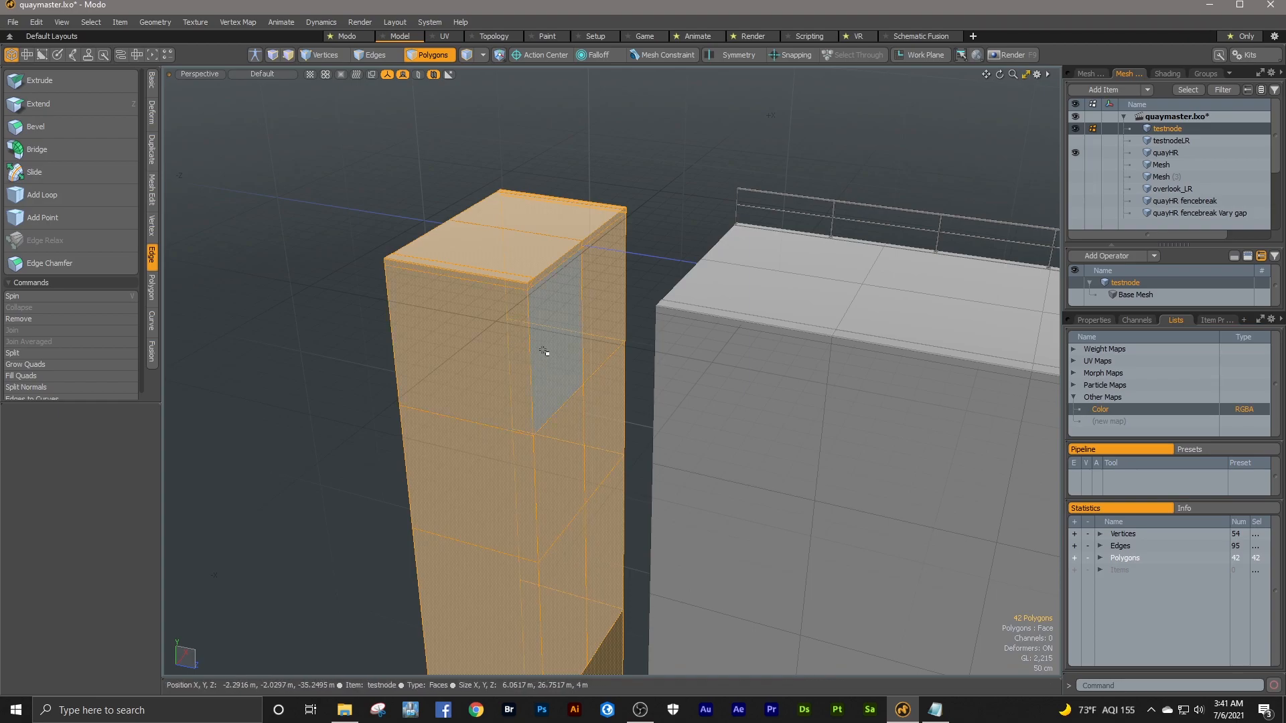
{"action": "left_click_drag", "start_coordinate": [537, 350], "coordinate": [561, 374], "text": "alt"}
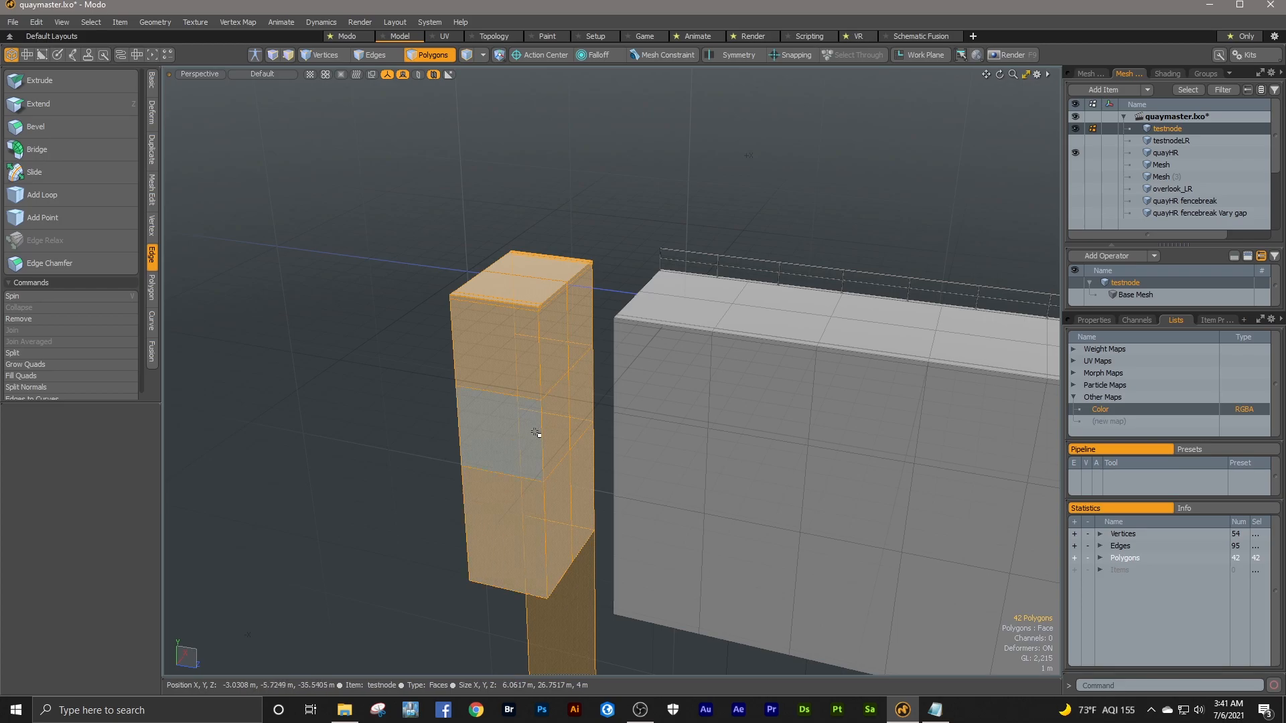
{"action": "left_click_drag", "start_coordinate": [545, 425], "coordinate": [649, 393], "text": "alt"}
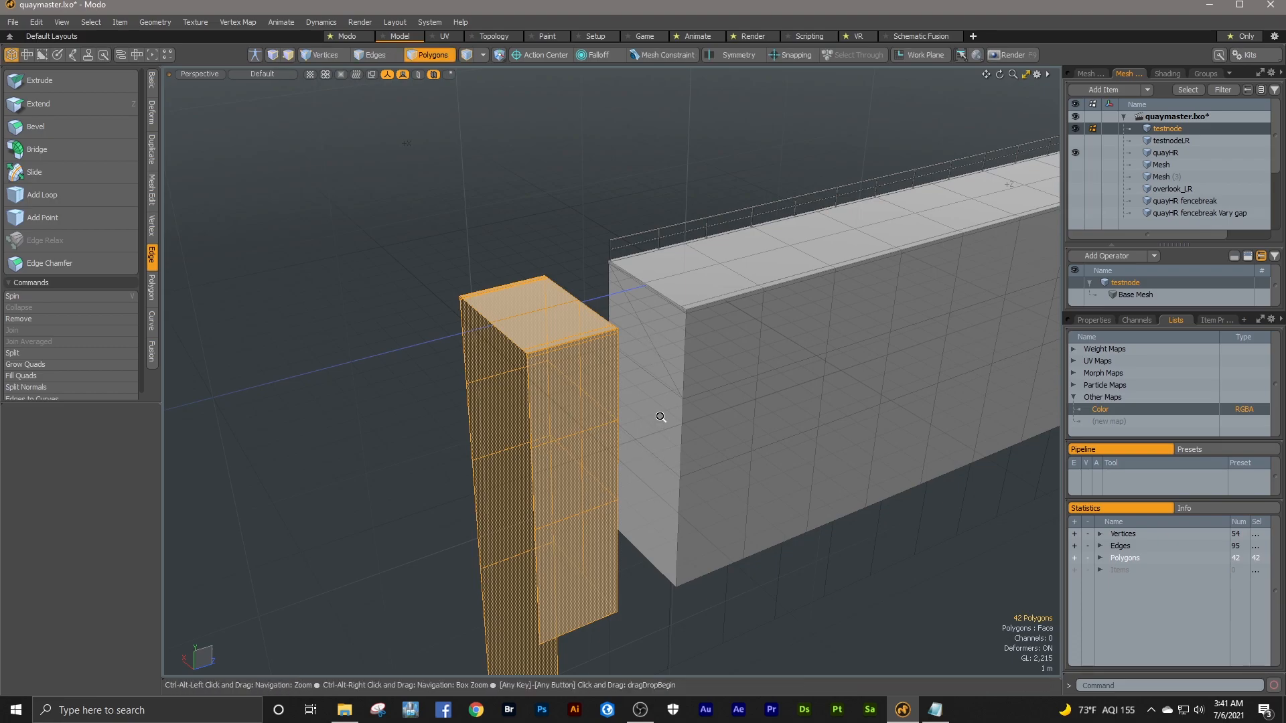
{"action": "left_click_drag", "start_coordinate": [689, 389], "coordinate": [619, 327], "text": "ctrl+alt"}
{"action": "scroll", "coordinate": [625, 428], "scroll_direction": "up", "scroll_amount": 1}
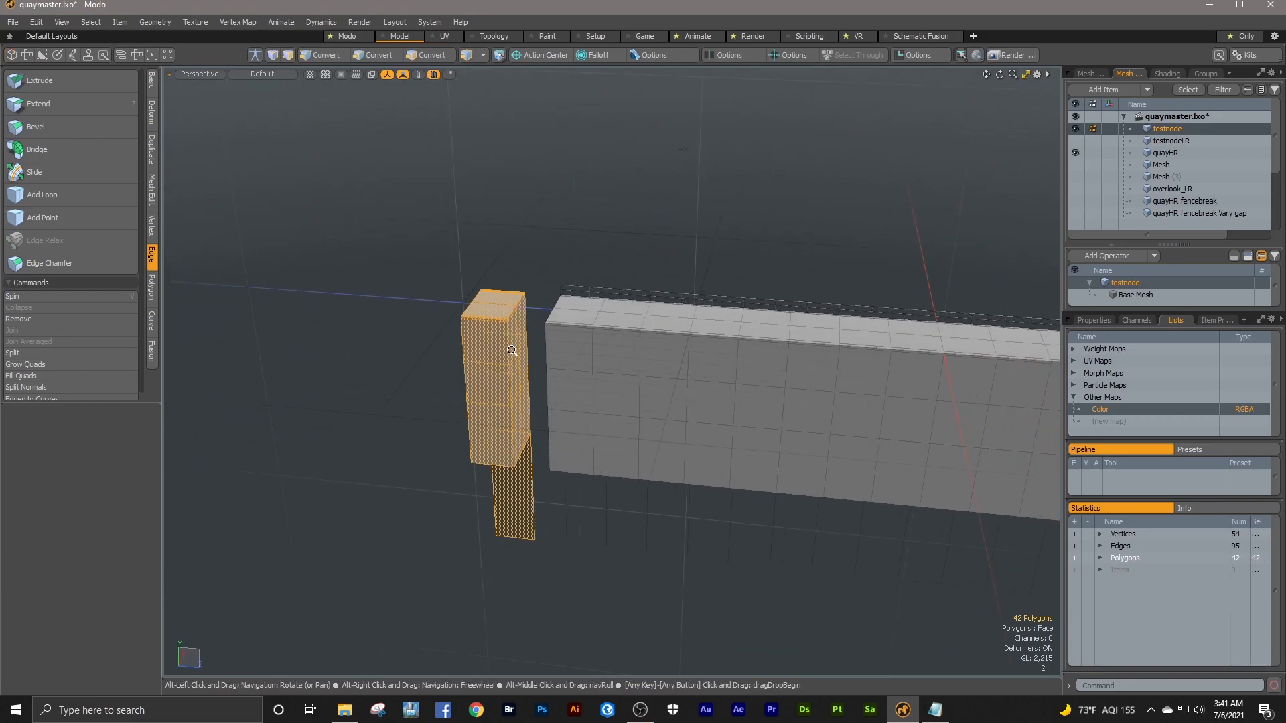
{"action": "scroll", "coordinate": [583, 376], "scroll_direction": "up", "scroll_amount": 3}
{"action": "left_click_drag", "start_coordinate": [585, 376], "coordinate": [671, 407], "text": "alt"}
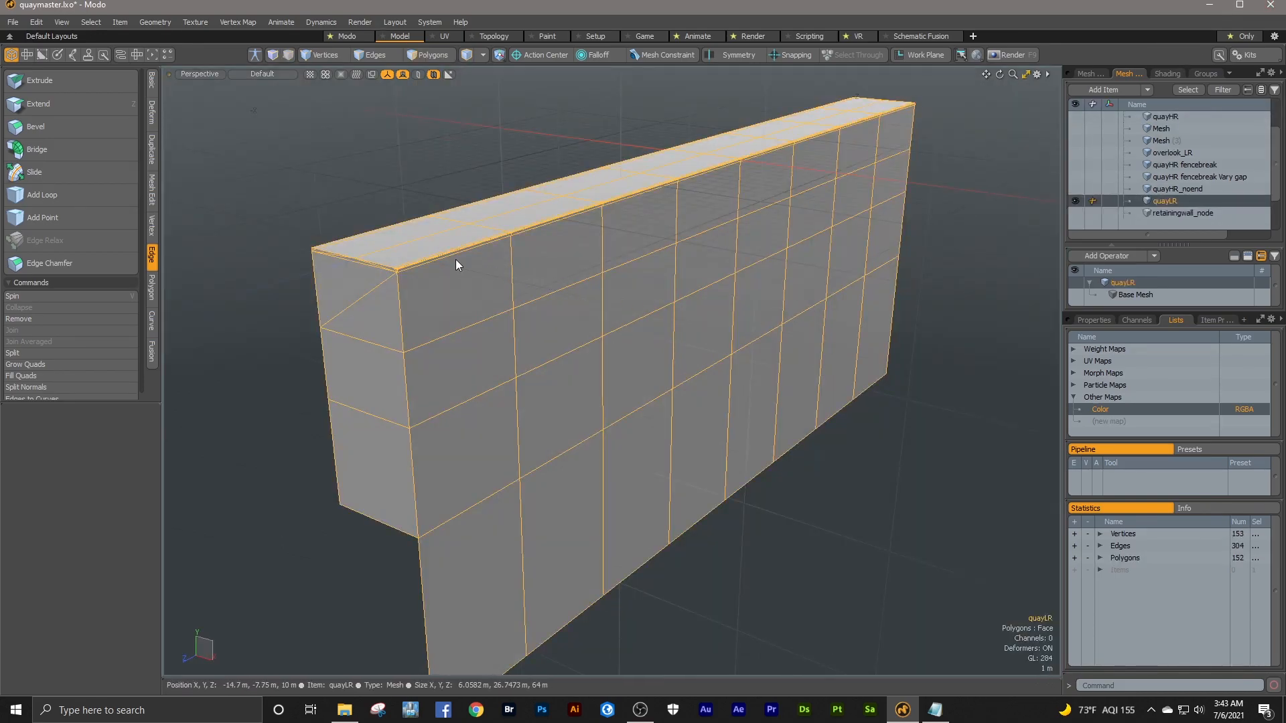
- Examine the polygon layout of the quayLR mesh along its long wall, walkway and end wall
{"action": "left_click_drag", "start_coordinate": [487, 252], "coordinate": [590, 257], "text": "ctrl+alt"}
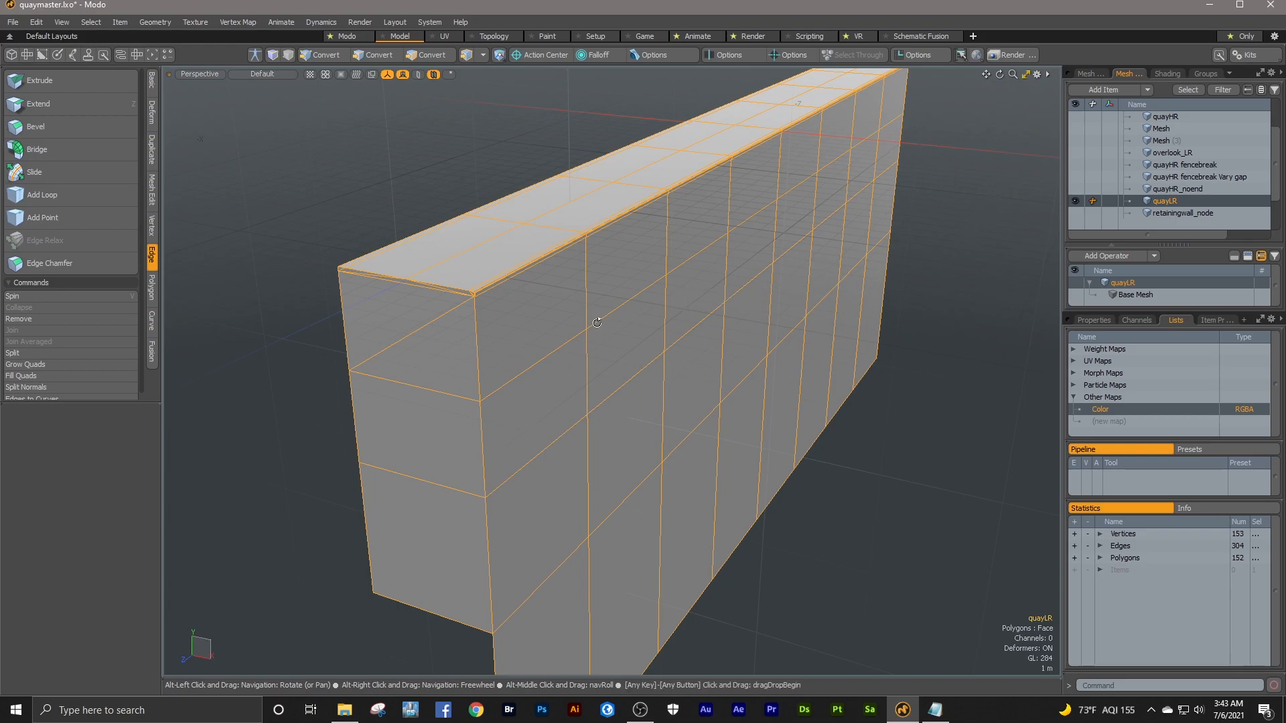
{"action": "left_click_drag", "start_coordinate": [566, 333], "coordinate": [511, 336], "text": "alt"}
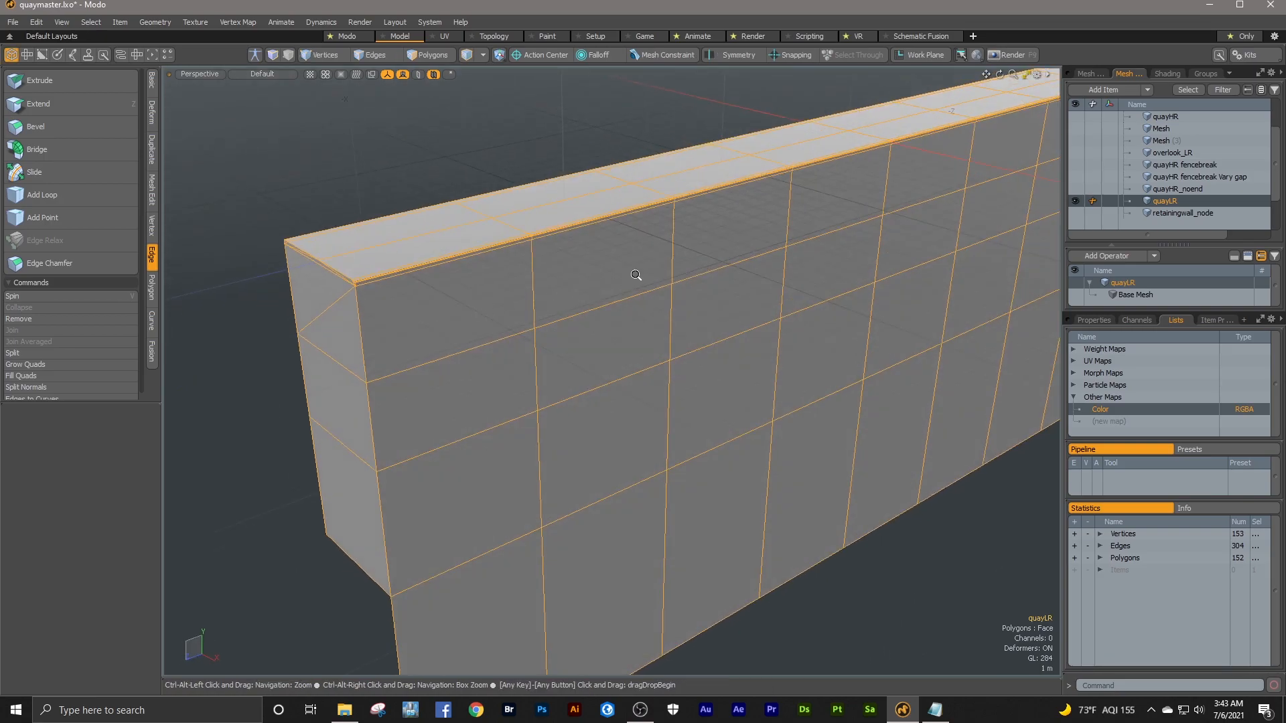
{"action": "scroll", "coordinate": [576, 284], "scroll_direction": "down", "scroll_amount": 3}
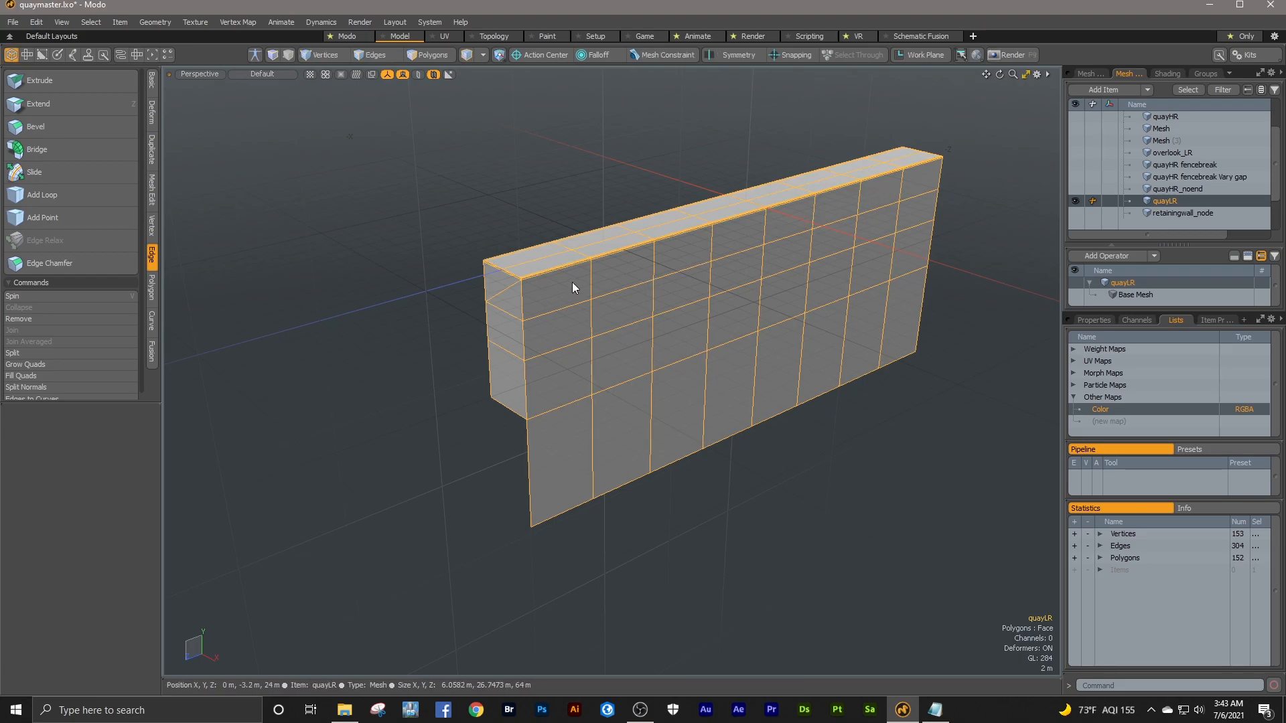
{"action": "mouse_move", "coordinate": [572, 281]}
{"action": "left_mouse_down", "text": "alt"}
{"action": "mouse_move", "coordinate": [602, 240]}
{"action": "mouse_move", "coordinate": [571, 270]}
{"action": "left_mouse_up", "text": "alt"}
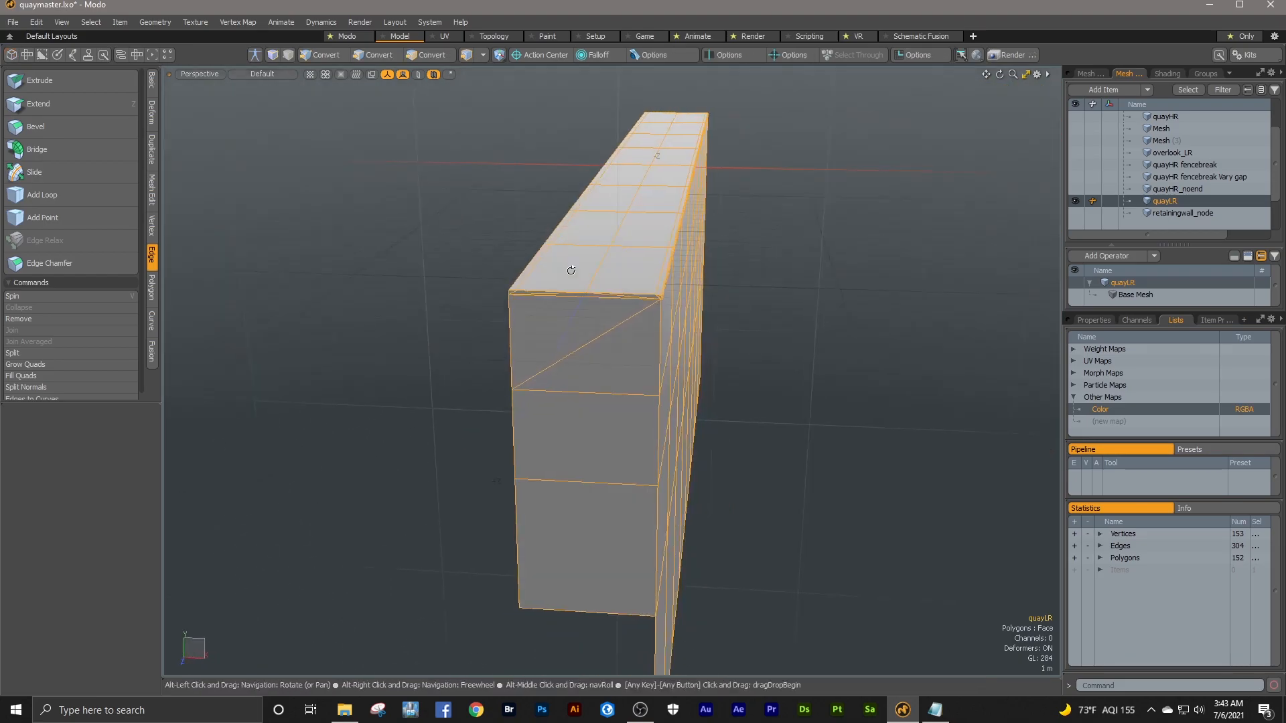
- Inspect the simplified curb profile and its triangulated end cap at the corner of quayLR up close
{"action": "scroll", "coordinate": [706, 387], "scroll_direction": "up", "scroll_amount": 5}
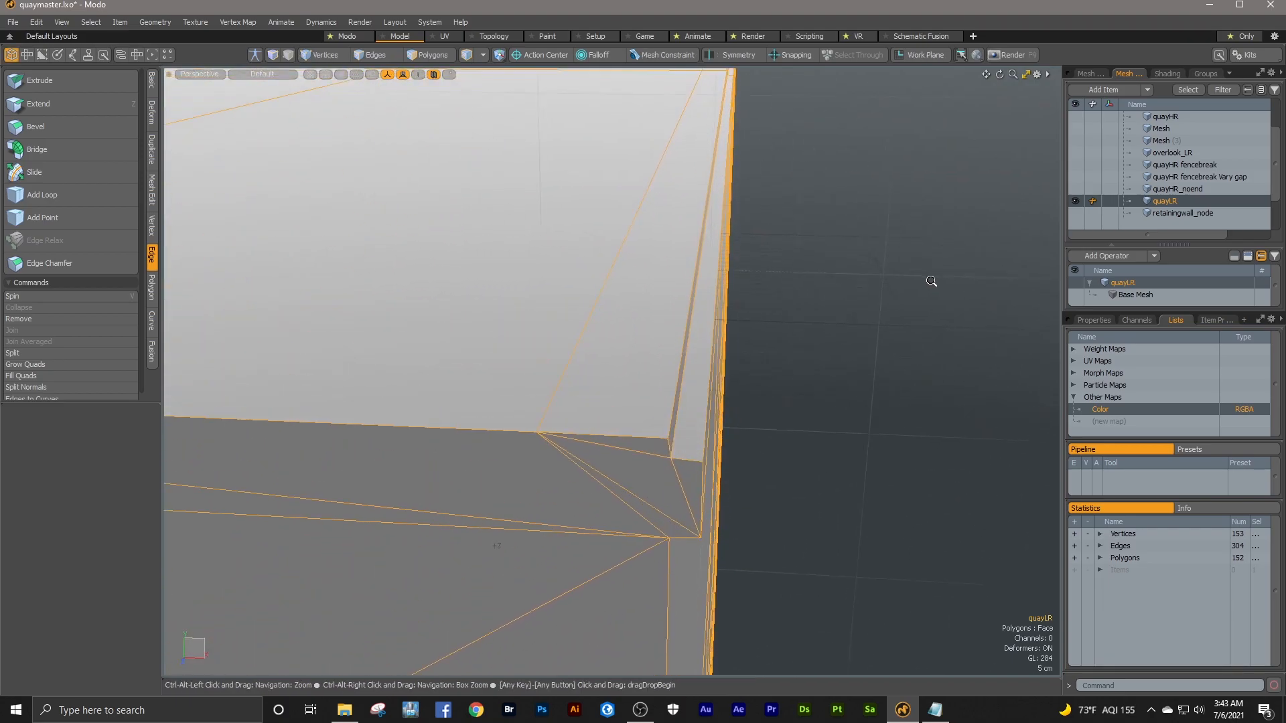
{"action": "left_click_drag", "start_coordinate": [706, 387], "coordinate": [693, 375], "text": "alt"}
{"action": "left_click_drag", "start_coordinate": [600, 338], "coordinate": [731, 337], "text": "alt"}
{"action": "left_click_drag", "start_coordinate": [628, 366], "coordinate": [536, 379], "text": "ctrl+alt"}
{"action": "left_click_drag", "start_coordinate": [536, 378], "coordinate": [597, 387], "text": "alt"}
{"action": "left_click_drag", "start_coordinate": [471, 394], "coordinate": [909, 357], "text": "ctrl+alt"}
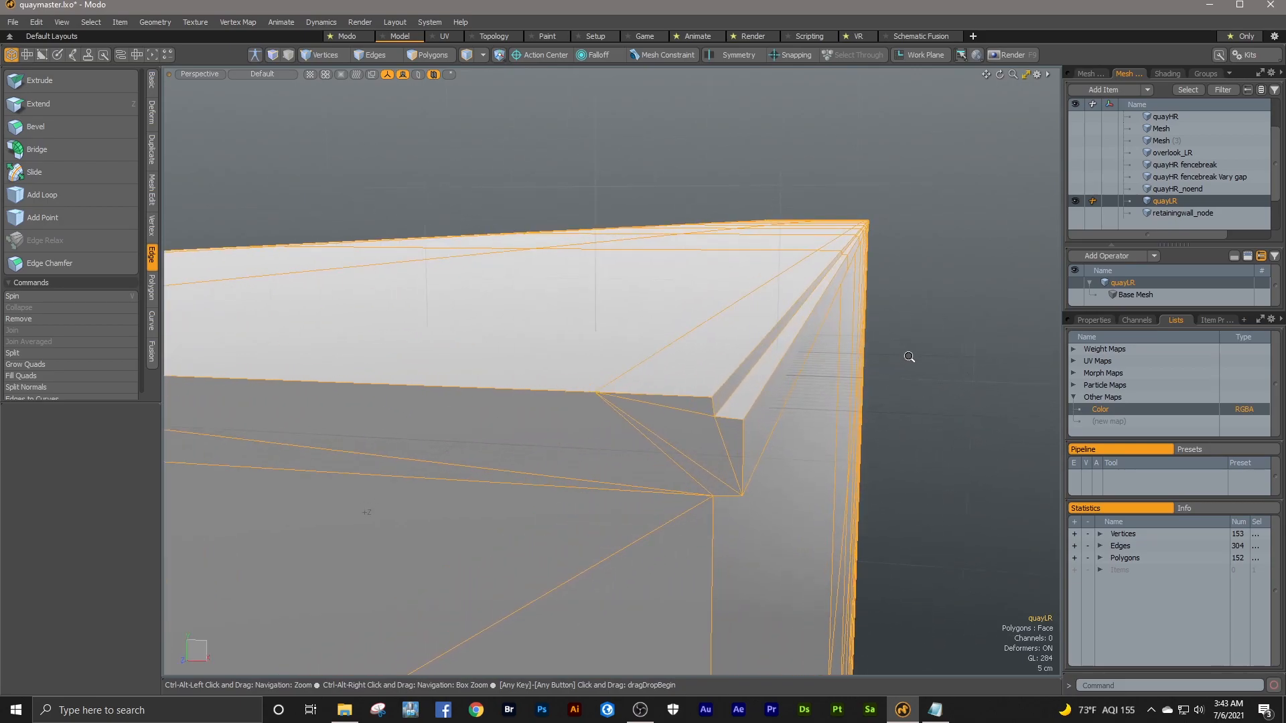
{"action": "left_click_drag", "start_coordinate": [712, 363], "coordinate": [720, 378], "text": "alt"}
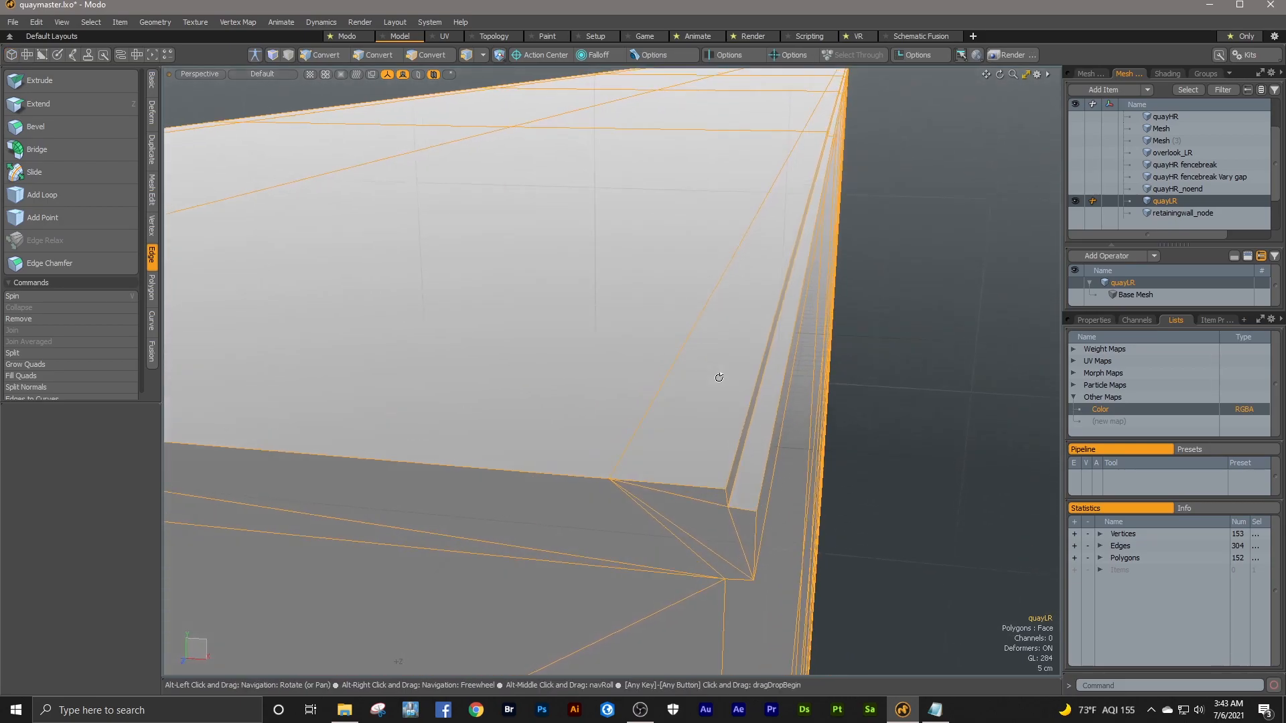
{"action": "left_click_drag", "start_coordinate": [801, 212], "coordinate": [750, 365], "text": "ctrl+alt"}
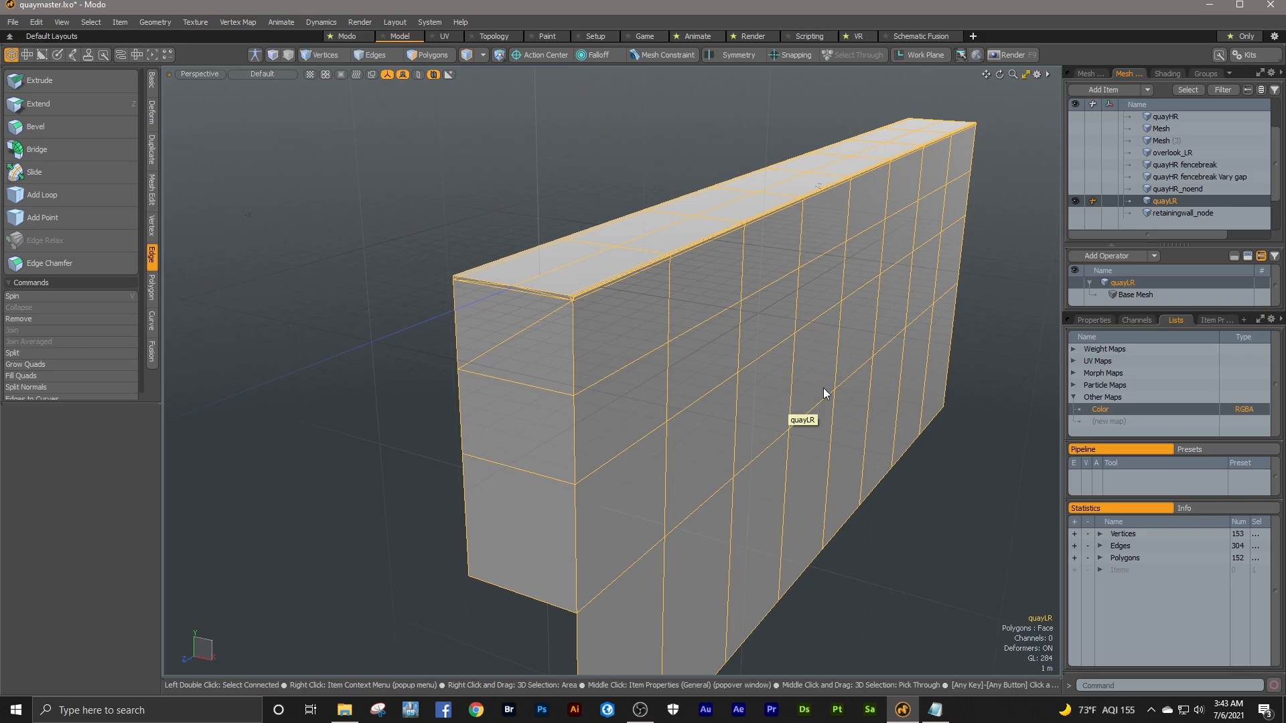
- Select all connected polygons of quayLR to review the whole mesh, and clear the selection
{"action": "left_click_drag", "start_coordinate": [770, 348], "coordinate": [778, 365], "text": "alt+shift"}
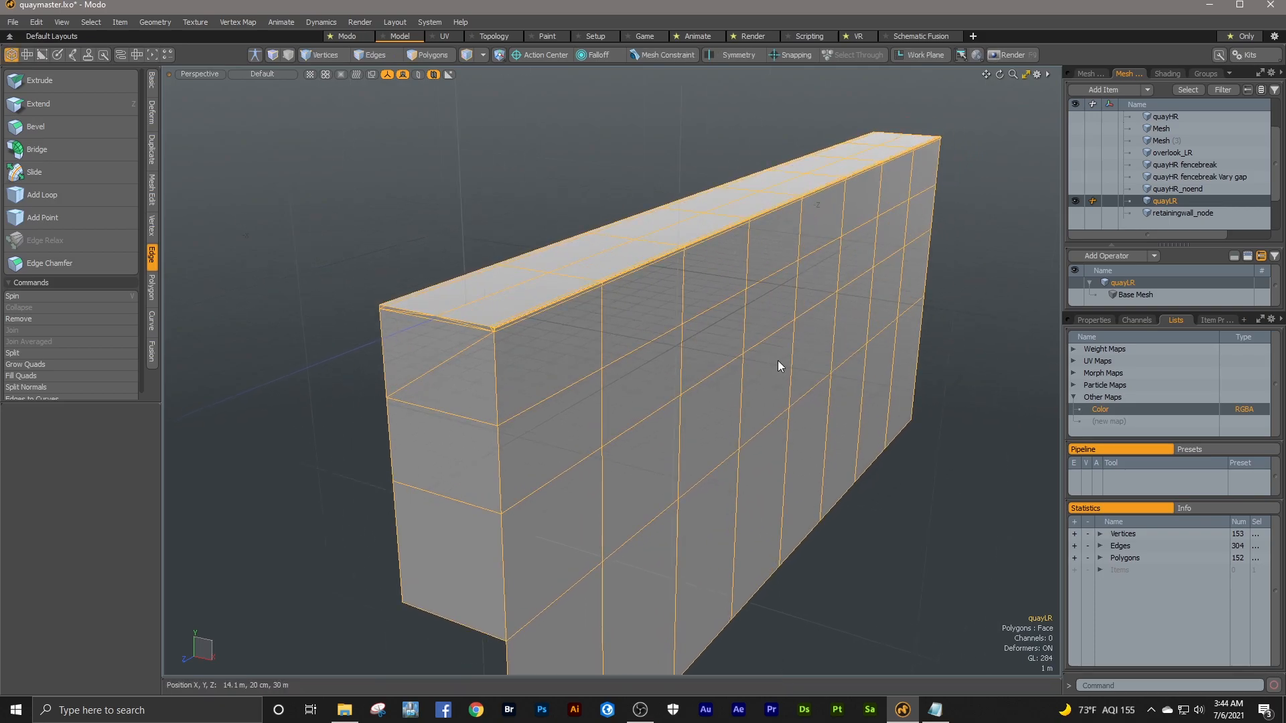
{"action": "key", "text": "3"}
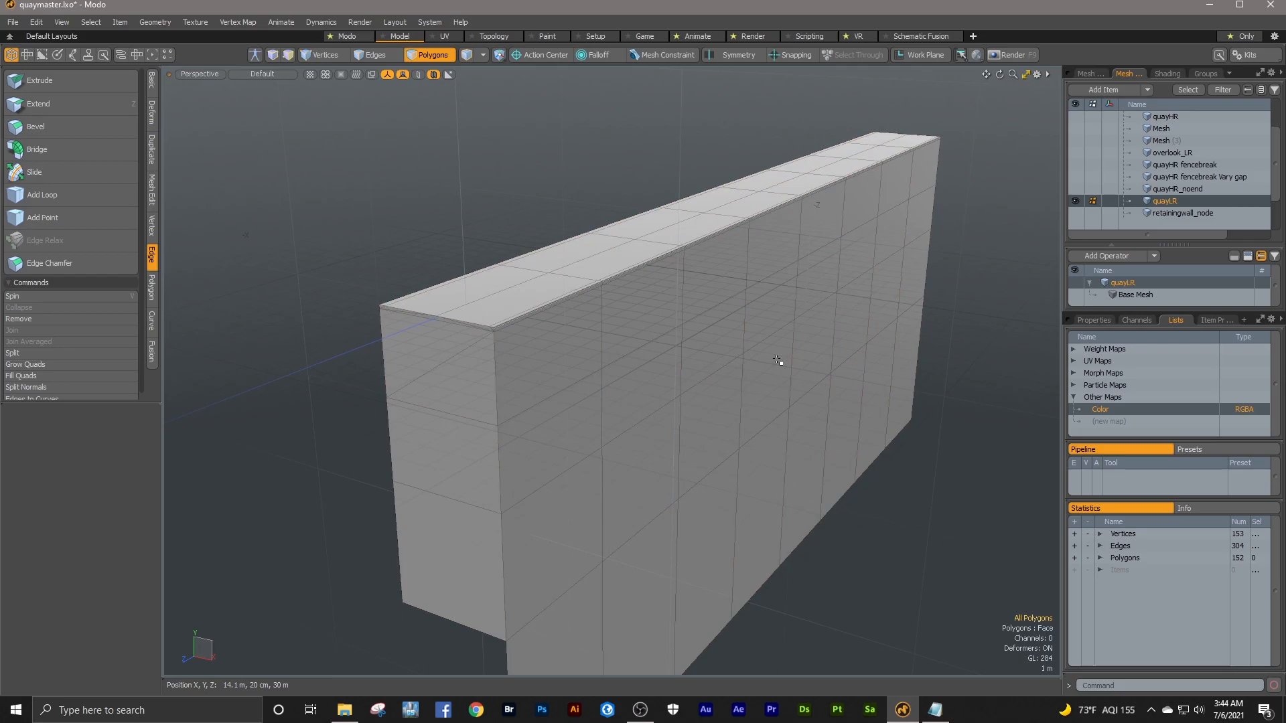
{"action": "double_click", "coordinate": [777, 363]}
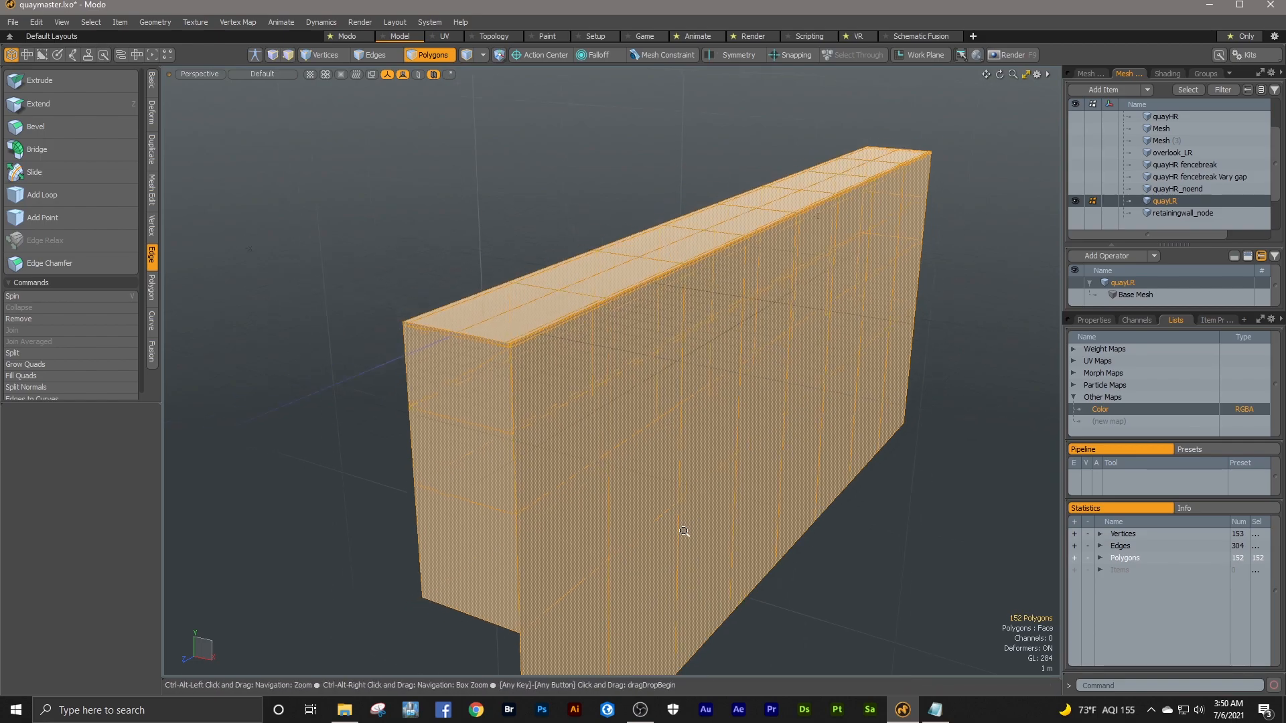
{"action": "left_click_drag", "start_coordinate": [683, 534], "coordinate": [574, 444], "text": "alt"}
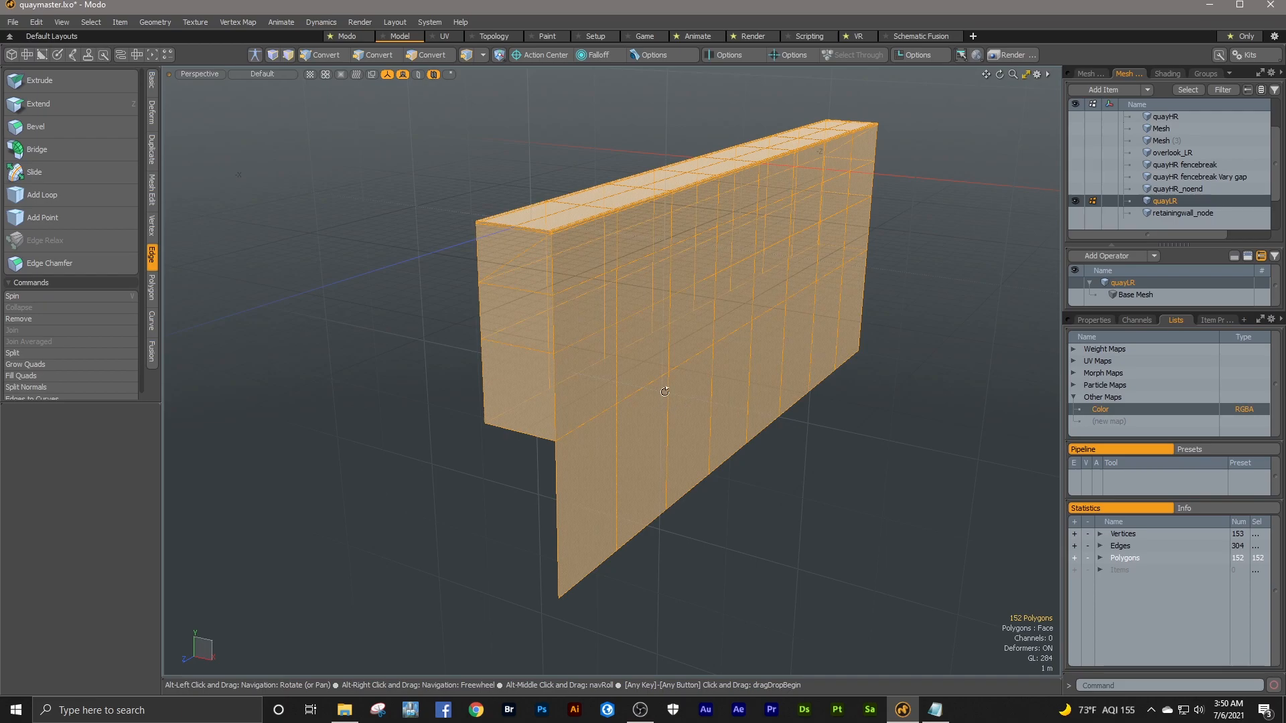
{"action": "mouse_move", "coordinate": [632, 363]}
{"action": "left_mouse_down", "text": "ctrl+alt"}
{"action": "mouse_move", "coordinate": [701, 342]}
{"action": "mouse_move", "coordinate": [647, 353]}
{"action": "mouse_move", "coordinate": [645, 294]}
{"action": "mouse_move", "coordinate": [641, 353]}
{"action": "left_mouse_up", "text": "ctrl+alt"}
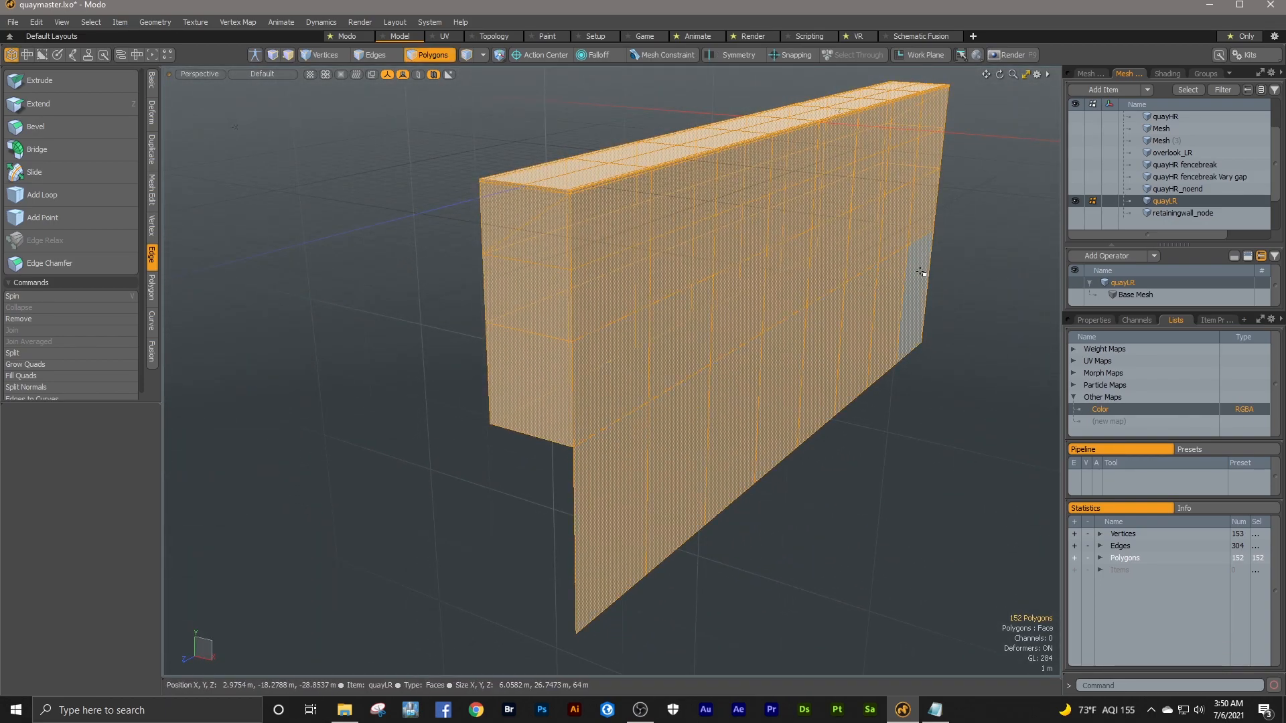
{"action": "left_click", "coordinate": [743, 589]}
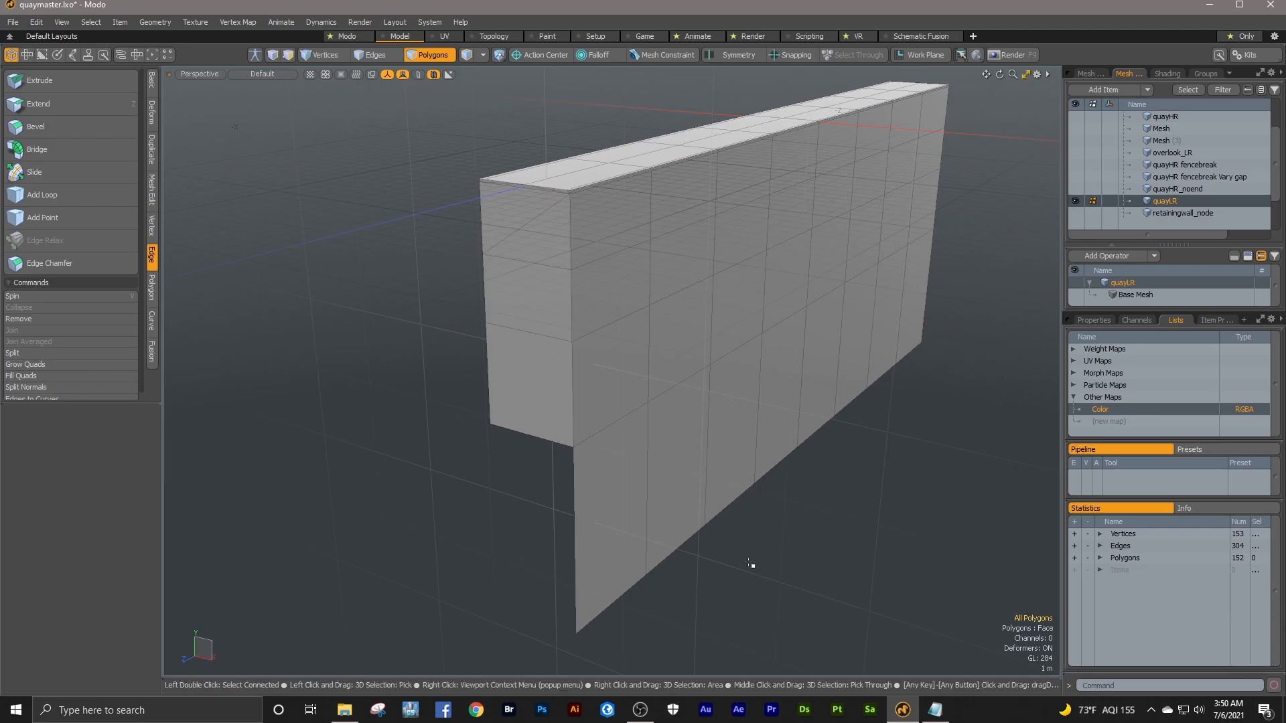
- Examine the two upper horizontal edge loops around quayLR, selecting each loop and measuring the wall polygons with the Dimension Utility
{"action": "left_click_drag", "start_coordinate": [670, 299], "coordinate": [689, 335], "text": "alt+shift"}
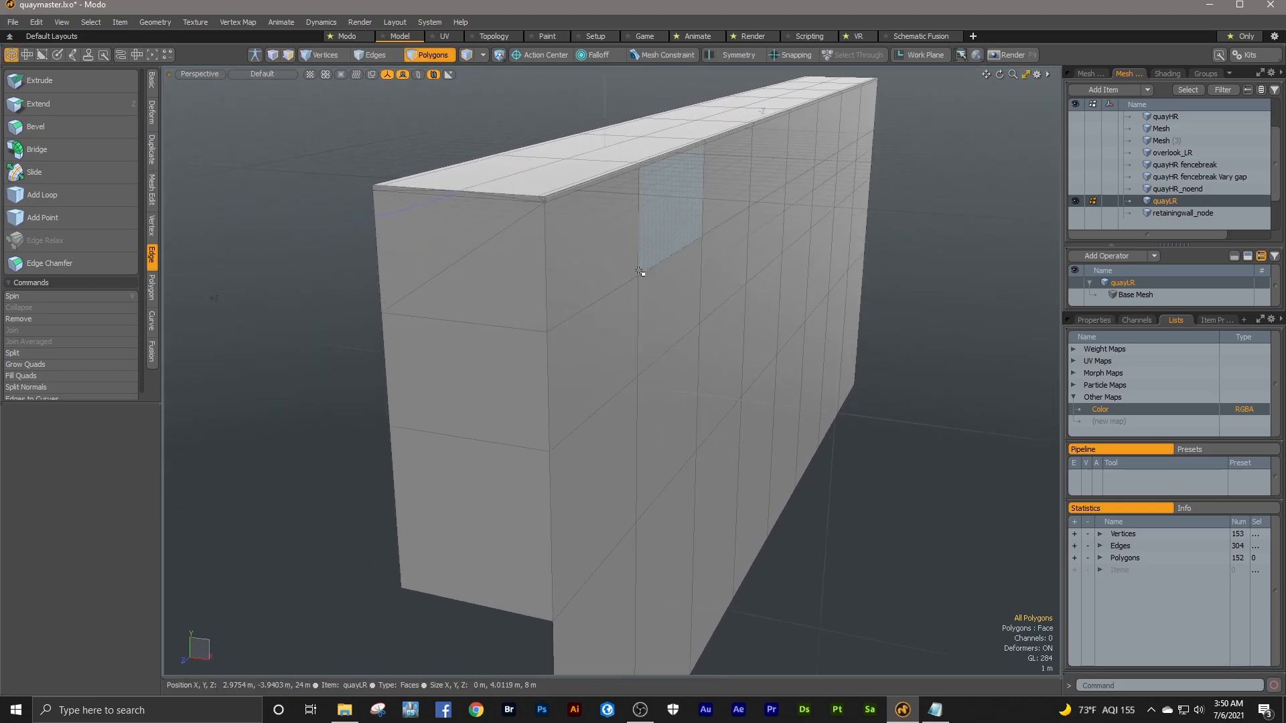
{"action": "key", "text": "2"}
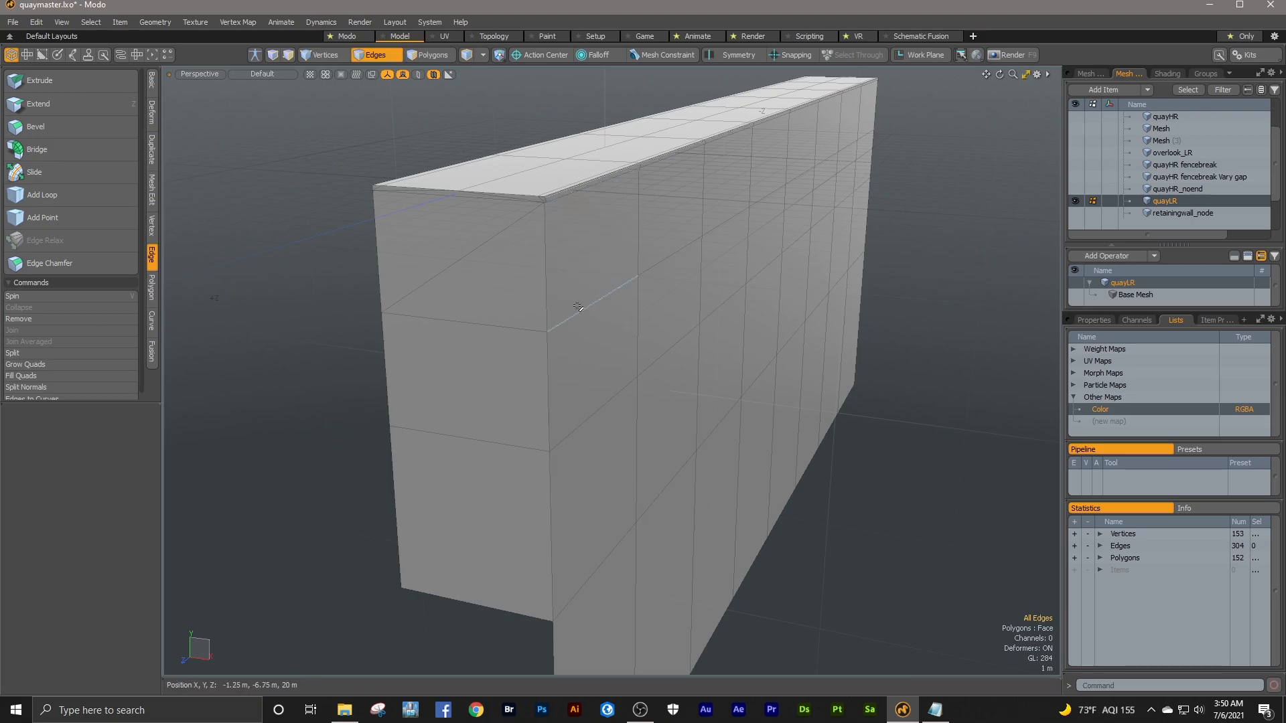
{"action": "double_click", "coordinate": [577, 310]}
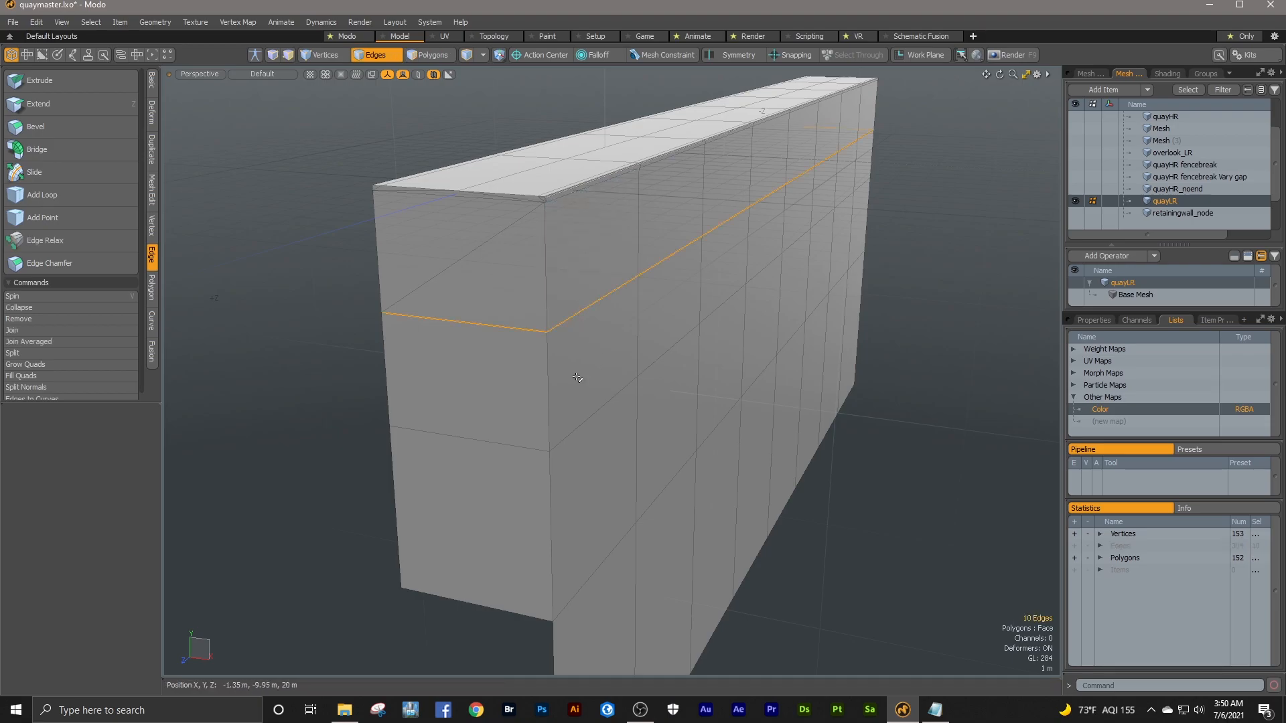
{"action": "mouse_move", "coordinate": [590, 369]}
{"action": "left_mouse_down", "text": "alt"}
{"action": "mouse_move", "coordinate": [536, 365]}
{"action": "mouse_move", "coordinate": [575, 361]}
{"action": "left_mouse_up", "text": "alt"}
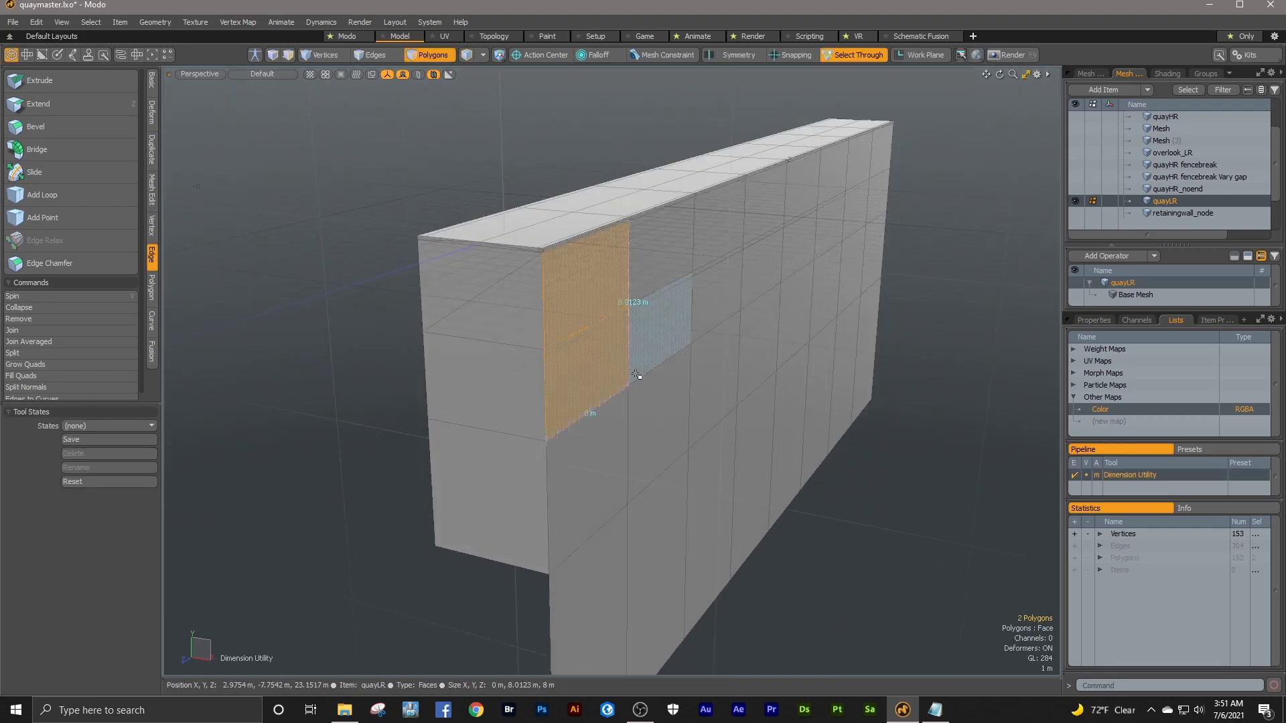
{"action": "key", "text": "2"}
{"action": "double_click", "coordinate": [648, 373]}
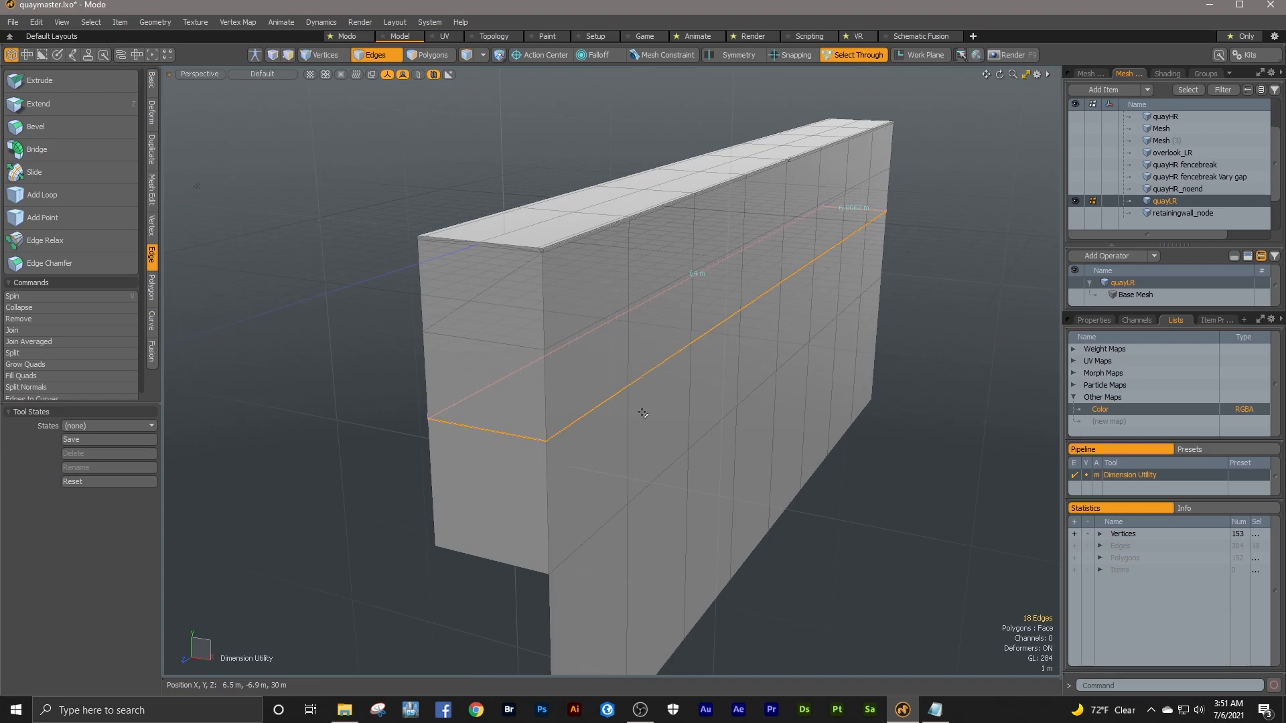
{"action": "left_click_drag", "start_coordinate": [620, 402], "coordinate": [667, 379], "text": "ctrl+alt"}
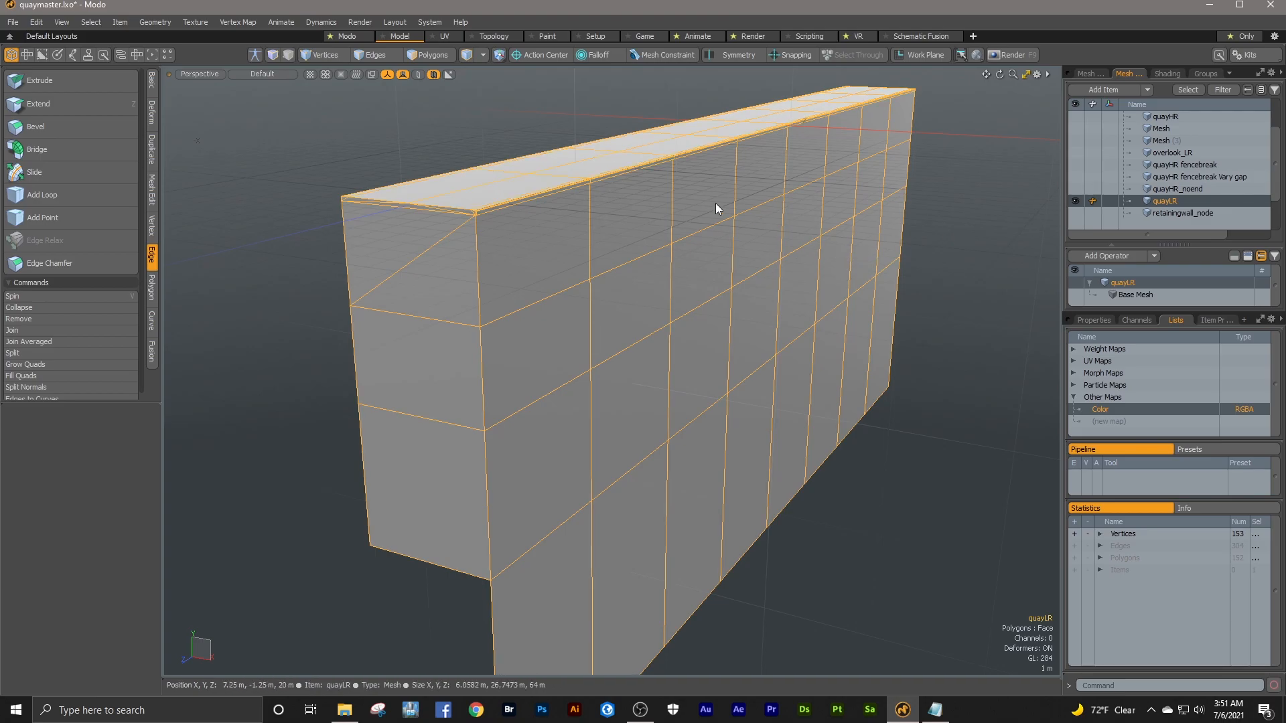
- Export only the selected quayLR layer in Autodesk FBX 2015 format with Just Layers enabled
{"action": "right_click", "coordinate": [1136, 201]}
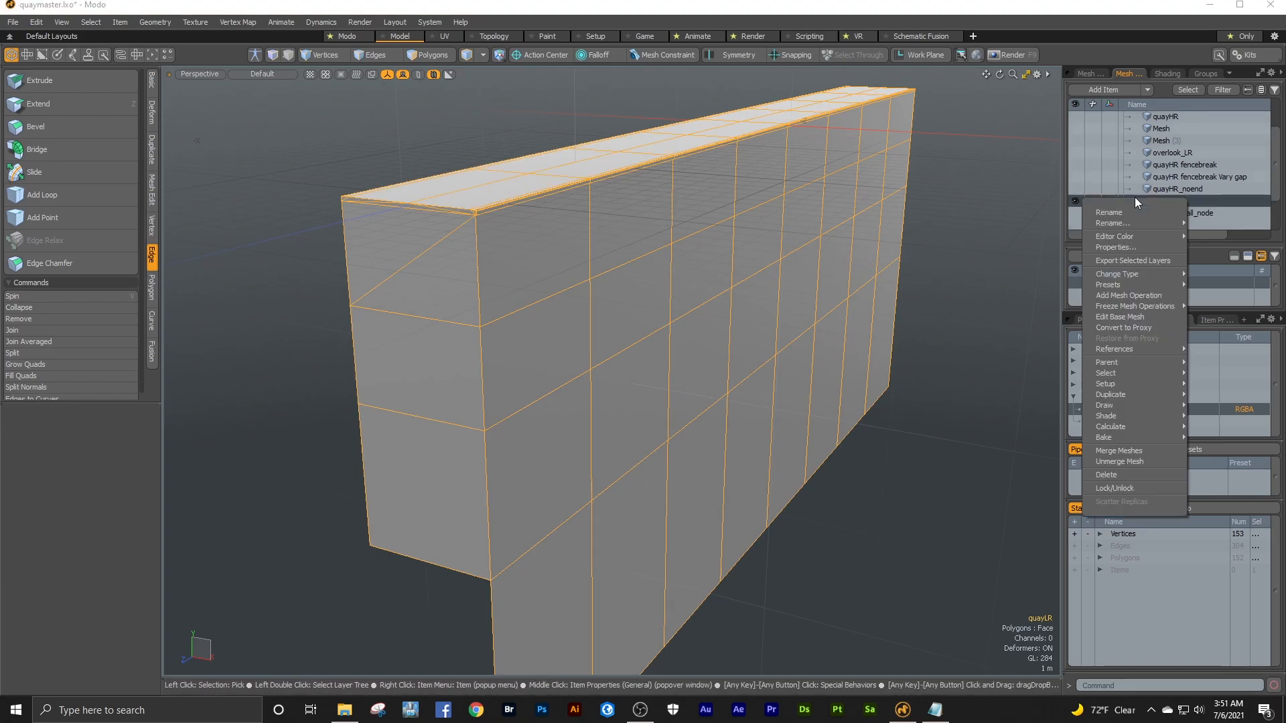
{"action": "left_click", "coordinate": [1120, 260]}
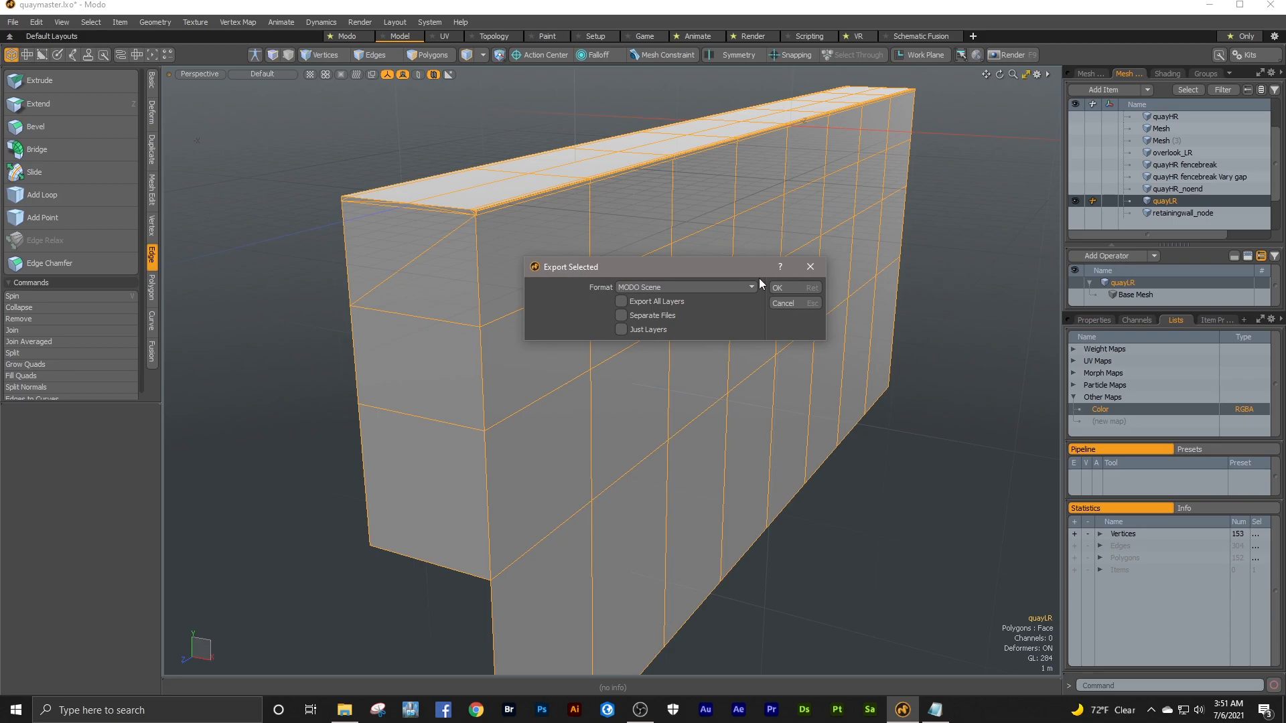
{"action": "left_click", "coordinate": [739, 287]}
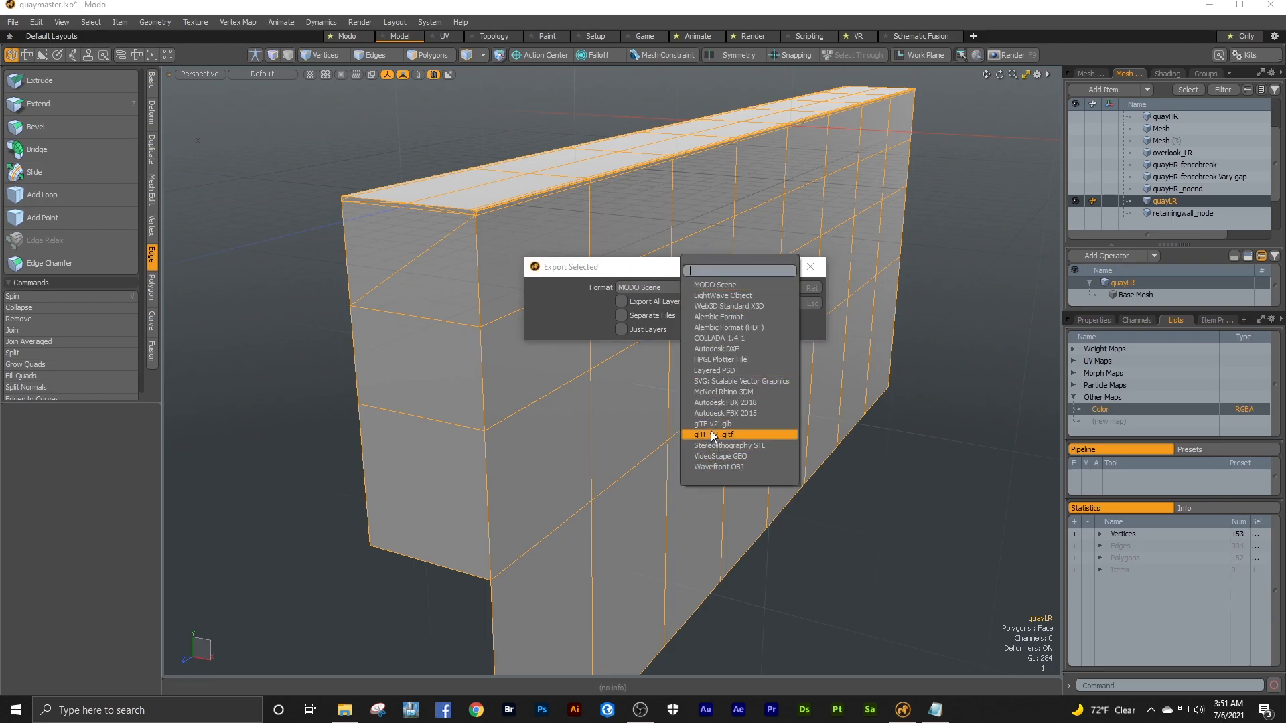
{"action": "left_click", "coordinate": [711, 411]}
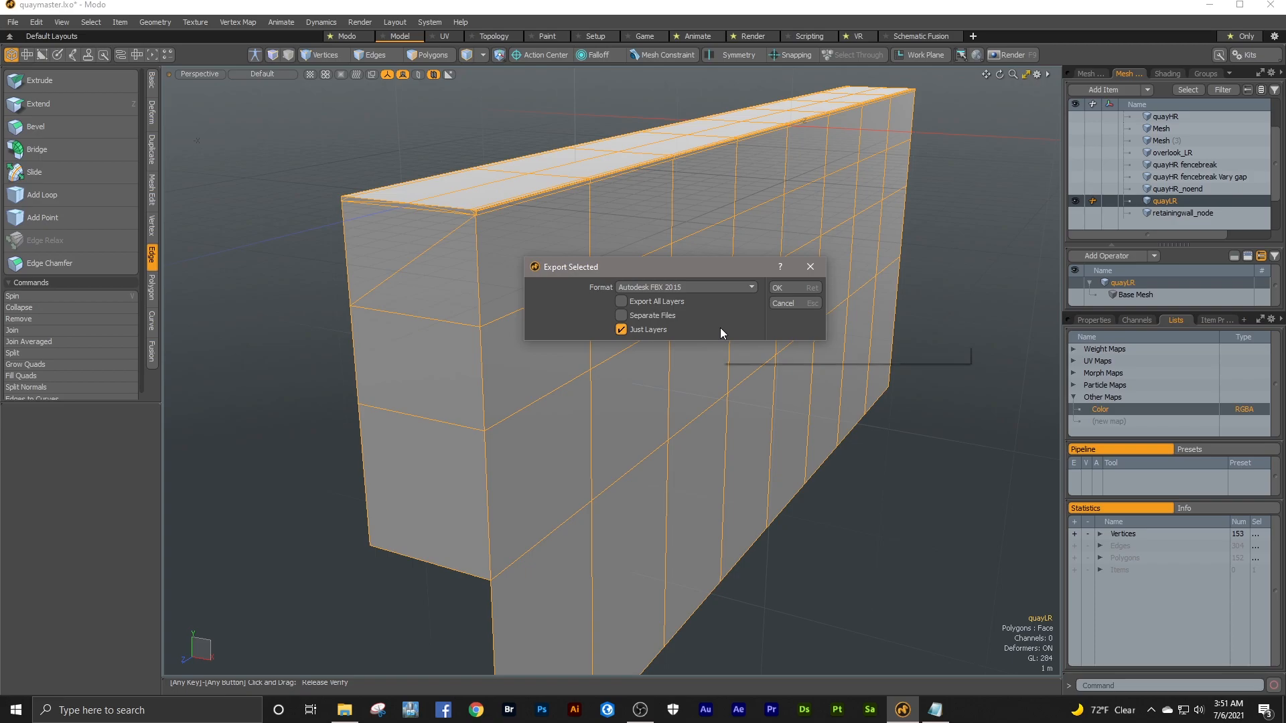
{"action": "left_click", "coordinate": [781, 291]}
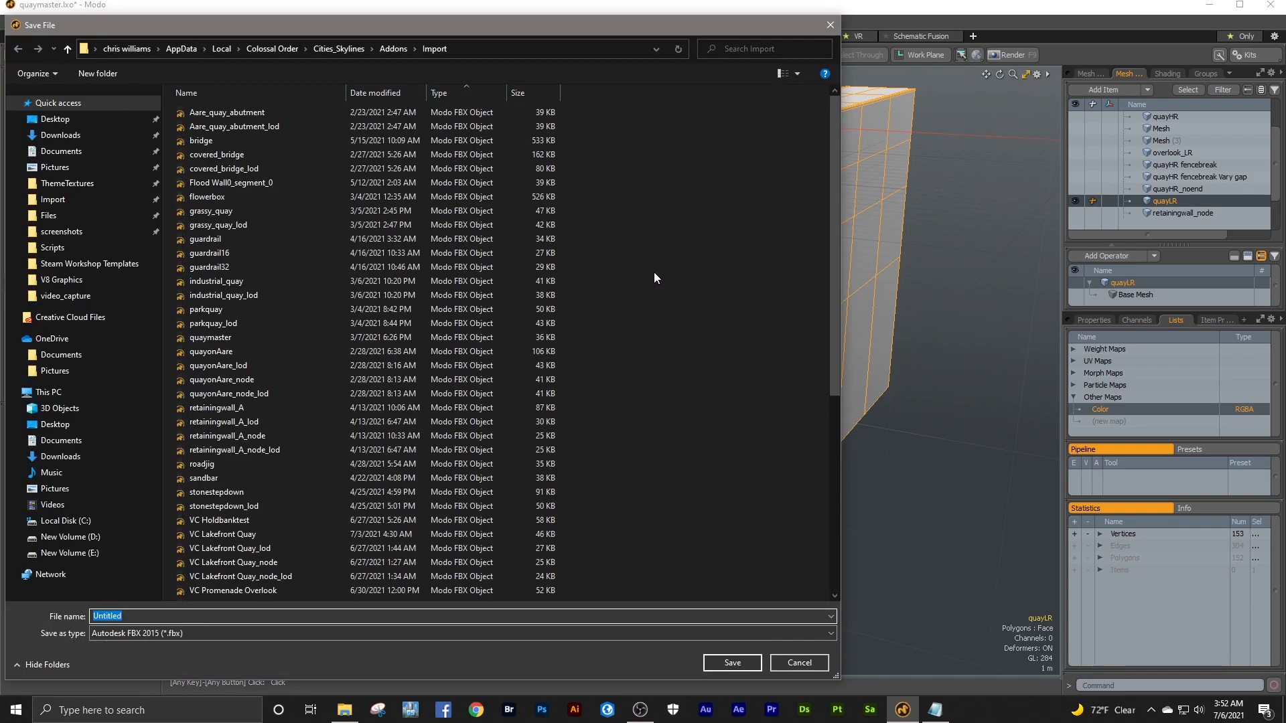
- Browse the Cities_Skylines Addons Import folder as the export destination, and cancel saving the file
{"action": "left_click", "coordinate": [73, 201]}
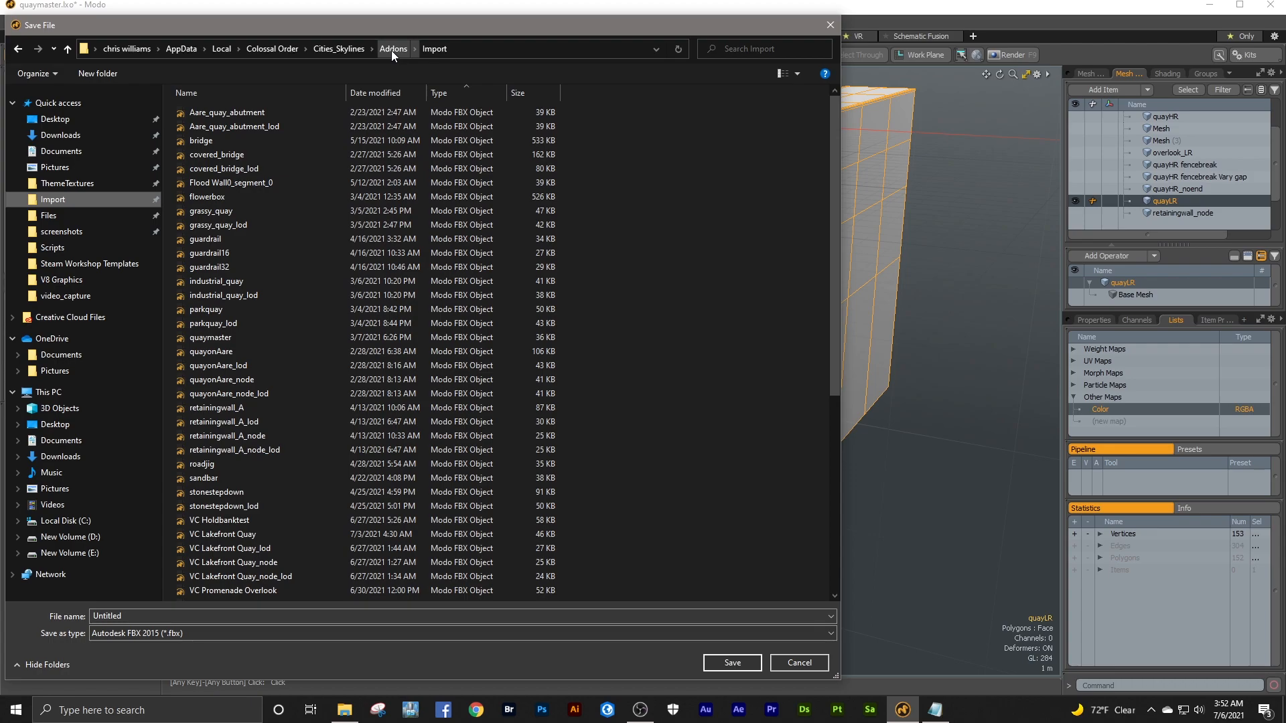
{"action": "left_click_drag", "start_coordinate": [831, 147], "coordinate": [780, 242]}
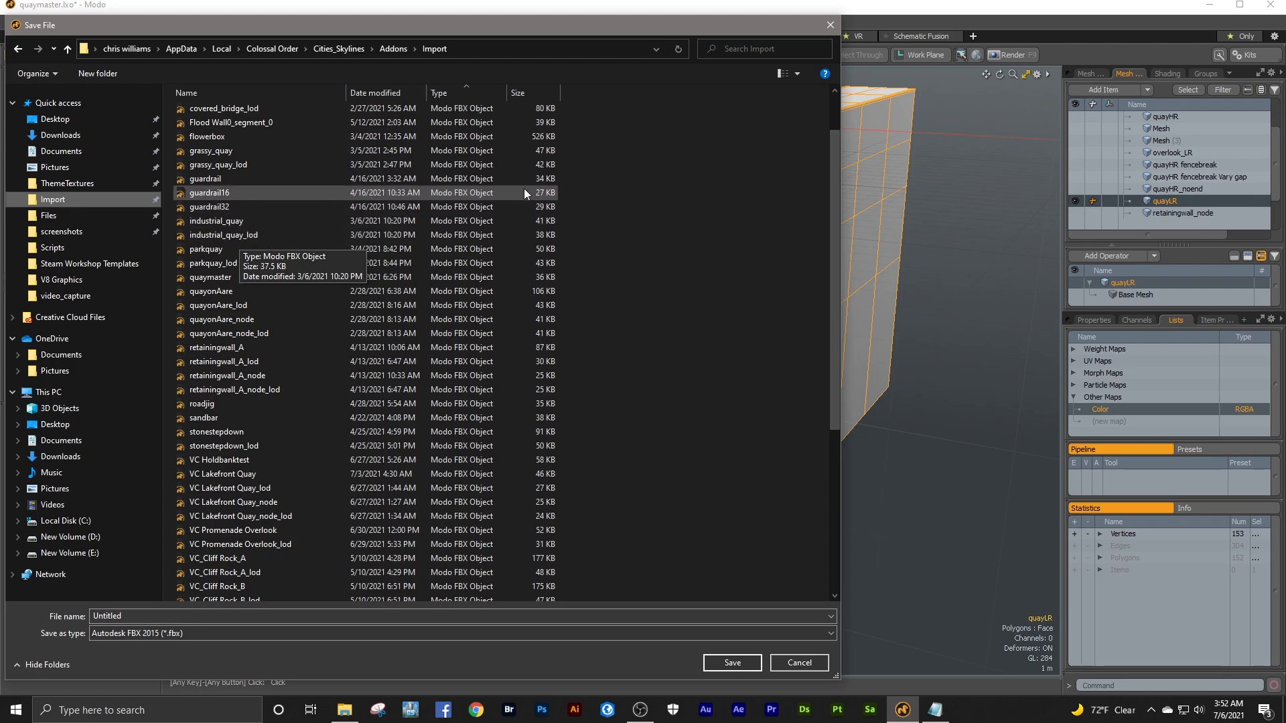
{"action": "left_click", "coordinate": [830, 27]}
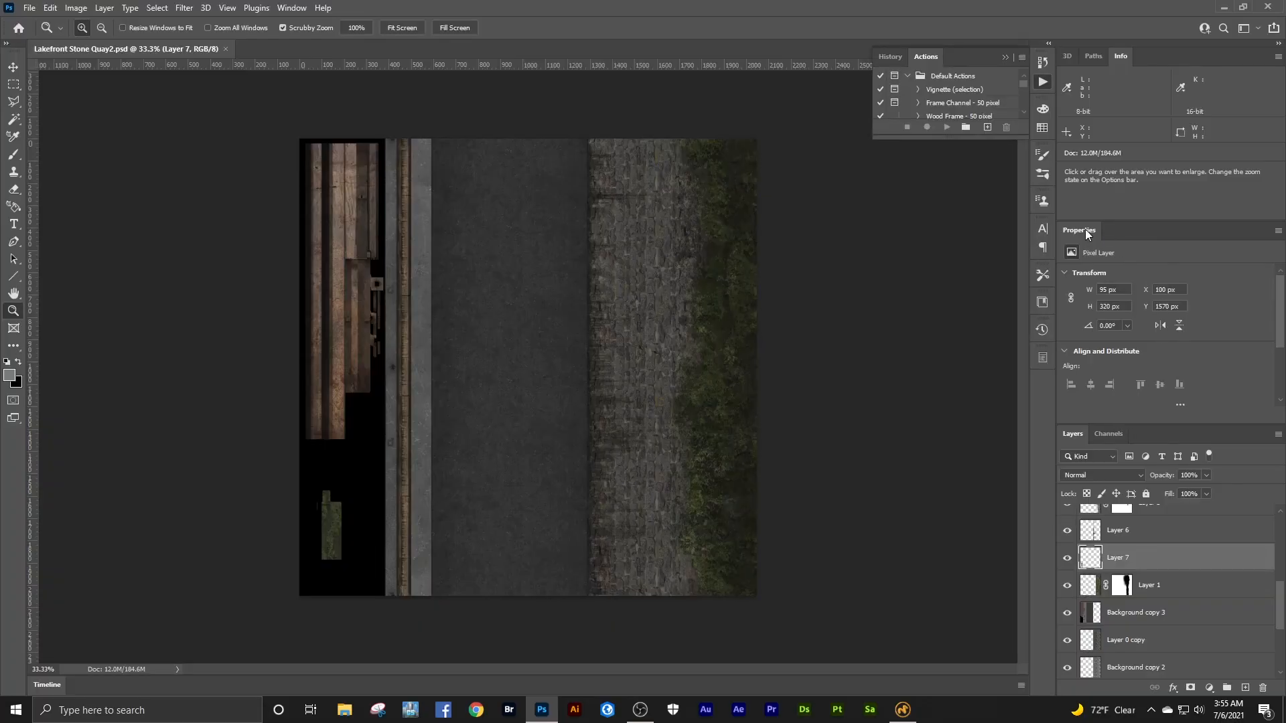
- Switch to Photoshop, collapse the Actions panel and view the Lakefront Stone Quay2.psd texture
{"action": "left_click", "coordinate": [1003, 58]}
{"action": "mouse_move", "coordinate": [511, 330]}
{"action": "left_mouse_down"}
{"action": "mouse_move", "coordinate": [537, 316]}
{"action": "mouse_move", "coordinate": [526, 326]}
{"action": "left_mouse_up"}
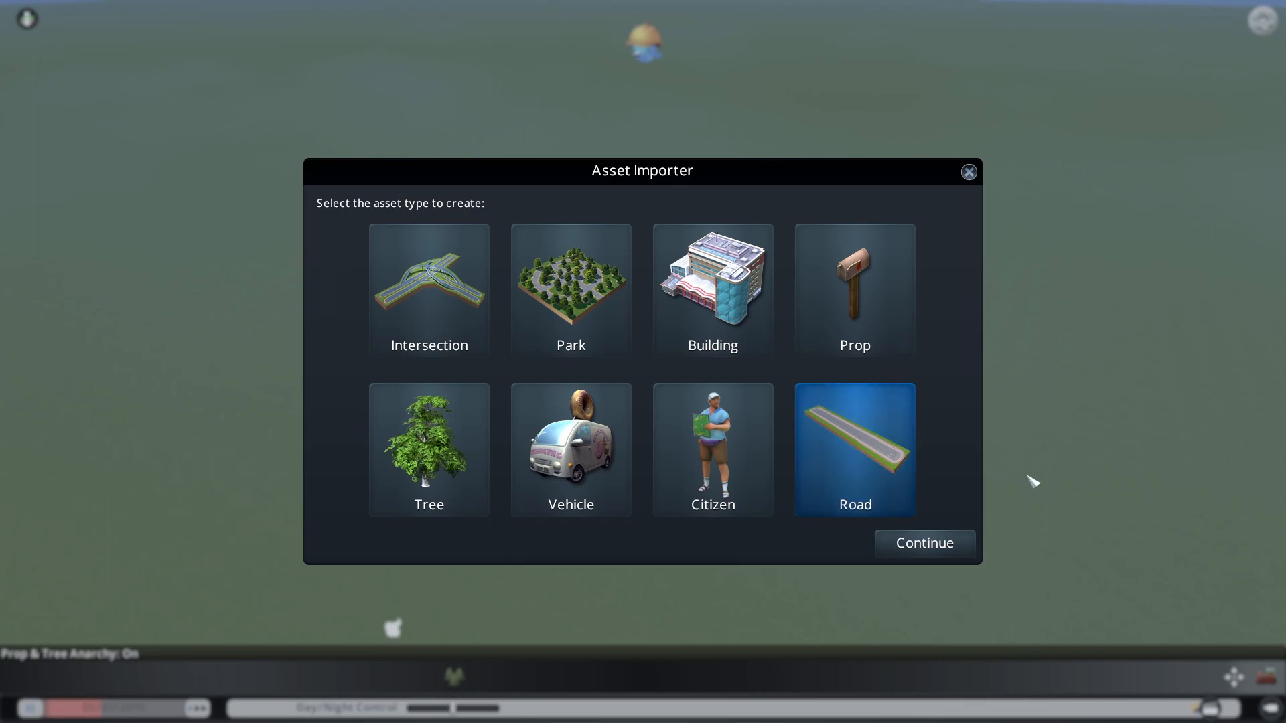
- Switch to the Cities: Skylines asset editor and create a Road asset using the standard Quay as its template
{"action": "left_click", "coordinate": [940, 551]}
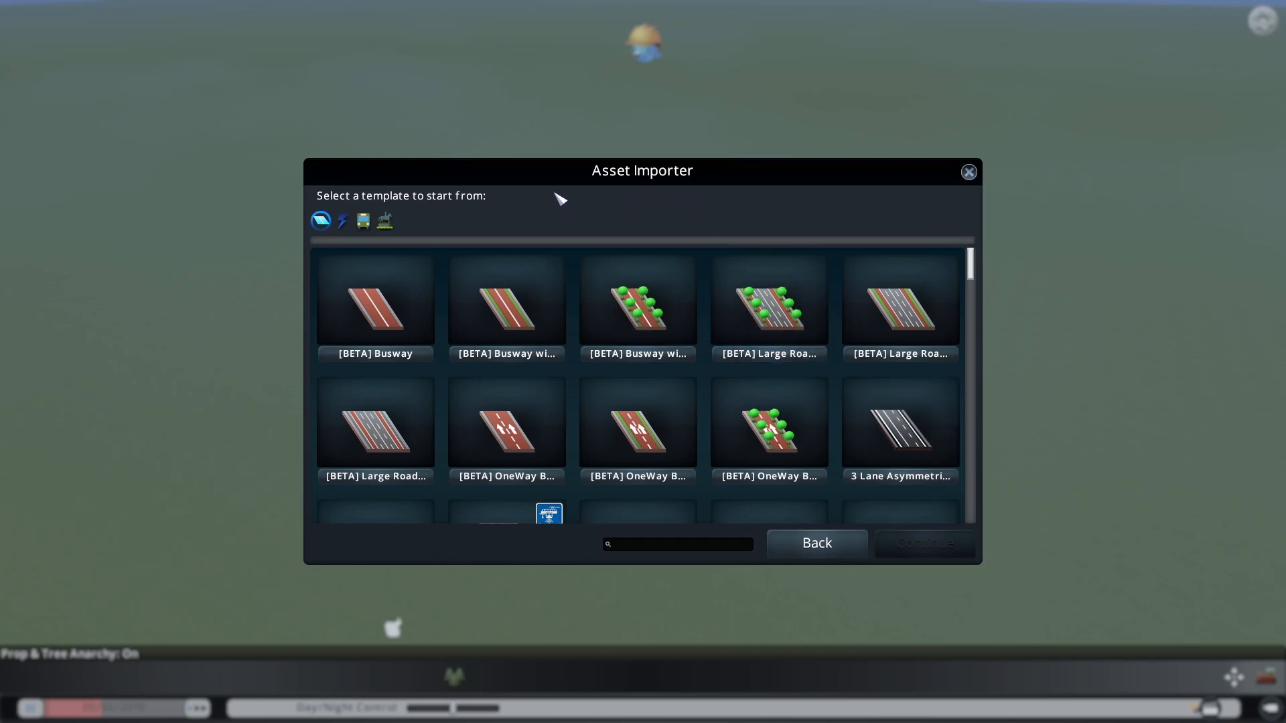
{"action": "left_click", "coordinate": [387, 221]}
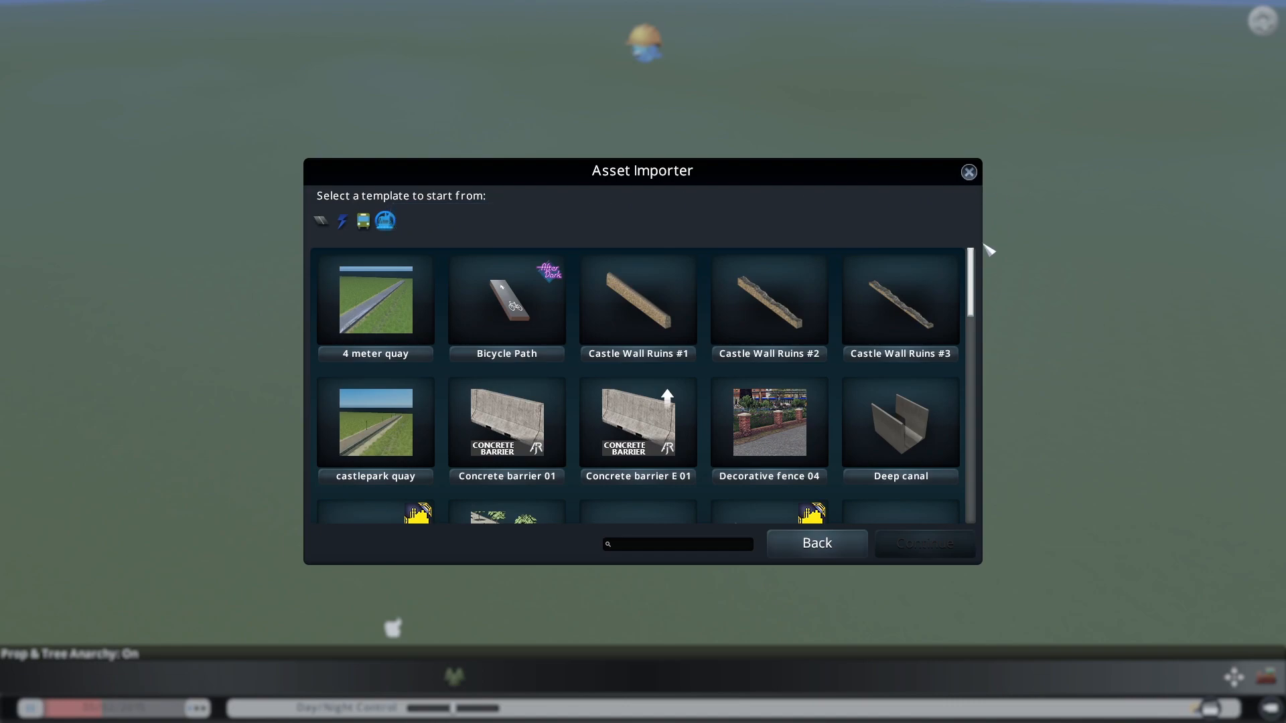
{"action": "left_click_drag", "start_coordinate": [975, 268], "coordinate": [954, 368]}
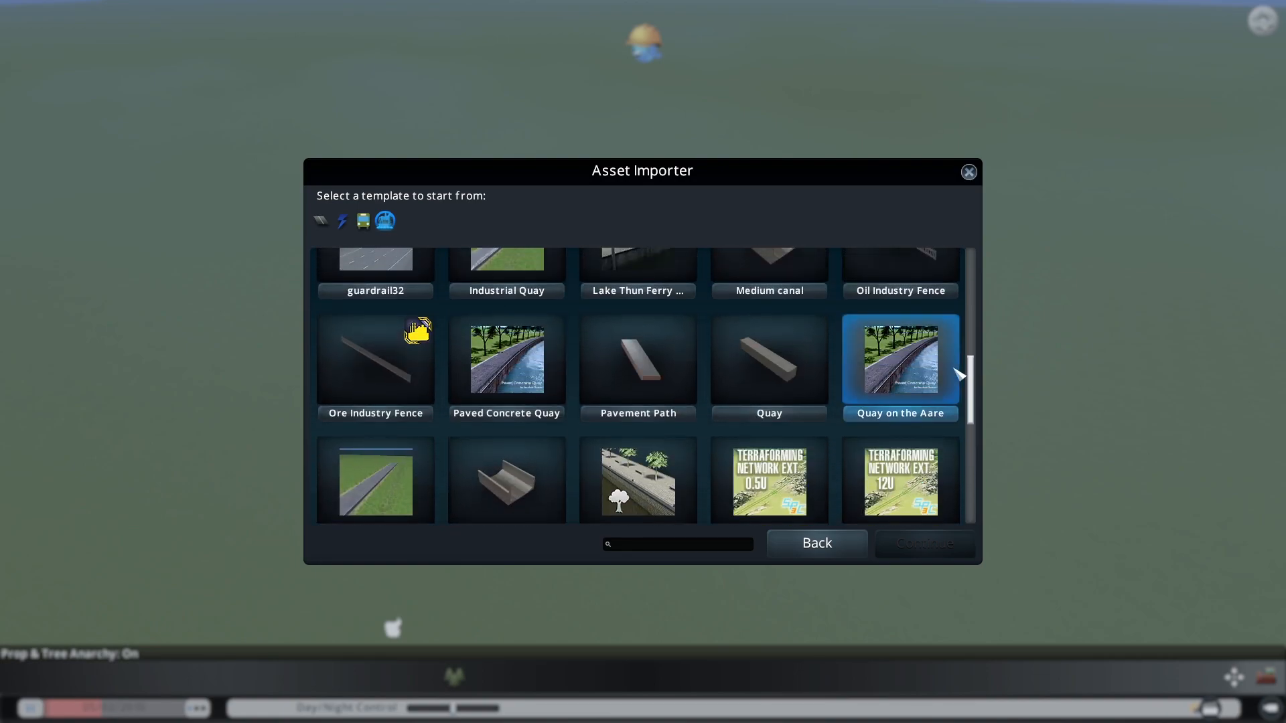
{"action": "left_click", "coordinate": [775, 374]}
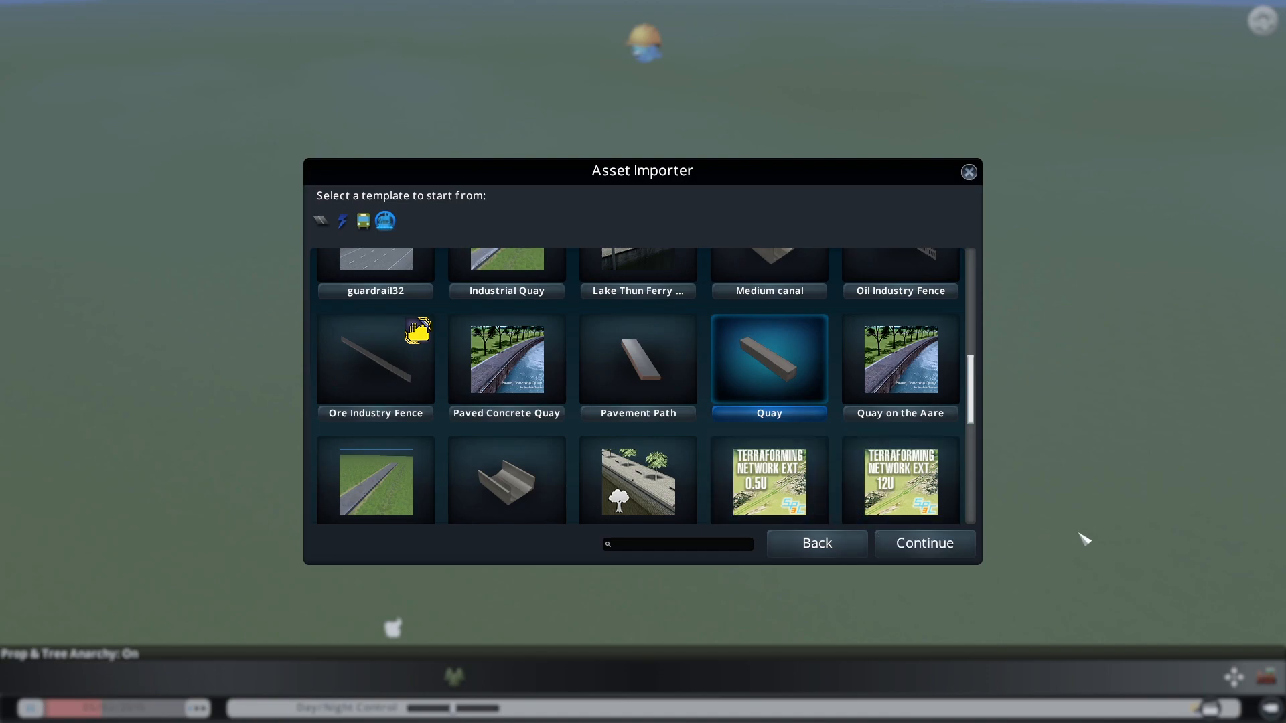
{"action": "left_click", "coordinate": [946, 543]}
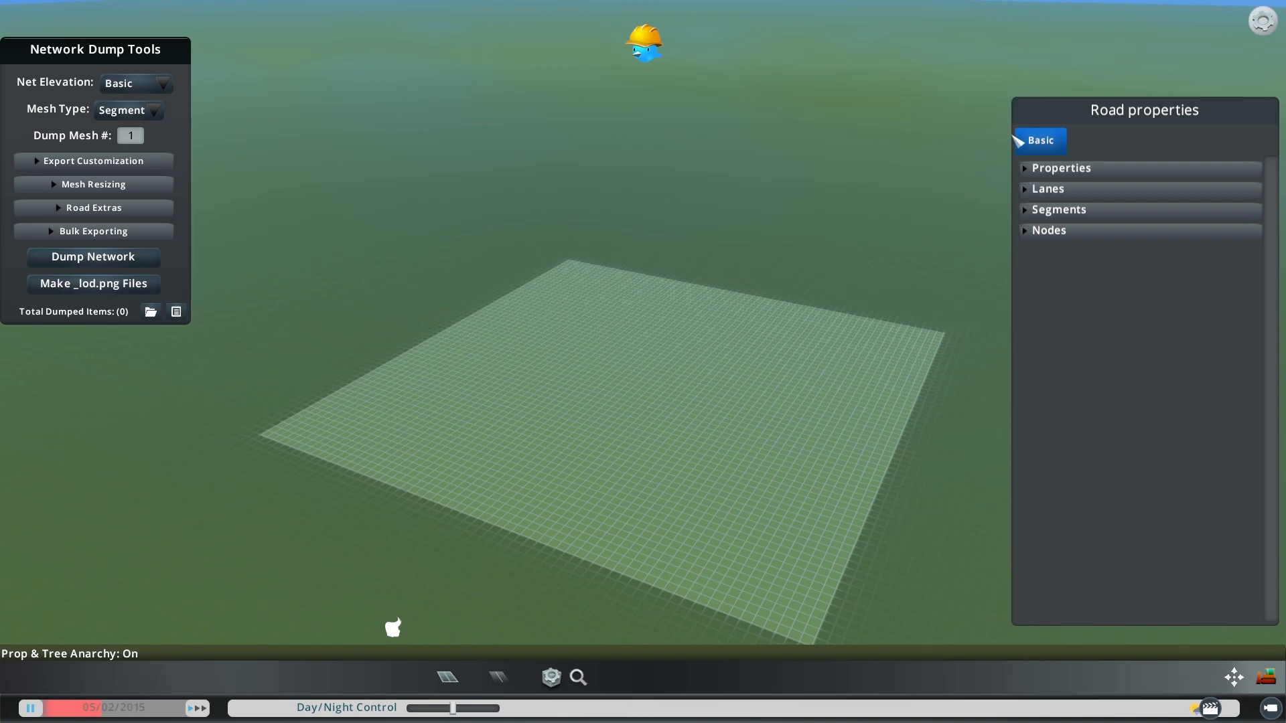
- Review the quay's general road properties, including its width, segment length, height limits and terrain options
{"action": "left_click", "coordinate": [1030, 169]}
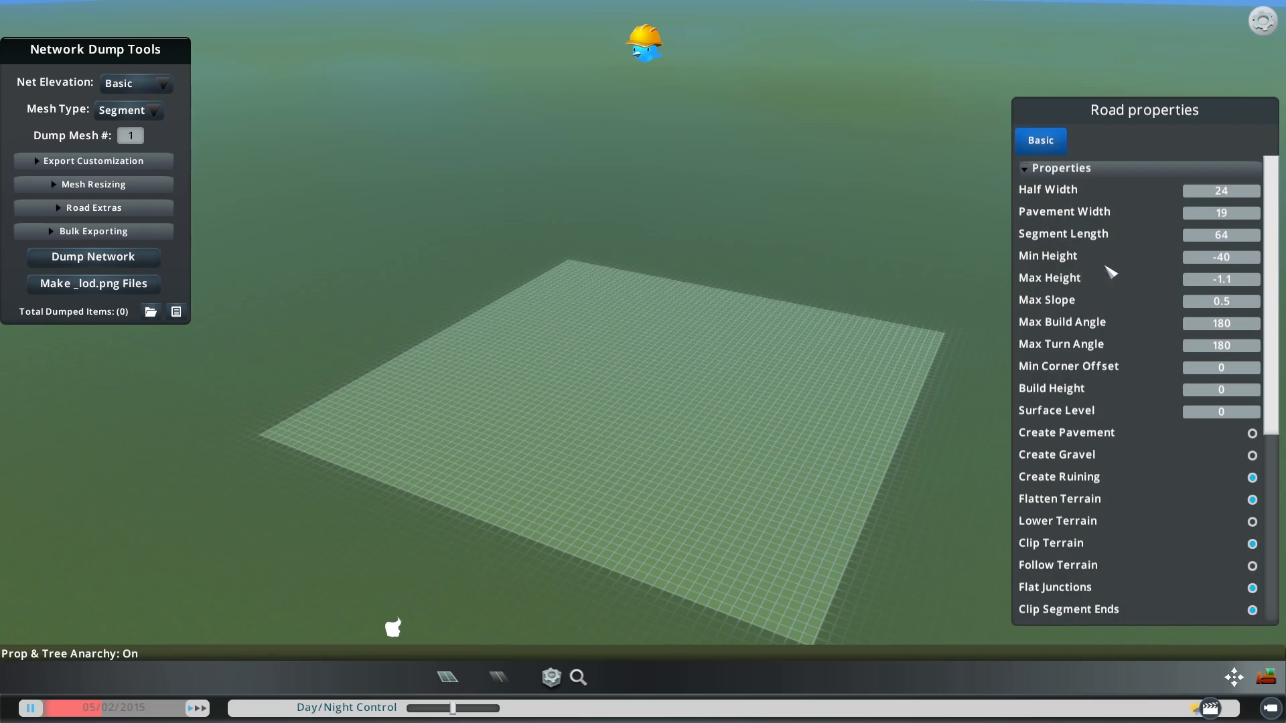
{"action": "left_click_drag", "start_coordinate": [1272, 218], "coordinate": [1252, 192]}
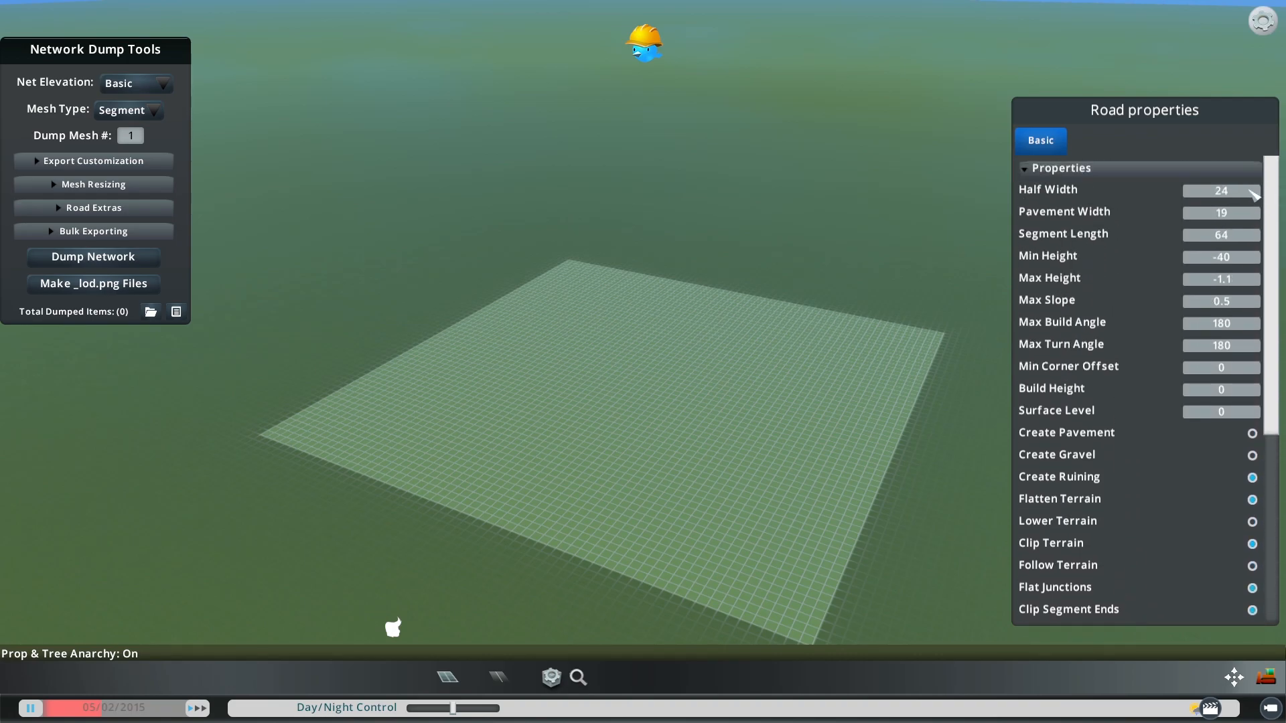
{"action": "left_click", "coordinate": [1024, 169]}
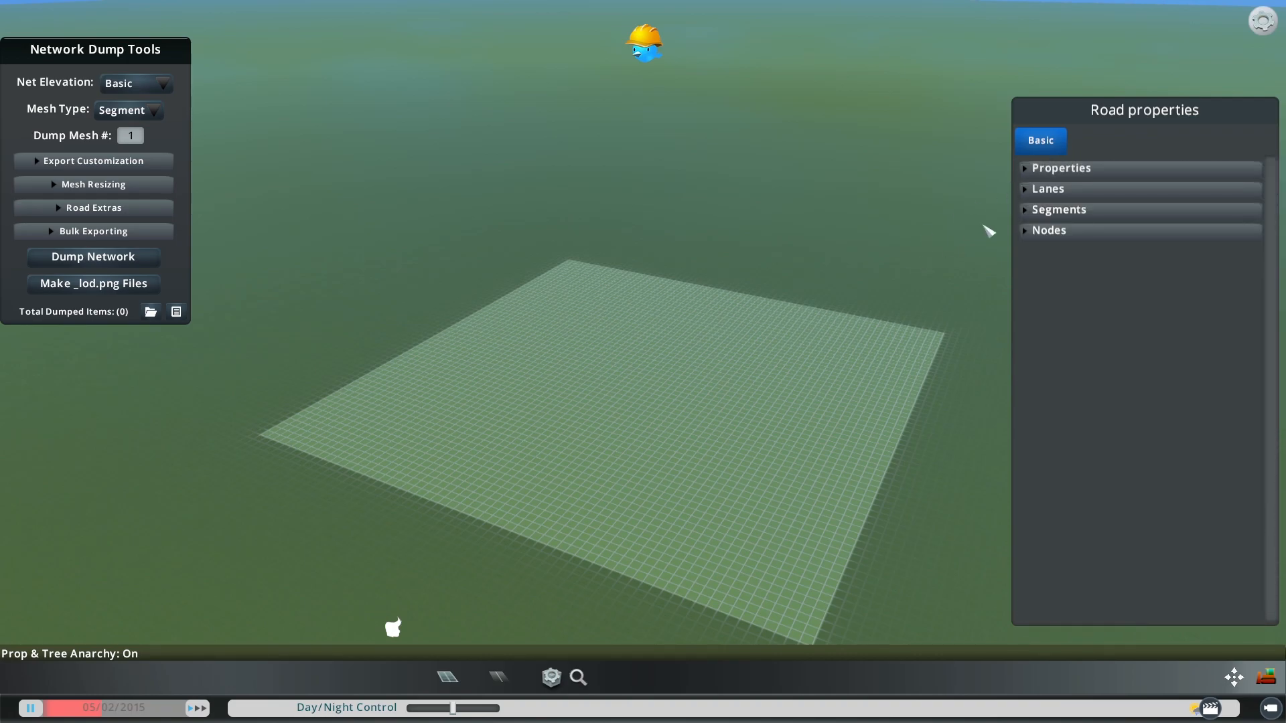
- Replace the model of the quay-segment entry with VC Lakefront Quay.fbx and close the segment's properties
{"action": "left_click", "coordinate": [1029, 212]}
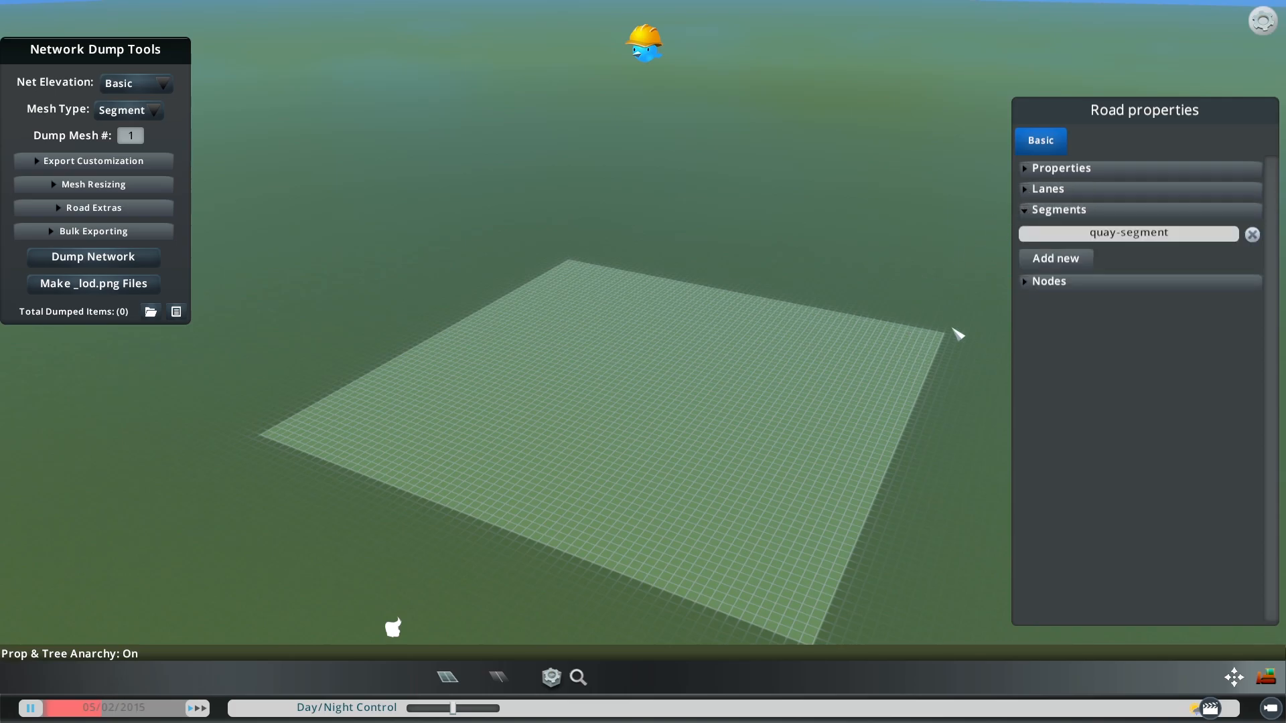
{"action": "left_click", "coordinate": [1130, 234]}
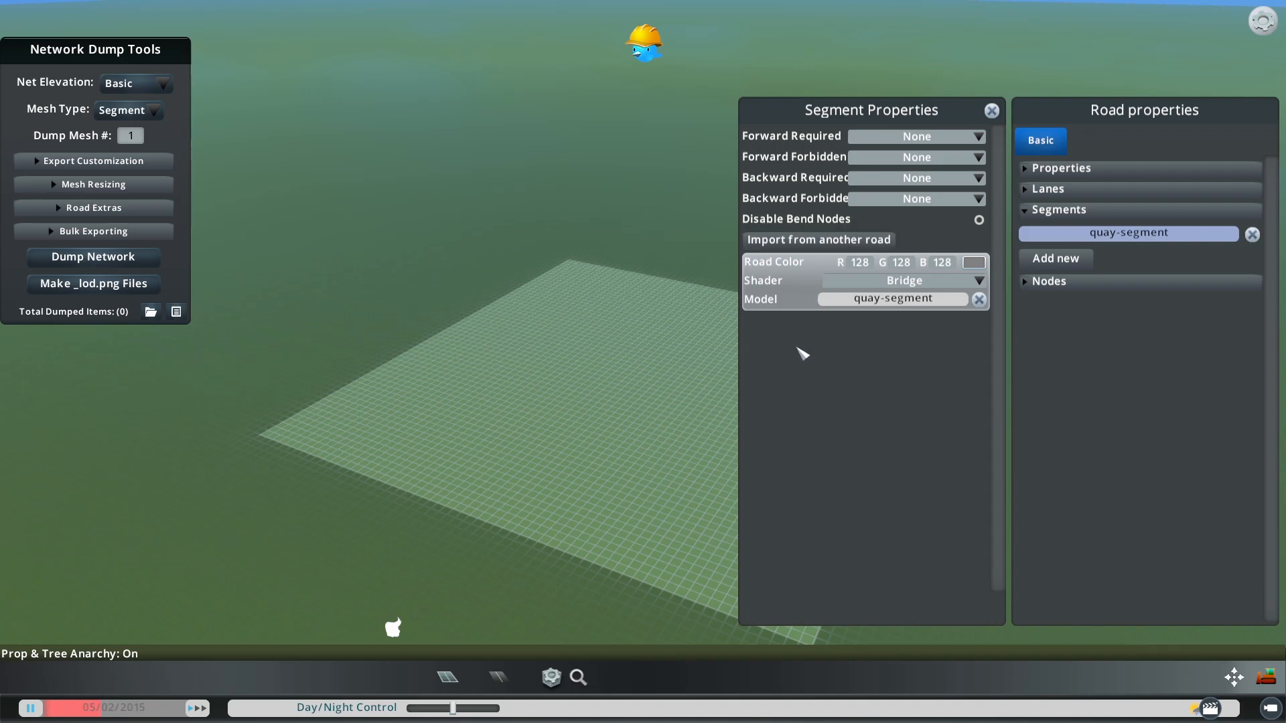
{"action": "left_click", "coordinate": [861, 302]}
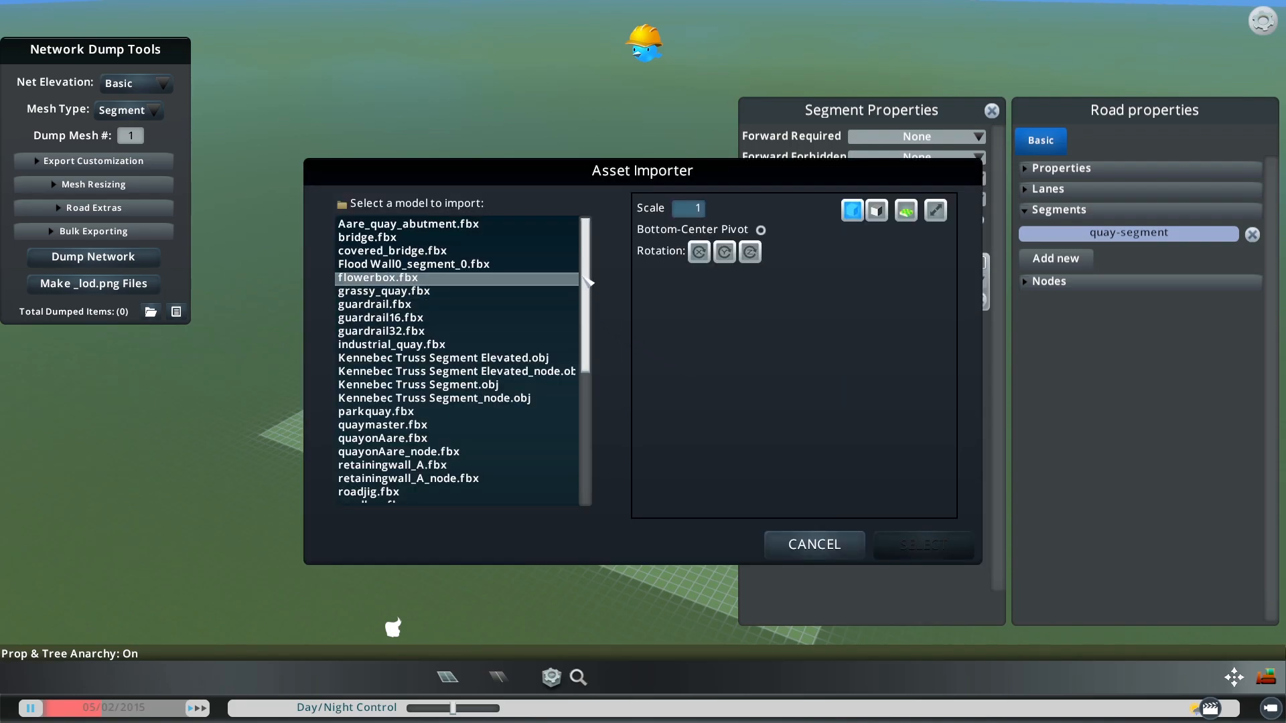
{"action": "scroll", "coordinate": [588, 290], "scroll_direction": "down", "scroll_amount": 1}
{"action": "left_click_drag", "start_coordinate": [588, 291], "coordinate": [597, 409]}
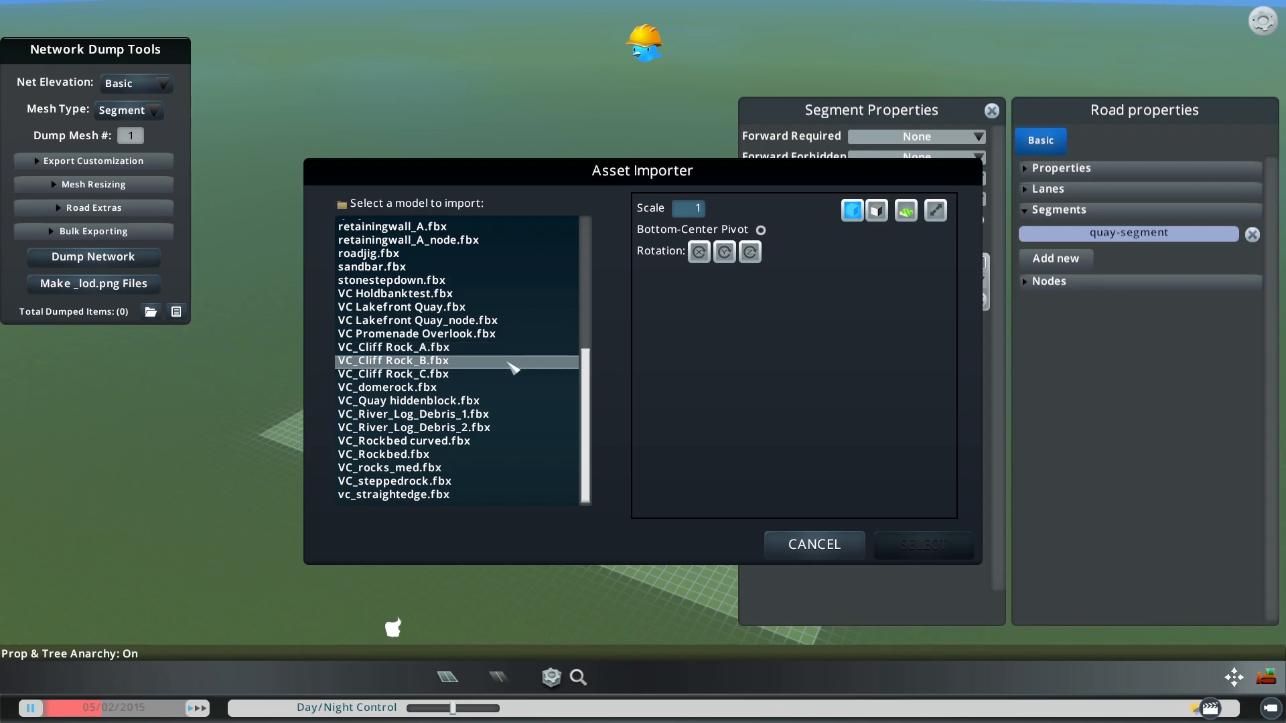
{"action": "left_click", "coordinate": [420, 308]}
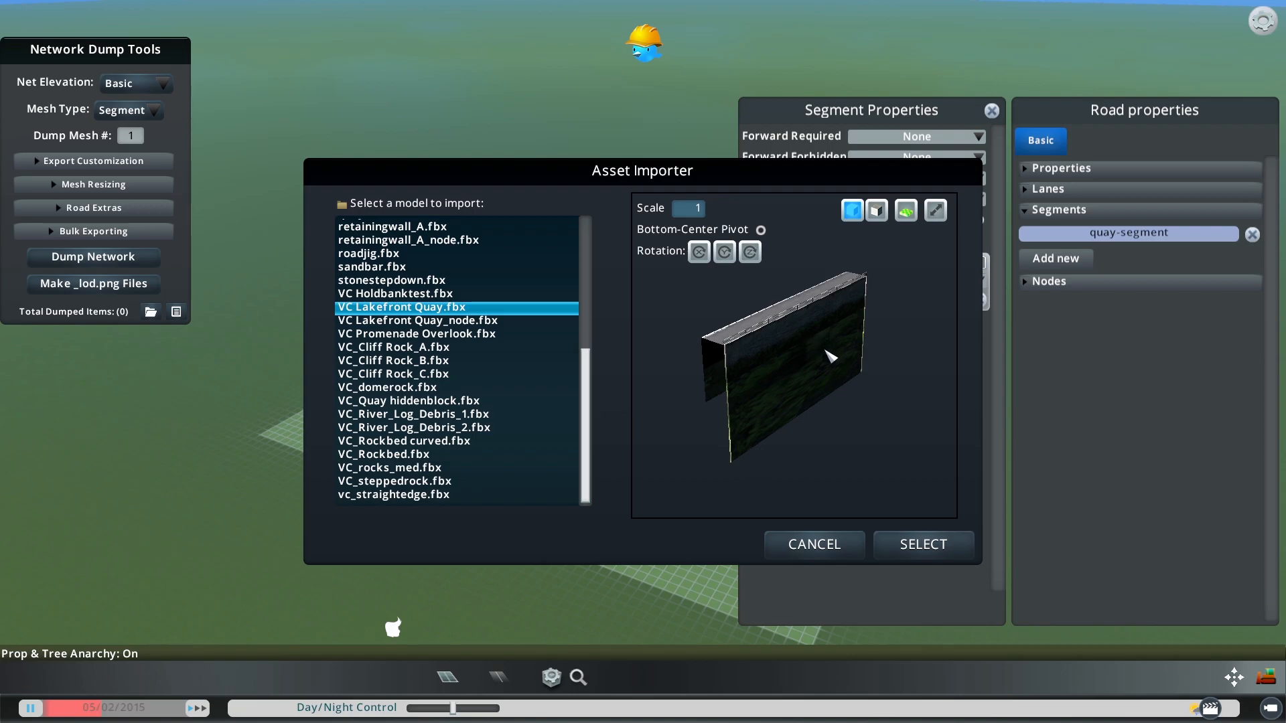
{"action": "left_click", "coordinate": [912, 545]}
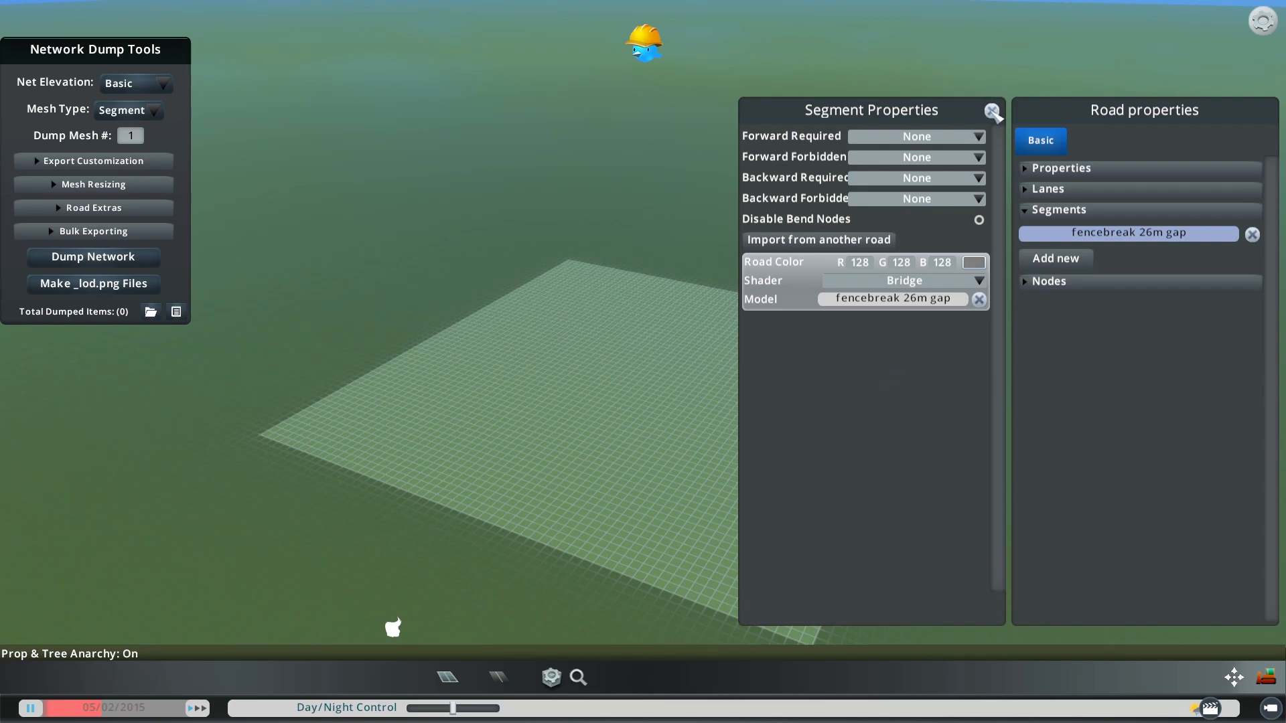
{"action": "left_click", "coordinate": [992, 111]}
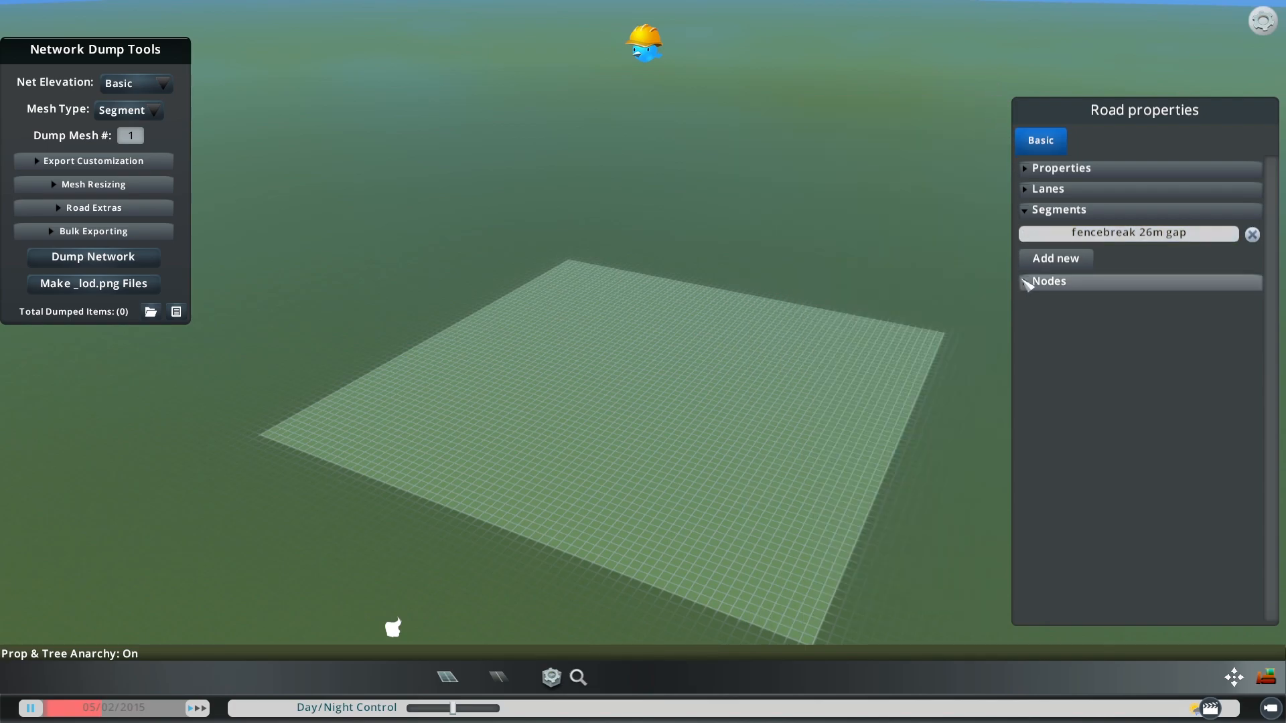
- Replace the model of the quay-end node entry with VC Lakefront Quay_node.fbx and close the node's properties
{"action": "left_click", "coordinate": [1029, 284]}
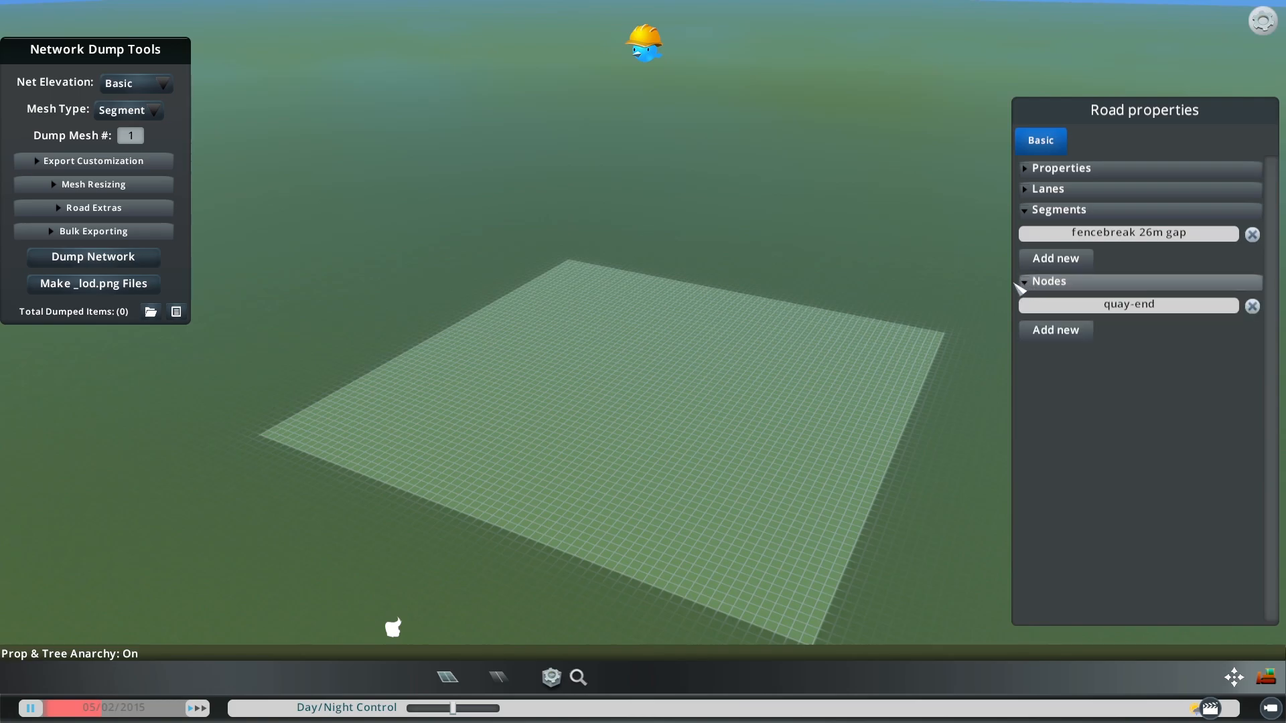
{"action": "left_click", "coordinate": [1135, 306]}
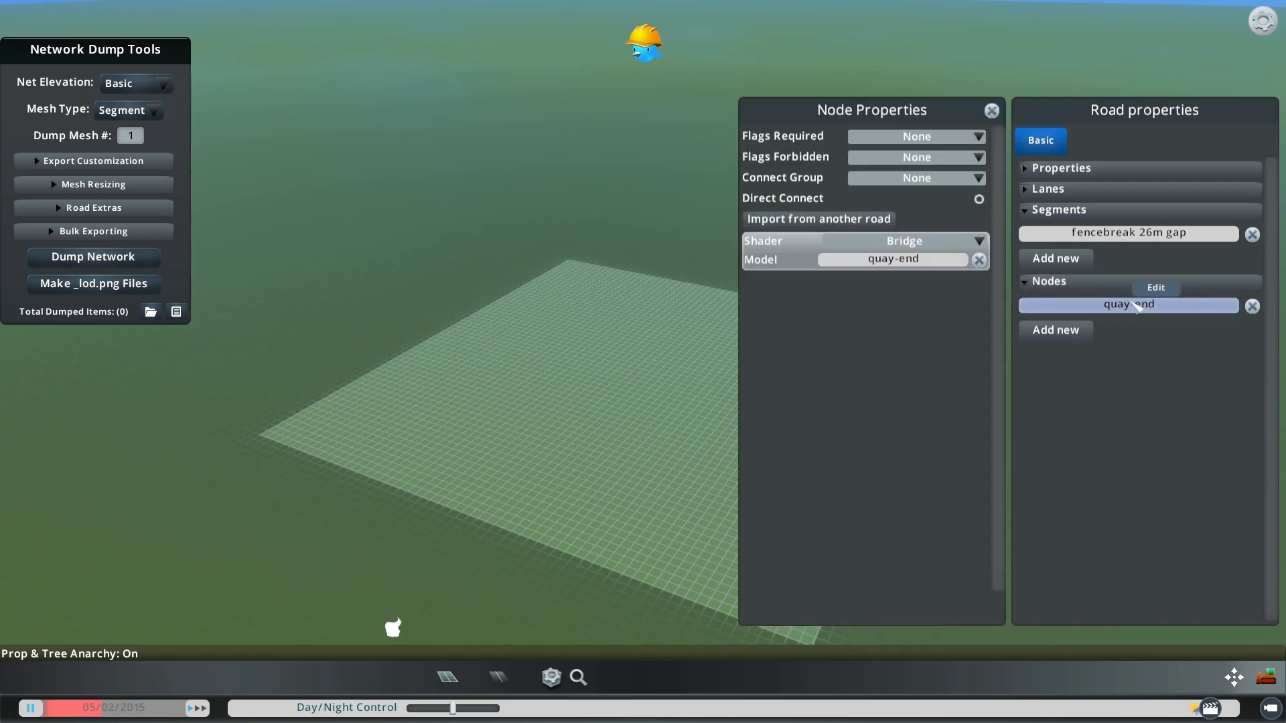
{"action": "left_click", "coordinate": [881, 261]}
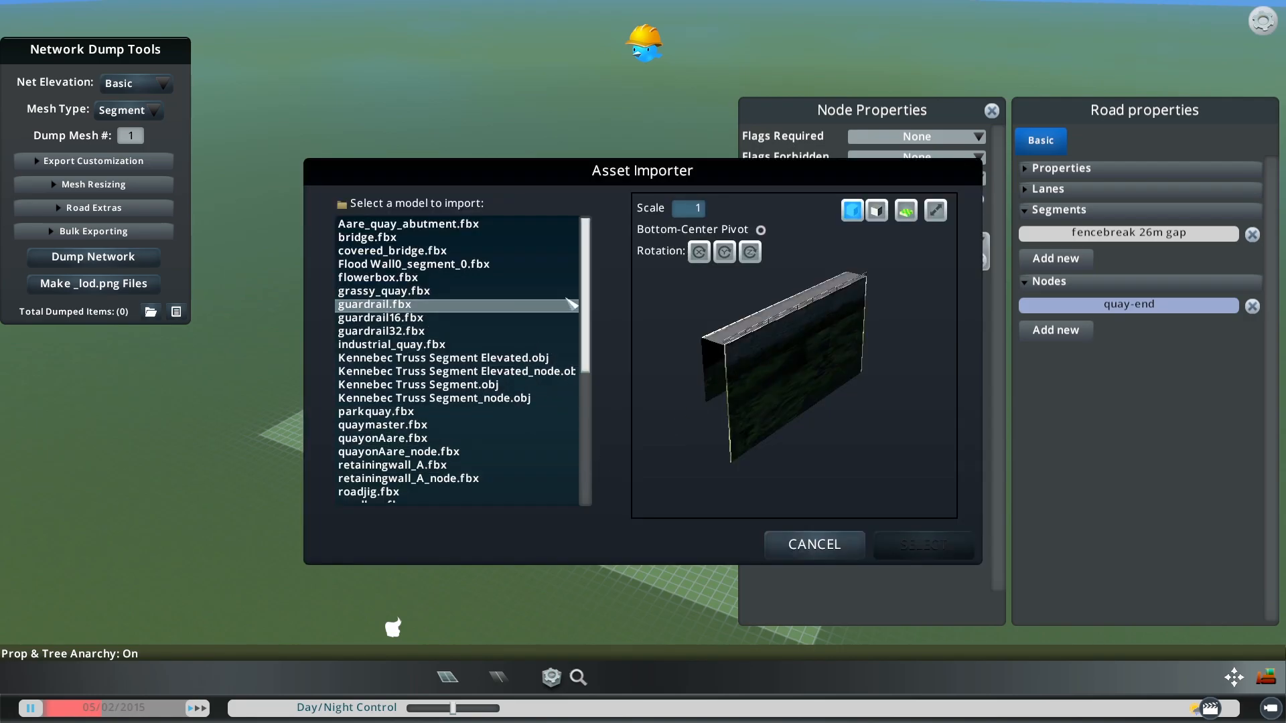
{"action": "left_click_drag", "start_coordinate": [591, 278], "coordinate": [607, 429]}
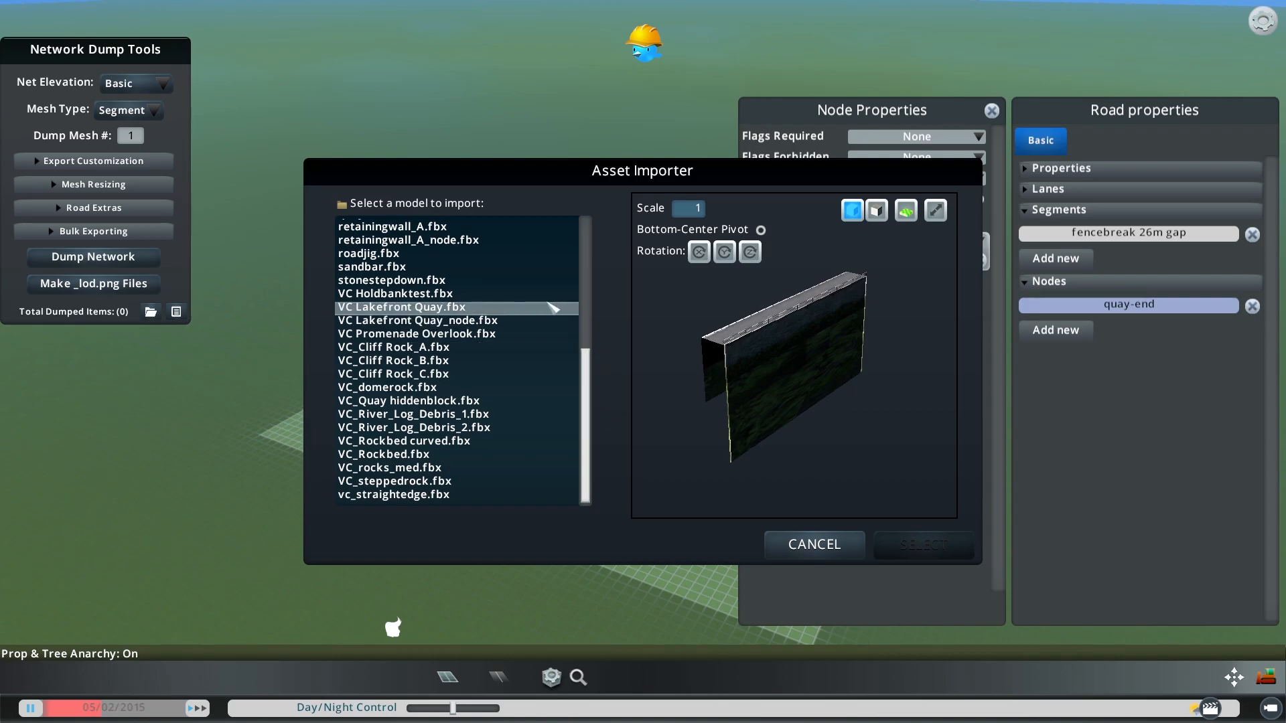
{"action": "left_click", "coordinate": [497, 323]}
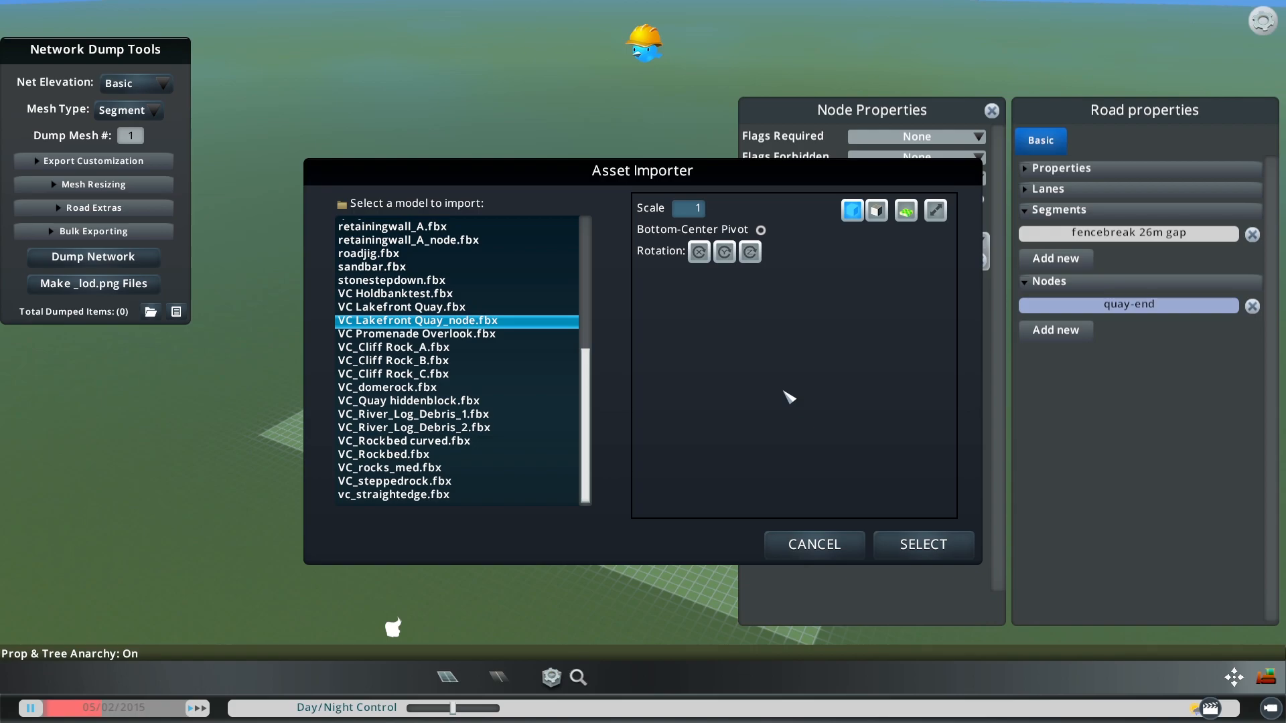
{"action": "left_click", "coordinate": [911, 546]}
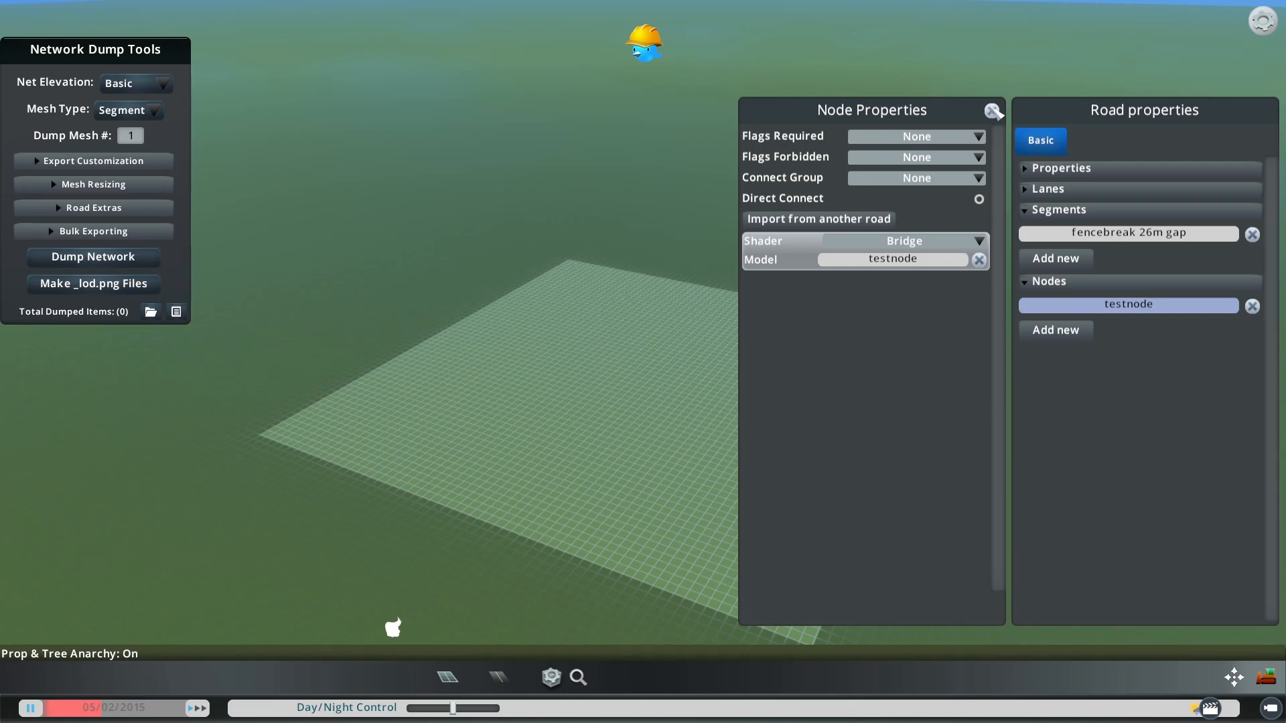
{"action": "left_click", "coordinate": [992, 111]}
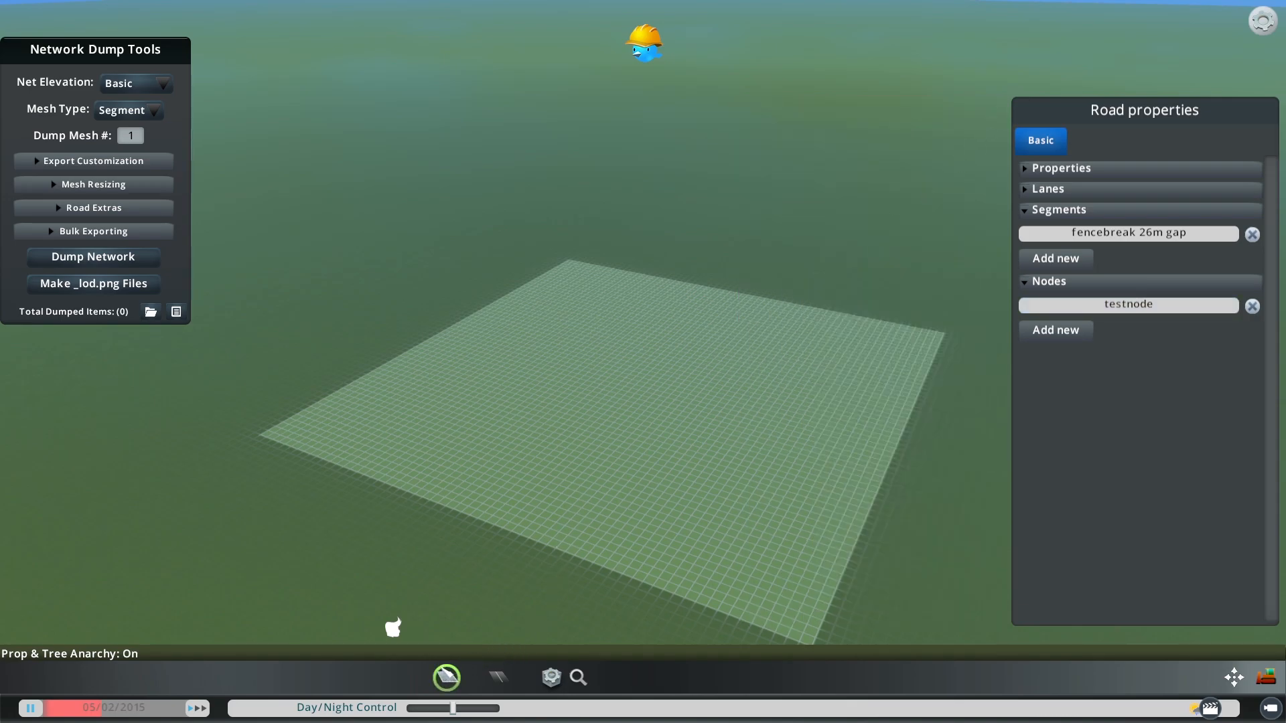
- Draw a straight stretch of the quay about 16u long on the editor grid
{"action": "left_click", "coordinate": [447, 677]}
{"action": "left_click", "coordinate": [501, 474]}
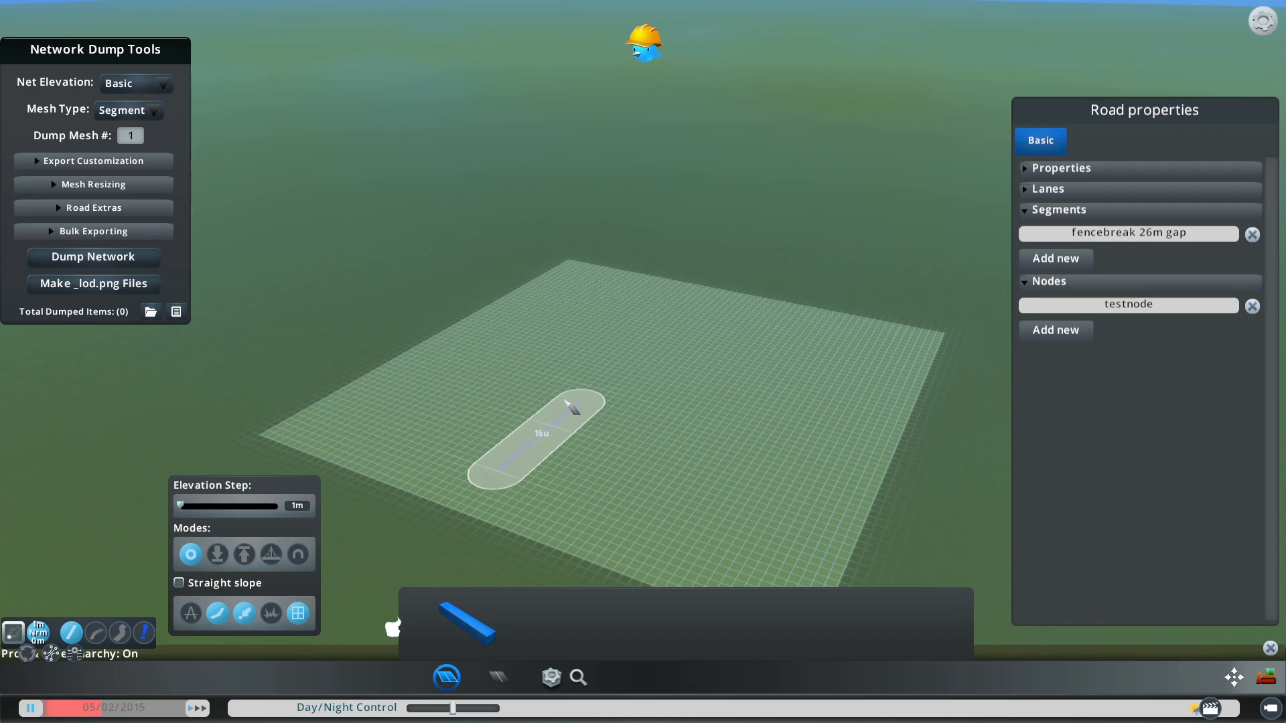
{"action": "right_click", "coordinate": [566, 404]}
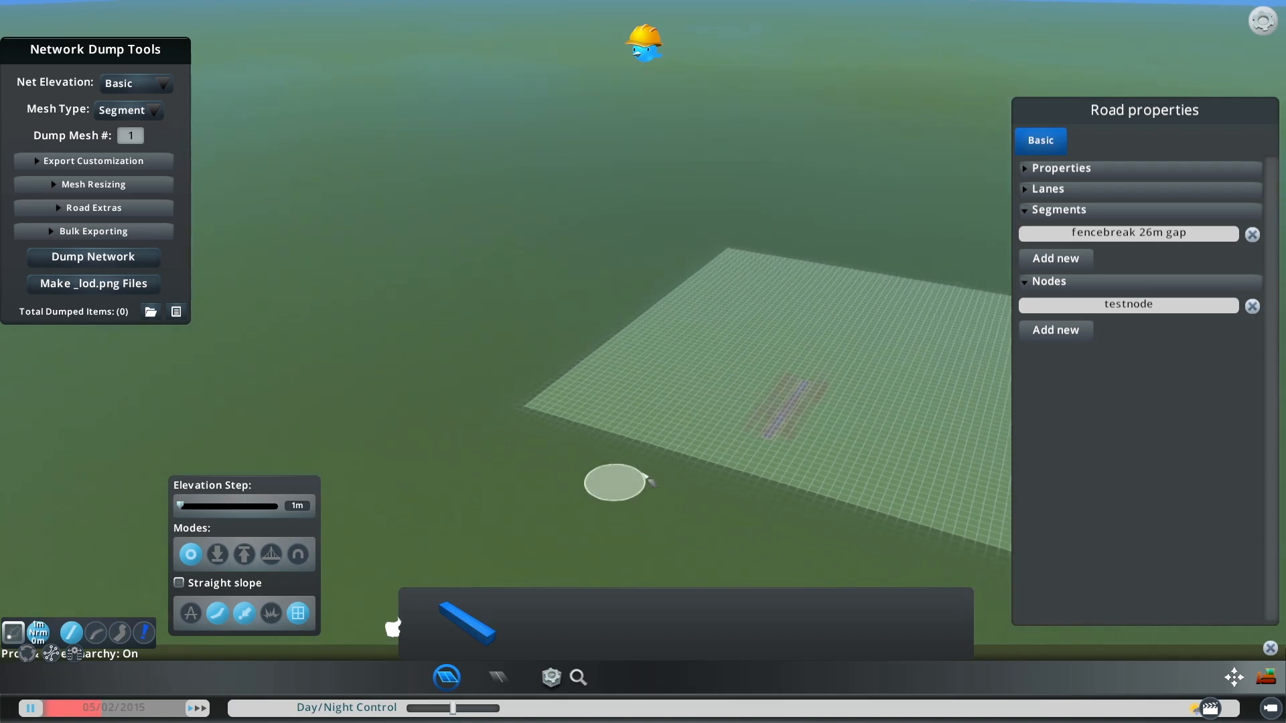
{"action": "scroll", "coordinate": [651, 480], "scroll_direction": "up", "scroll_amount": 5}
{"action": "middle_click_drag", "start_coordinate": [657, 481], "coordinate": [804, 516]}
{"action": "scroll", "coordinate": [761, 305], "scroll_direction": "up", "scroll_amount": 8}
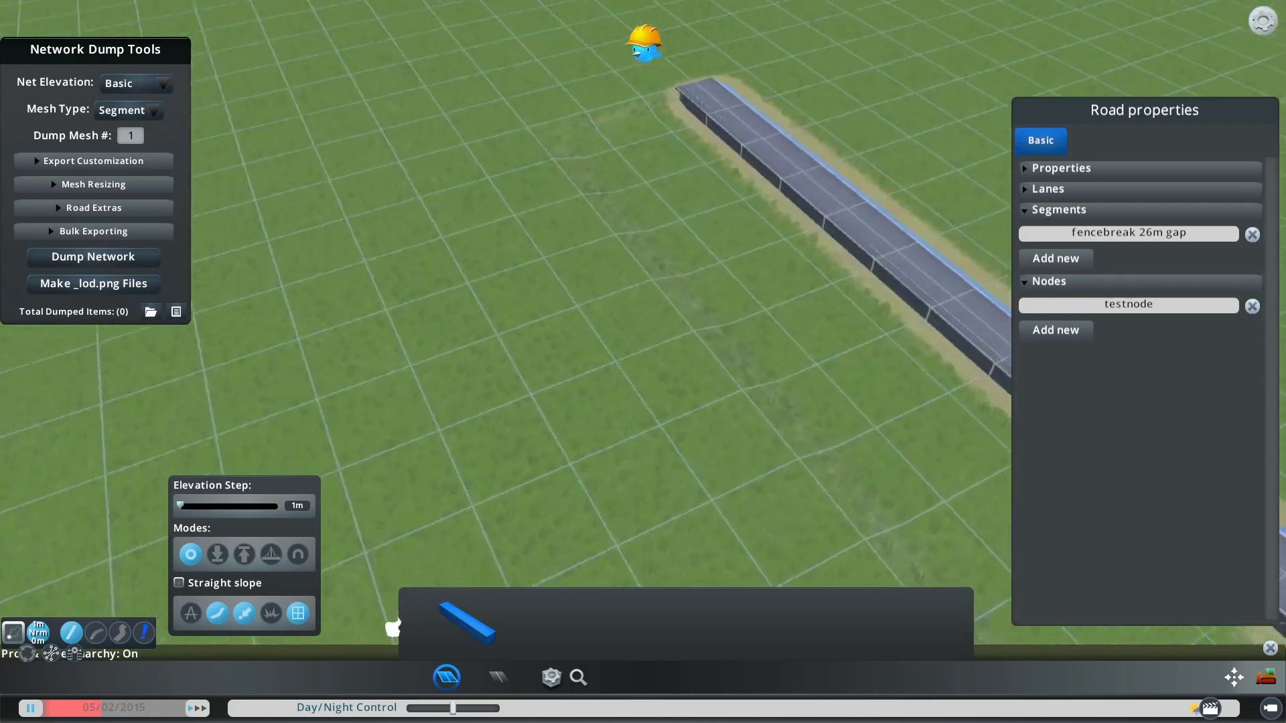
- Extend the quay from its open end with a roughly perpendicular stretch that forms a curved corner, and leave the road-building tool
{"action": "middle_click_drag", "start_coordinate": [761, 304], "coordinate": [676, 308]}
{"action": "key", "text": "d"}
{"action": "middle_click_drag", "start_coordinate": [1048, 282], "coordinate": [663, 161]}
{"action": "scroll", "coordinate": [644, 364], "scroll_direction": "down", "scroll_amount": 4}
{"action": "key", "text": "w"}
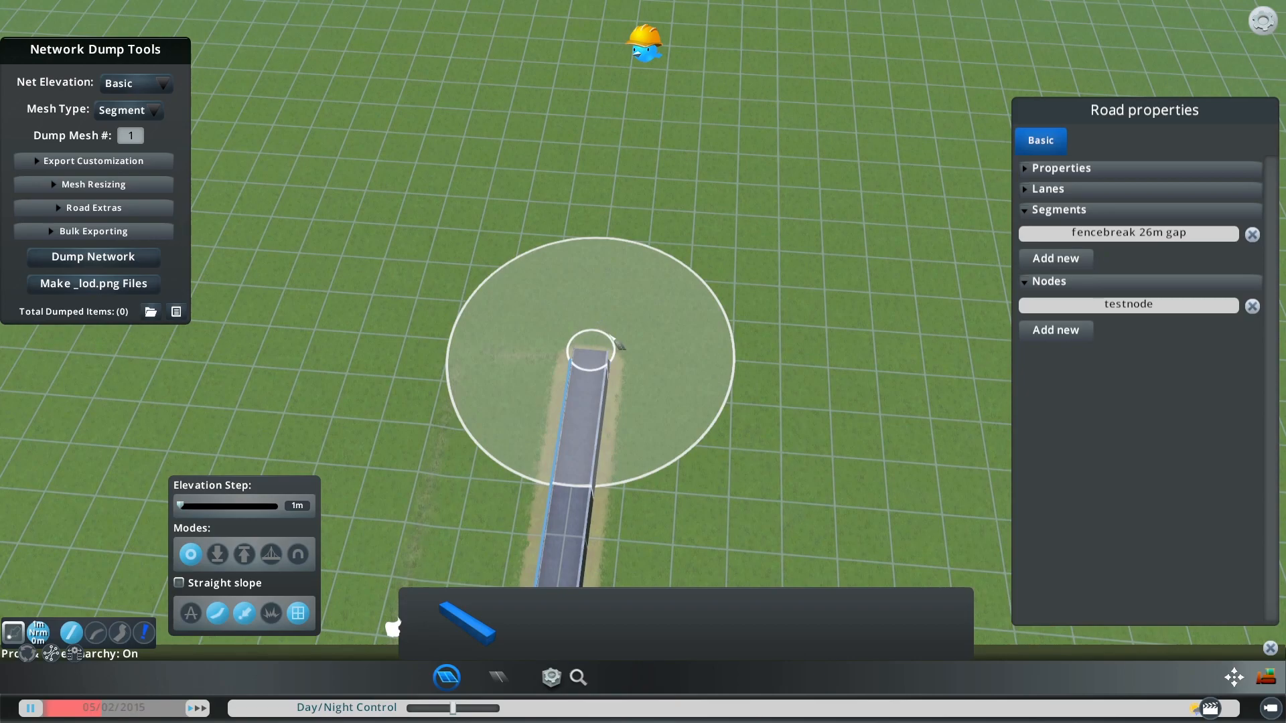
{"action": "left_click", "coordinate": [617, 345]}
{"action": "left_click", "coordinate": [909, 365]}
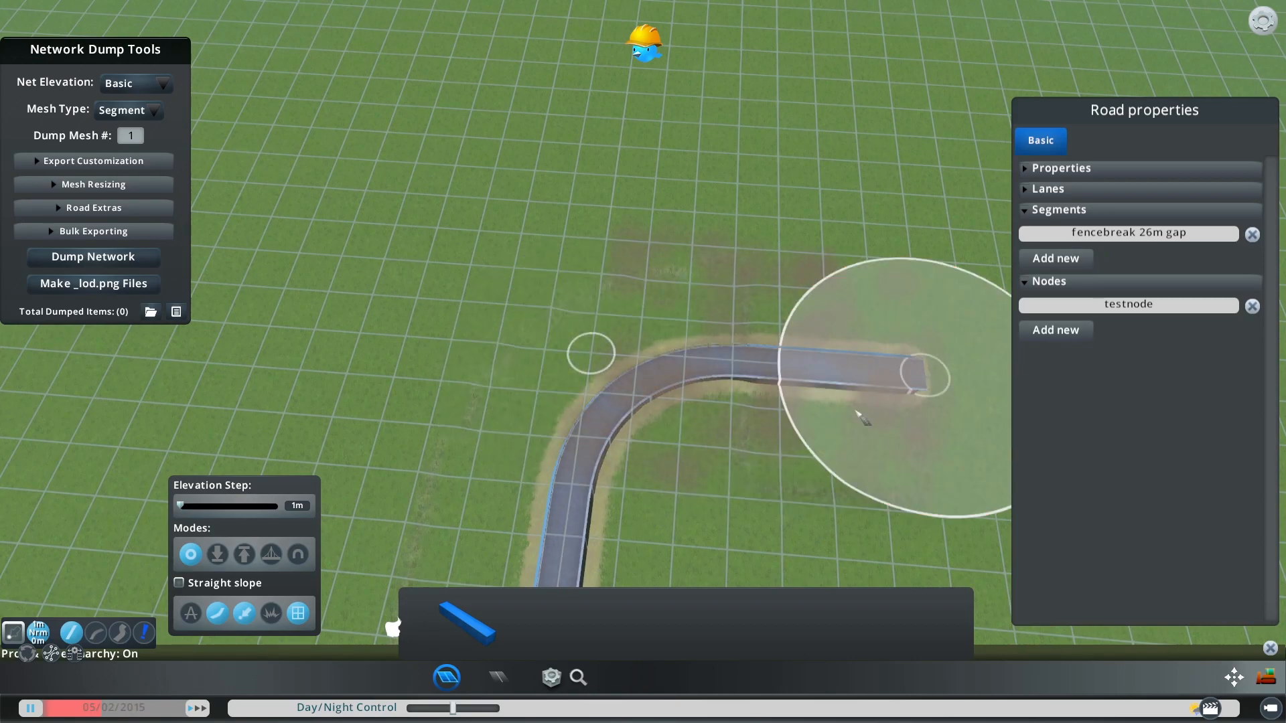
{"action": "key", "text": "s"}
{"action": "key", "text": "d"}
{"action": "scroll", "coordinate": [795, 439], "scroll_direction": "up", "scroll_amount": 5}
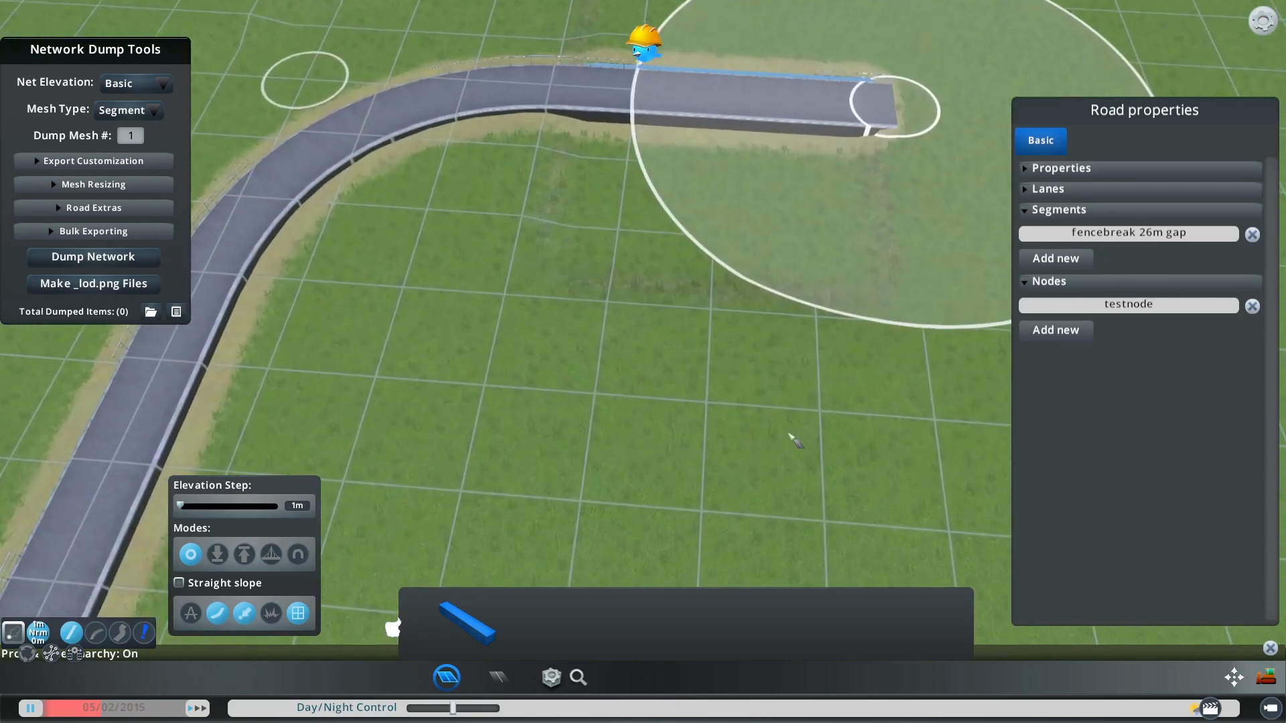
{"action": "left_click", "coordinate": [1270, 648]}
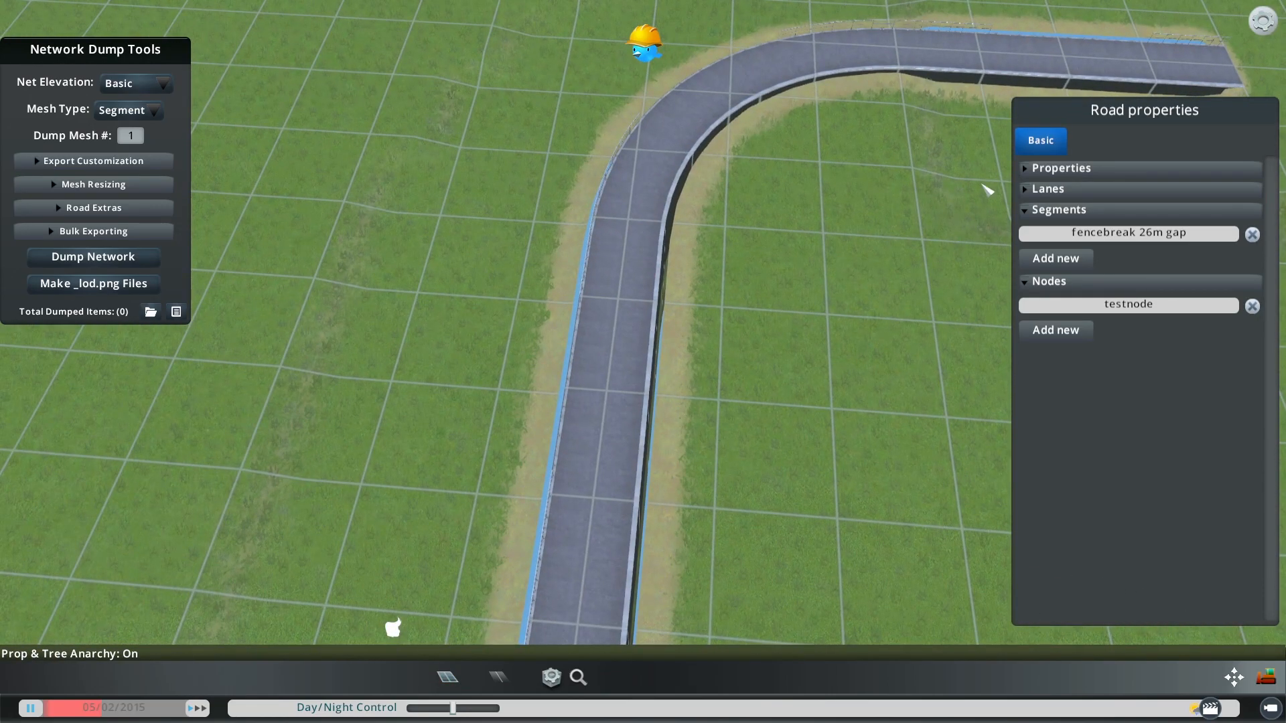
- Expand the road's general properties and examine where the placed quay meets the surrounding terrain along its edges
{"action": "left_click", "coordinate": [1029, 170]}
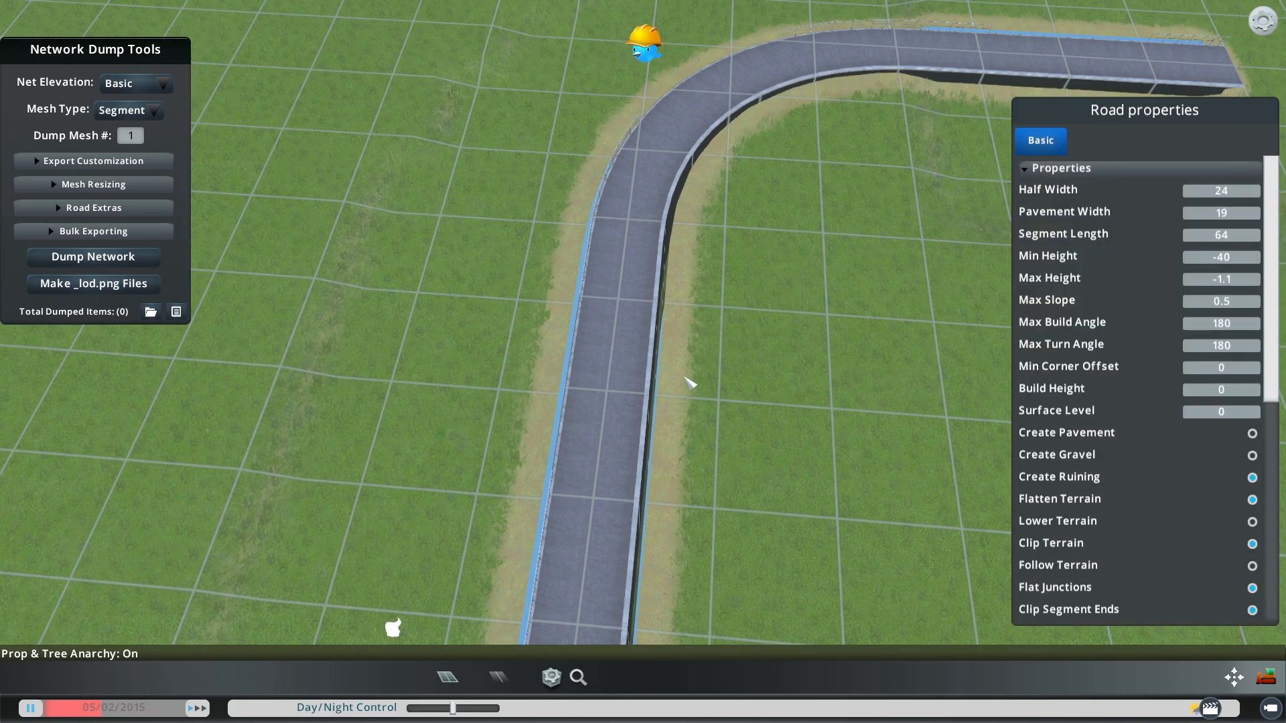
{"action": "scroll", "coordinate": [686, 377], "scroll_direction": "up", "scroll_amount": 4}
{"action": "middle_click_drag", "start_coordinate": [689, 373], "coordinate": [643, 359]}
{"action": "middle_click_drag", "start_coordinate": [621, 426], "coordinate": [763, 450]}
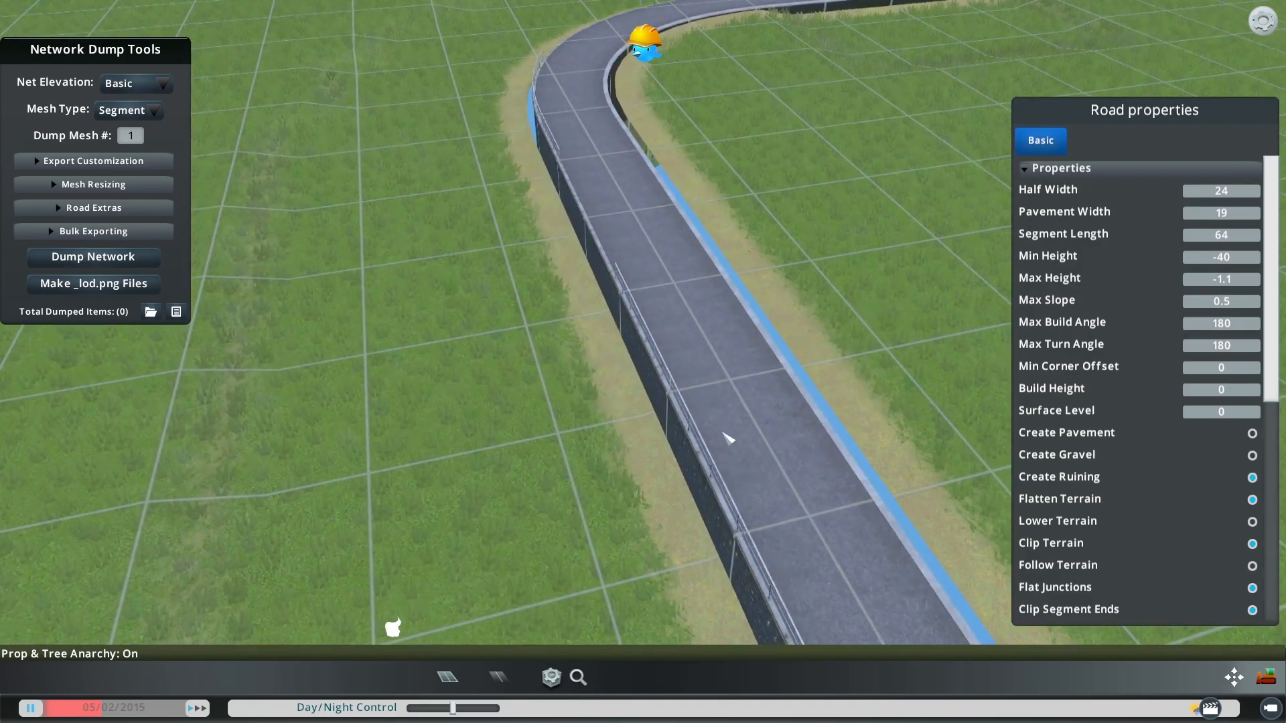
{"action": "scroll", "coordinate": [845, 386], "scroll_direction": "down", "scroll_amount": 2}
{"action": "scroll", "coordinate": [845, 386], "scroll_direction": "up", "scroll_amount": 2}
{"action": "middle_click_drag", "start_coordinate": [845, 387], "coordinate": [746, 369]}
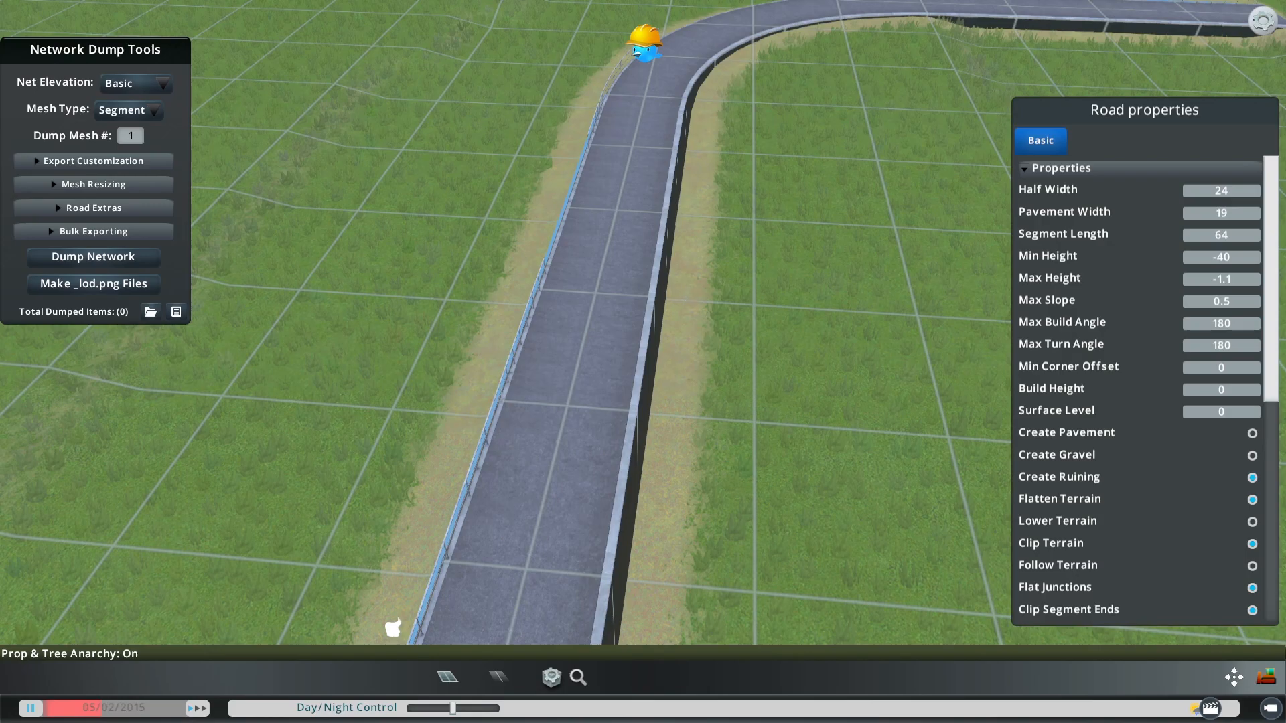
{"action": "middle_click_drag", "start_coordinate": [536, 409], "coordinate": [637, 360]}
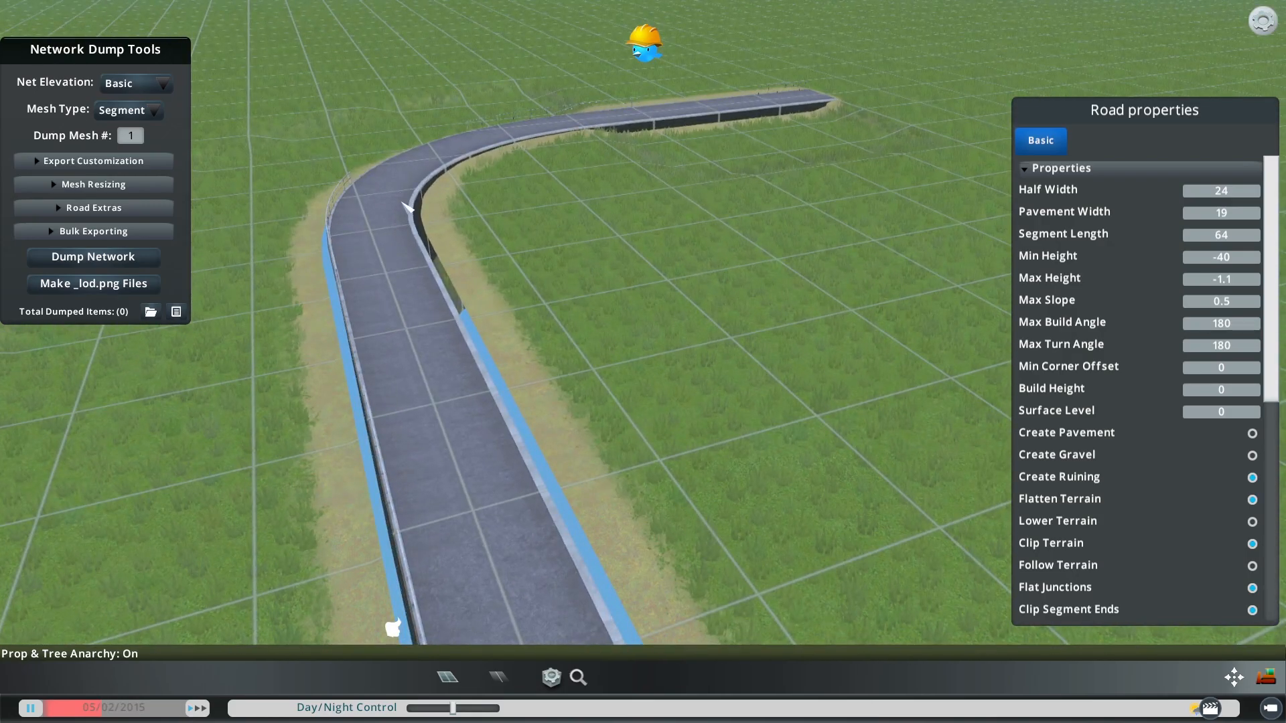
{"action": "middle_click_drag", "start_coordinate": [531, 344], "coordinate": [648, 364]}
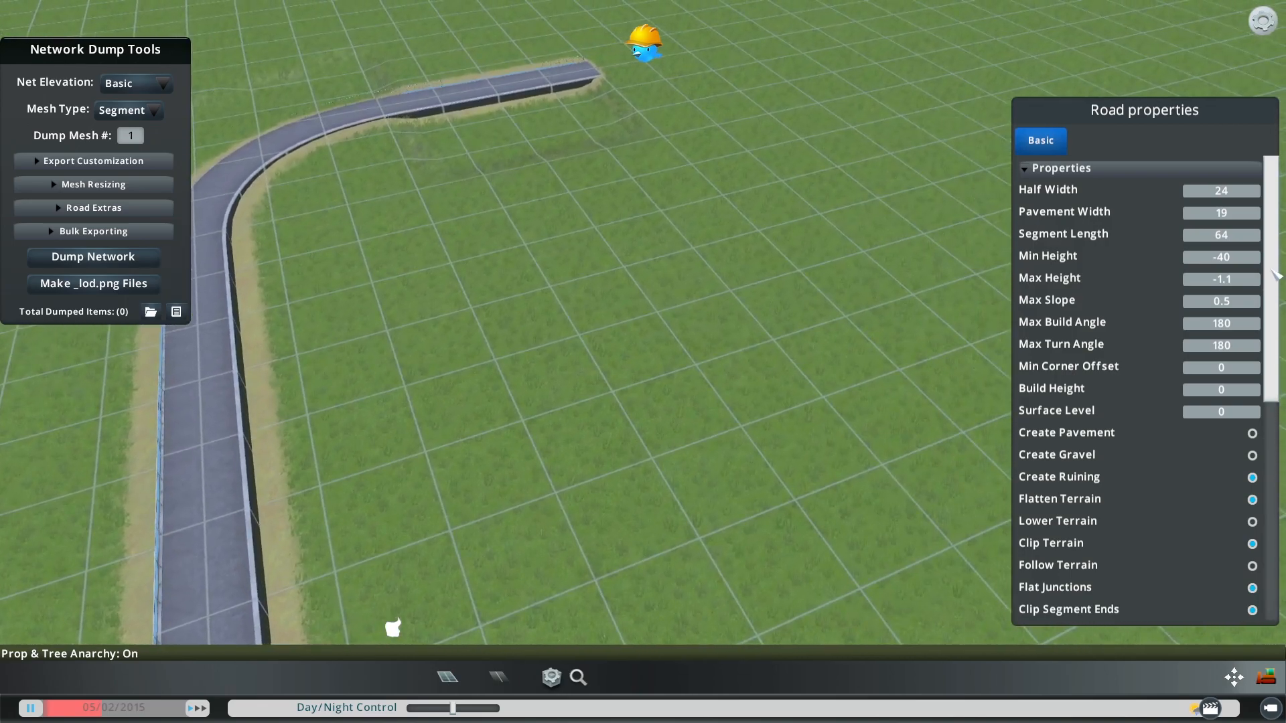
- Turn off Clip Terrain for the quay
{"action": "scroll", "coordinate": [1276, 301], "scroll_direction": "down", "scroll_amount": 2}
{"action": "left_click_drag", "start_coordinate": [1274, 297], "coordinate": [1275, 307]}
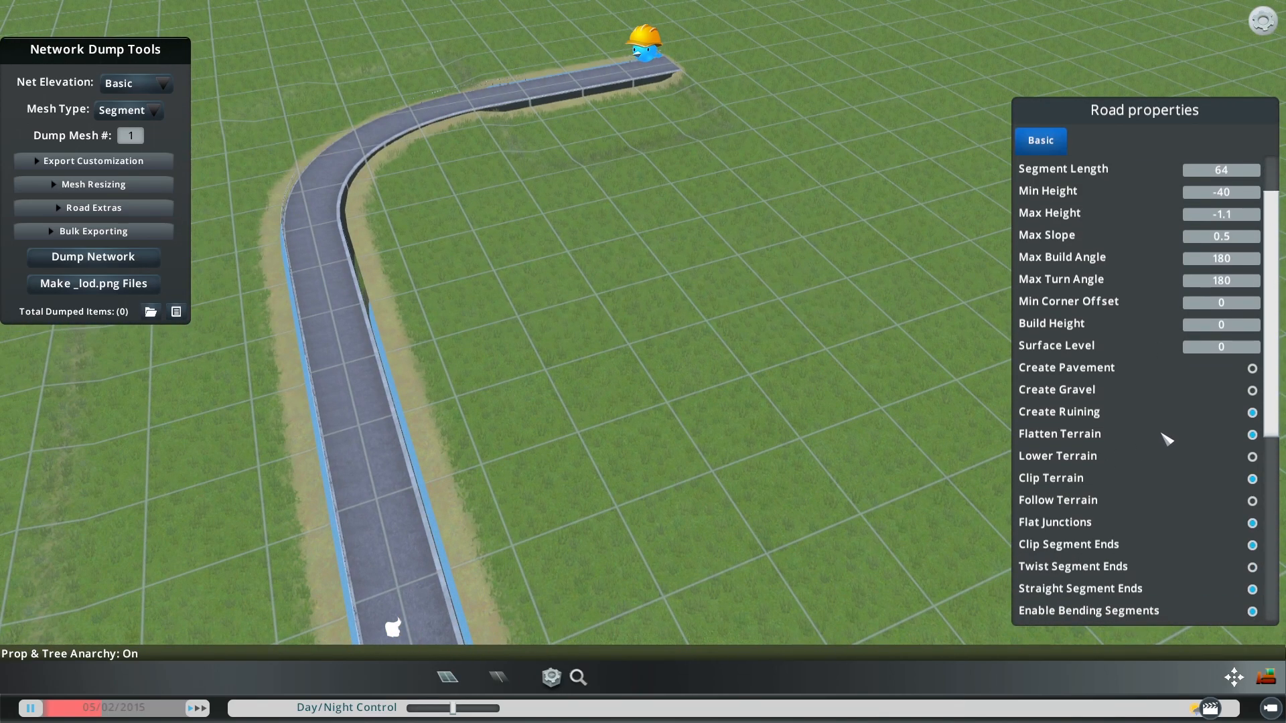
{"action": "left_click", "coordinate": [1253, 479]}
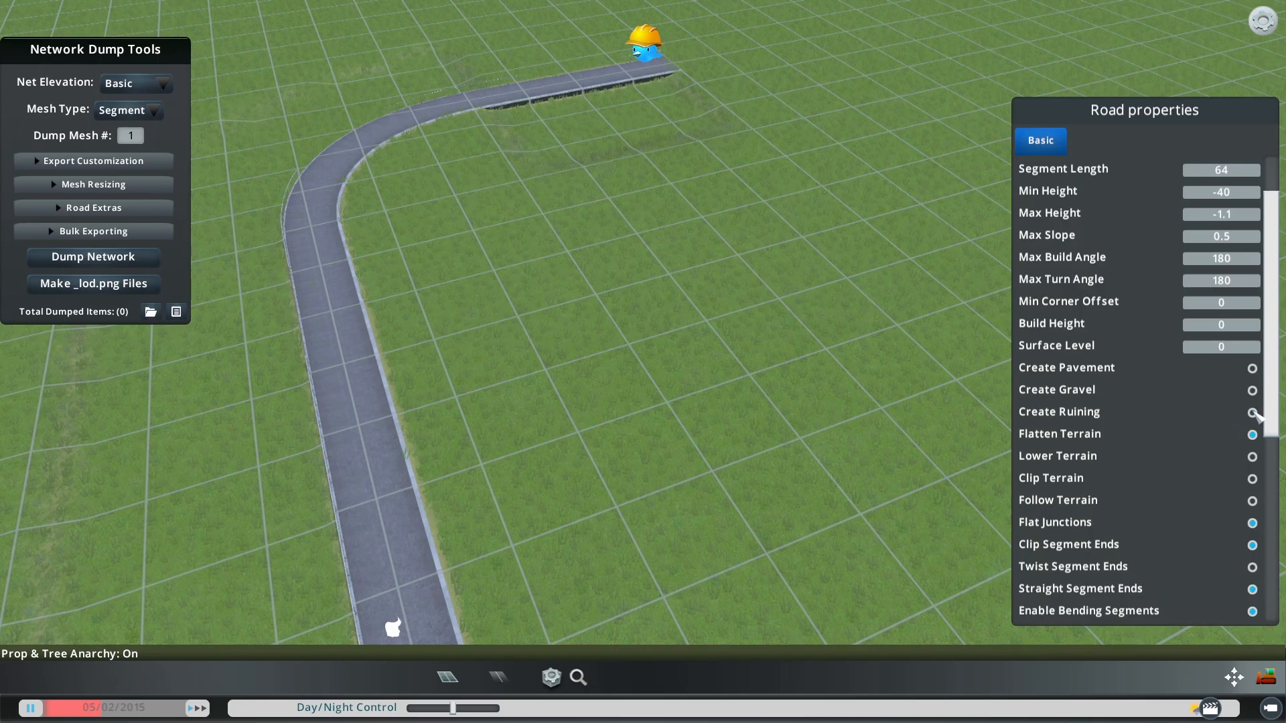
- Switch Create Ruining off and back on twice to compare its effect on the quay's surface and edges
{"action": "left_click", "coordinate": [1253, 413]}
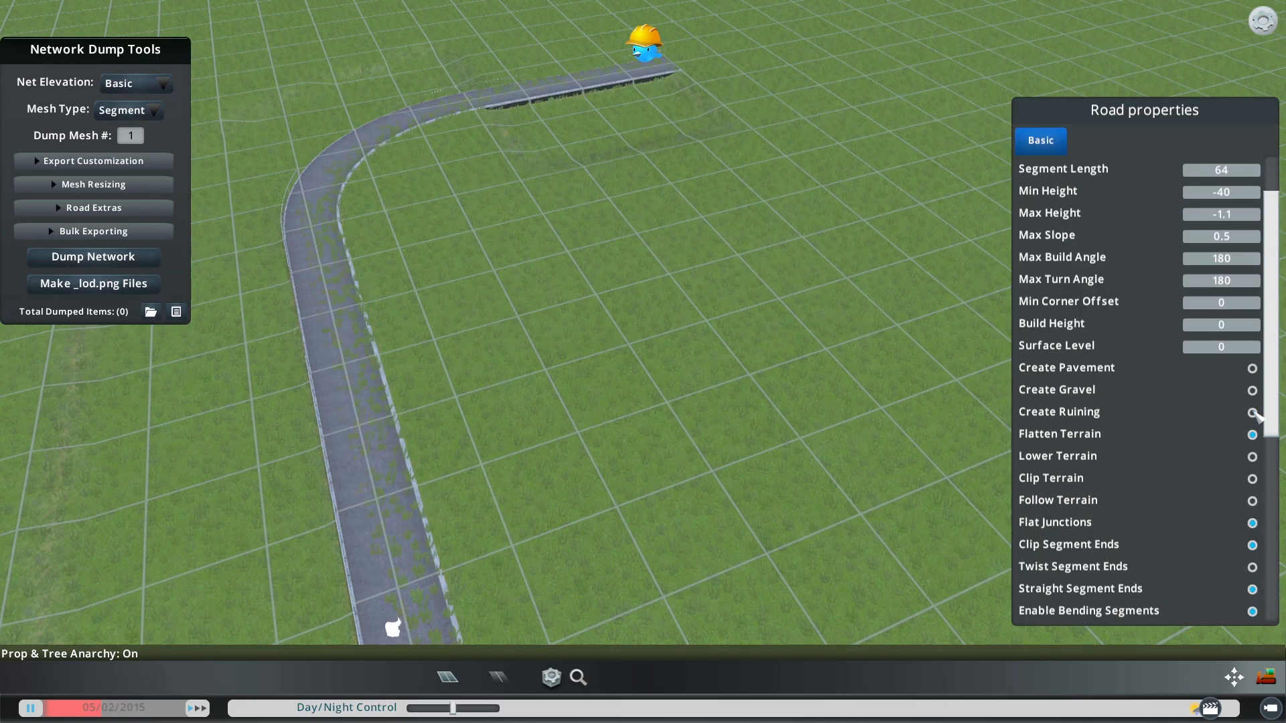
{"action": "left_click", "coordinate": [1253, 413]}
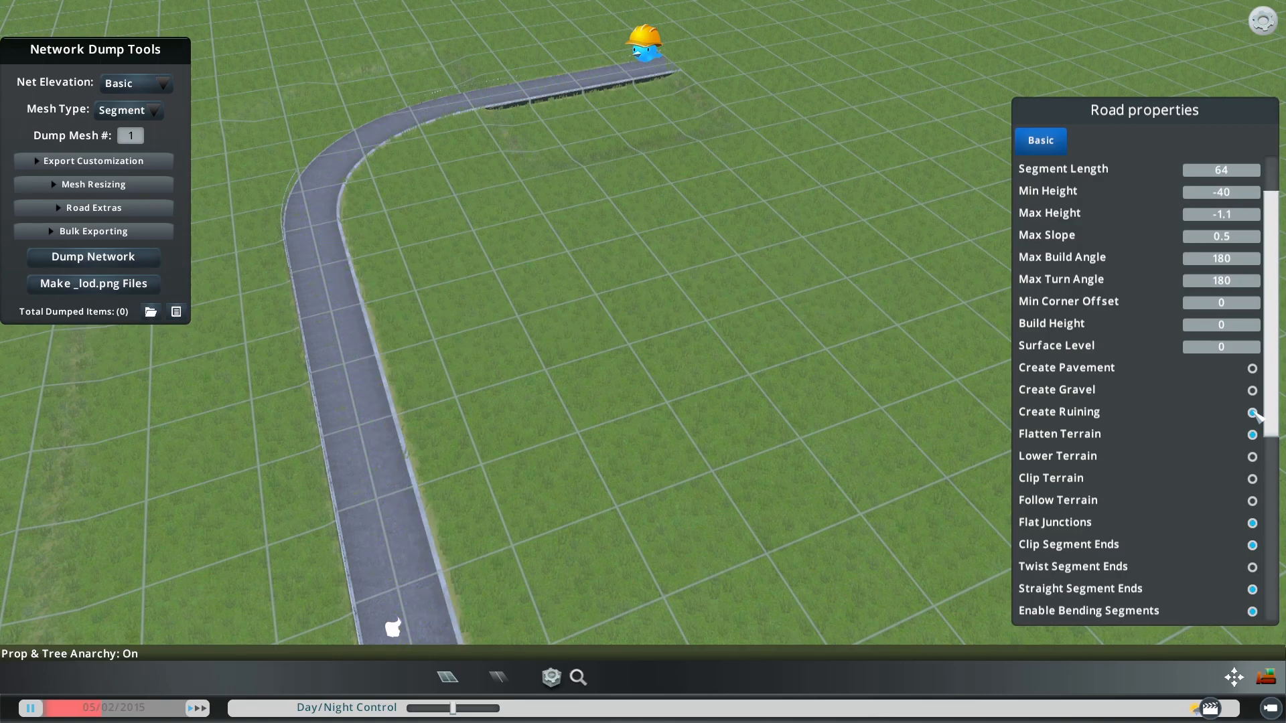
{"action": "scroll", "coordinate": [549, 330], "scroll_direction": "up", "scroll_amount": 3}
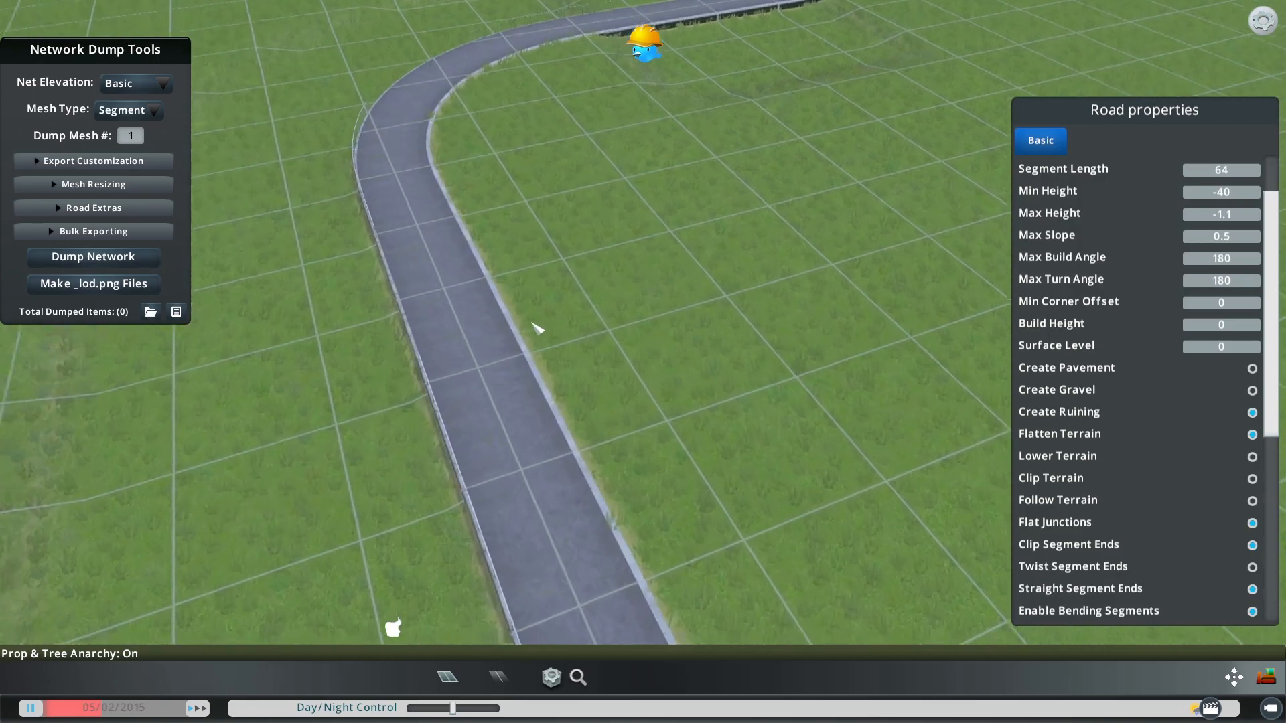
{"action": "scroll", "coordinate": [537, 308], "scroll_direction": "down", "scroll_amount": 3}
{"action": "middle_click_drag", "start_coordinate": [537, 308], "coordinate": [663, 366]}
{"action": "scroll", "coordinate": [663, 365], "scroll_direction": "up", "scroll_amount": 3}
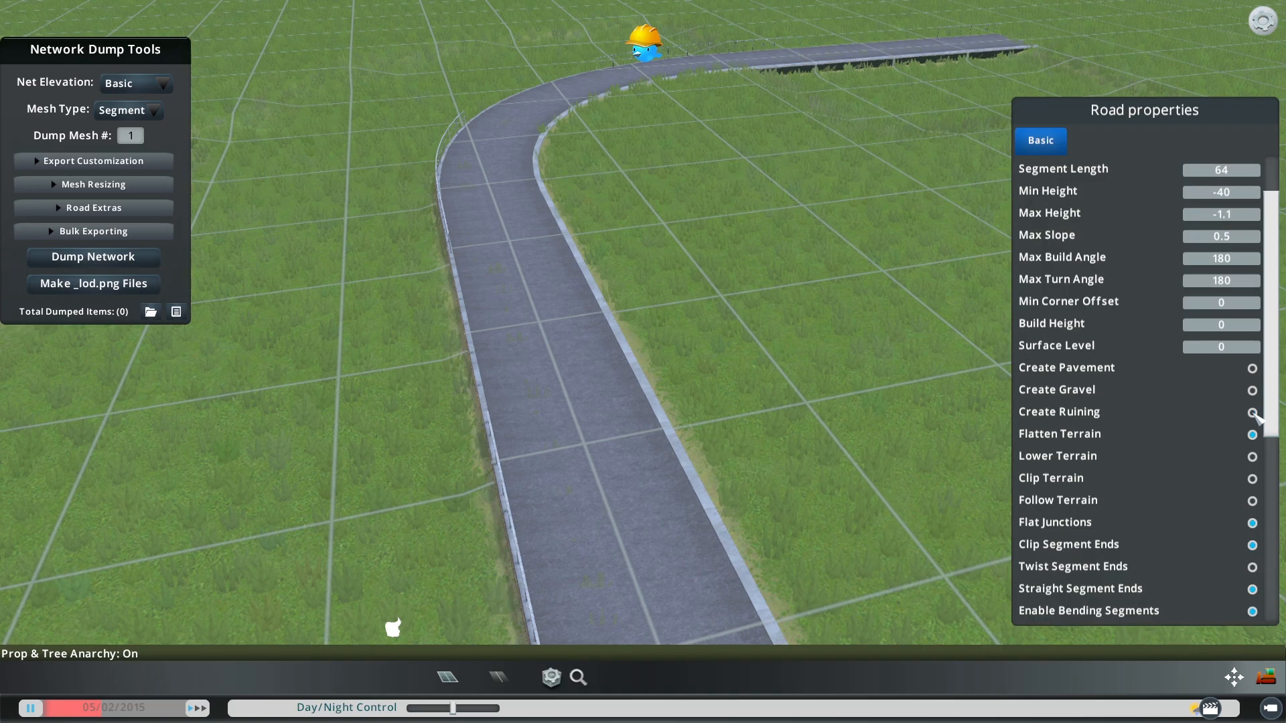
{"action": "left_click", "coordinate": [1254, 414]}
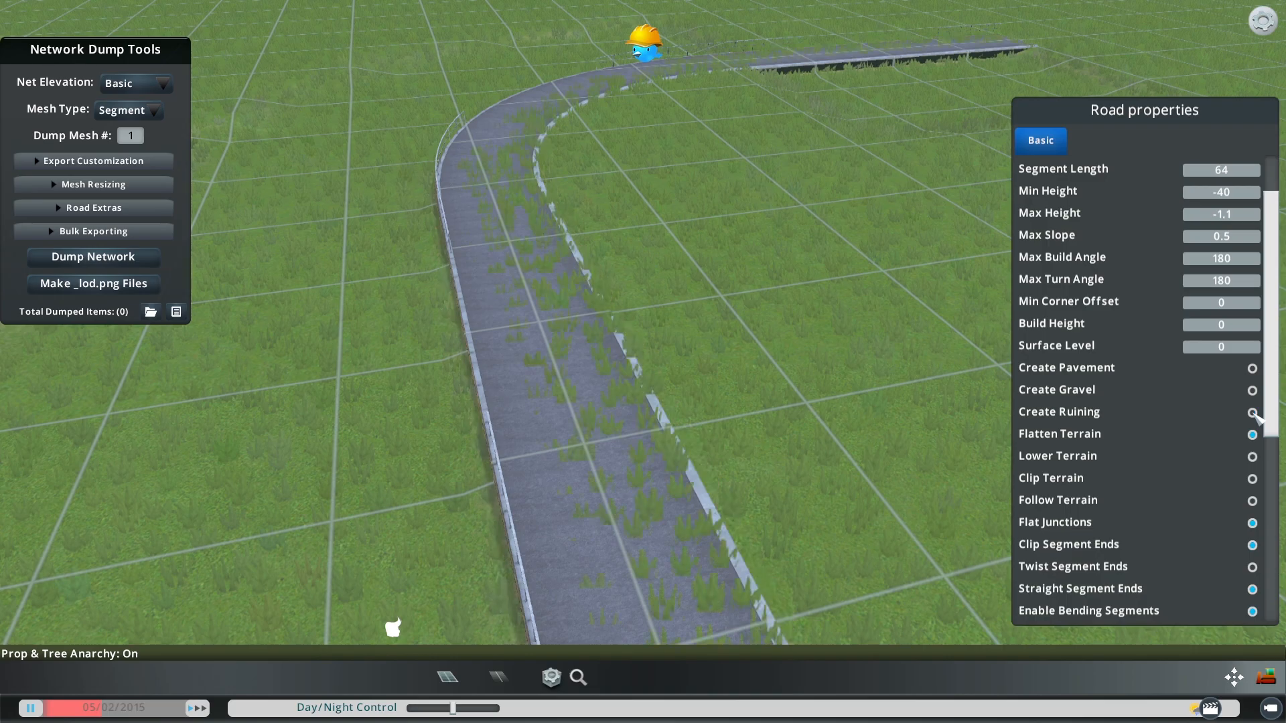
{"action": "left_click", "coordinate": [1252, 413]}
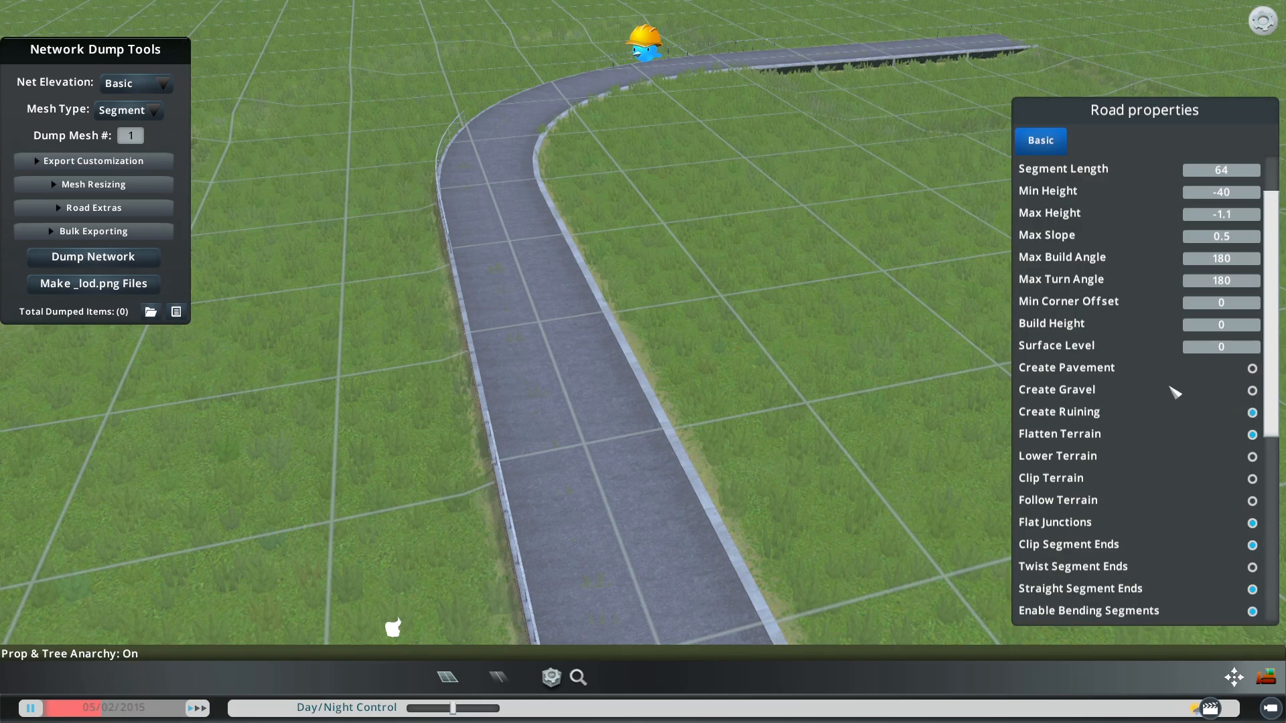
- Set the quay's Construction Cost and Maintenance Cost to 0
{"action": "left_click_drag", "start_coordinate": [1268, 325], "coordinate": [1283, 489]}
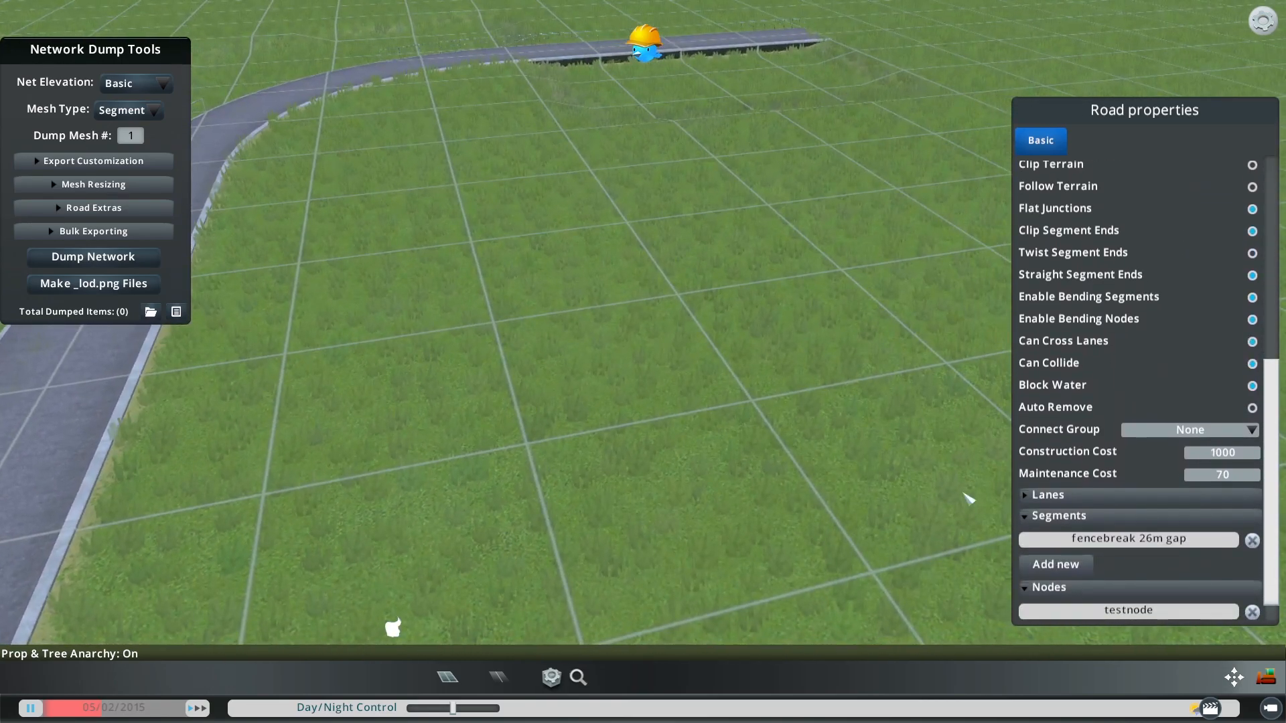
{"action": "left_click_drag", "start_coordinate": [1248, 454], "coordinate": [1194, 455]}
{"action": "type", "text": "0"}
{"action": "left_click", "coordinate": [1249, 475]}
{"action": "left_click_drag", "start_coordinate": [1269, 438], "coordinate": [1273, 456]}
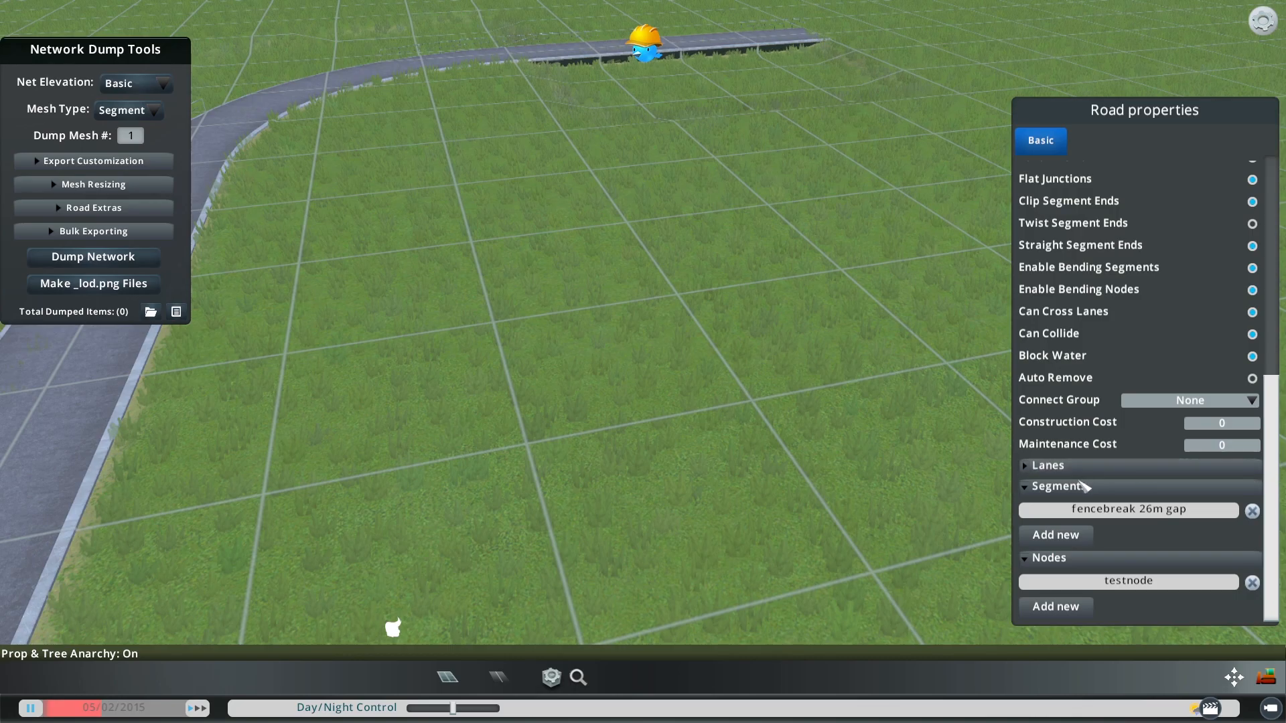
- Collapse the Segments and Nodes lists, return to the start of the general properties and inspect the placed quay's curve
{"action": "left_click", "coordinate": [1030, 490]}
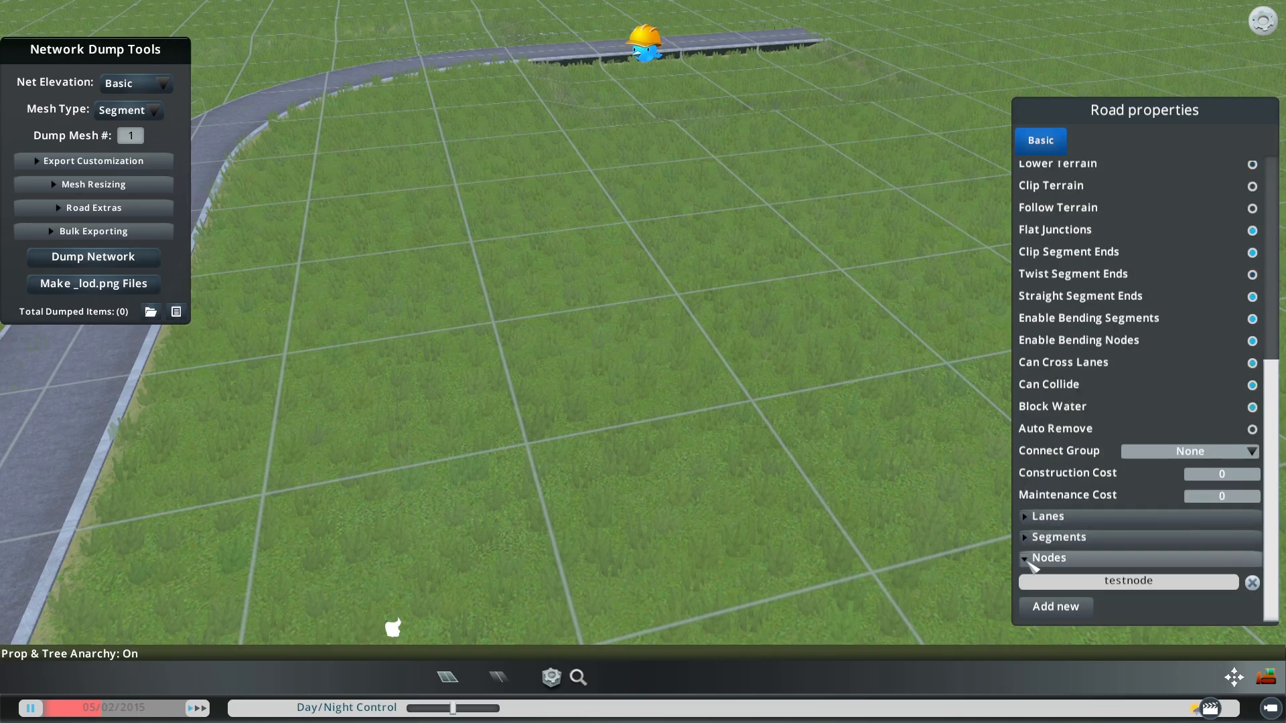
{"action": "left_click", "coordinate": [1027, 563]}
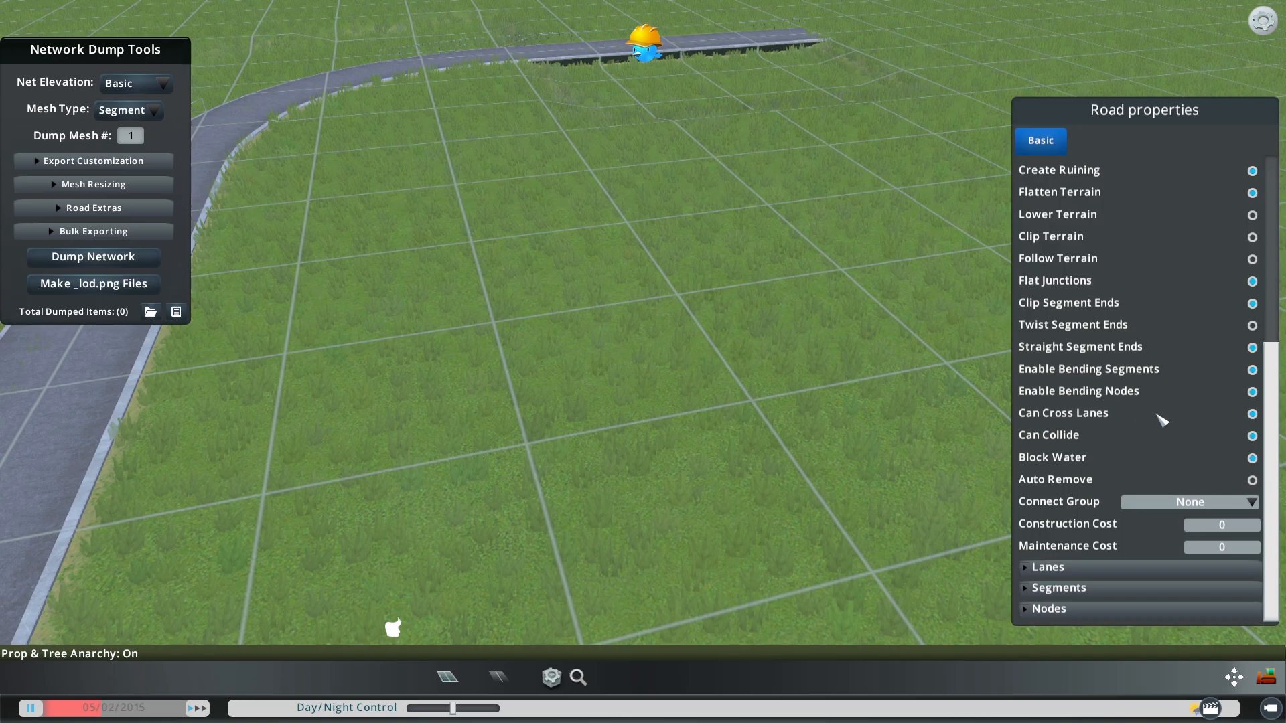
{"action": "left_click_drag", "start_coordinate": [1272, 396], "coordinate": [1281, 249]}
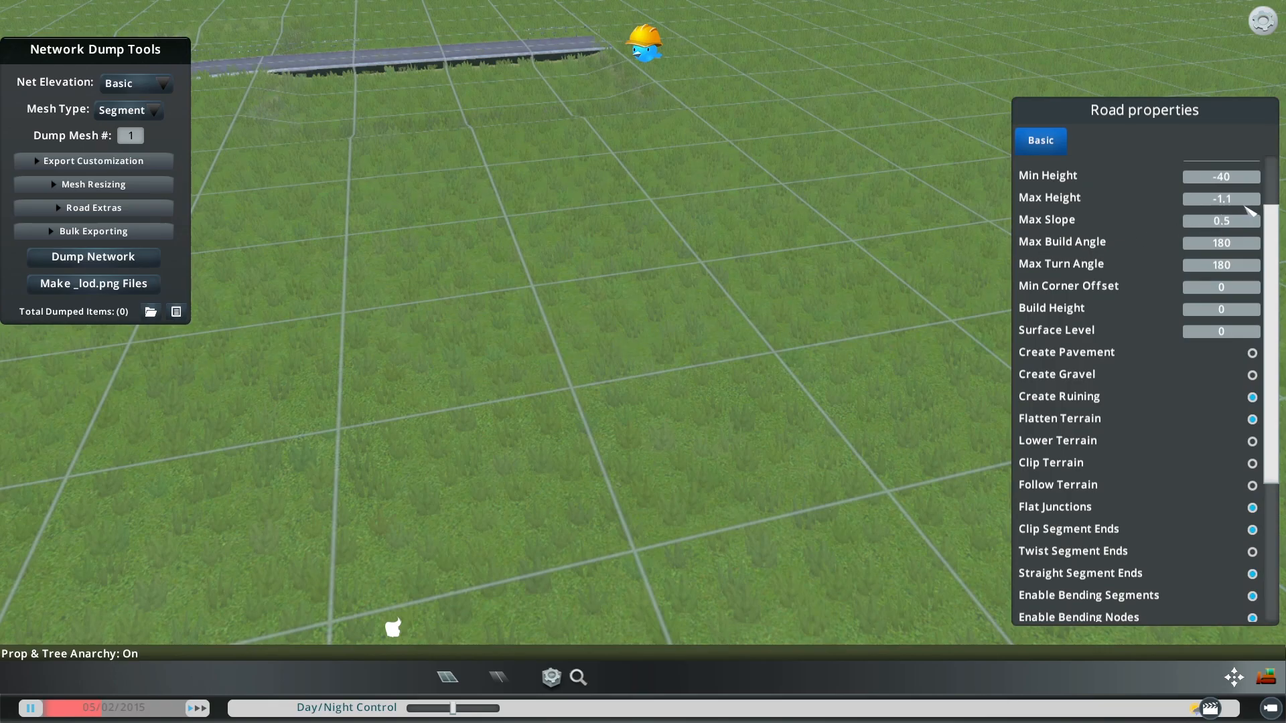
{"action": "left_click_drag", "start_coordinate": [1269, 221], "coordinate": [1268, 171]}
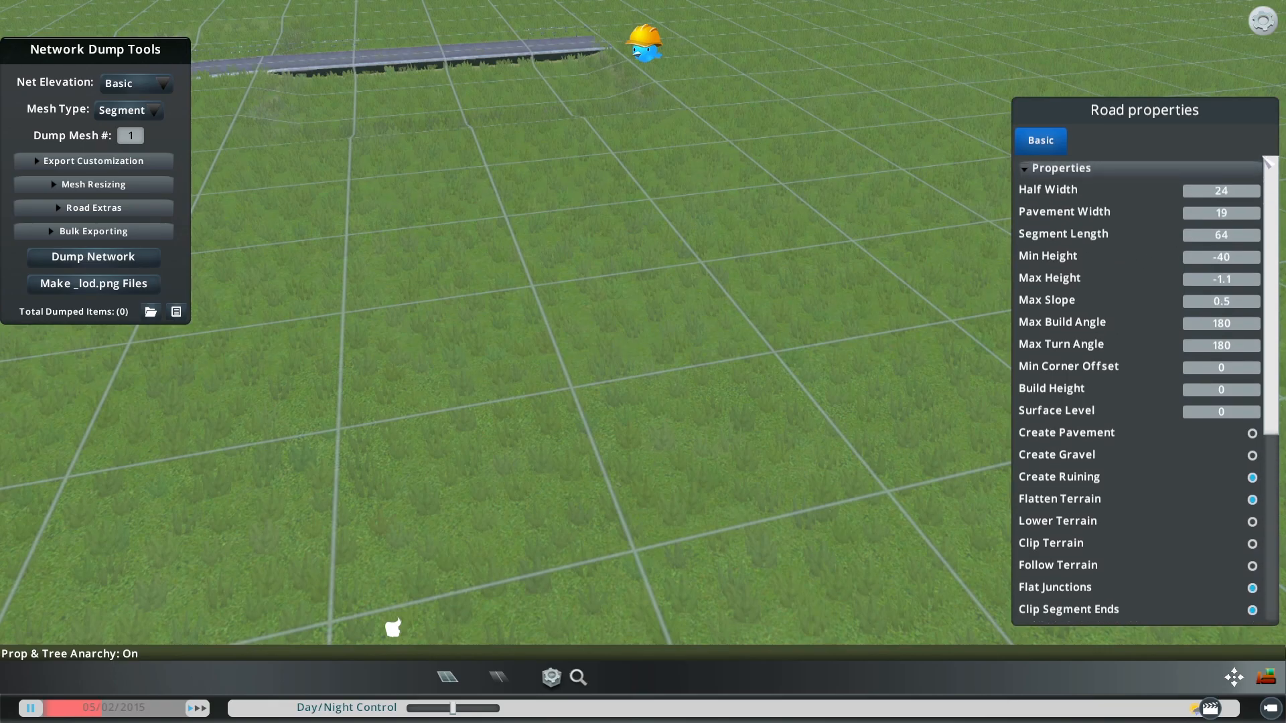
{"action": "scroll", "coordinate": [605, 205], "scroll_direction": "down", "scroll_amount": 5}
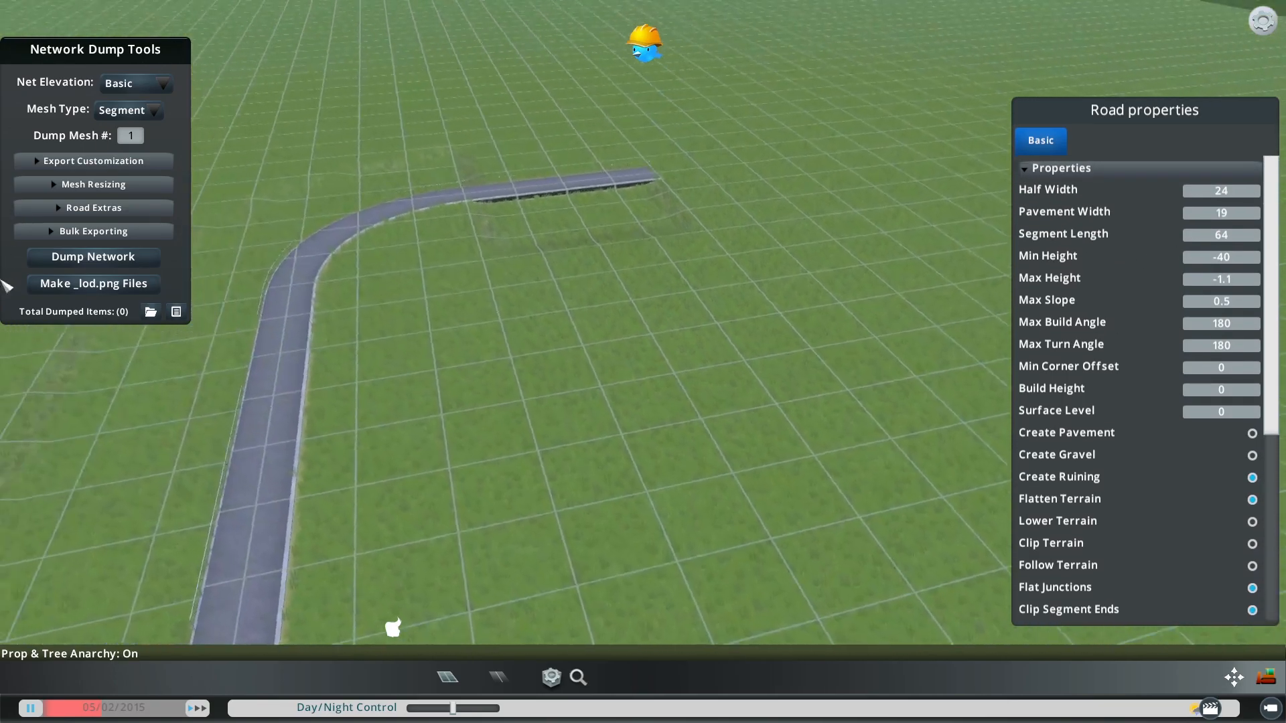
{"action": "scroll", "coordinate": [462, 271], "scroll_direction": "up", "scroll_amount": 3}
{"action": "middle_click_drag", "start_coordinate": [459, 276], "coordinate": [651, 359]}
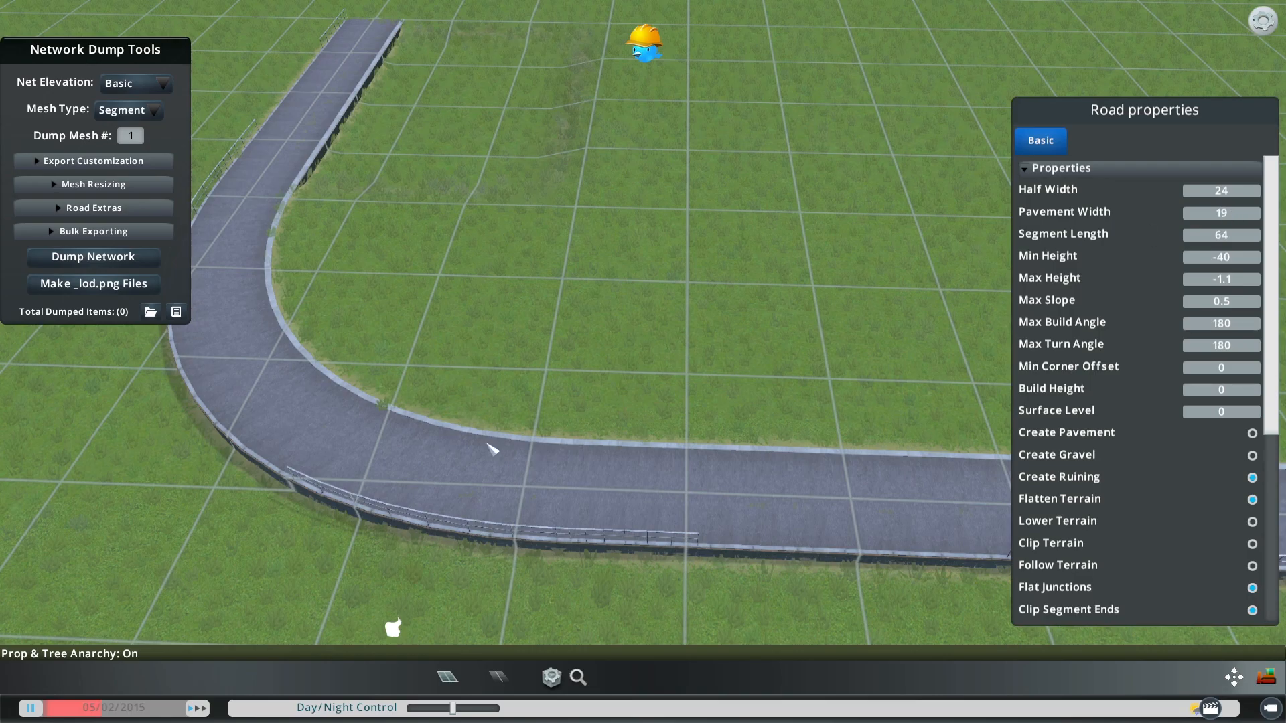
- Set the quay's Pavement Width to 0
{"action": "middle_click_drag", "start_coordinate": [501, 428], "coordinate": [643, 360]}
{"action": "scroll", "coordinate": [644, 359], "scroll_direction": "up", "scroll_amount": 2}
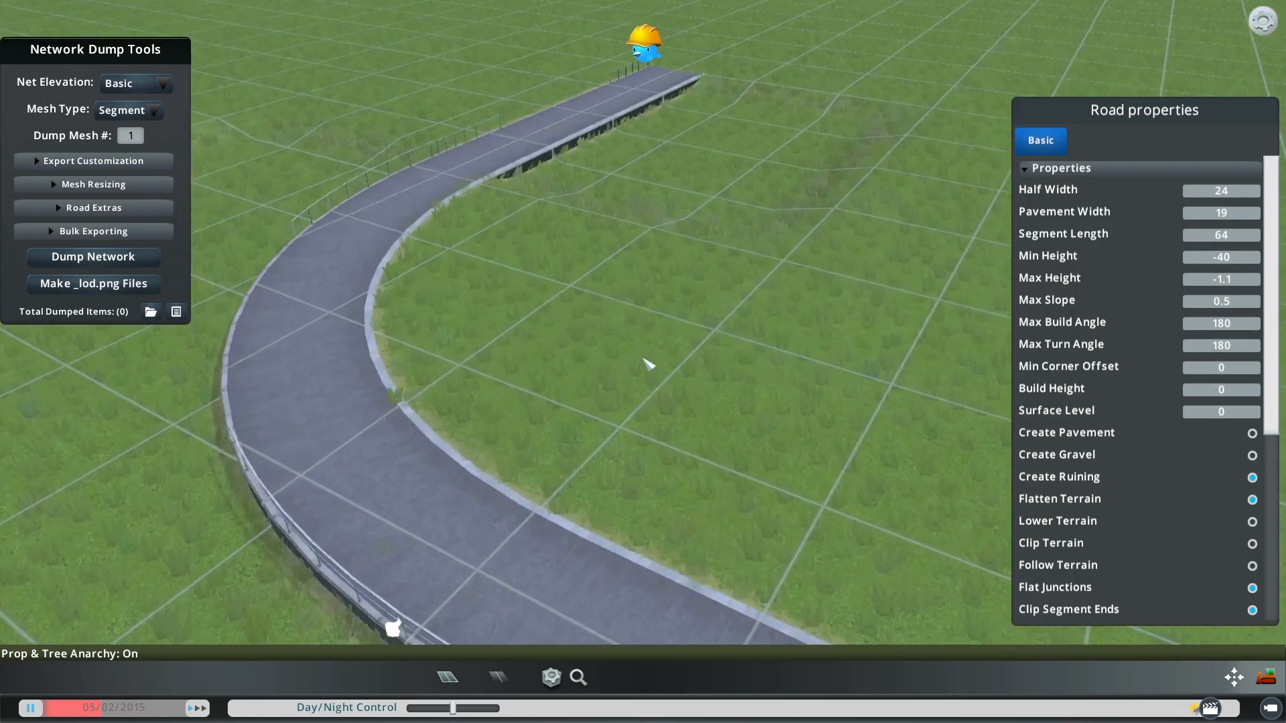
{"action": "scroll", "coordinate": [643, 359], "scroll_direction": "down", "scroll_amount": 2}
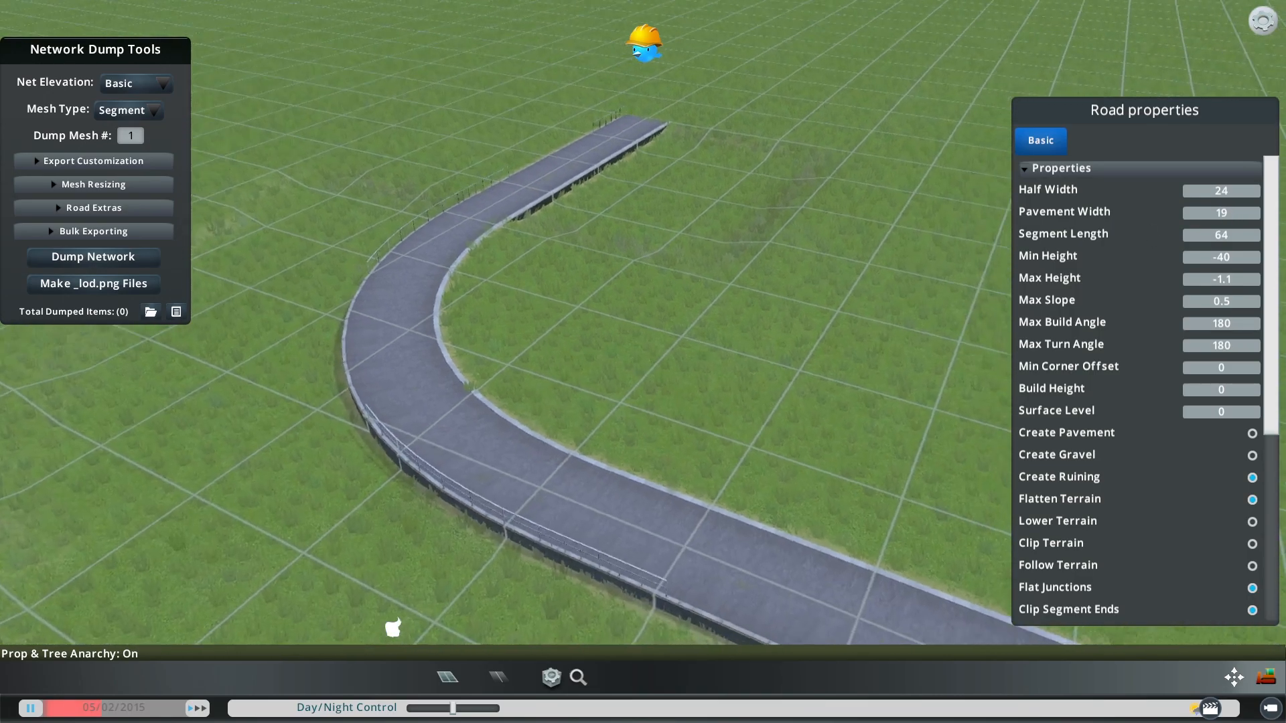
{"action": "middle_click_drag", "start_coordinate": [643, 359], "coordinate": [635, 355]}
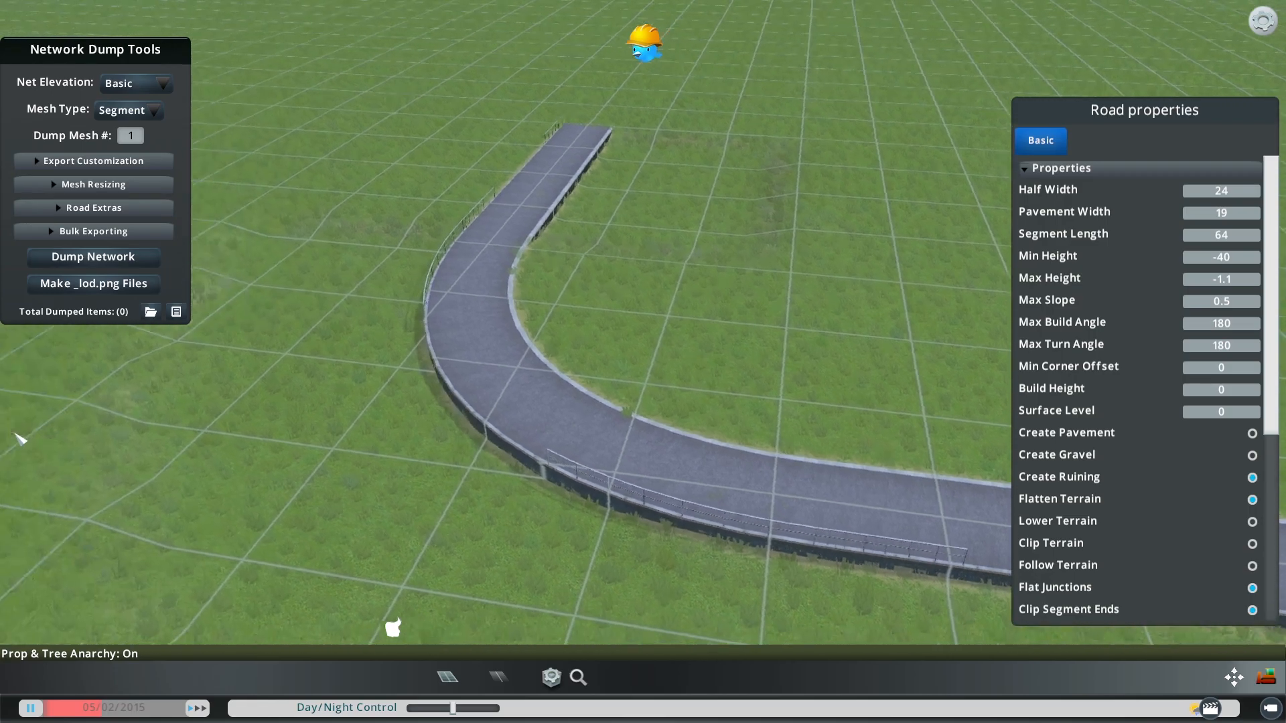
{"action": "scroll", "coordinate": [523, 403], "scroll_direction": "up", "scroll_amount": 3}
{"action": "scroll", "coordinate": [523, 404], "scroll_direction": "down", "scroll_amount": 1}
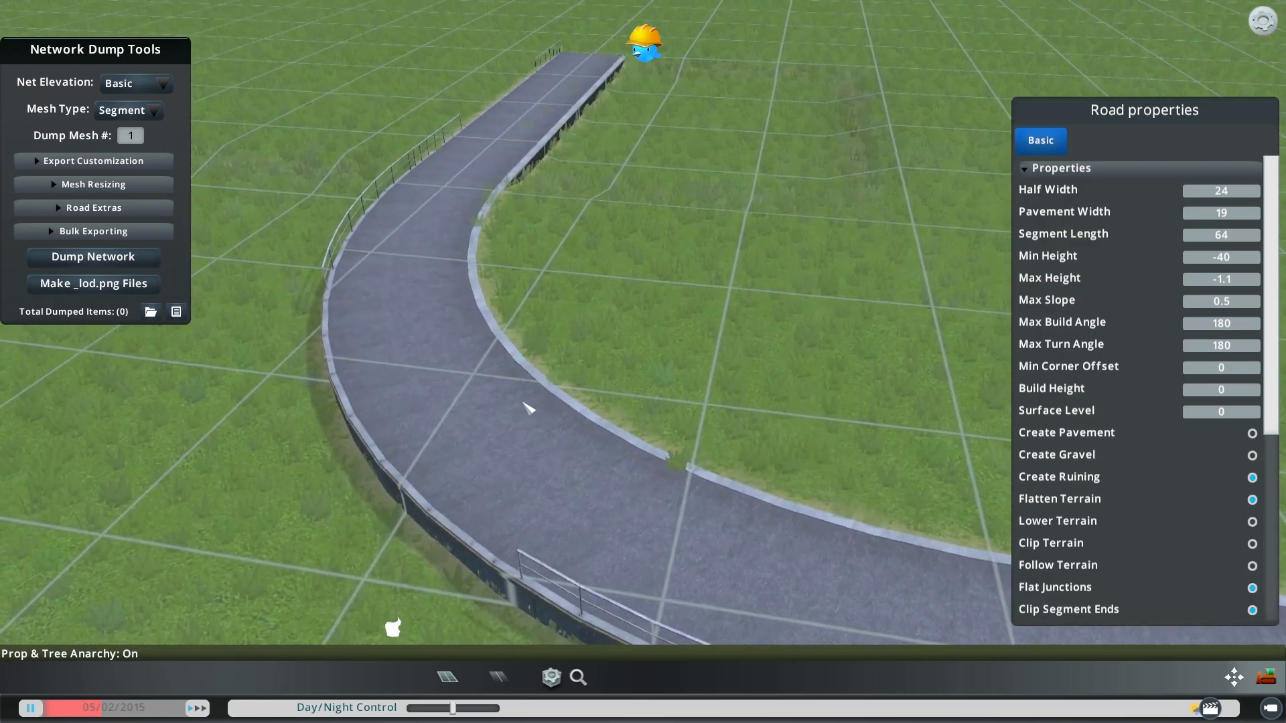
{"action": "middle_click_drag", "start_coordinate": [525, 404], "coordinate": [569, 405]}
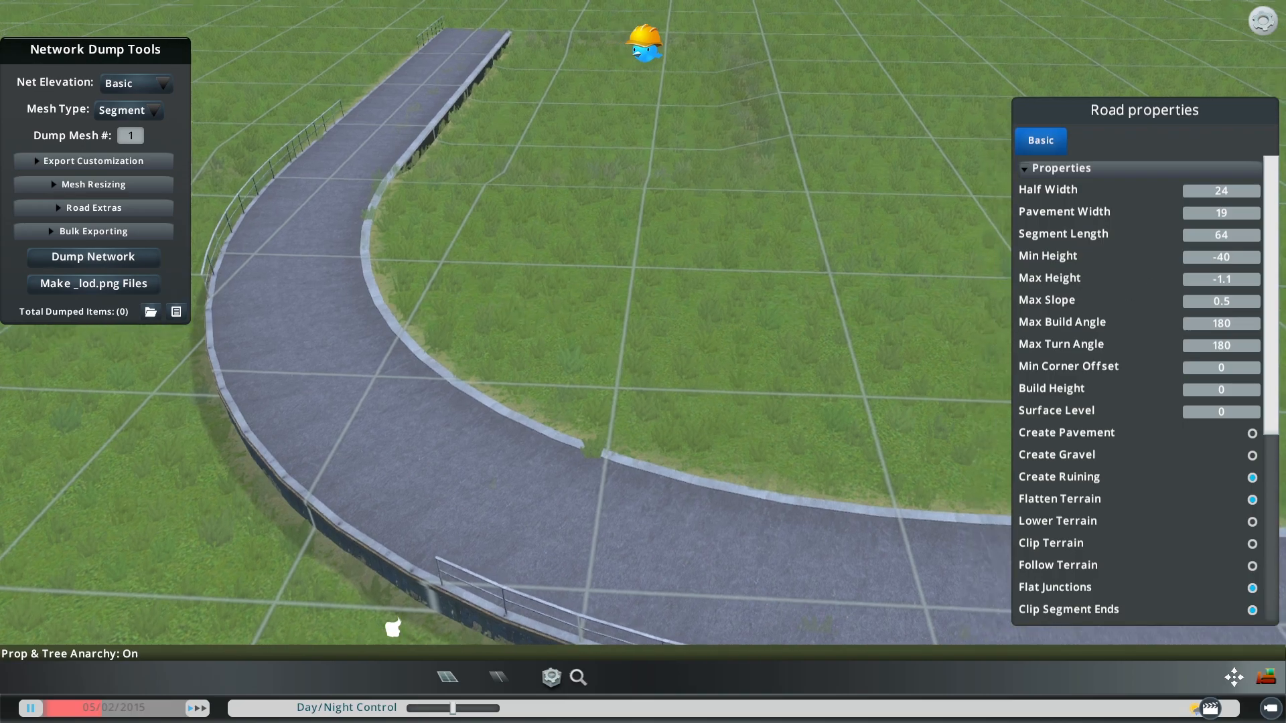
{"action": "left_click", "coordinate": [1219, 211]}
{"action": "left_click_drag", "start_coordinate": [1221, 213], "coordinate": [1175, 217]}
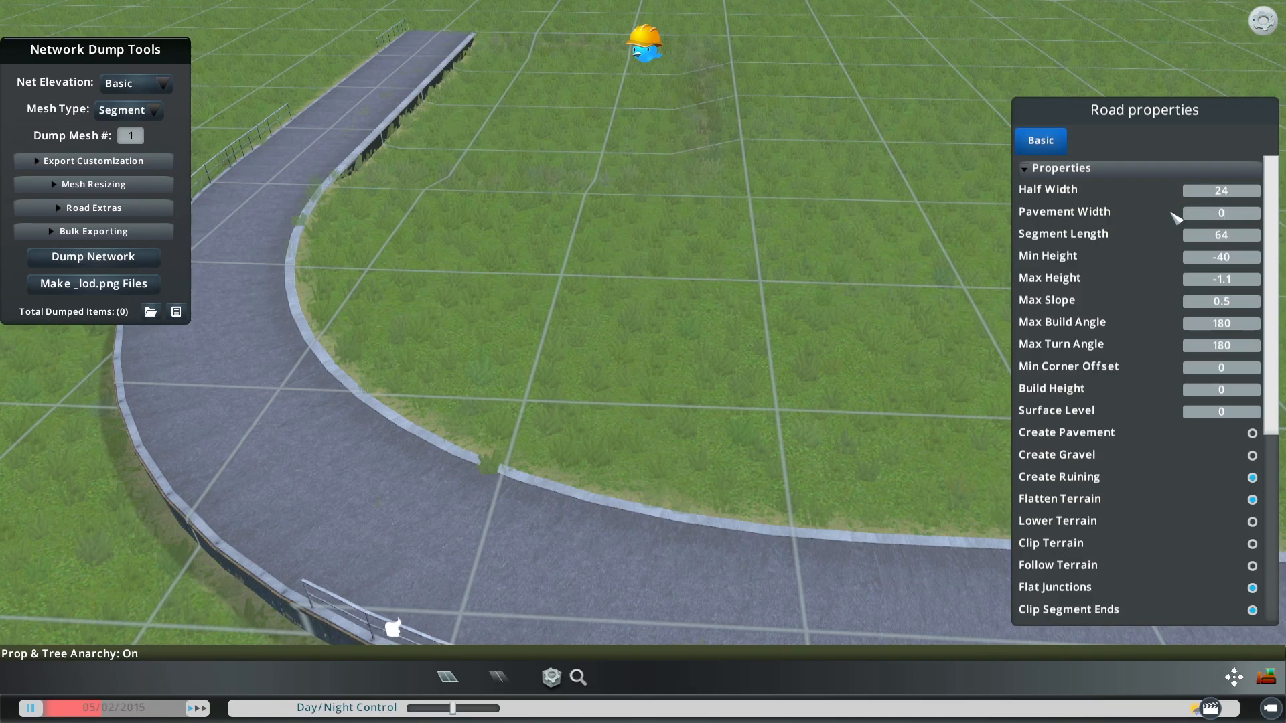
- Set the quay's Half Width to 3
{"action": "scroll", "coordinate": [597, 253], "scroll_direction": "down", "scroll_amount": 2}
{"action": "middle_click_drag", "start_coordinate": [597, 252], "coordinate": [648, 365]}
{"action": "scroll", "coordinate": [646, 358], "scroll_direction": "down", "scroll_amount": 2}
{"action": "scroll", "coordinate": [630, 348], "scroll_direction": "up", "scroll_amount": 2}
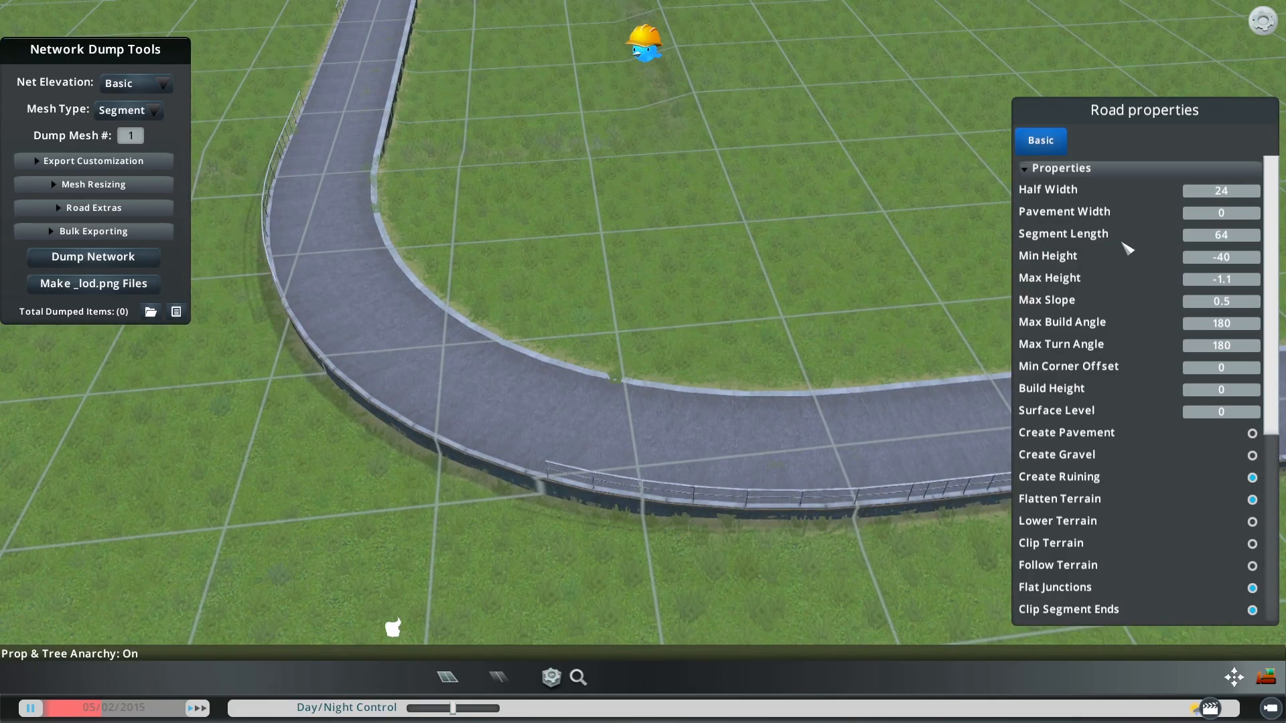
{"action": "left_click", "coordinate": [1204, 193]}
{"action": "key", "text": "ctrl+z"}
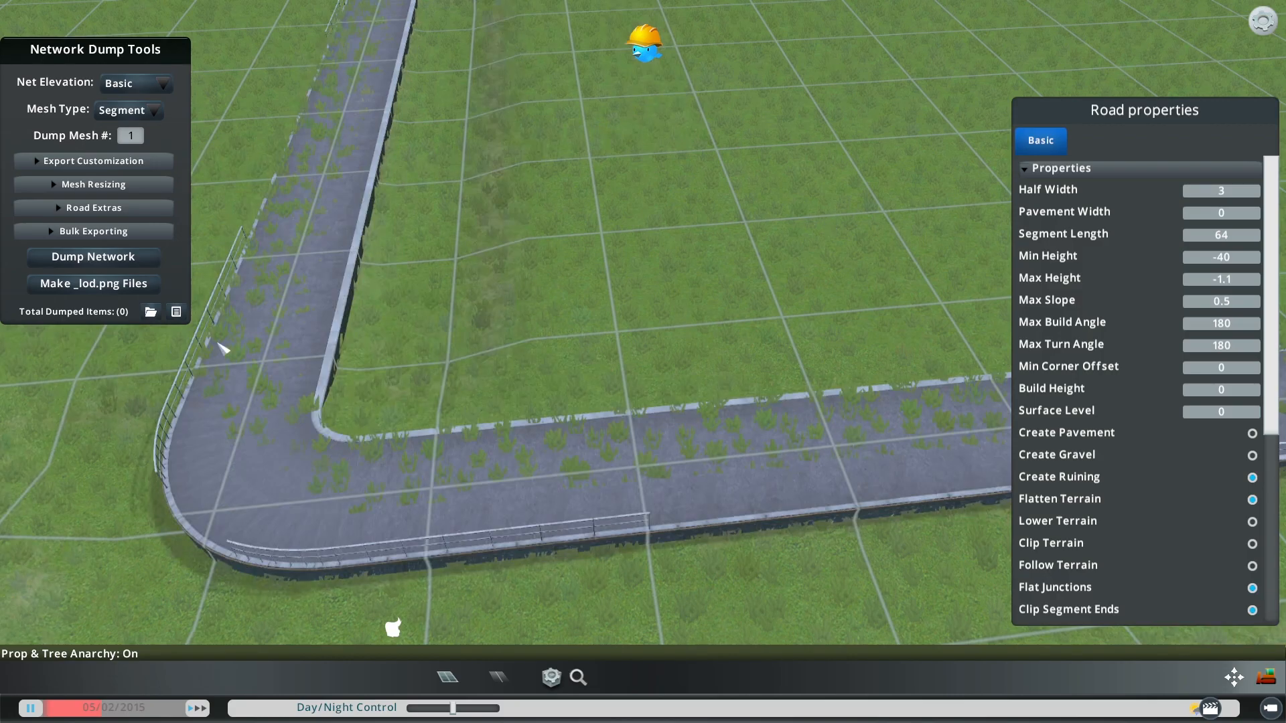
- Examine the corner of the narrowed quay from several angles, checking the surface, inner edge and railings
{"action": "middle_click_drag", "start_coordinate": [337, 330], "coordinate": [34, 422]}
{"action": "middle_click_drag", "start_coordinate": [161, 448], "coordinate": [53, 349]}
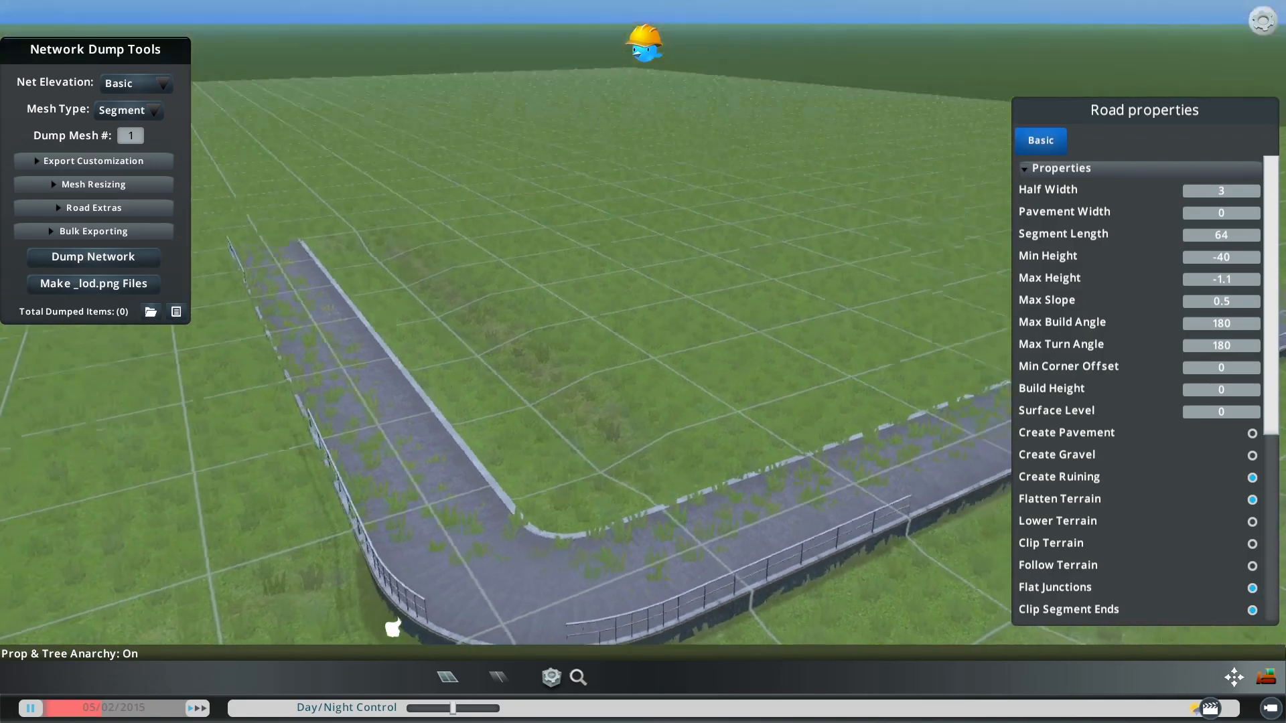
{"action": "middle_click_drag", "start_coordinate": [643, 361], "coordinate": [710, 362]}
{"action": "scroll", "coordinate": [663, 448], "scroll_direction": "down", "scroll_amount": 3}
{"action": "scroll", "coordinate": [663, 448], "scroll_direction": "up", "scroll_amount": 3}
{"action": "middle_click_drag", "start_coordinate": [664, 448], "coordinate": [656, 566]}
{"action": "scroll", "coordinate": [636, 523], "scroll_direction": "down", "scroll_amount": 3}
{"action": "scroll", "coordinate": [596, 448], "scroll_direction": "up", "scroll_amount": 3}
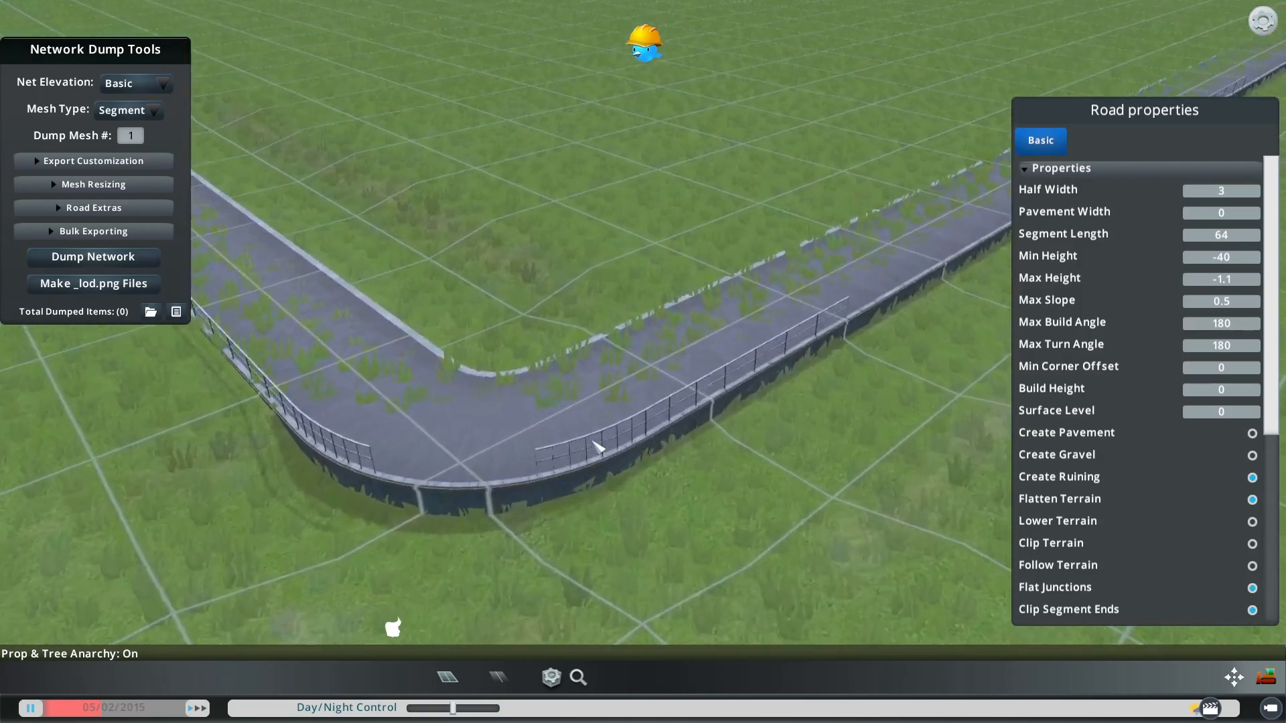
{"action": "scroll", "coordinate": [256, 420], "scroll_direction": "down", "scroll_amount": 3}
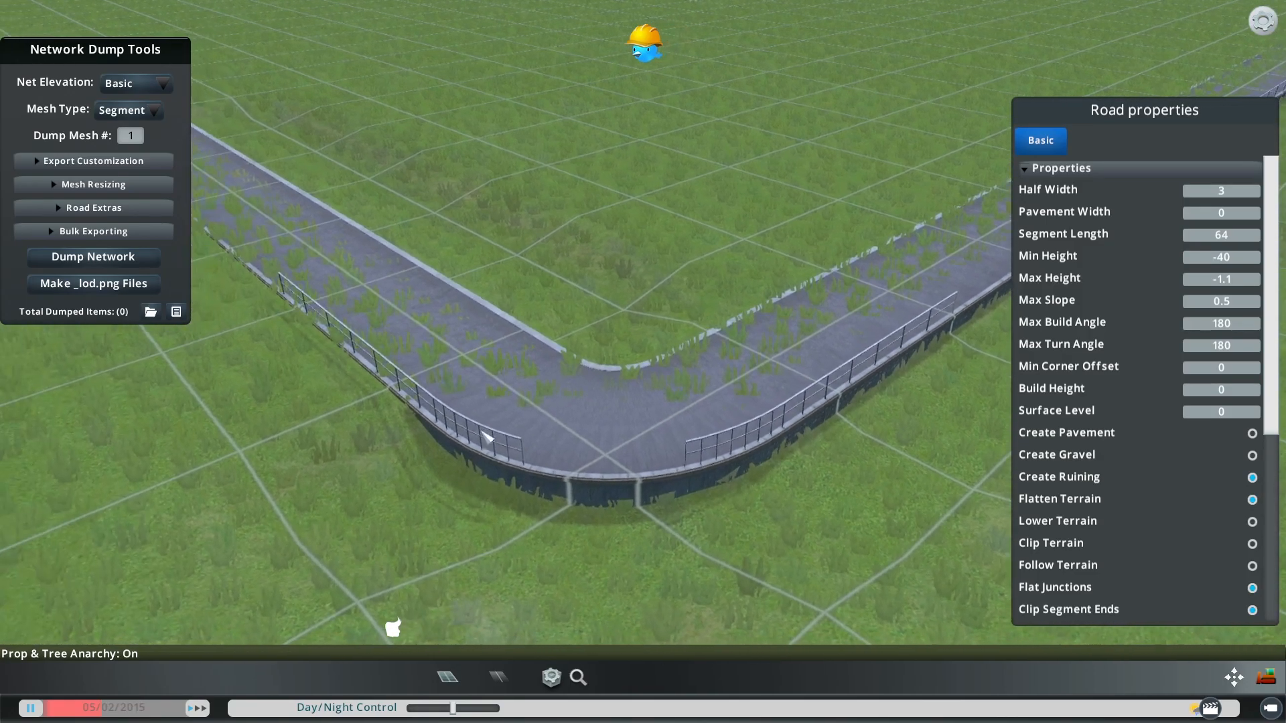
{"action": "scroll", "coordinate": [698, 410], "scroll_direction": "up", "scroll_amount": 3}
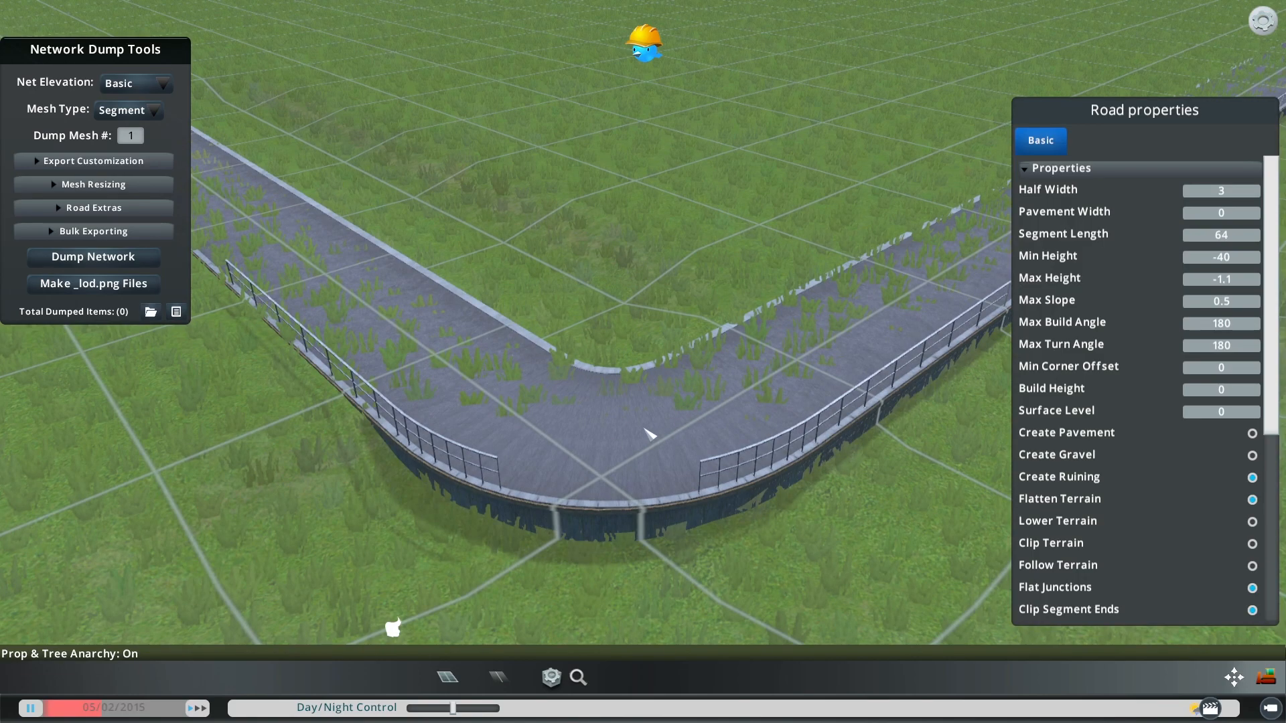
- Change the quay's Half Width to 12 and inspect its bend from far and near
{"action": "left_click_drag", "start_coordinate": [1241, 199], "coordinate": [1205, 195]}
{"action": "key", "text": "Return"}
{"action": "scroll", "coordinate": [529, 228], "scroll_direction": "down", "scroll_amount": 4}
{"action": "middle_click_drag", "start_coordinate": [529, 228], "coordinate": [645, 363]}
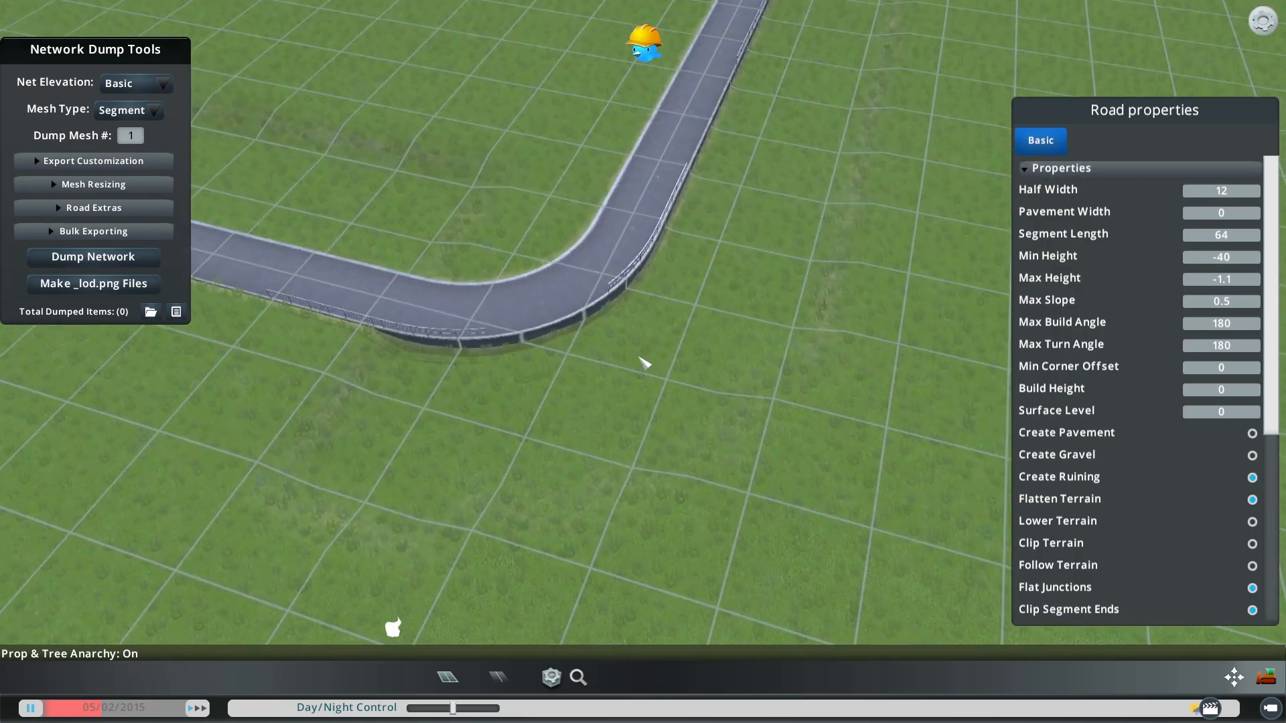
{"action": "scroll", "coordinate": [542, 256], "scroll_direction": "up", "scroll_amount": 5}
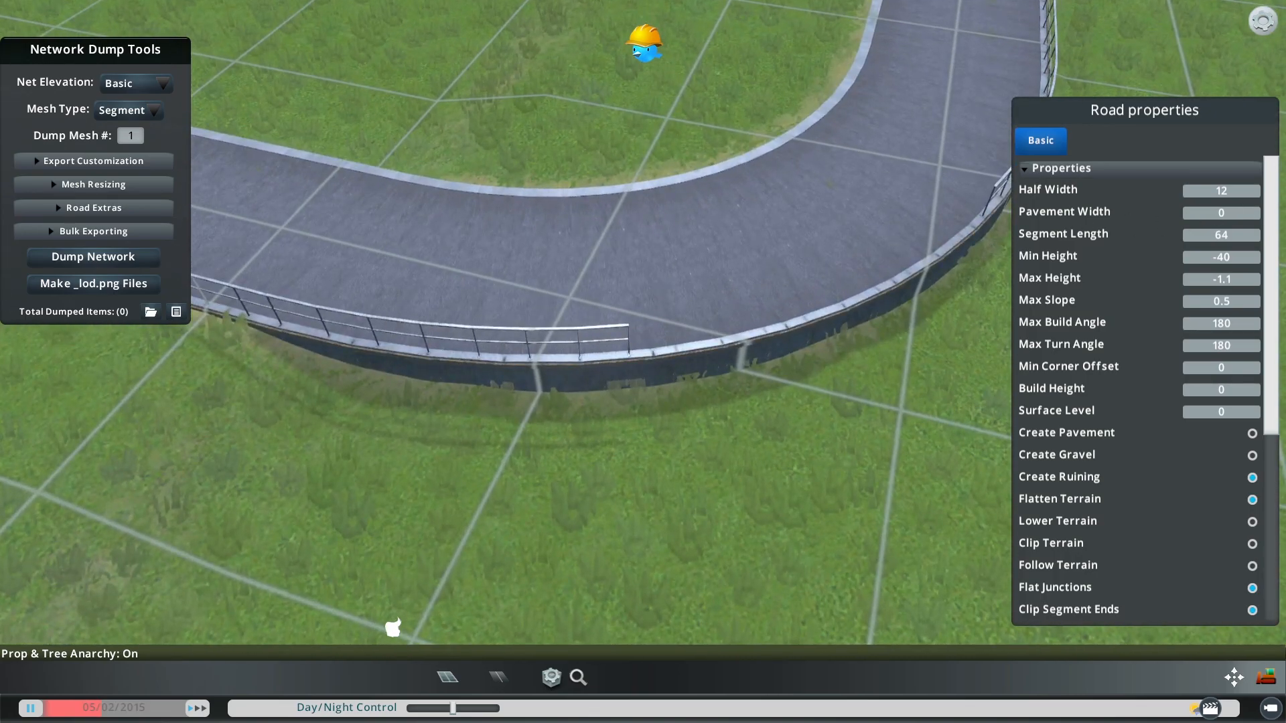
{"action": "scroll", "coordinate": [663, 289], "scroll_direction": "down", "scroll_amount": 4}
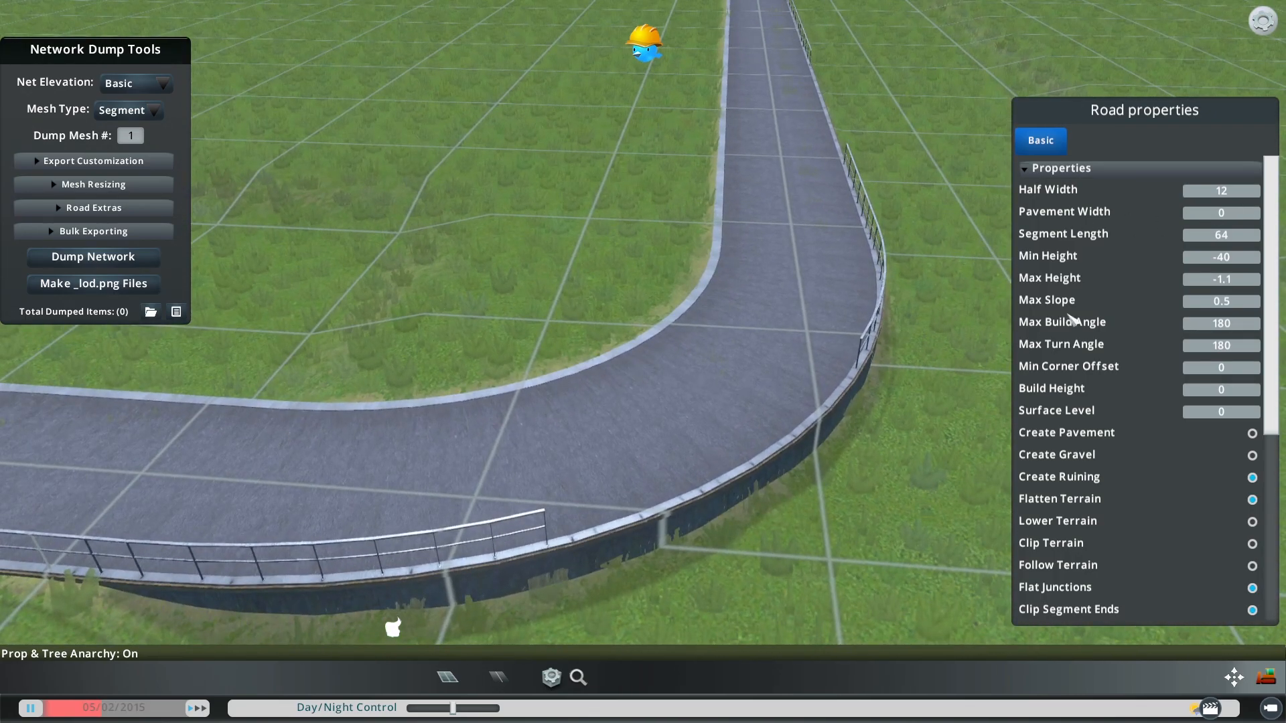
- Reduce the quay's Half Width to 3 again and compare the shape of the corner
{"action": "left_click_drag", "start_coordinate": [1243, 193], "coordinate": [1206, 192]}
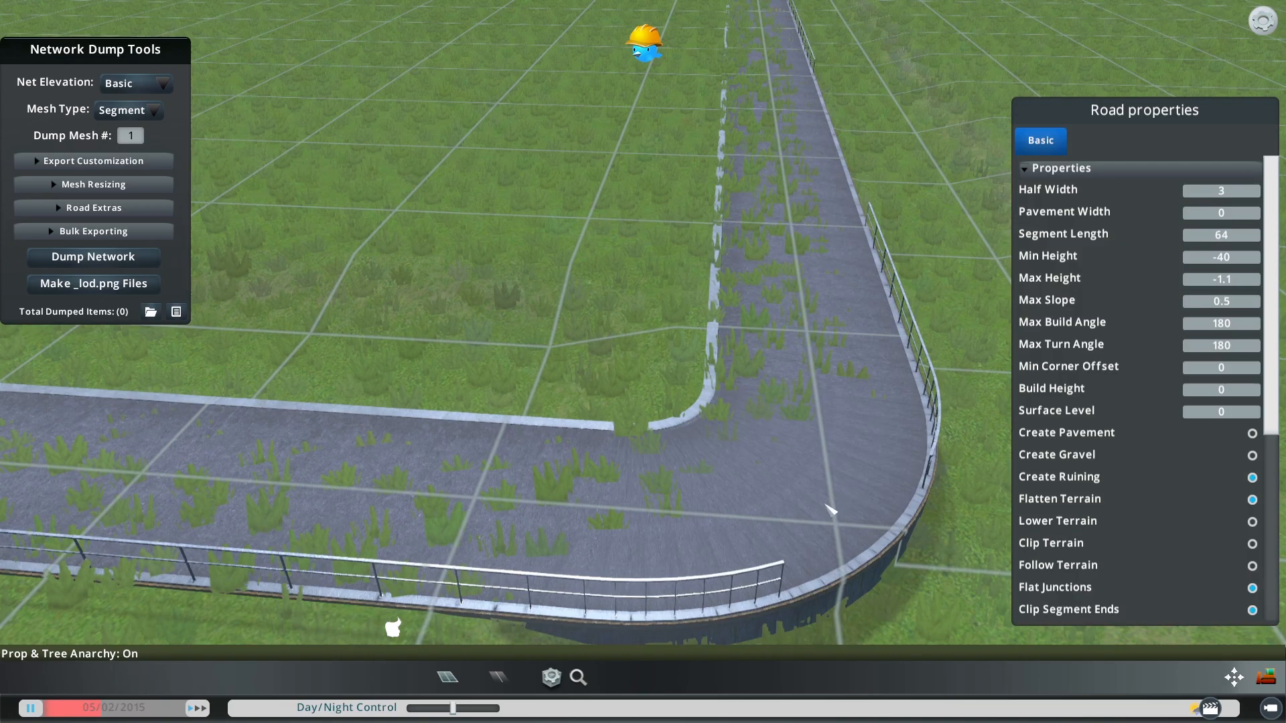
{"action": "scroll", "coordinate": [662, 545], "scroll_direction": "down", "scroll_amount": 3}
{"action": "middle_click_drag", "start_coordinate": [666, 545], "coordinate": [646, 365]}
{"action": "scroll", "coordinate": [645, 361], "scroll_direction": "down", "scroll_amount": 1}
{"action": "scroll", "coordinate": [645, 360], "scroll_direction": "down", "scroll_amount": 2}
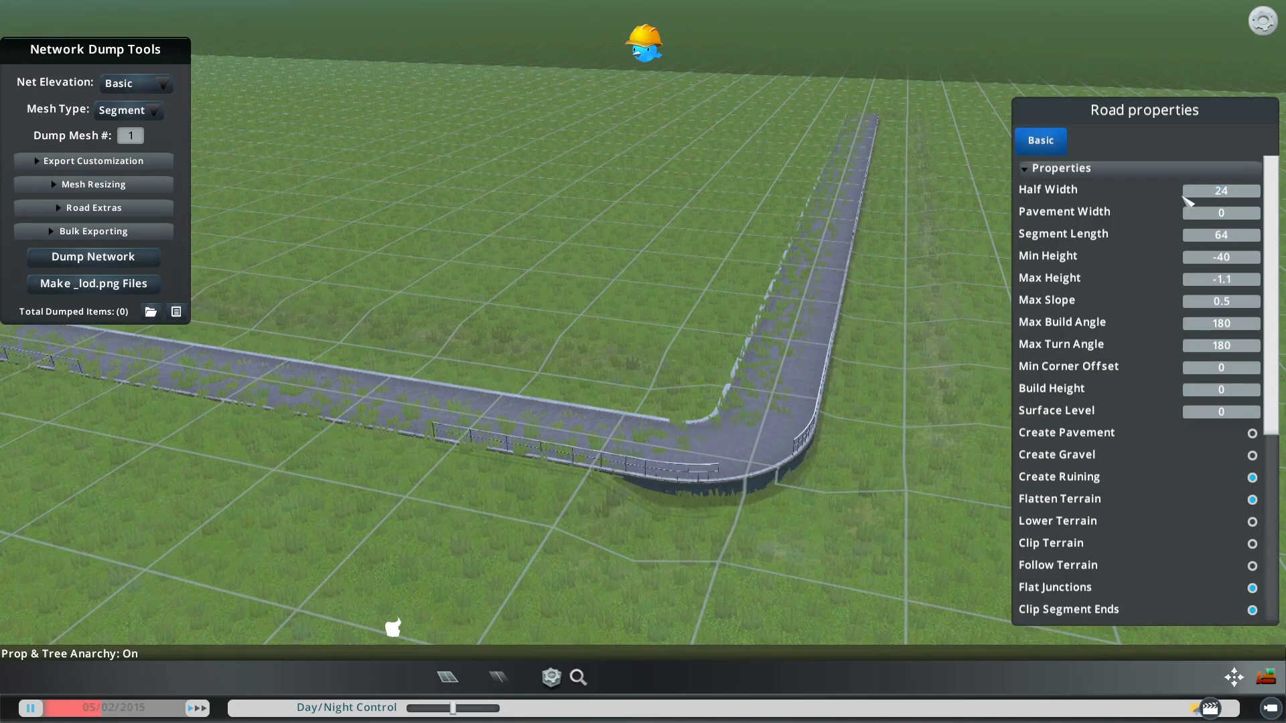
- Set the quay's Half Width to 24 and inspect the curve and its inner edge
{"action": "key", "text": "Return"}
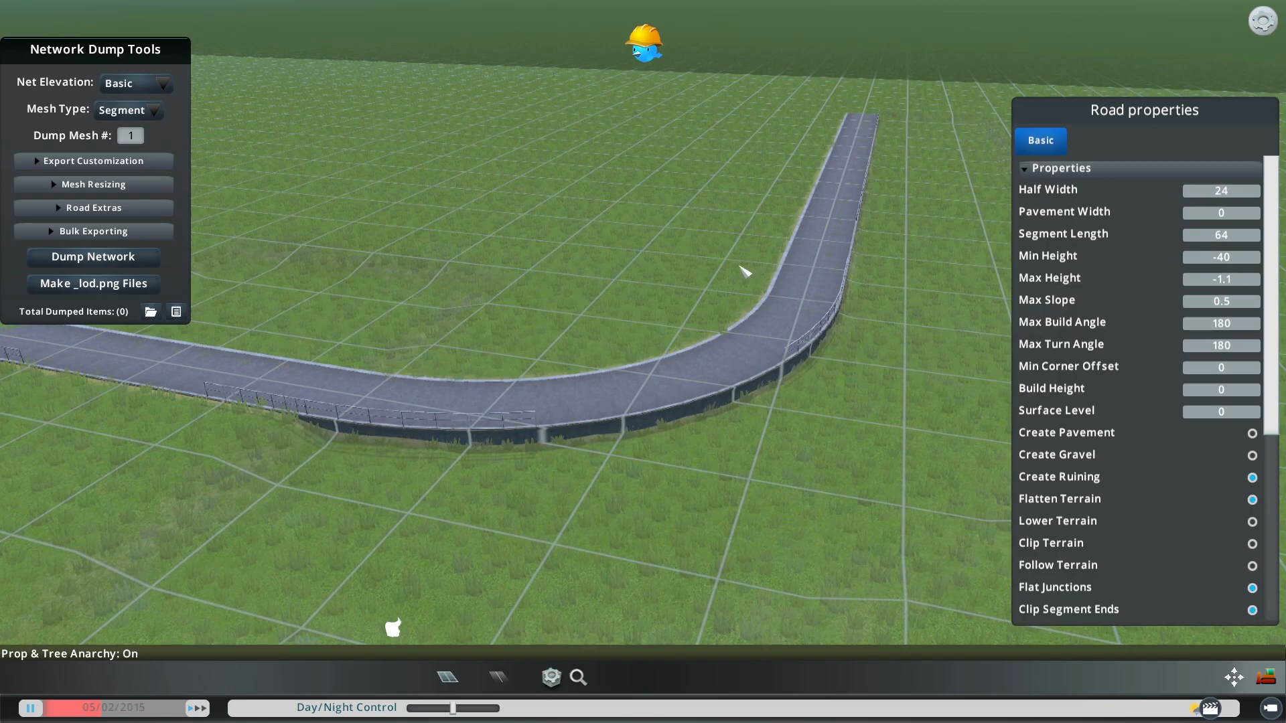
{"action": "scroll", "coordinate": [745, 270], "scroll_direction": "up", "scroll_amount": 3}
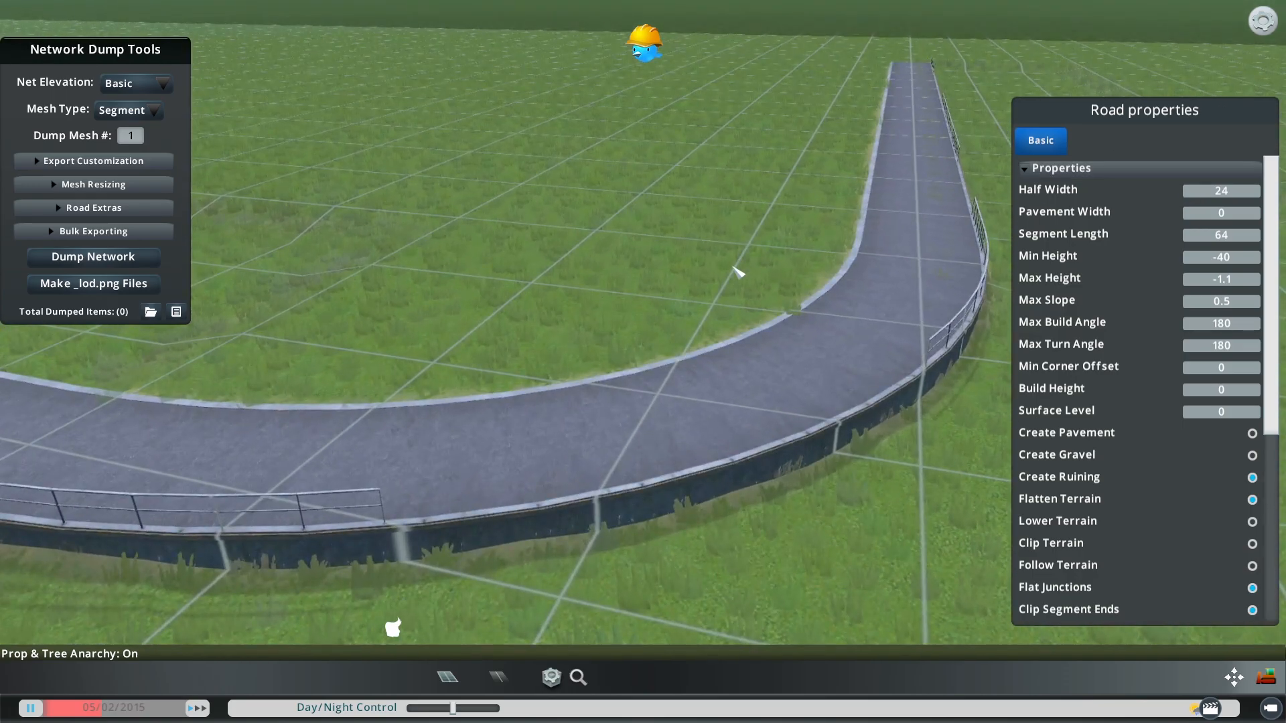
{"action": "scroll", "coordinate": [734, 269], "scroll_direction": "down", "scroll_amount": 2}
{"action": "middle_click_drag", "start_coordinate": [735, 270], "coordinate": [635, 364]}
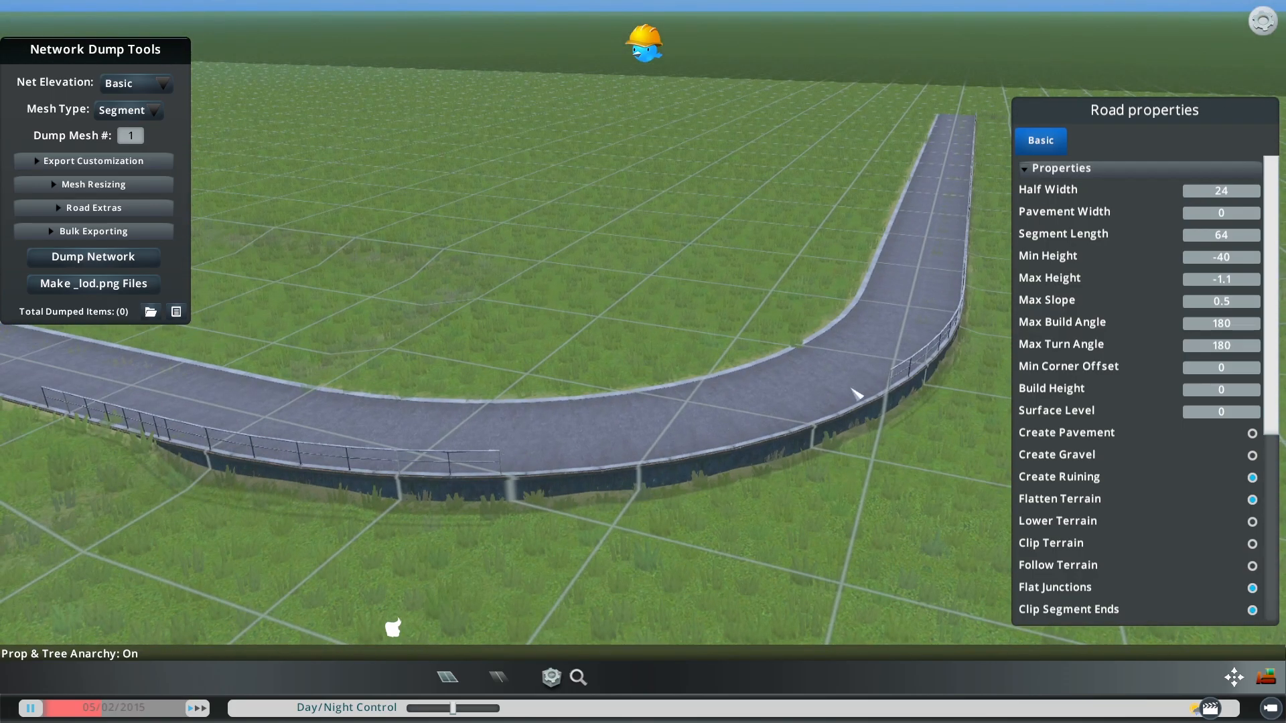
- Set the quay's Half Width to 12, with the whole bend in view
{"action": "middle_click_drag", "start_coordinate": [726, 343], "coordinate": [495, 322]}
{"action": "scroll", "coordinate": [648, 364], "scroll_direction": "down", "scroll_amount": 5}
{"action": "middle_click_drag", "start_coordinate": [649, 364], "coordinate": [869, 268]}
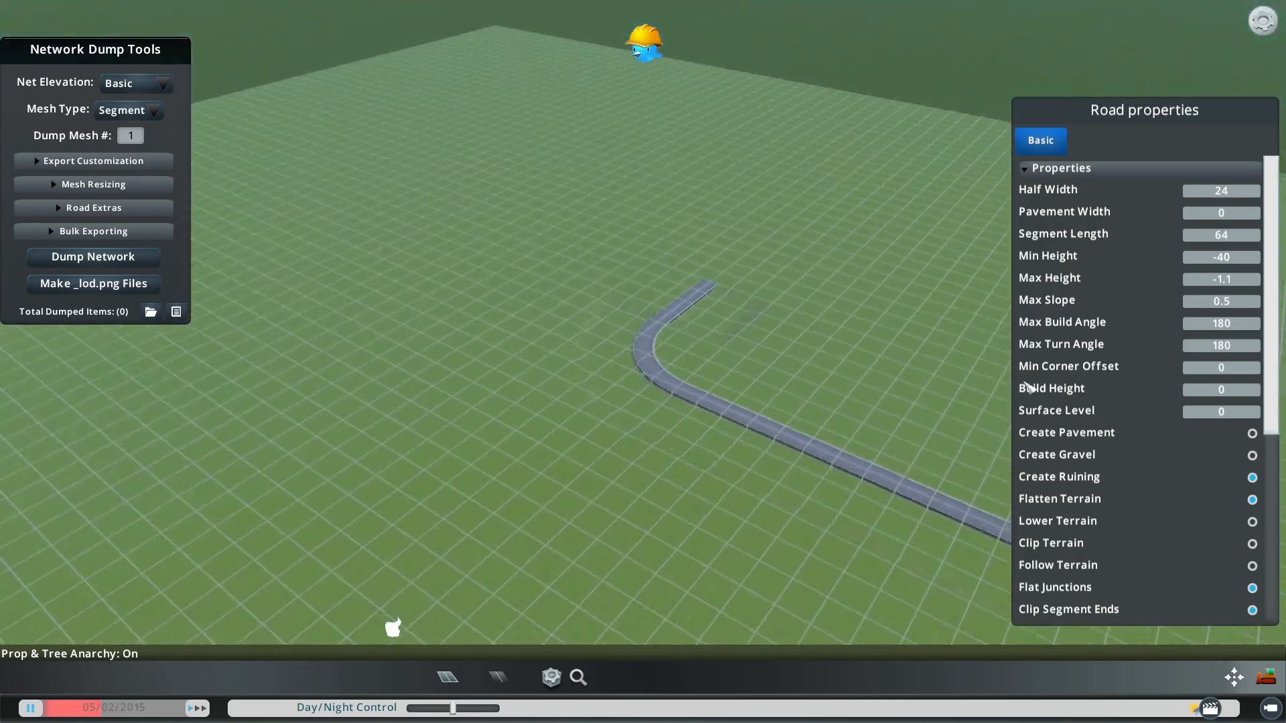
{"action": "scroll", "coordinate": [648, 366], "scroll_direction": "up", "scroll_amount": 3}
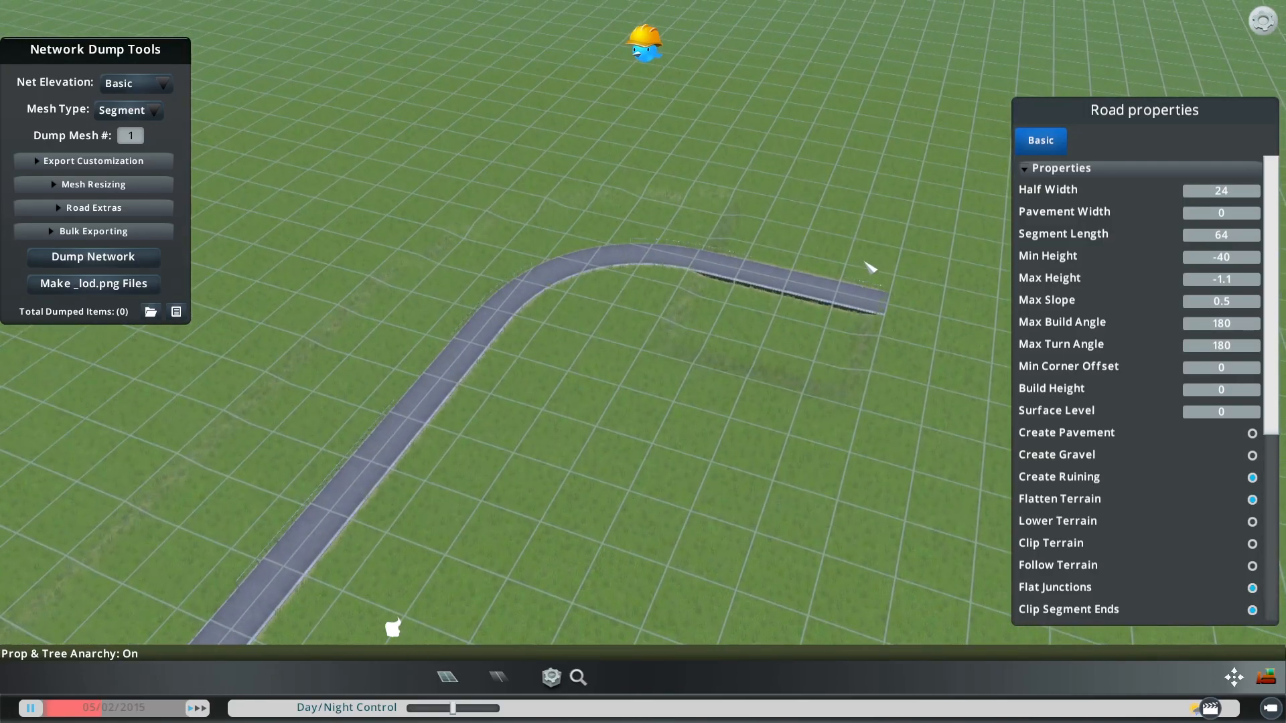
{"action": "left_click", "coordinate": [1211, 192]}
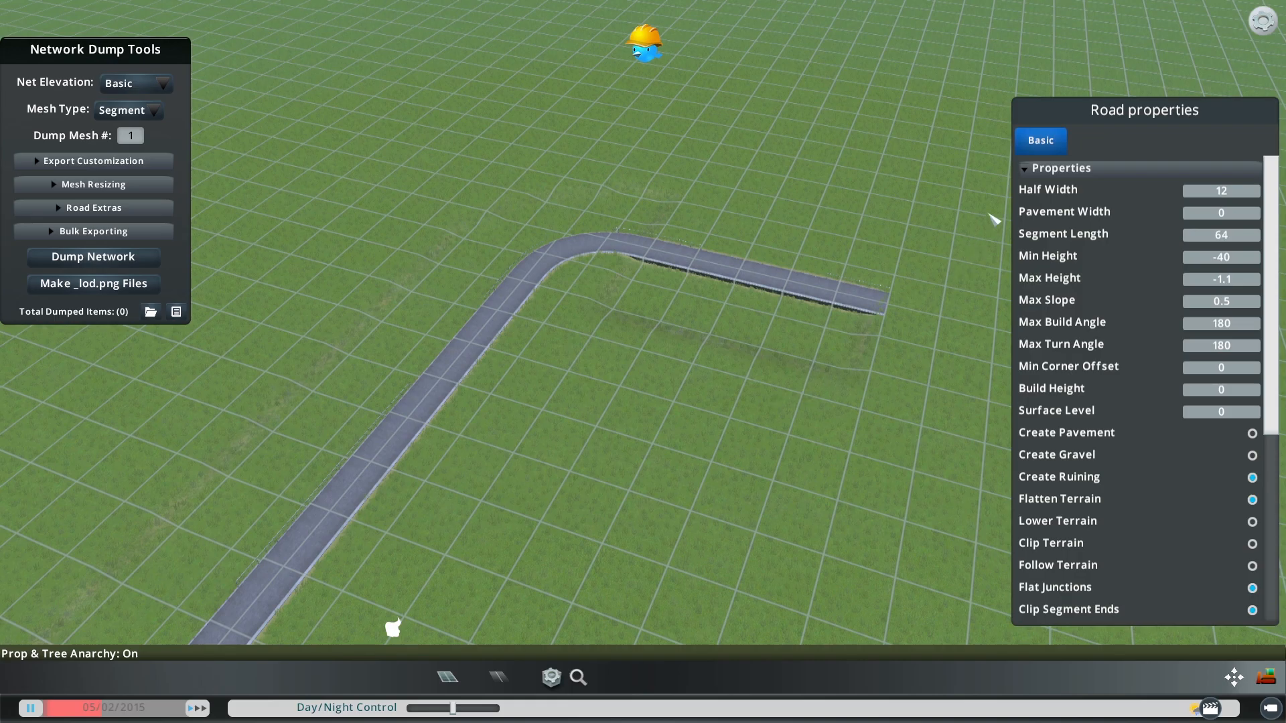
- Collapse the general properties, add a new lane to the quay and open that lane's properties
{"action": "left_click", "coordinate": [1030, 171]}
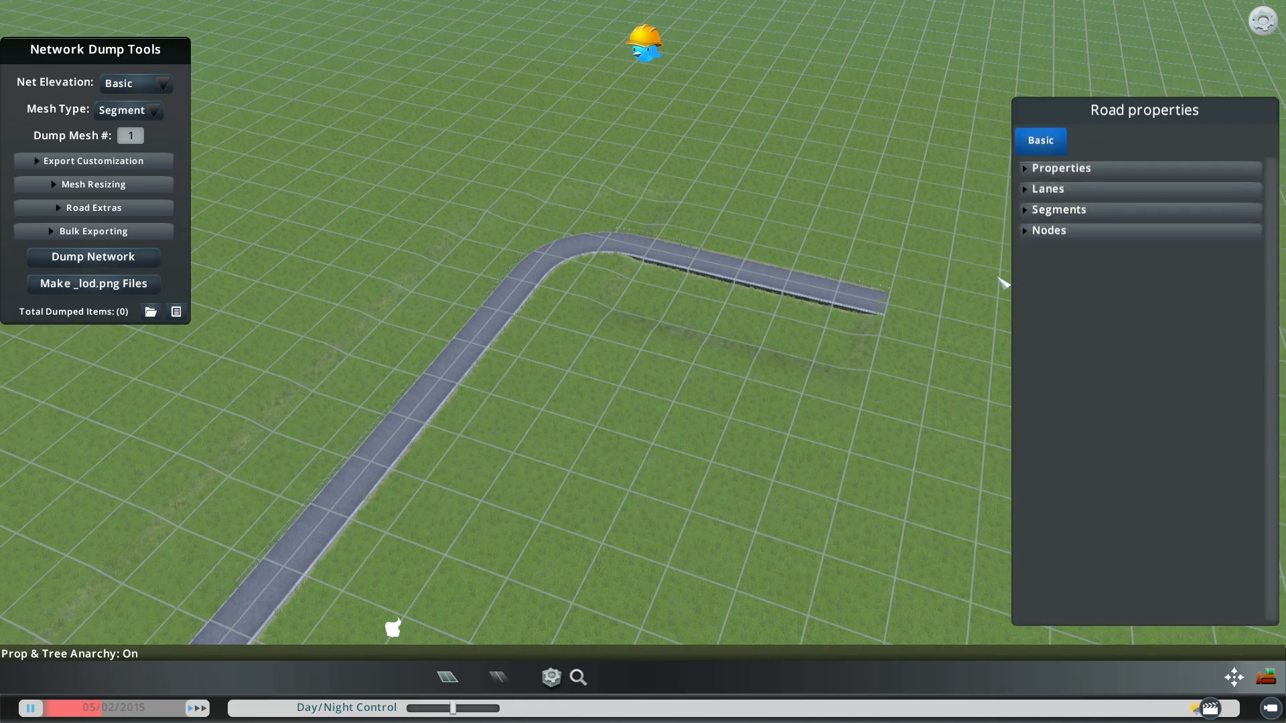
{"action": "left_click", "coordinate": [1029, 190]}
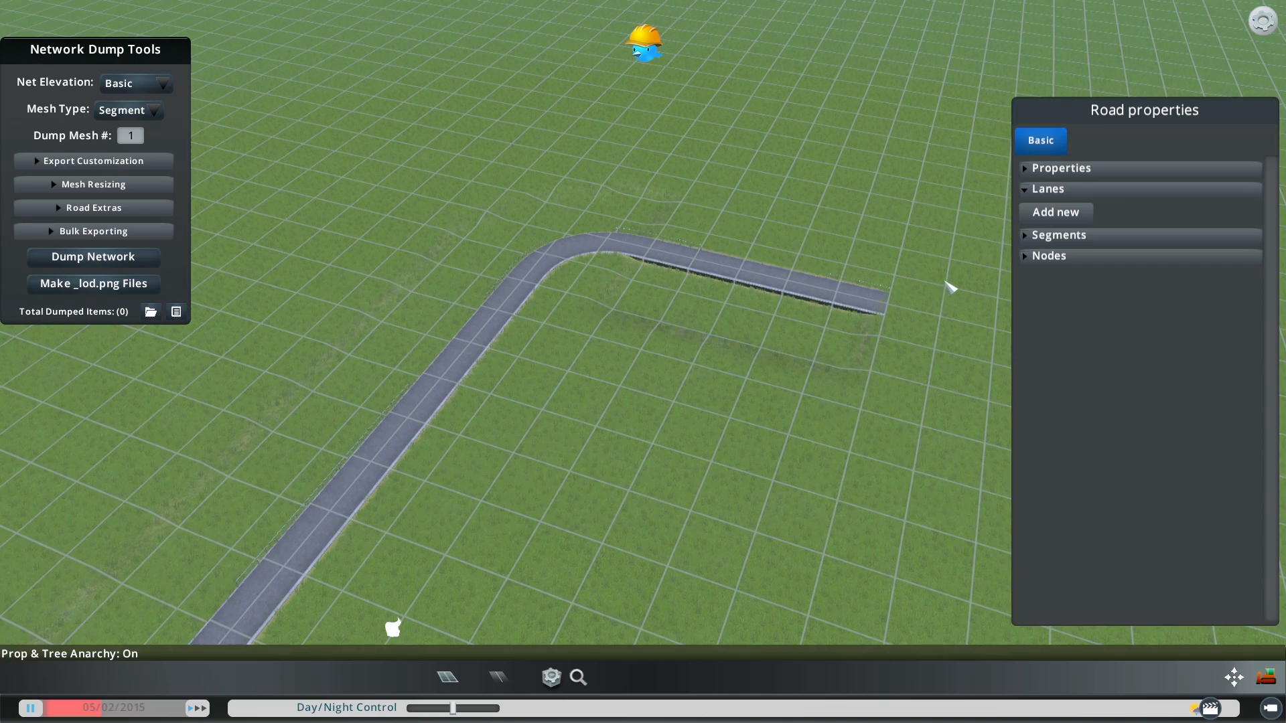
{"action": "left_click", "coordinate": [1048, 223]}
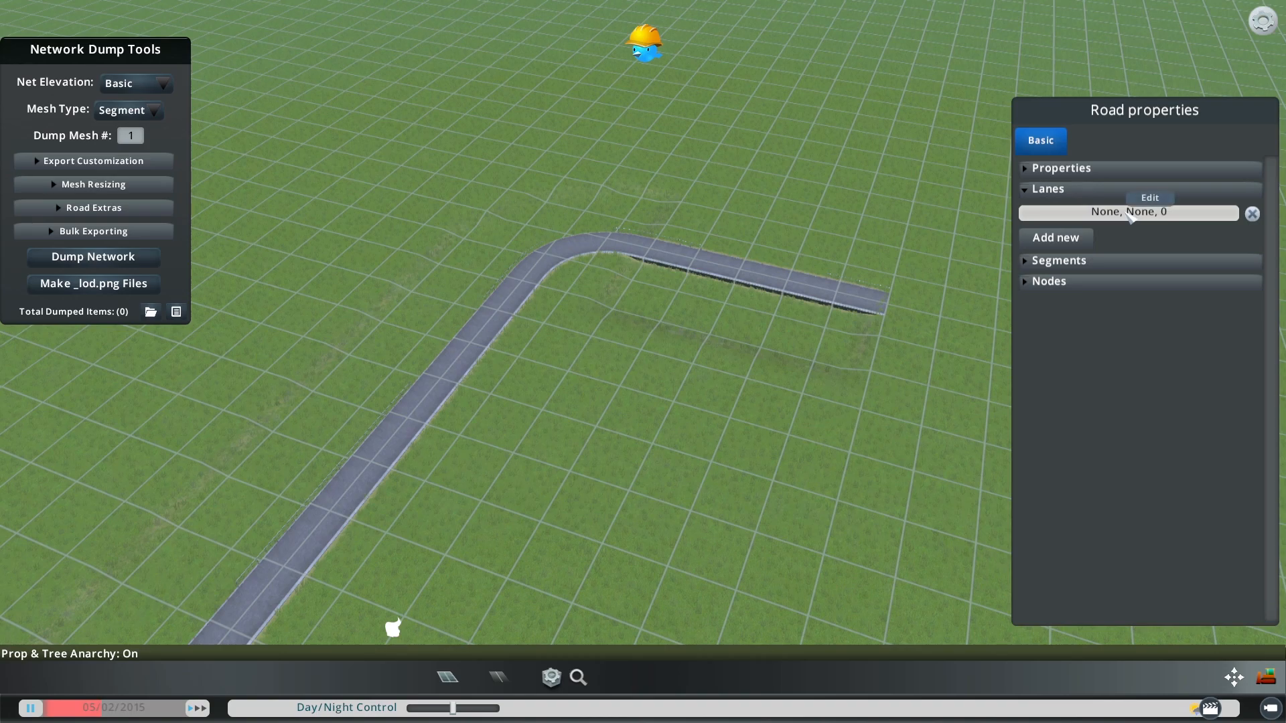
{"action": "scroll", "coordinate": [148, 485], "scroll_direction": "up", "scroll_amount": 4}
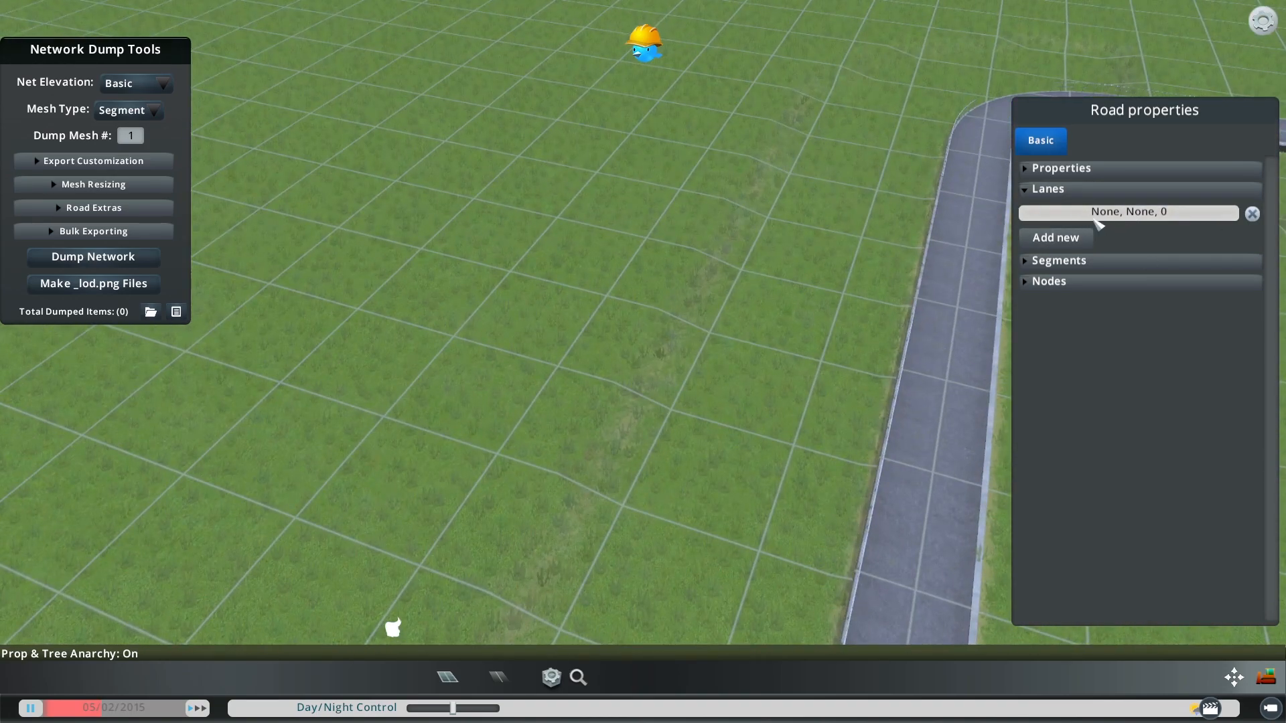
{"action": "left_click", "coordinate": [1105, 213]}
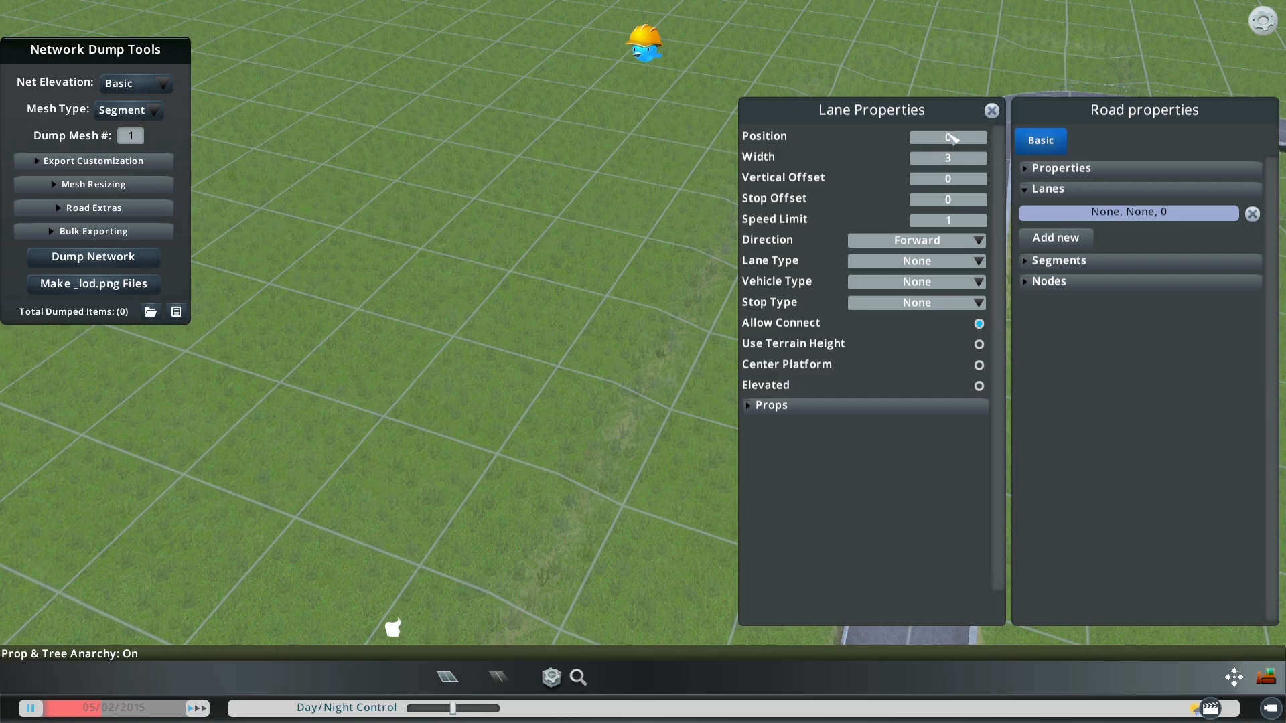
- Add a new prop to the lane and open its lane prop properties, with the railing side of the quay in view
{"action": "mouse_move", "coordinate": [1284, 409]}
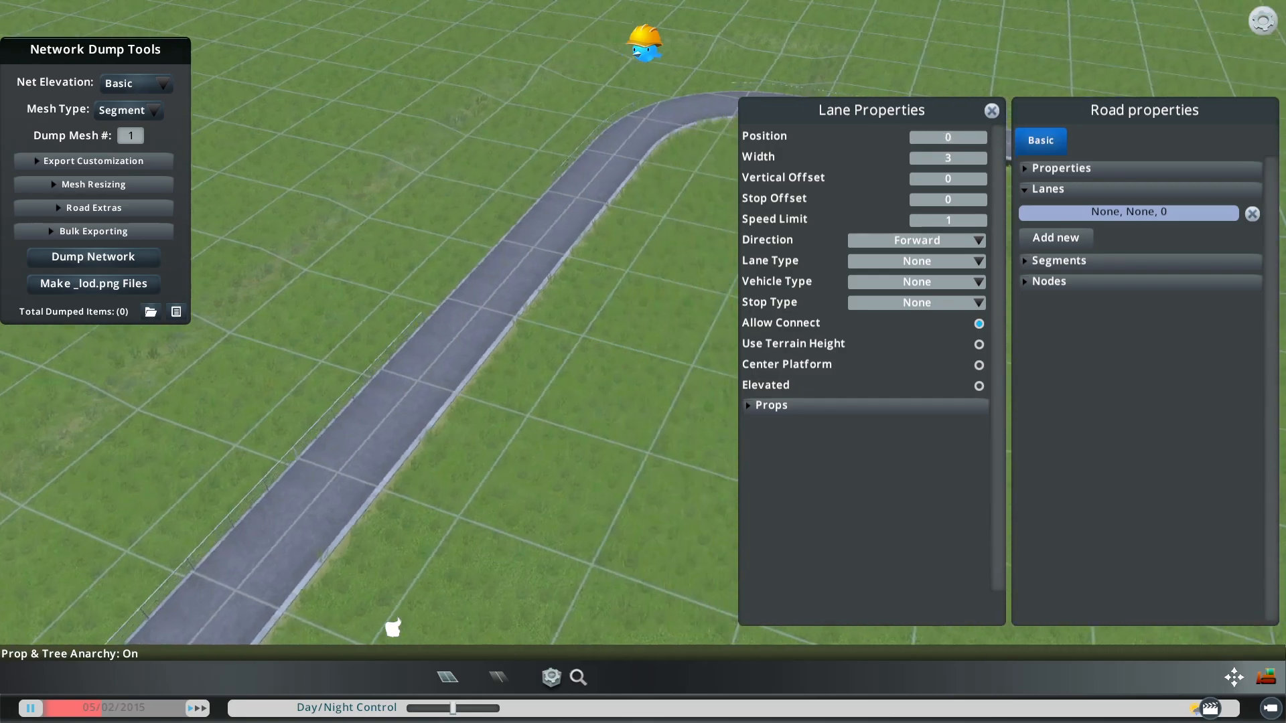
{"action": "middle_click_drag", "start_coordinate": [422, 409], "coordinate": [3, 650]}
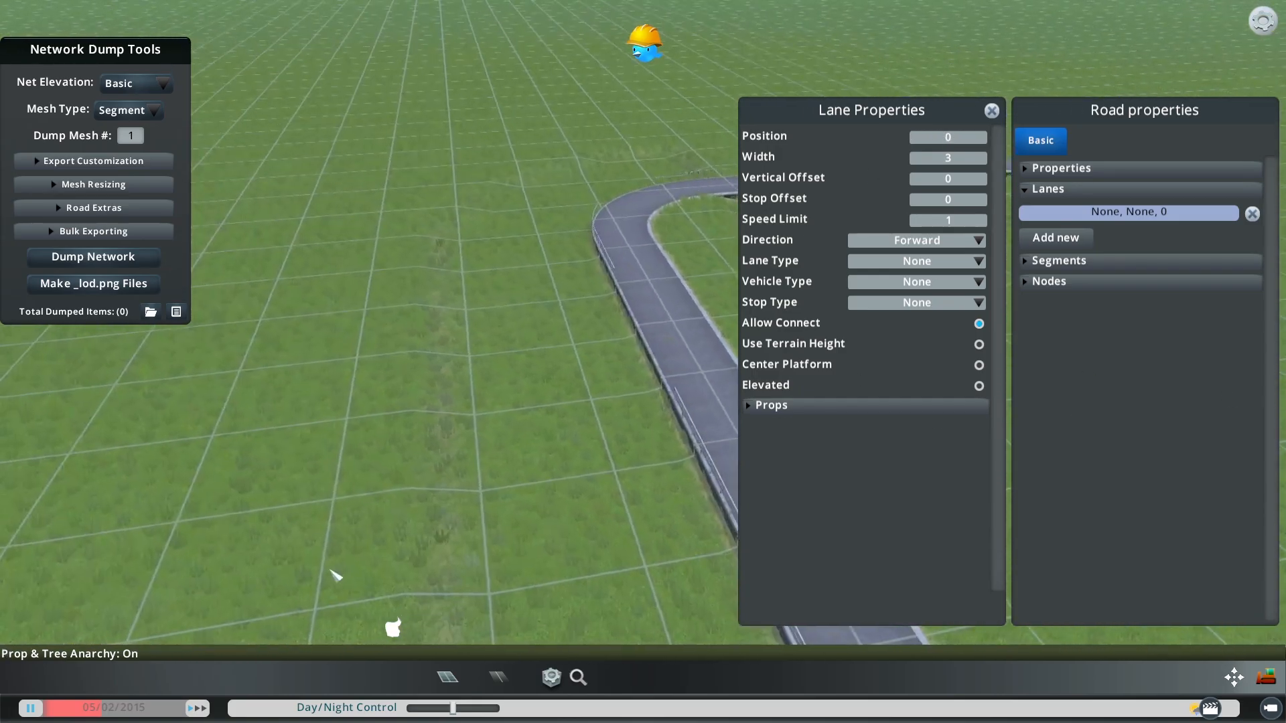
{"action": "scroll", "coordinate": [402, 546], "scroll_direction": "up", "scroll_amount": 2}
{"action": "mouse_move", "coordinate": [1284, 469]}
{"action": "scroll", "coordinate": [284, 373], "scroll_direction": "up", "scroll_amount": 3}
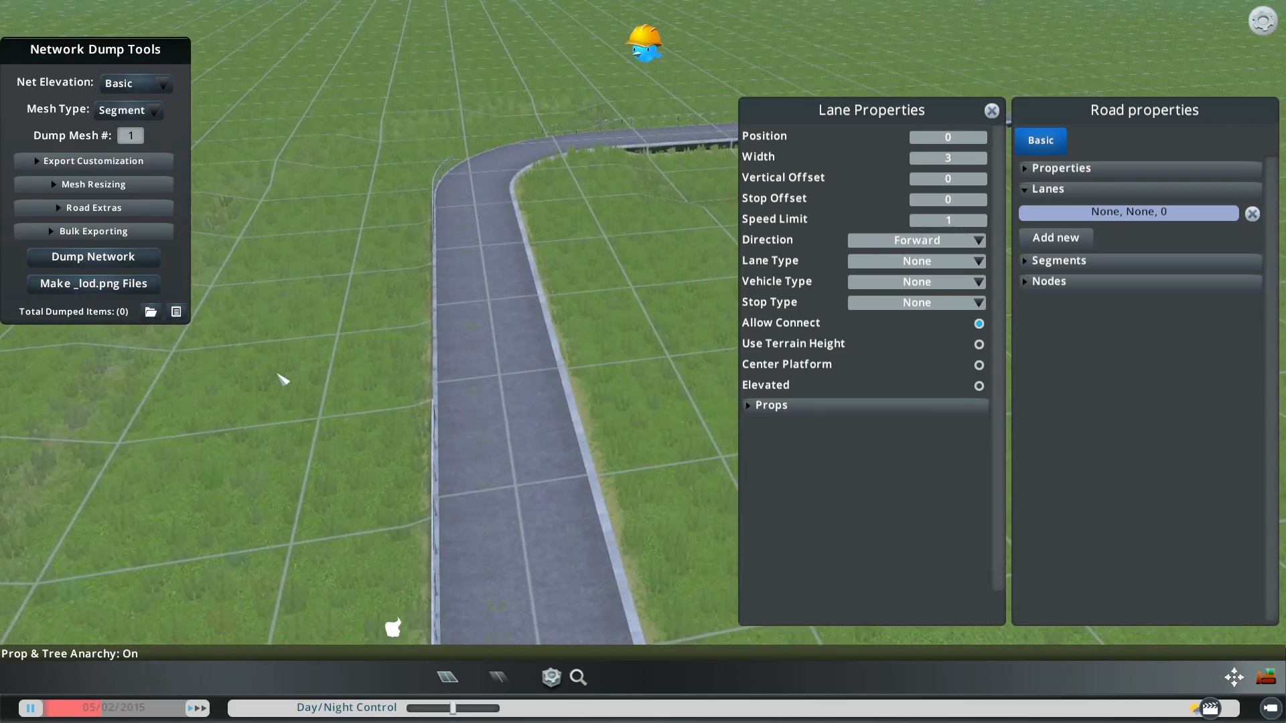
{"action": "middle_click_drag", "start_coordinate": [285, 370], "coordinate": [201, 379]}
{"action": "mouse_move", "coordinate": [2, 424]}
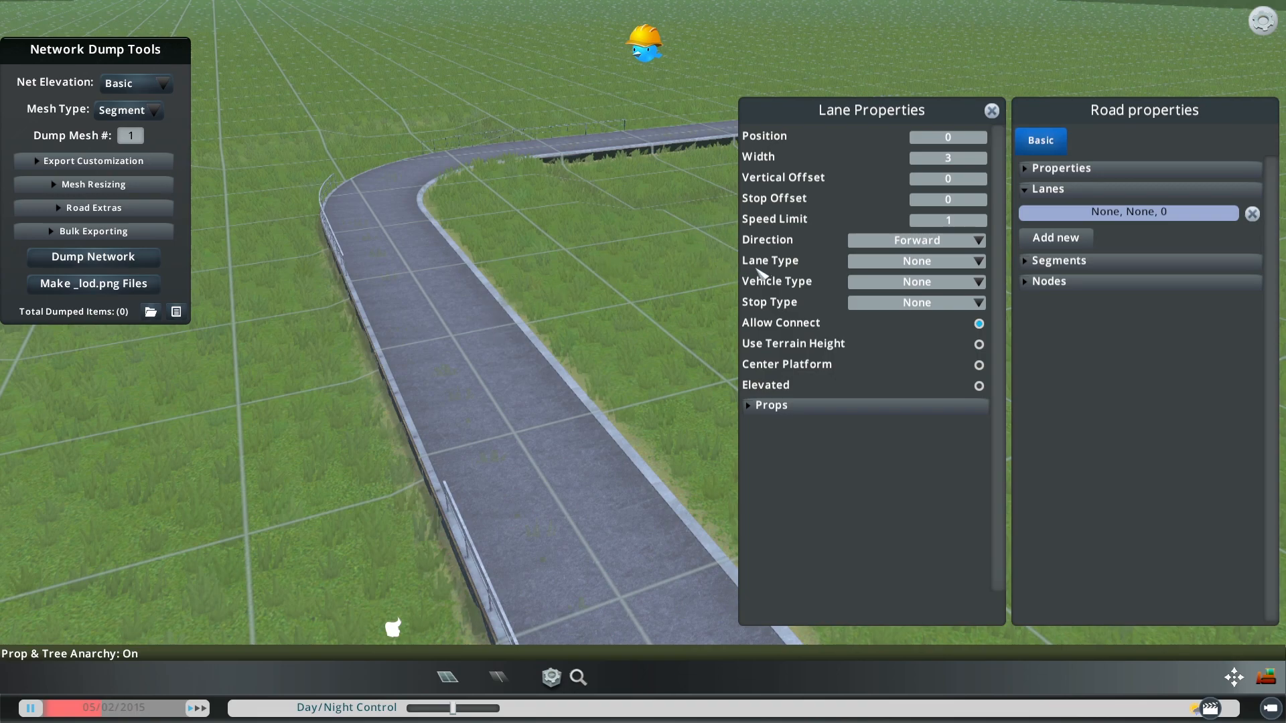
{"action": "left_click", "coordinate": [756, 406]}
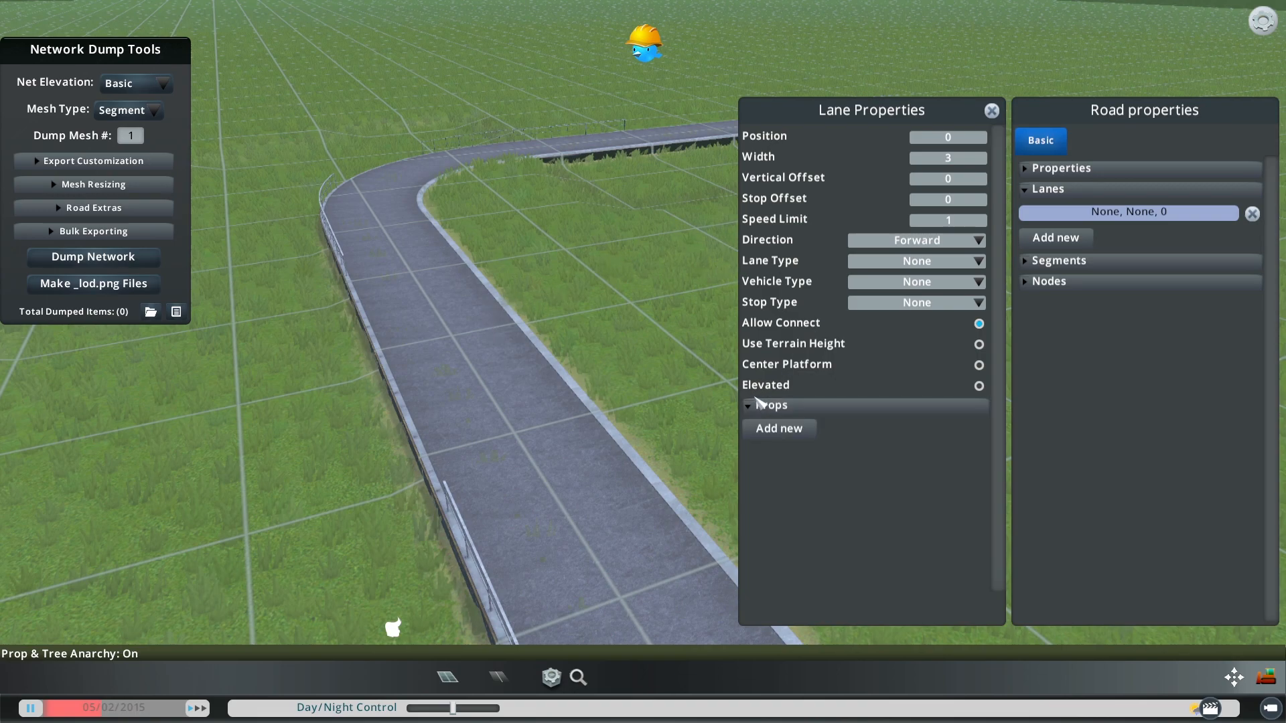
{"action": "left_click", "coordinate": [789, 429]}
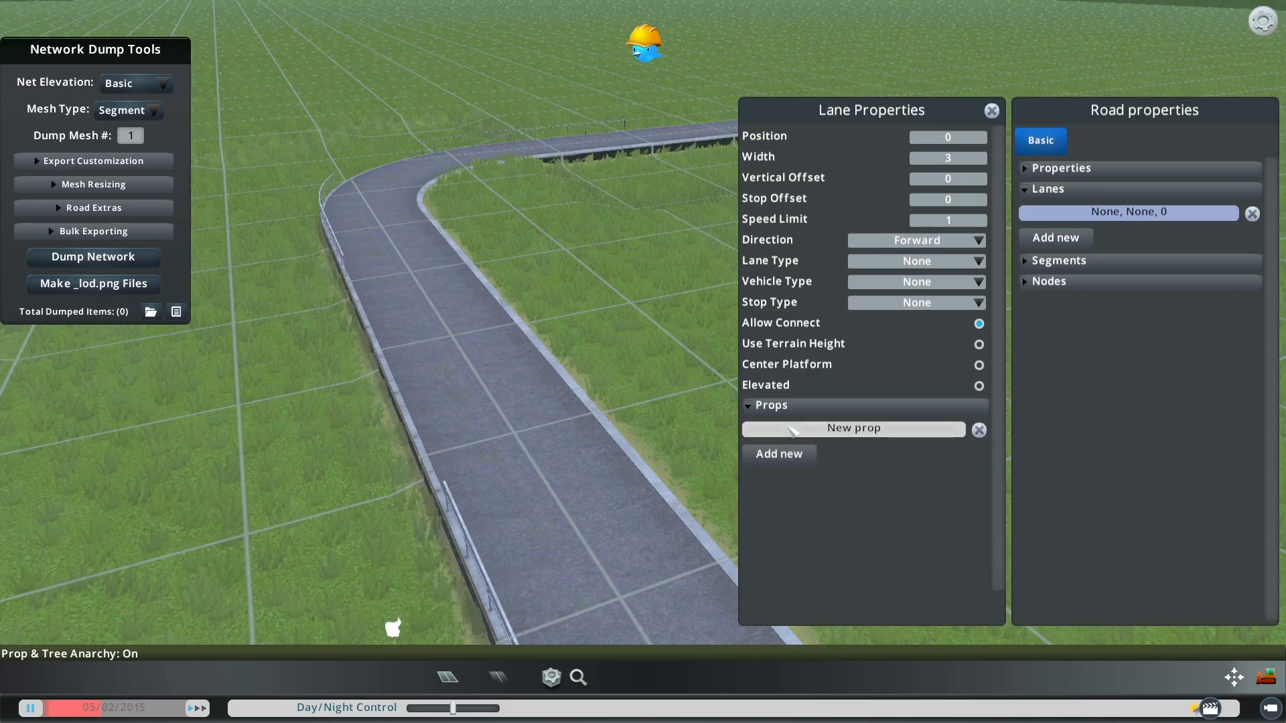
{"action": "left_click", "coordinate": [845, 432]}
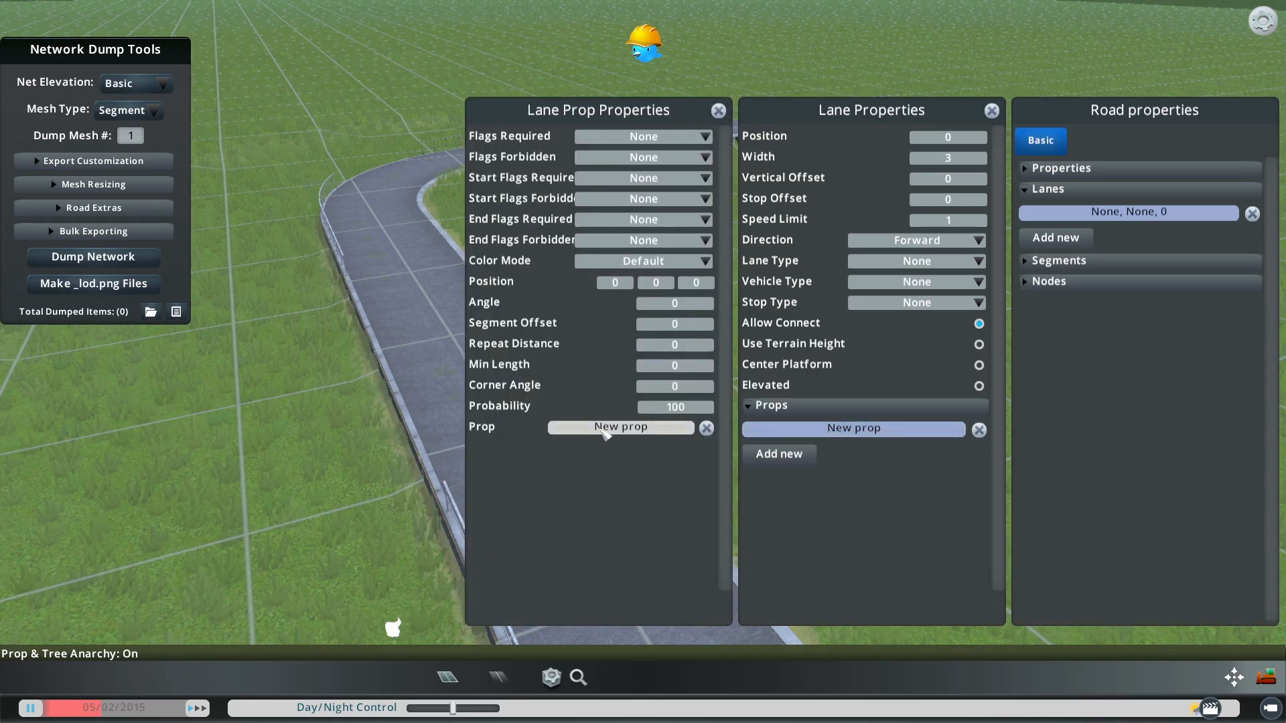
- Assign the Bollard asset to the lane prop and inspect it on the straight stretch of the quay
{"action": "left_click", "coordinate": [606, 428]}
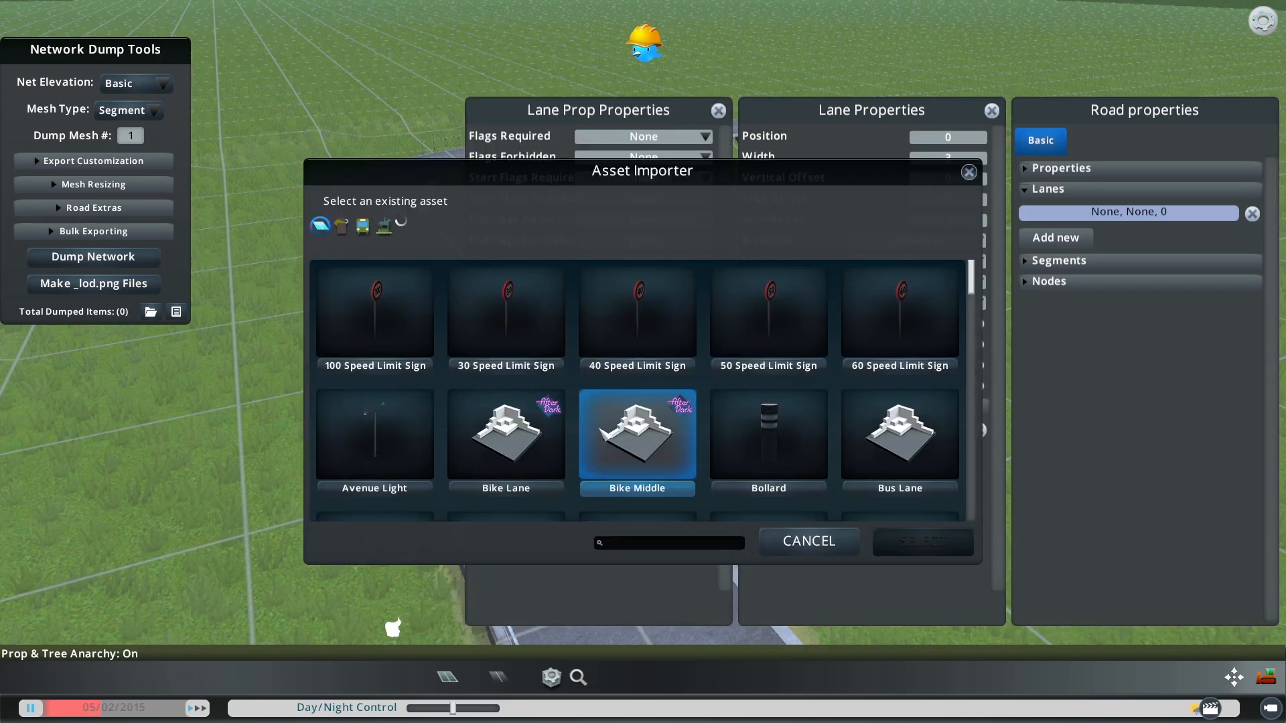
{"action": "left_click", "coordinate": [777, 425]}
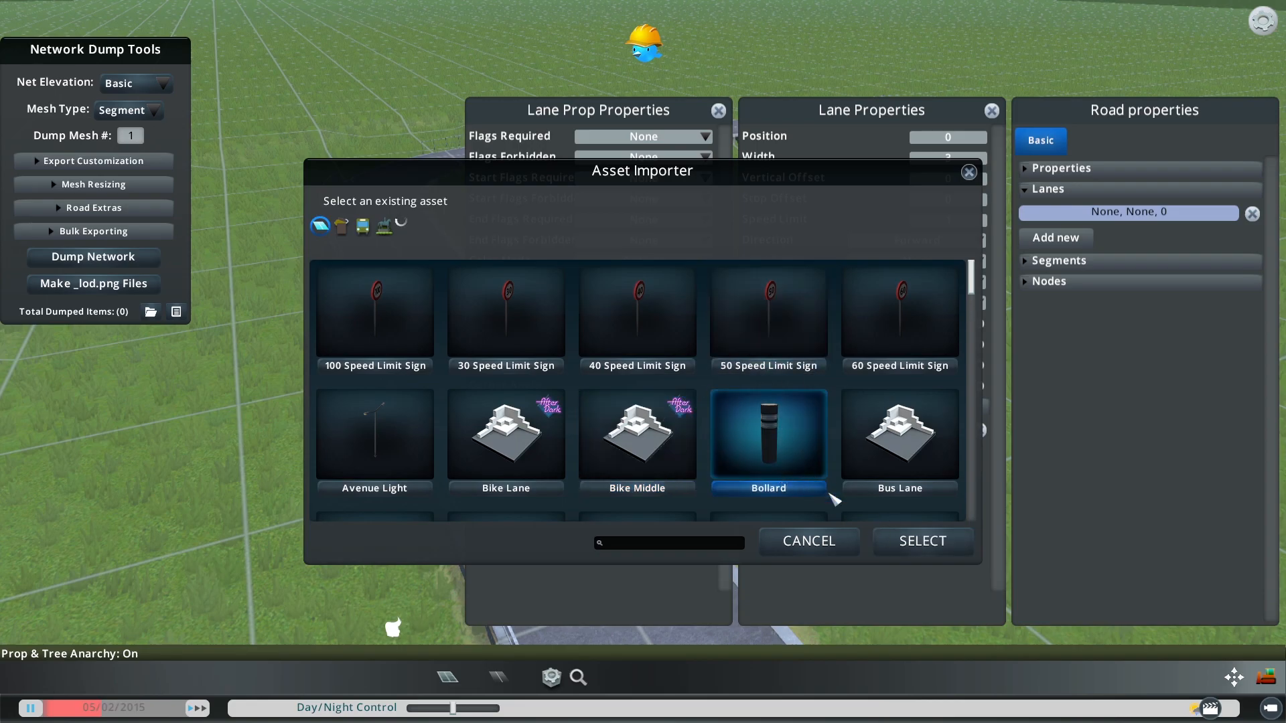
{"action": "left_click", "coordinate": [922, 544]}
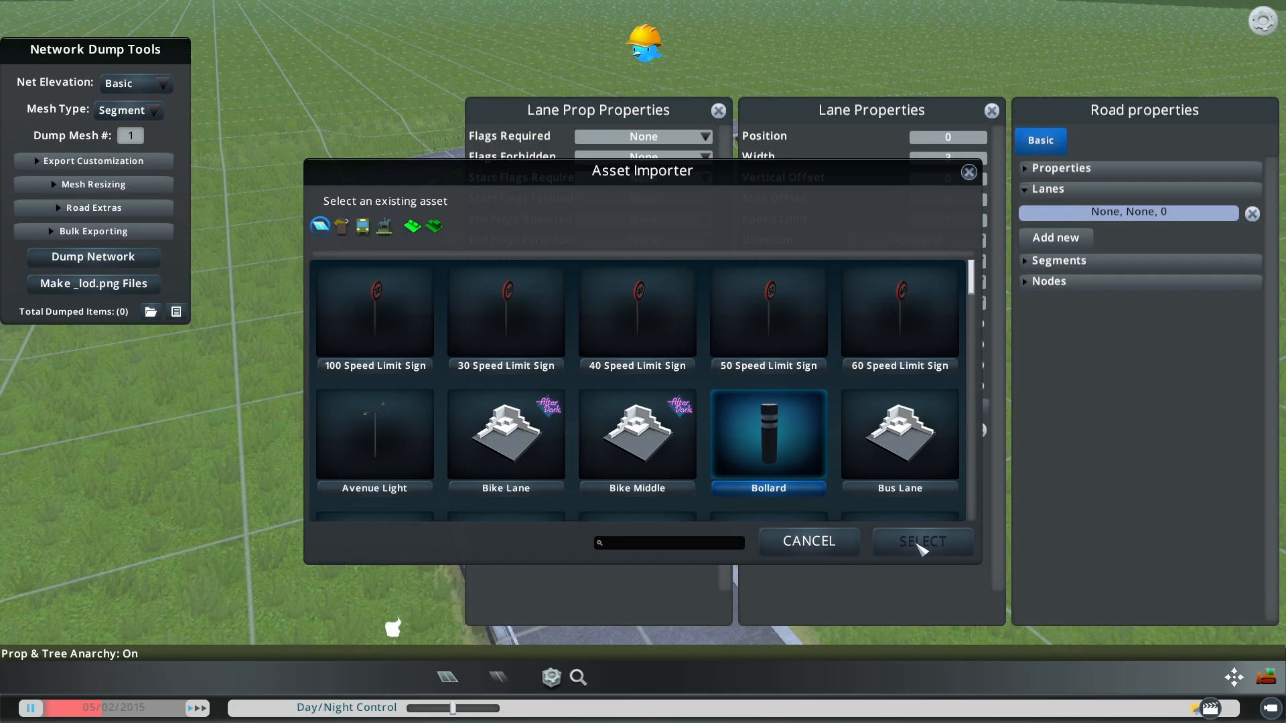
{"action": "middle_click_drag", "start_coordinate": [221, 388], "coordinate": [717, 412]}
{"action": "middle_click_drag", "start_coordinate": [6, 362], "coordinate": [276, 347]}
{"action": "scroll", "coordinate": [275, 346], "scroll_direction": "up", "scroll_amount": 1}
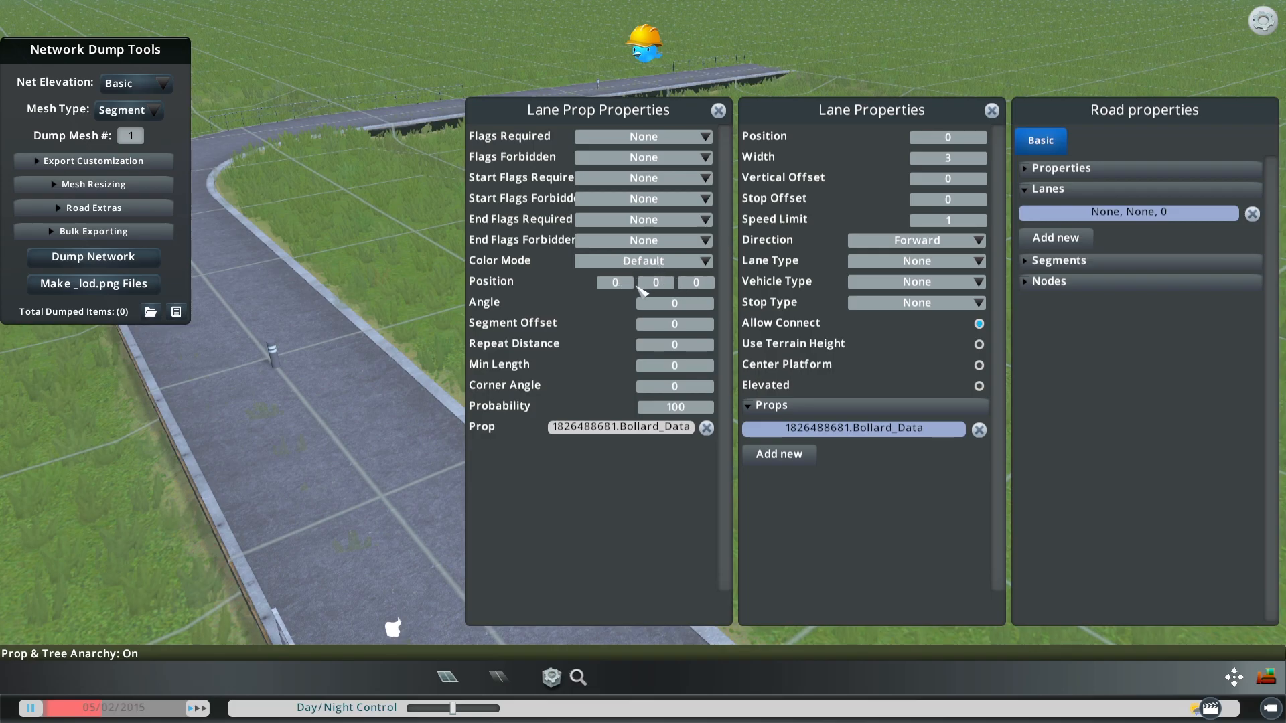
- Set the bollard lane prop's Position values to 1, 0, 0
{"action": "left_click", "coordinate": [612, 285]}
{"action": "key", "text": "Return"}
{"action": "left_click", "coordinate": [611, 284]}
{"action": "key", "text": "Return"}
{"action": "key", "text": "Return"}
{"action": "left_click", "coordinate": [651, 287]}
{"action": "type", "text": "0"}
{"action": "key", "text": "Return"}
- Clear the bollard asset from the lane prop and close the lane prop properties
{"action": "left_click", "coordinate": [707, 429]}
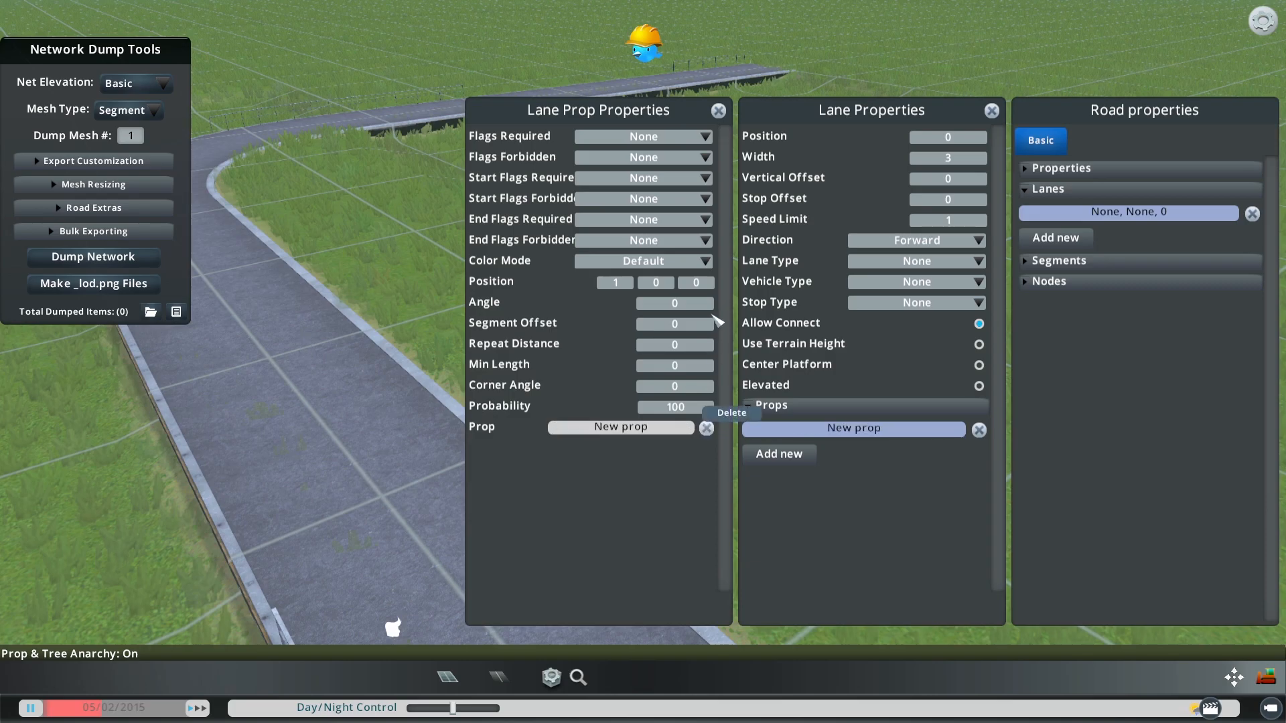
{"action": "left_click", "coordinate": [718, 110]}
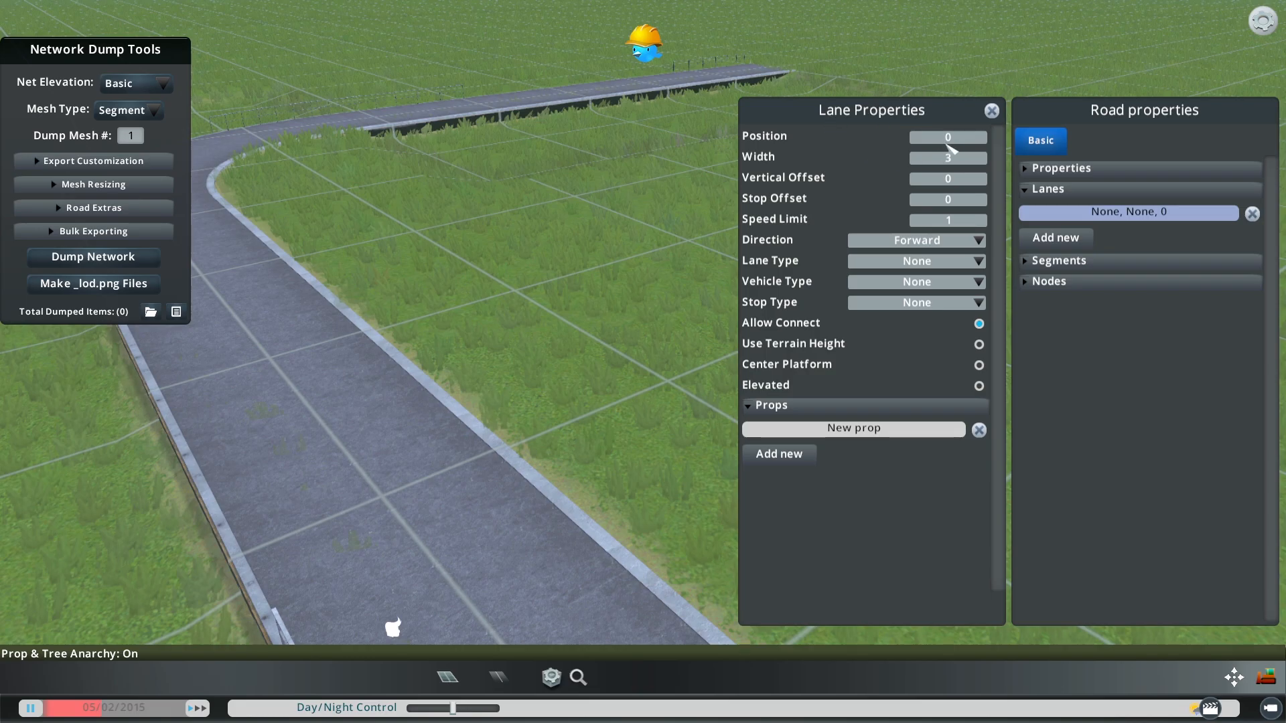
- Set the lane's Position to 1, Width to 2 and Speed Limit to 15
{"action": "left_click", "coordinate": [915, 137]}
{"action": "left_click", "coordinate": [920, 161]}
{"action": "left_click_drag", "start_coordinate": [955, 225], "coordinate": [909, 218]}
- Set the lane's Lane Type to Pedestrian and its Vehicle Type to Bicycle
{"action": "left_click", "coordinate": [923, 261]}
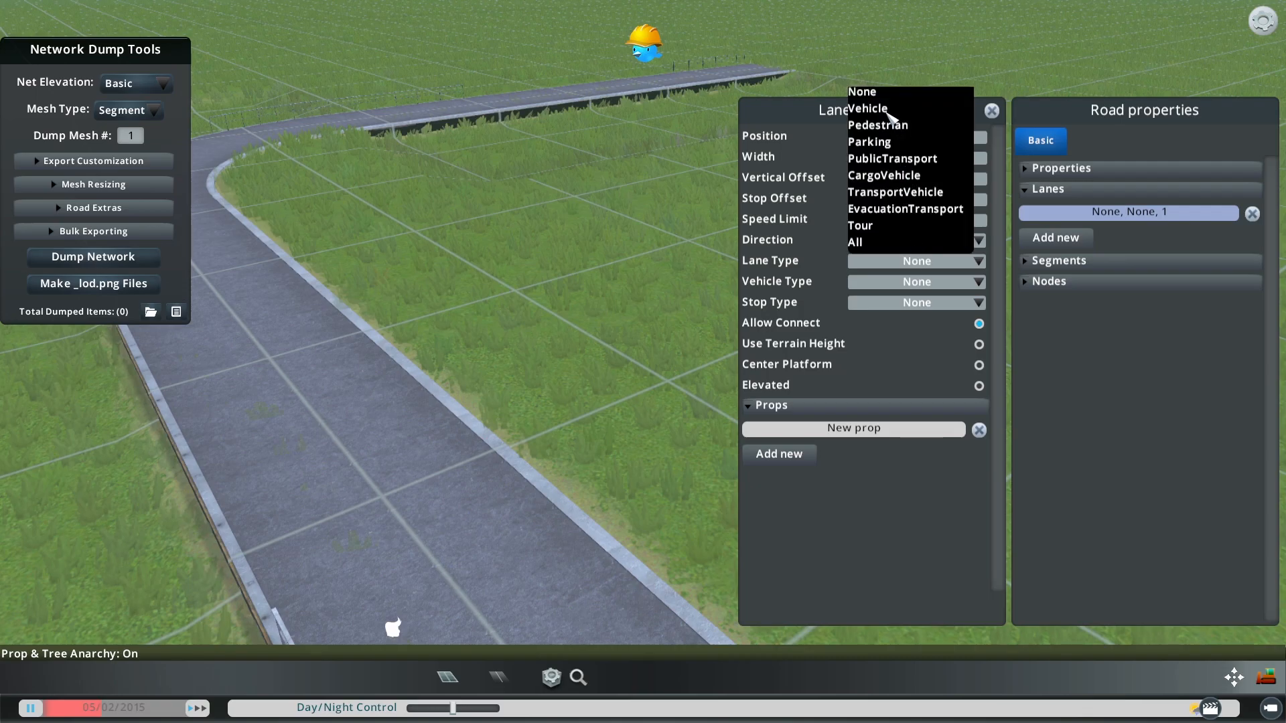
{"action": "left_click", "coordinate": [882, 128]}
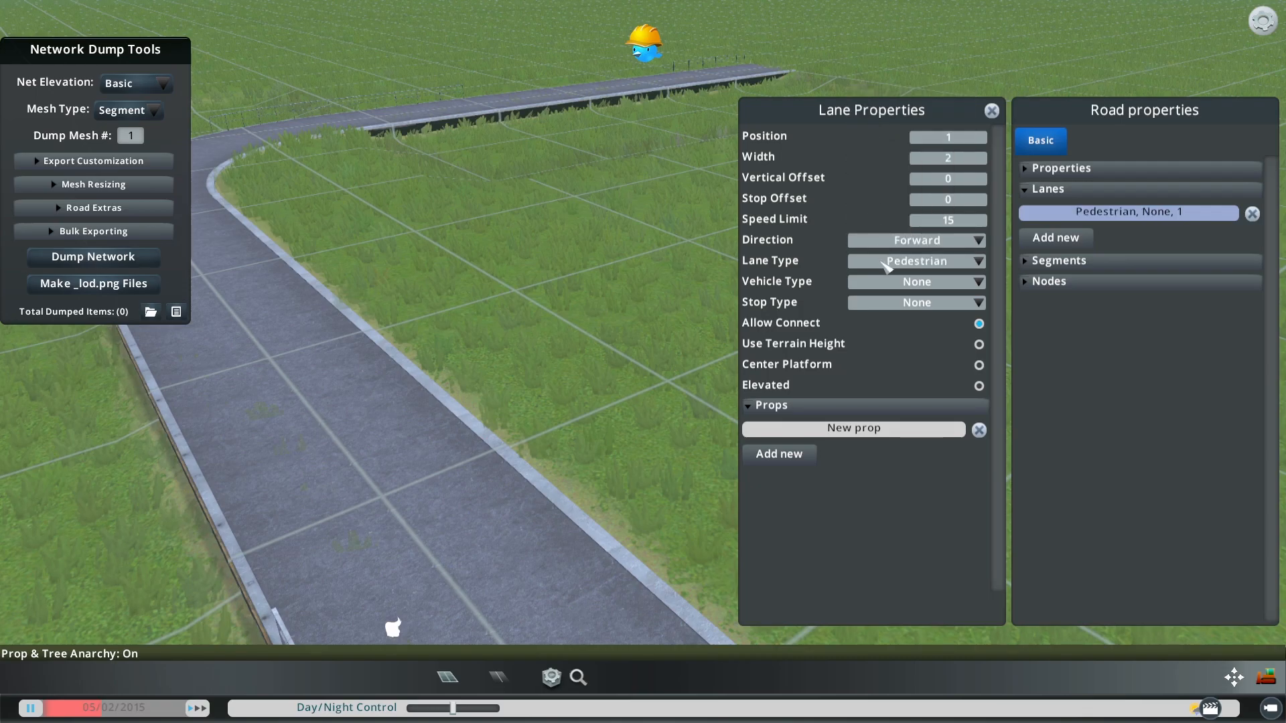
{"action": "left_click", "coordinate": [935, 283]}
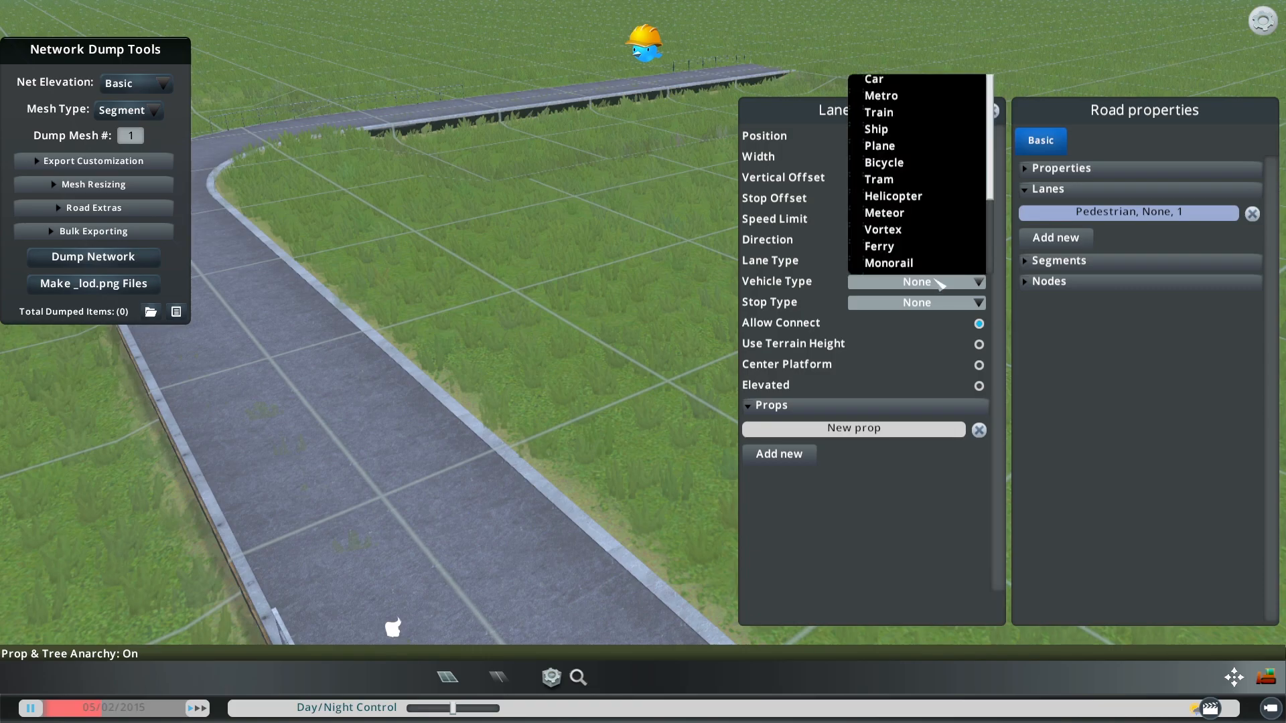
{"action": "left_click", "coordinate": [907, 167]}
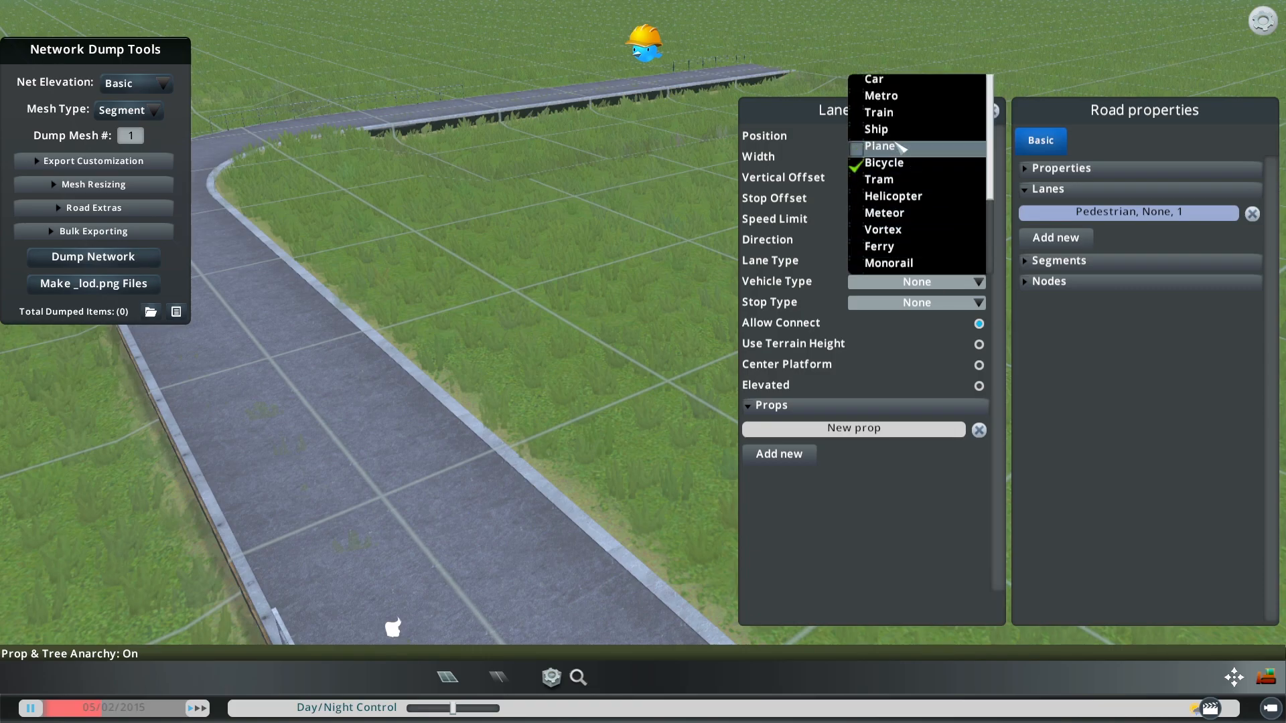
{"action": "left_click", "coordinate": [803, 115]}
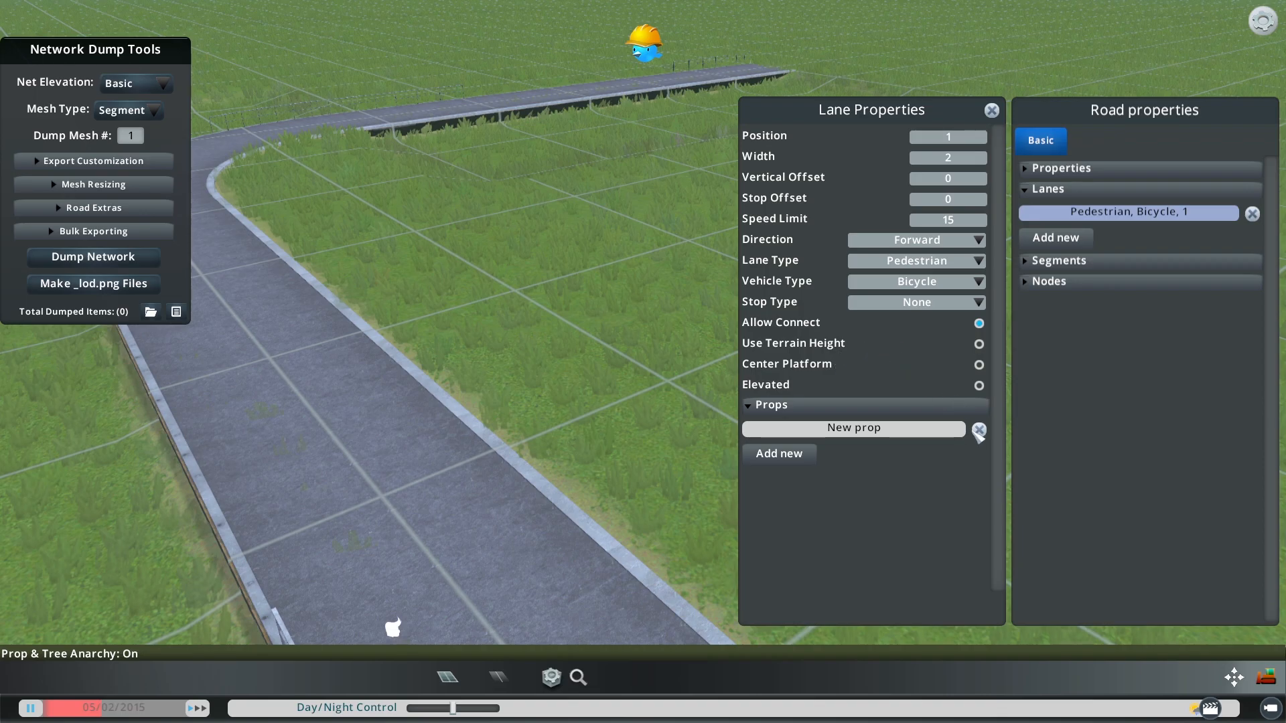
- Delete the unassigned prop from the pedestrian lane, add a second lane to the quay and expand the general properties
{"action": "left_click", "coordinate": [979, 429]}
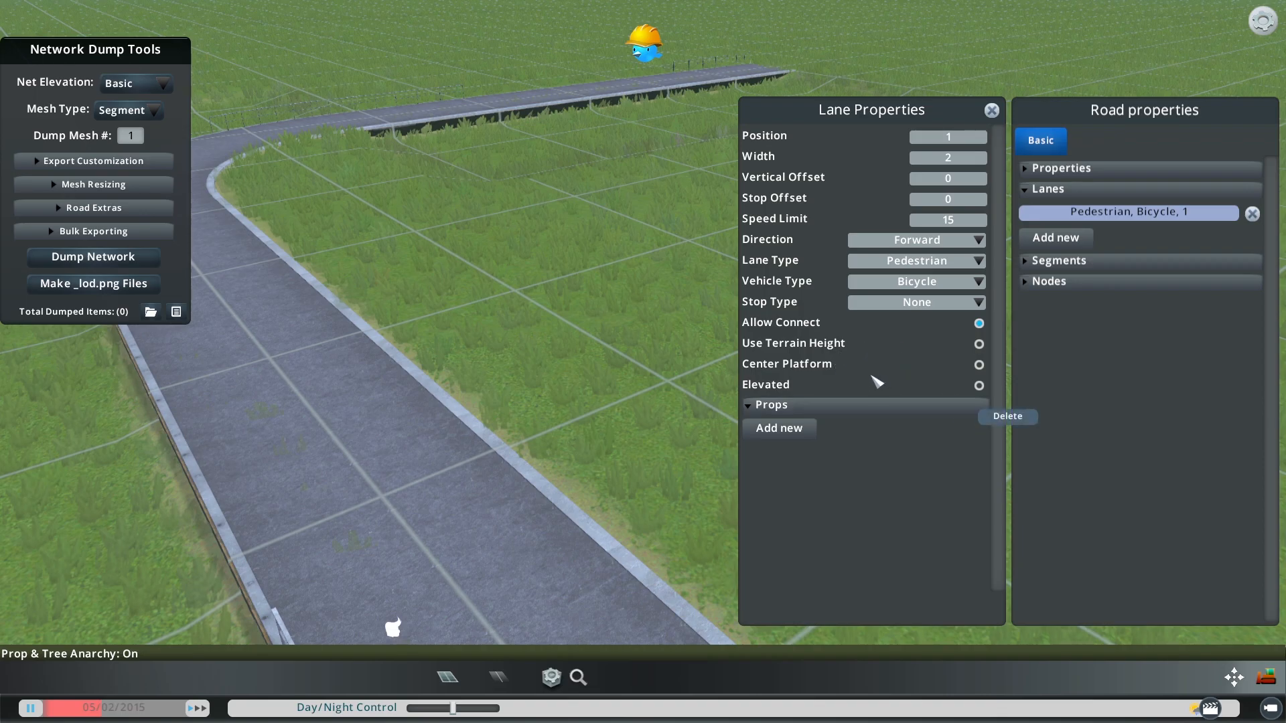
{"action": "left_click", "coordinate": [992, 110]}
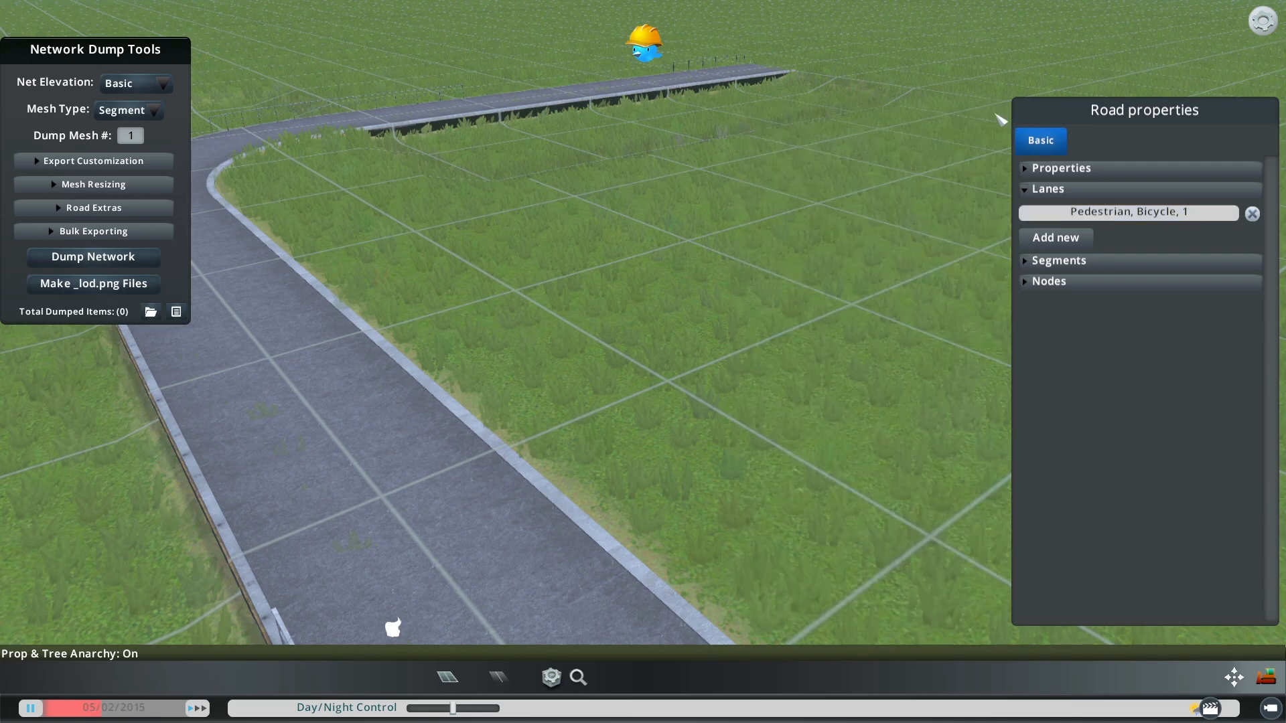
{"action": "left_click", "coordinate": [1082, 239]}
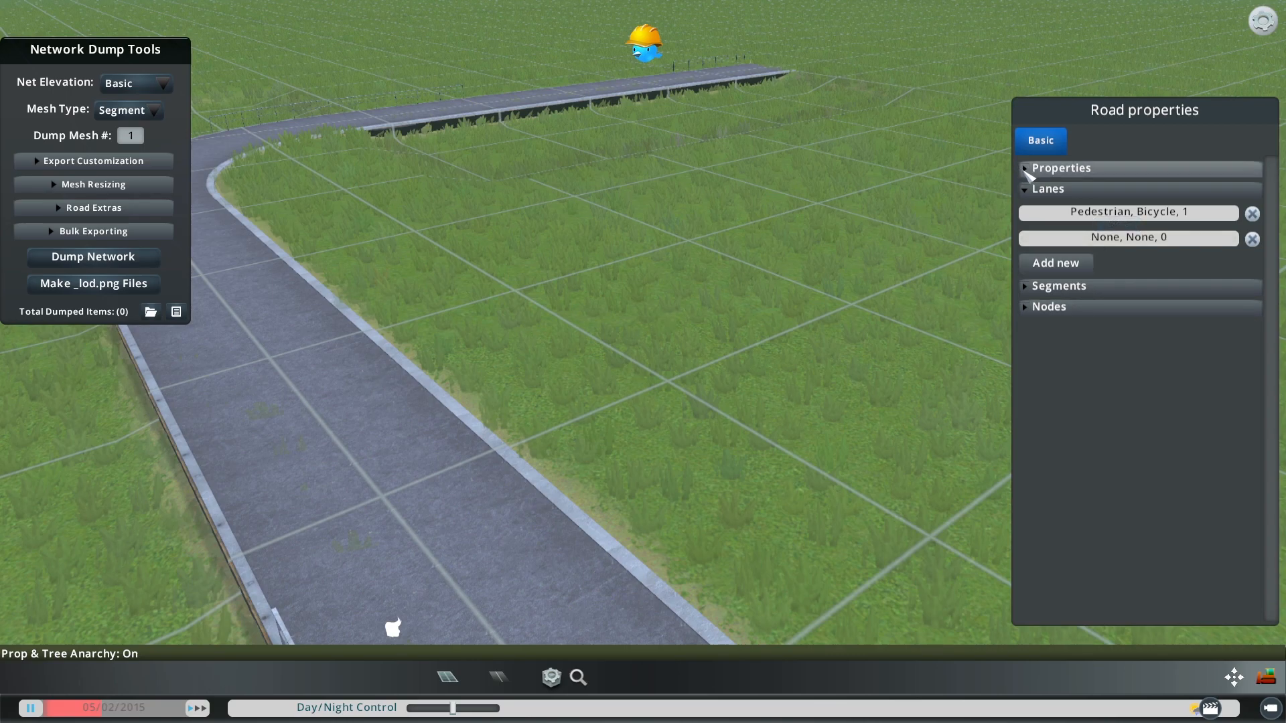
{"action": "left_click", "coordinate": [1030, 169]}
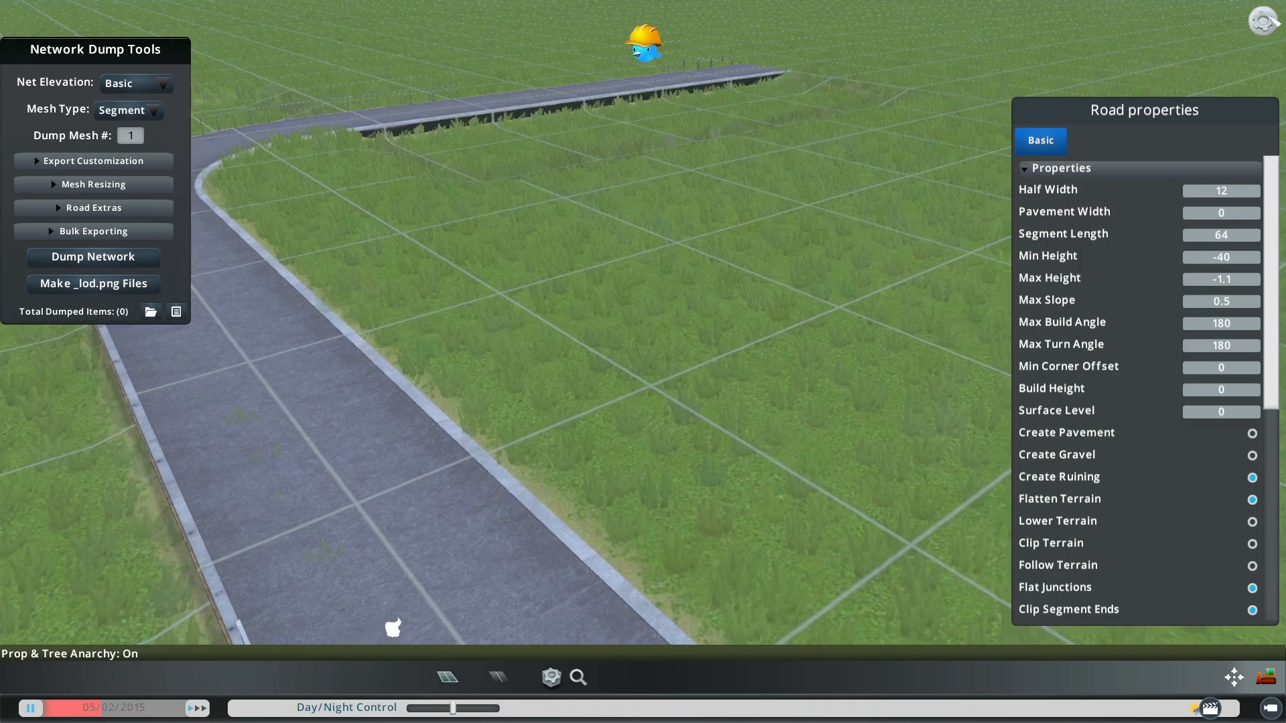
{"action": "key", "text": "Escape"}
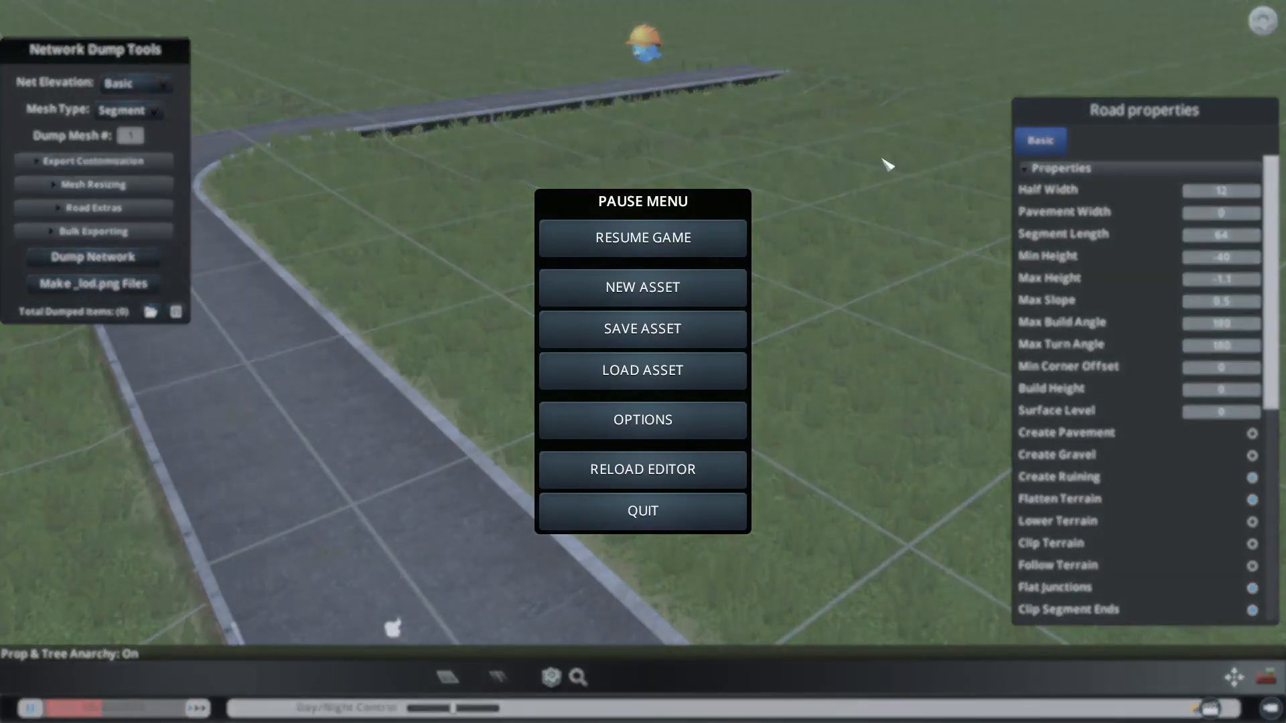
{"action": "left_click", "coordinate": [622, 336]}
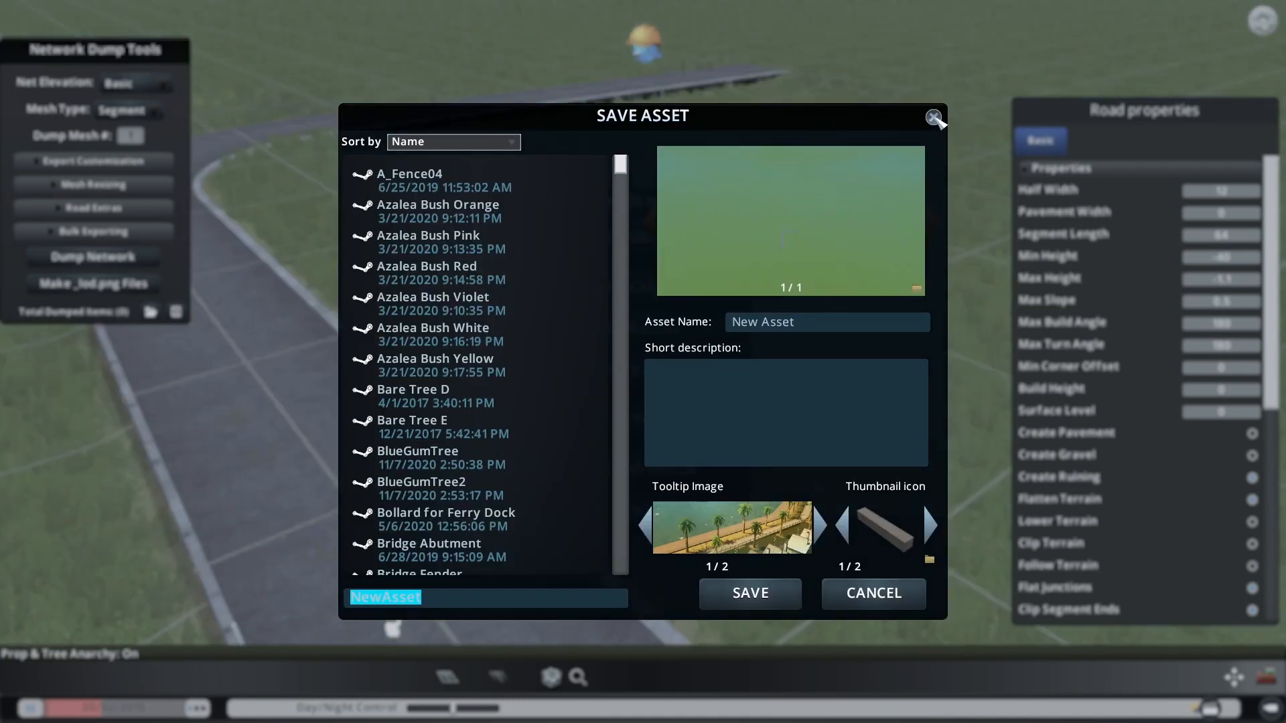
{"action": "left_click", "coordinate": [874, 594]}
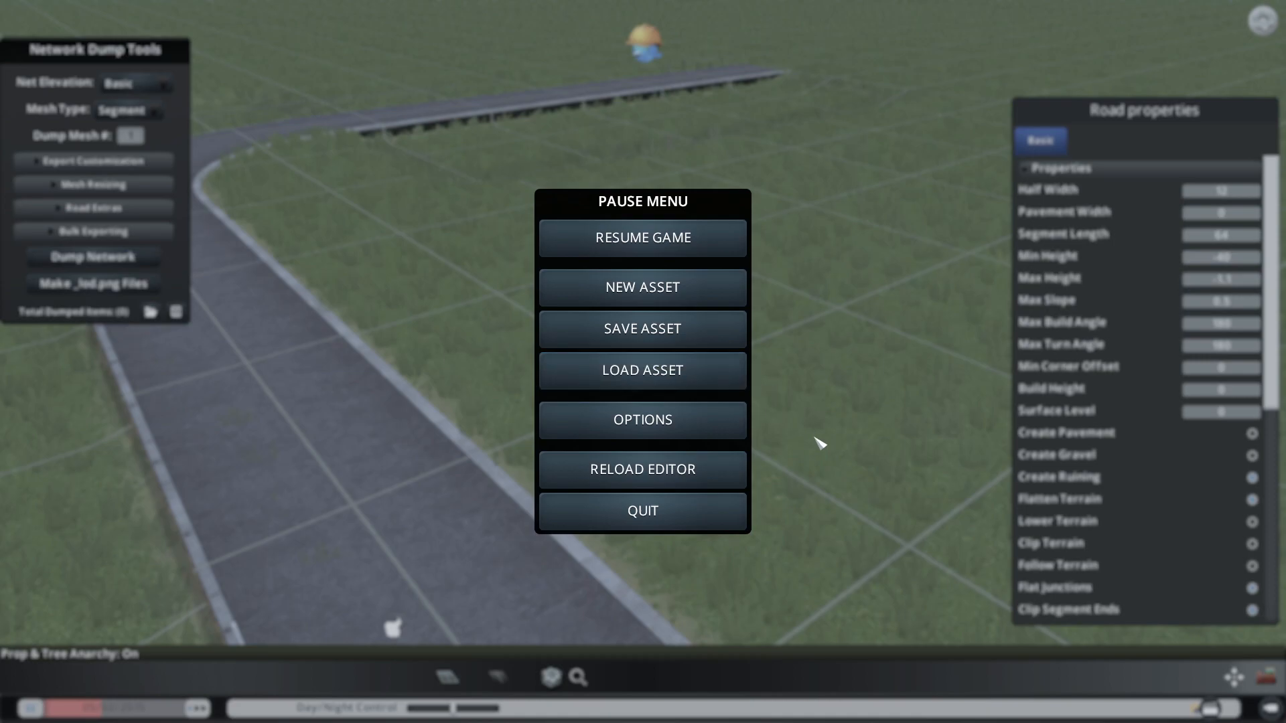
{"action": "key", "text": "Escape"}
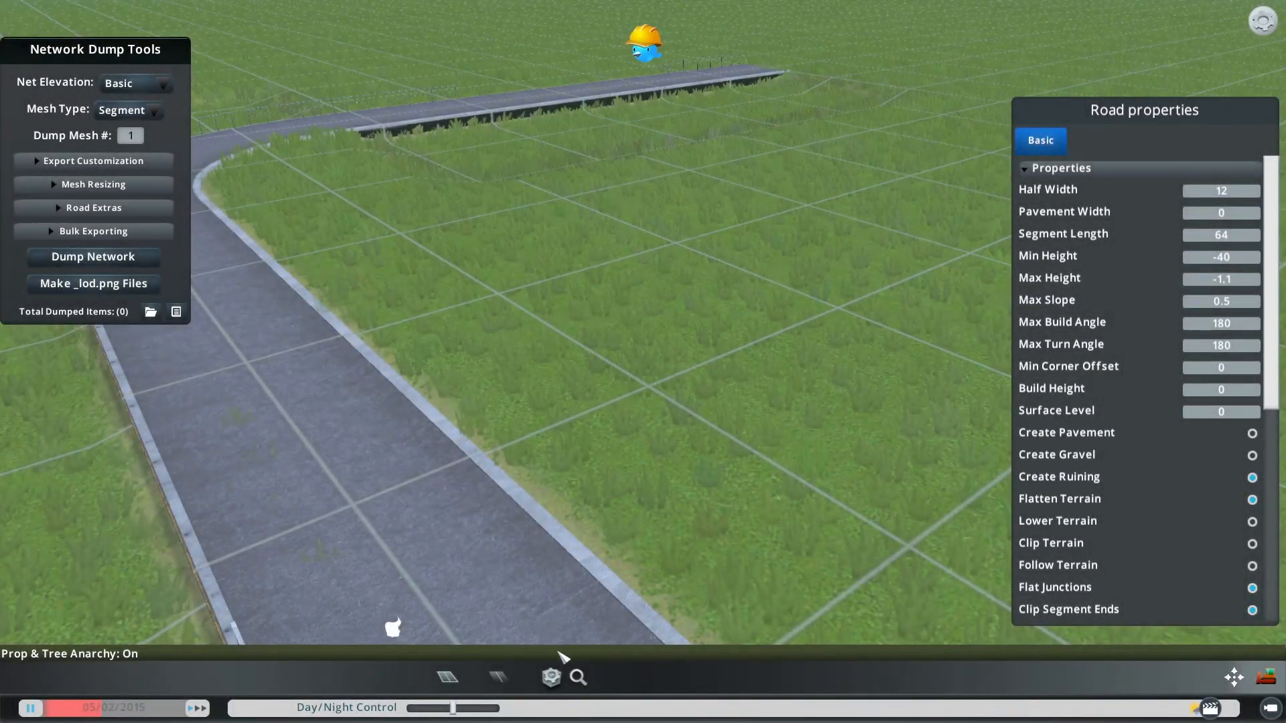
- Open the snapshot tool and preview the thumbnail and tooltip framings over the quay
{"action": "left_click", "coordinate": [550, 677]}
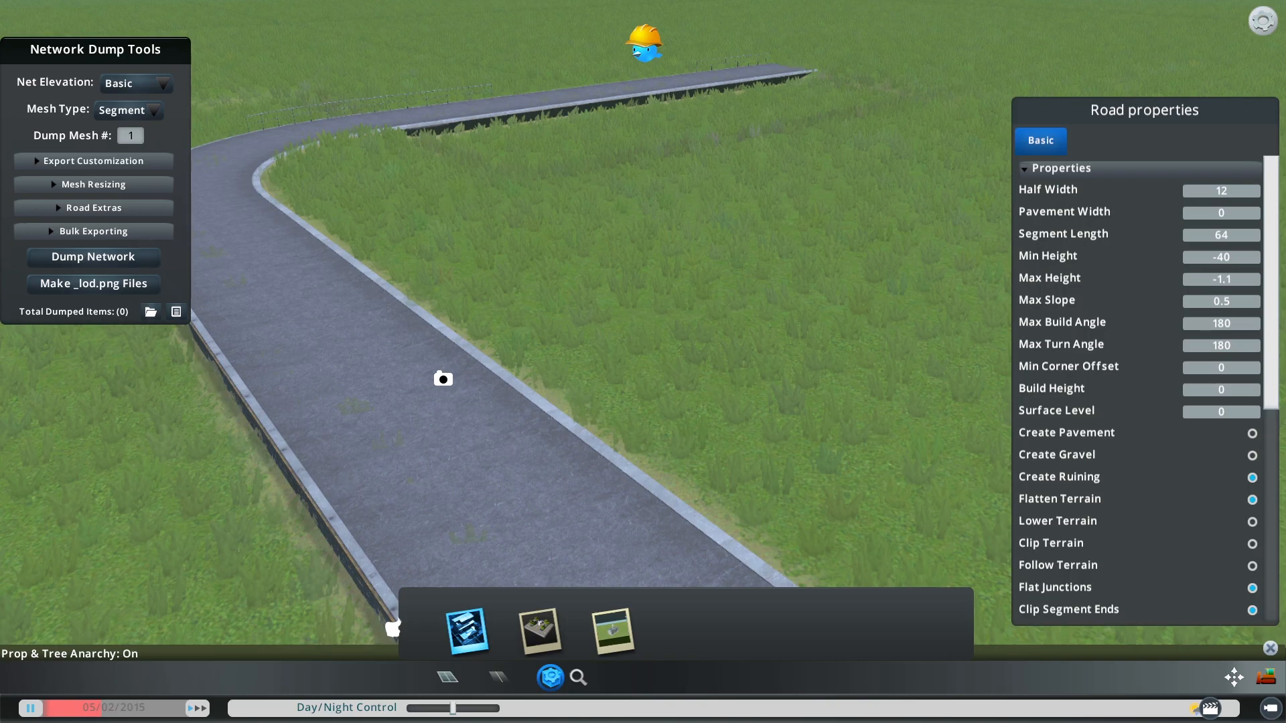
{"action": "left_click", "coordinate": [539, 629]}
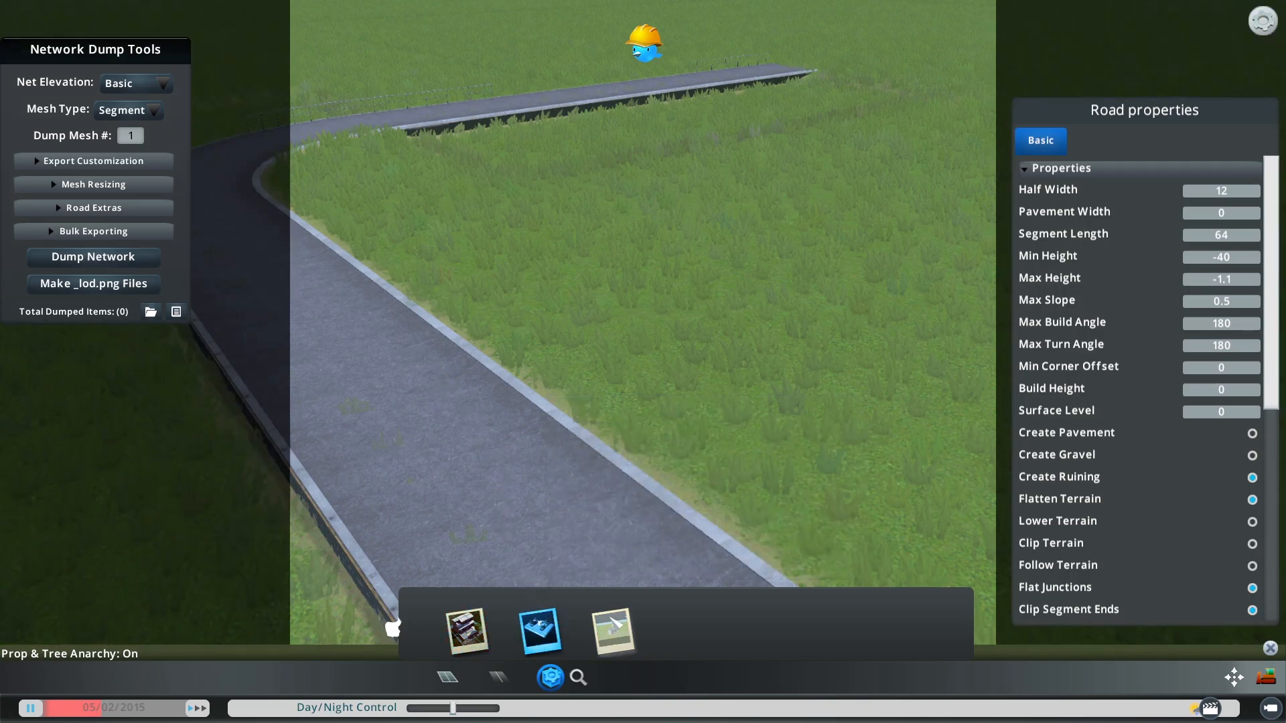
{"action": "left_click", "coordinate": [612, 630]}
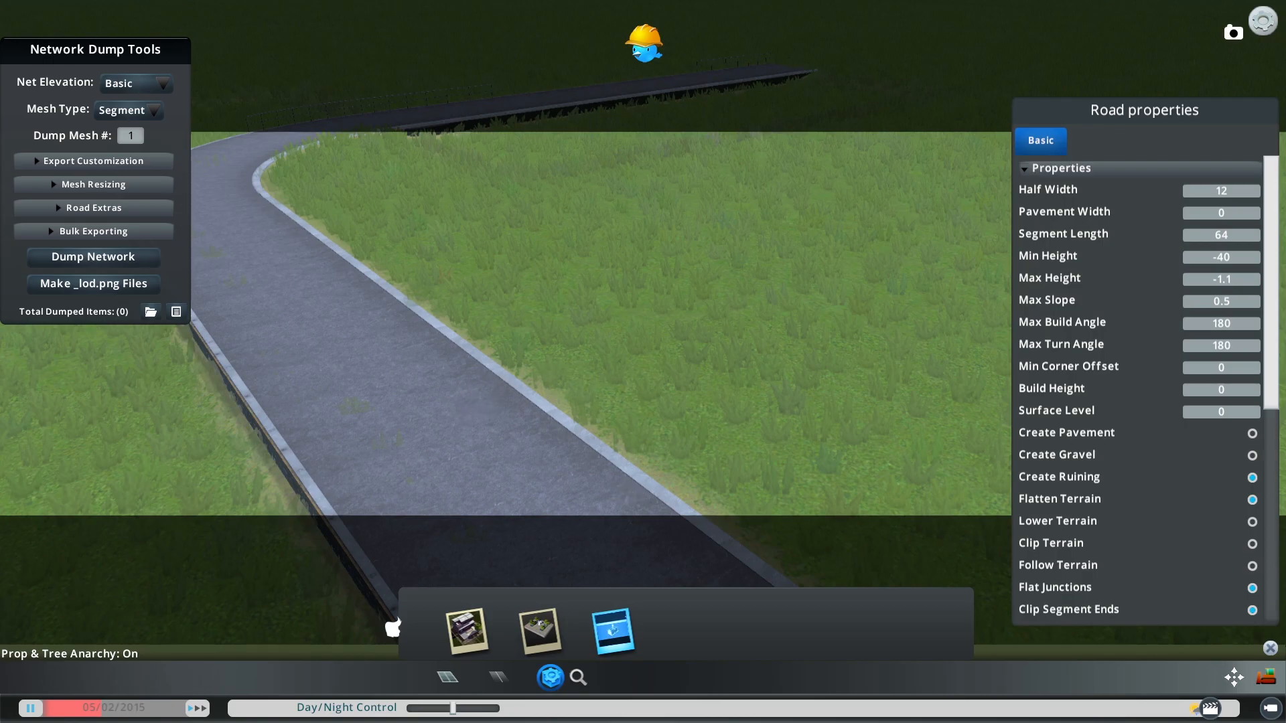
- From the asset save dialog, open the folders holding the thumbnail and tooltip images and the snapshots, and examine their files
{"action": "key", "text": "Escape"}
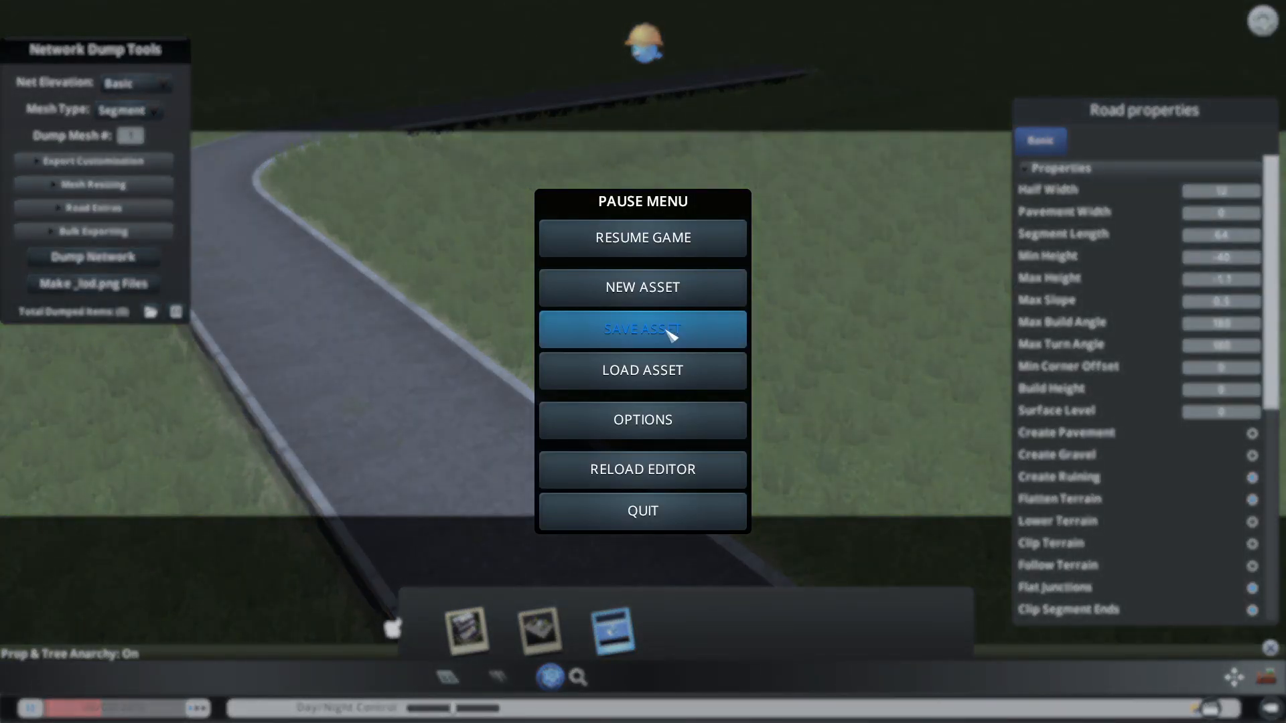
{"action": "left_click", "coordinate": [671, 336]}
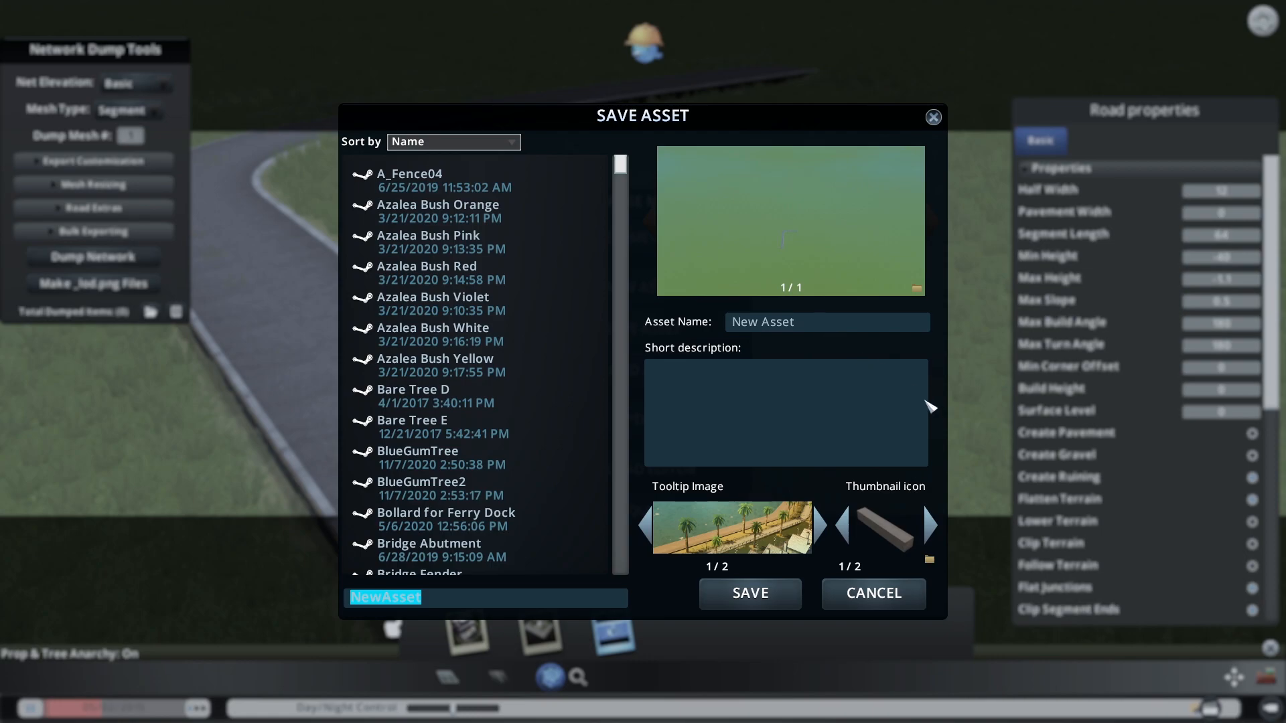
{"action": "left_click", "coordinate": [931, 562]}
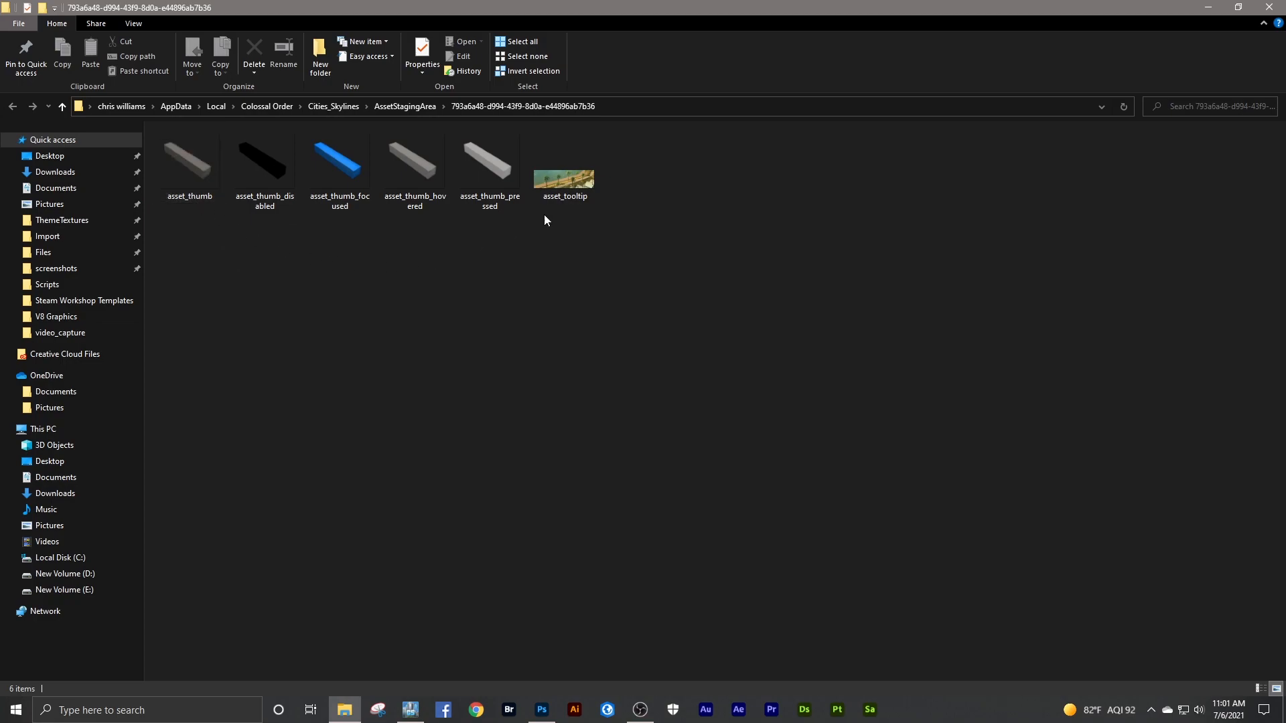
{"action": "mouse_move", "coordinate": [579, 182]}
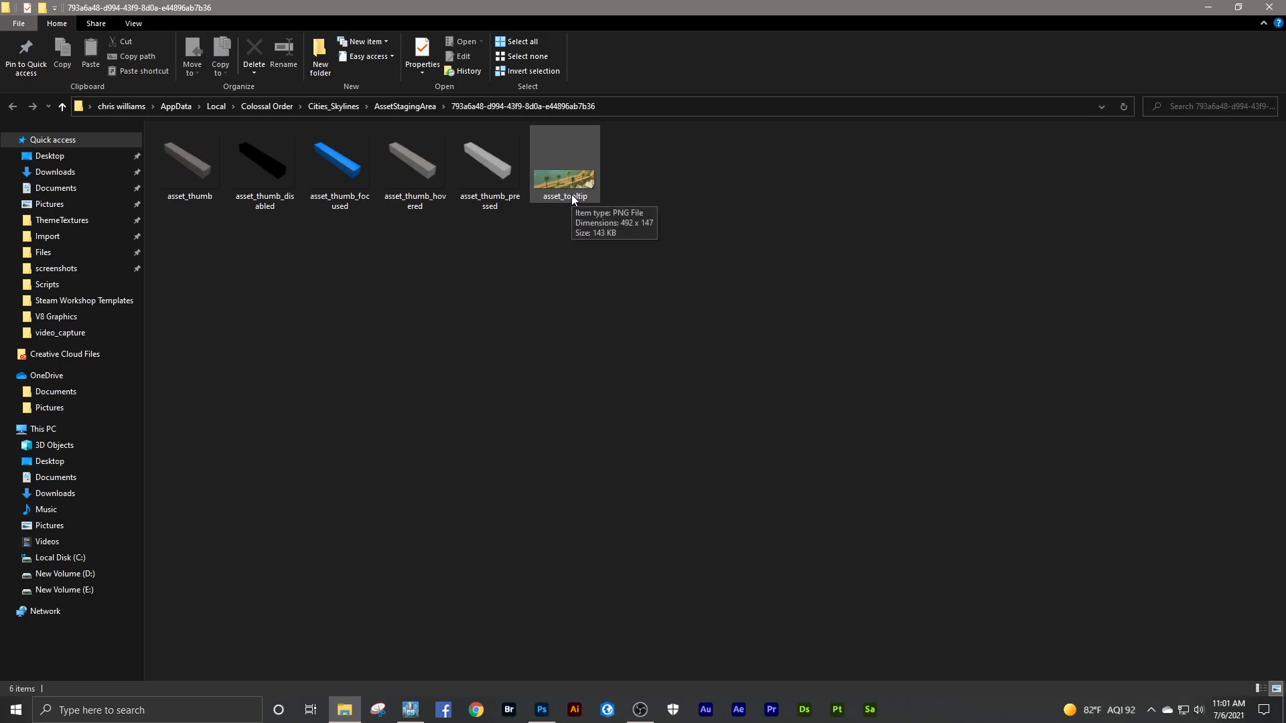
{"action": "left_click", "coordinate": [1260, 12]}
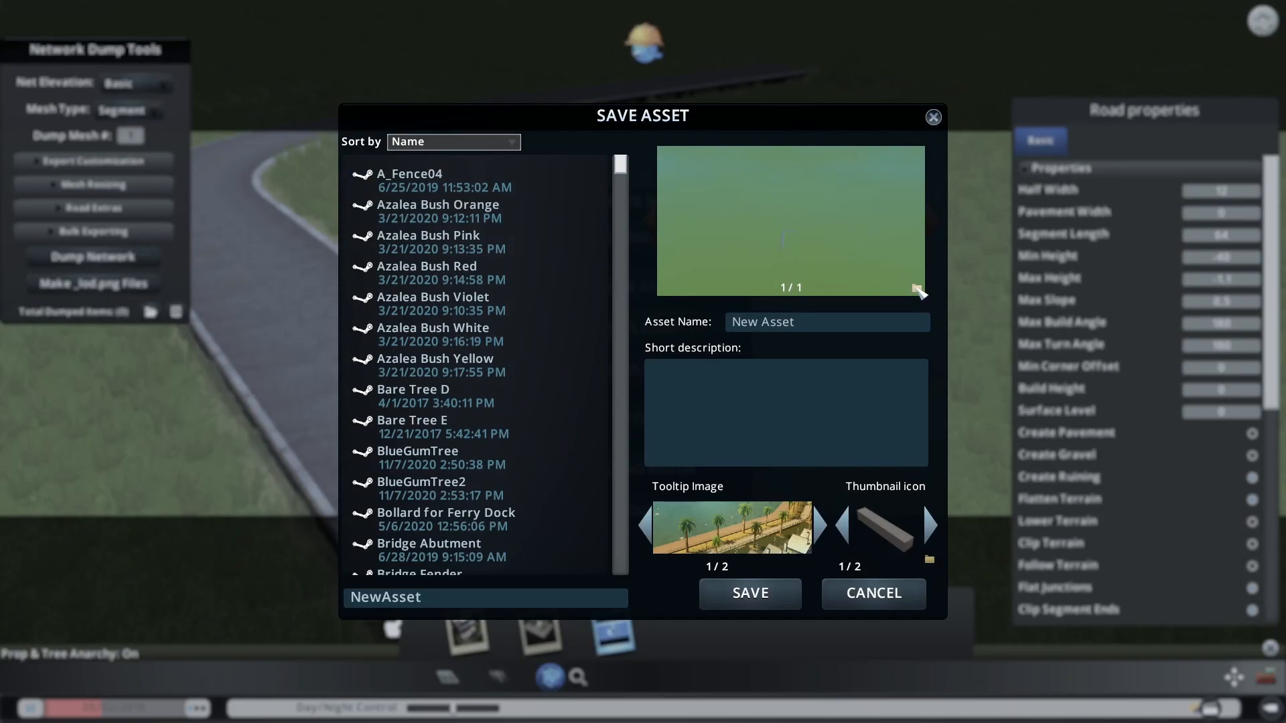
{"action": "left_click", "coordinate": [917, 289]}
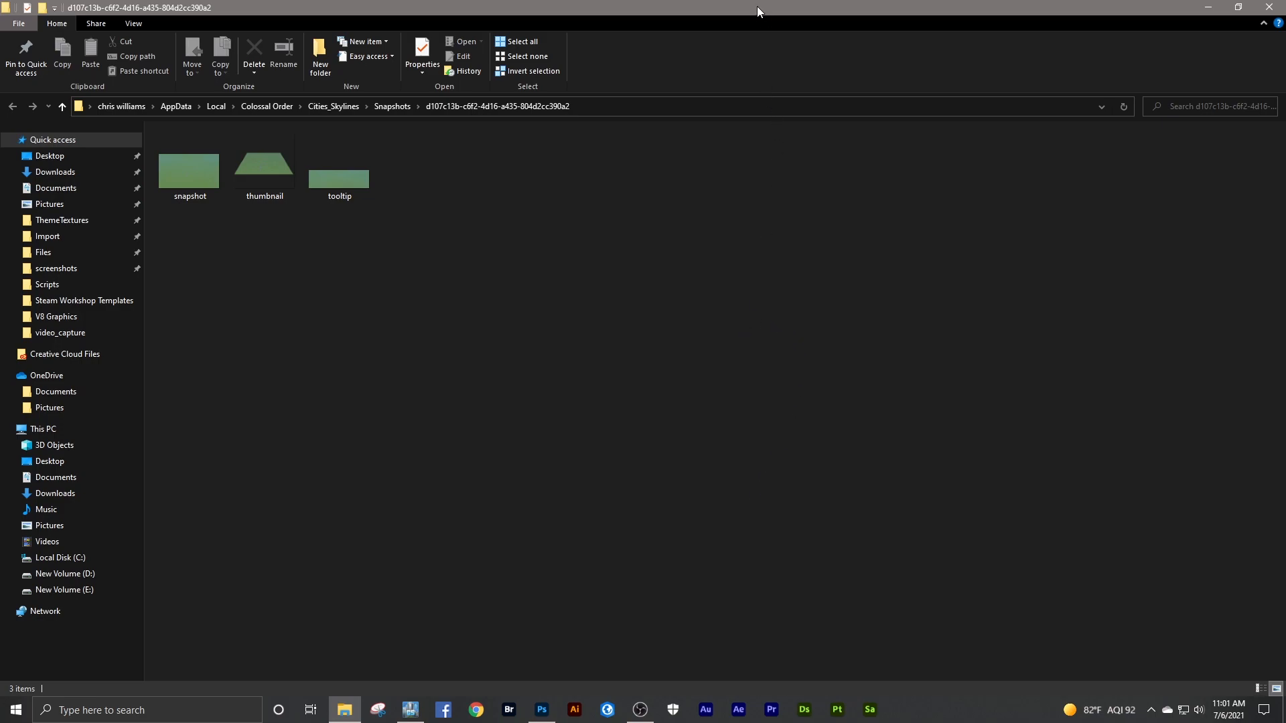
{"action": "left_click_drag", "start_coordinate": [757, 7], "coordinate": [1285, 78]}
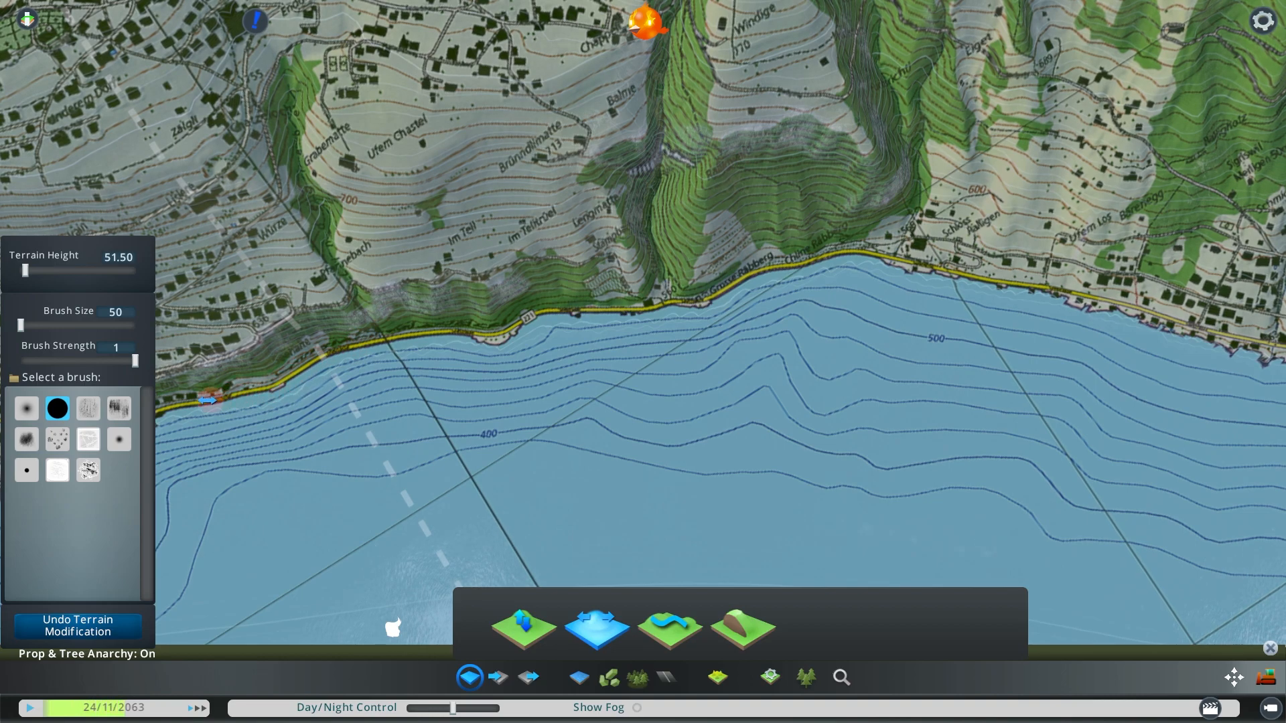
- In the map editor, hide the topographic map overlay and examine the lakeshore where the road ends near the cliffs
{"action": "mouse_move", "coordinate": [1, 513]}
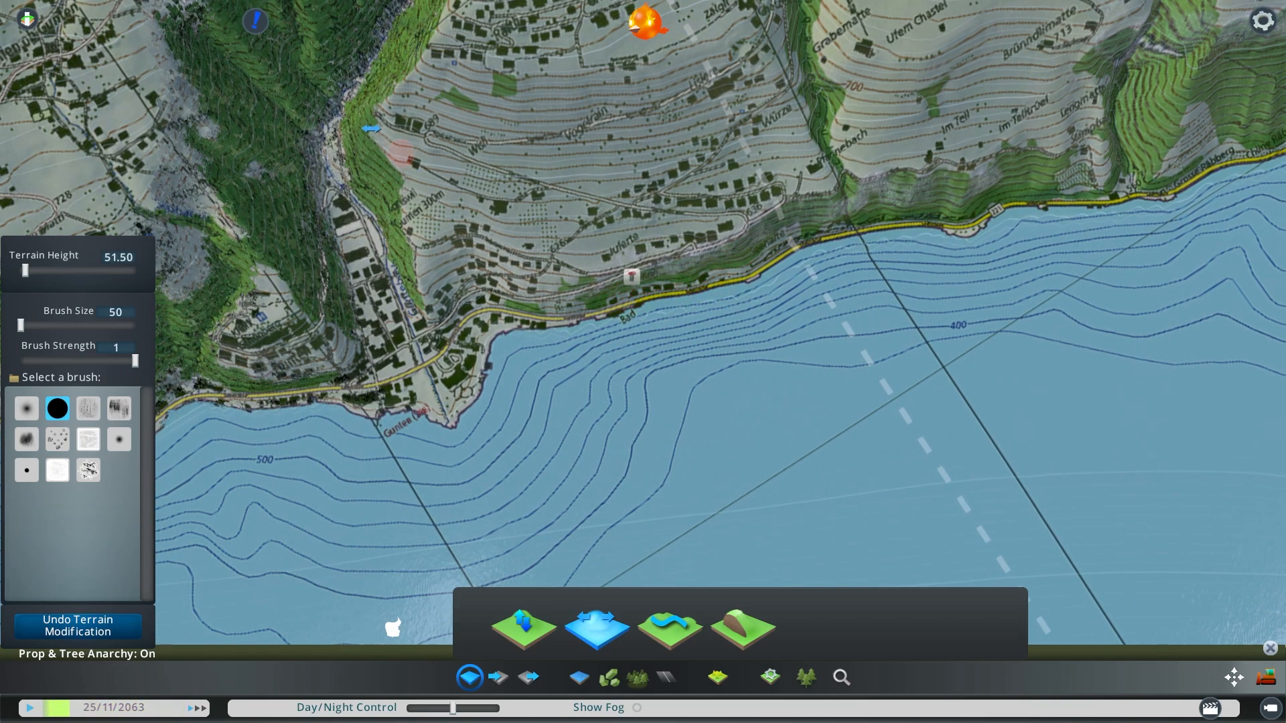
{"action": "left_click", "coordinate": [256, 23]}
{"action": "scroll", "coordinate": [468, 203], "scroll_direction": "up", "scroll_amount": 5}
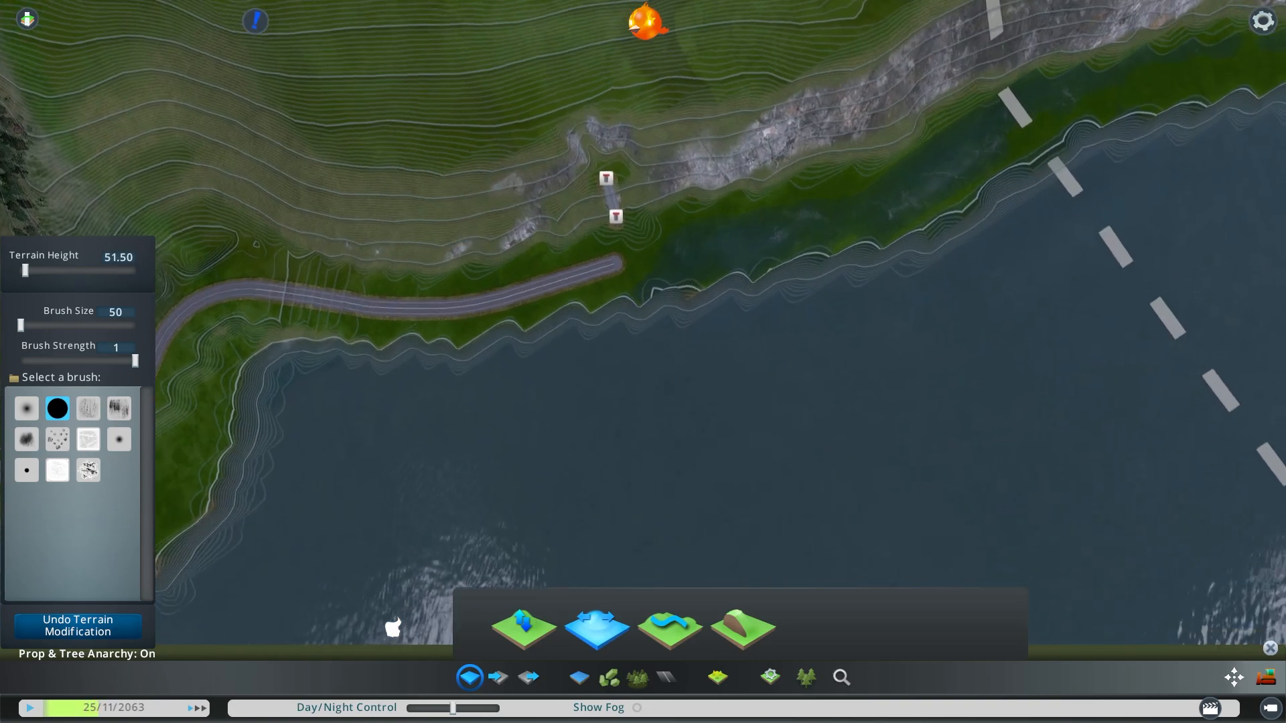
{"action": "middle_click_drag", "start_coordinate": [468, 204], "coordinate": [637, 362]}
{"action": "scroll", "coordinate": [637, 362], "scroll_direction": "up", "scroll_amount": 4}
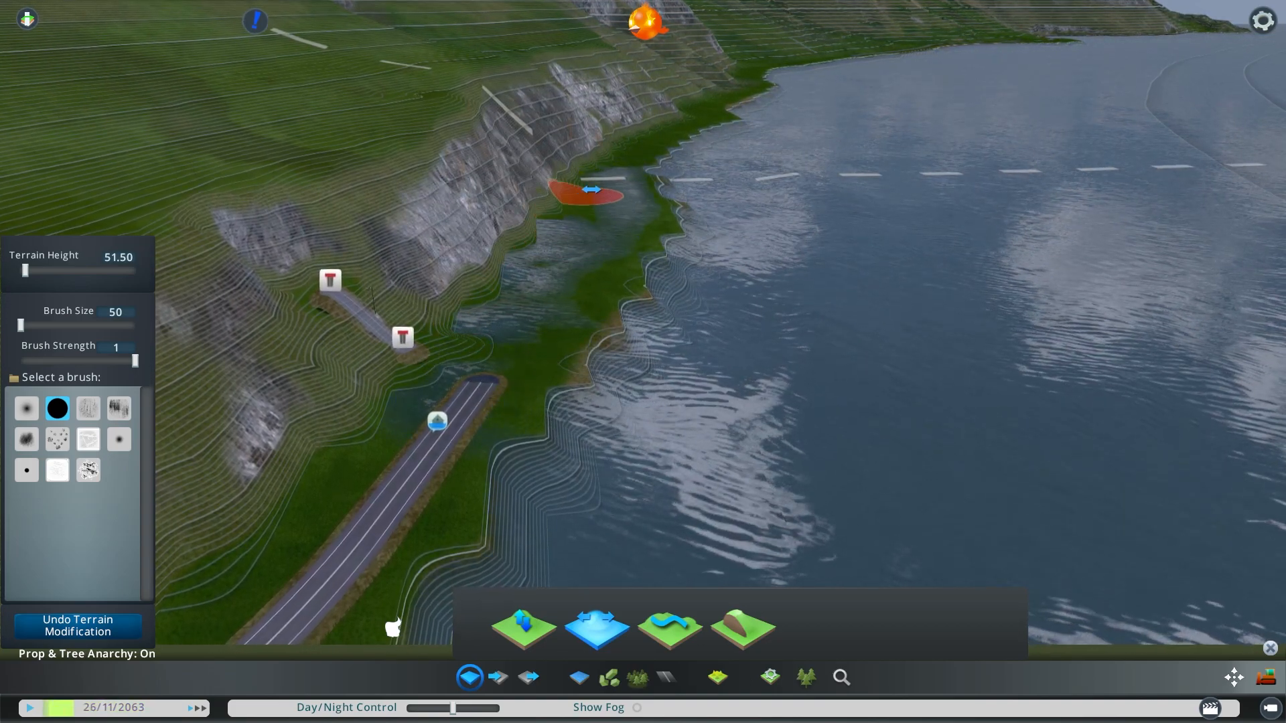
{"action": "scroll", "coordinate": [587, 193], "scroll_direction": "up", "scroll_amount": 5}
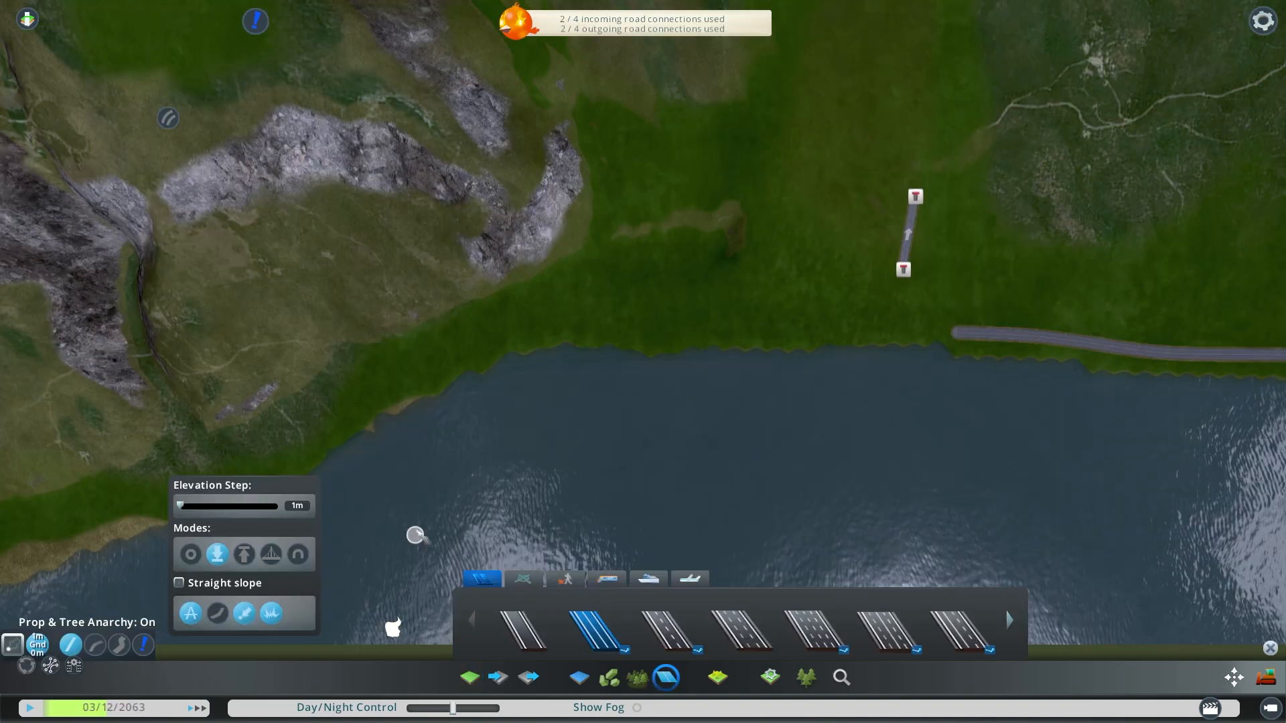
- Enable the parallel terraforming and seawall networks, show the topographic overlay, and lay a straight road segment along the mapped lakeshore below Schloss Ralligen
{"action": "left_click", "coordinate": [168, 119]}
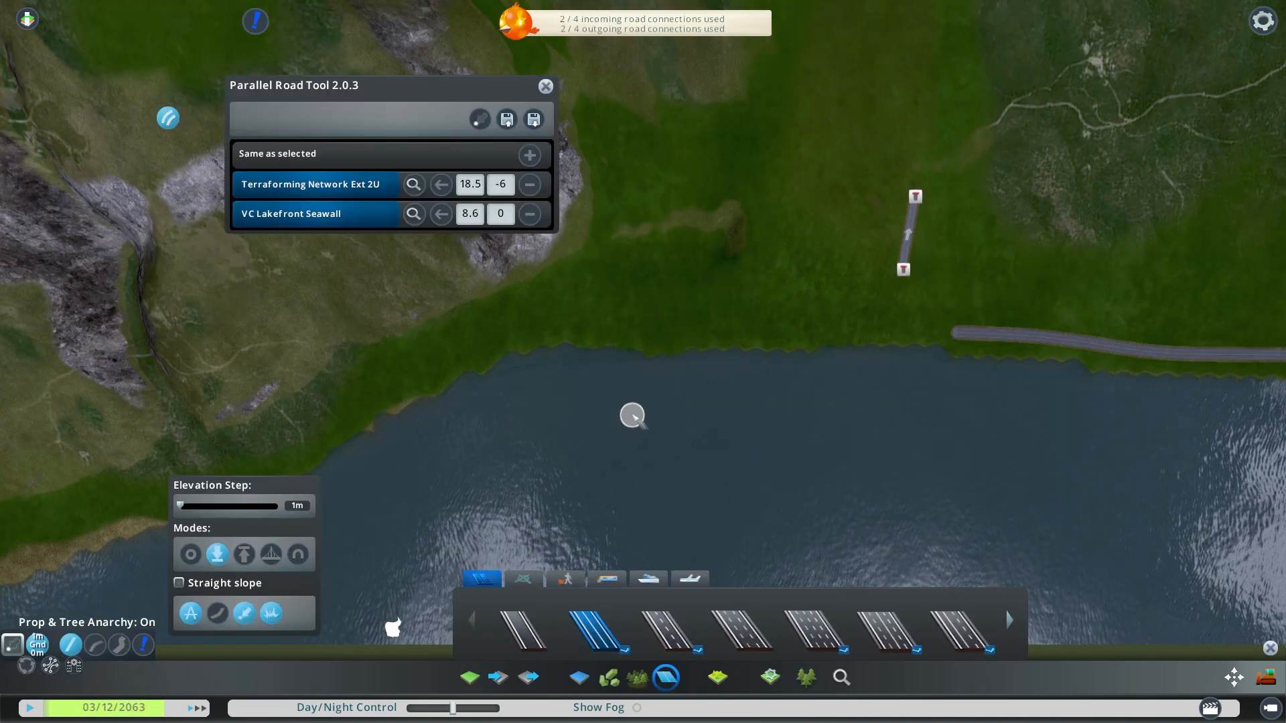
{"action": "left_click", "coordinate": [258, 28]}
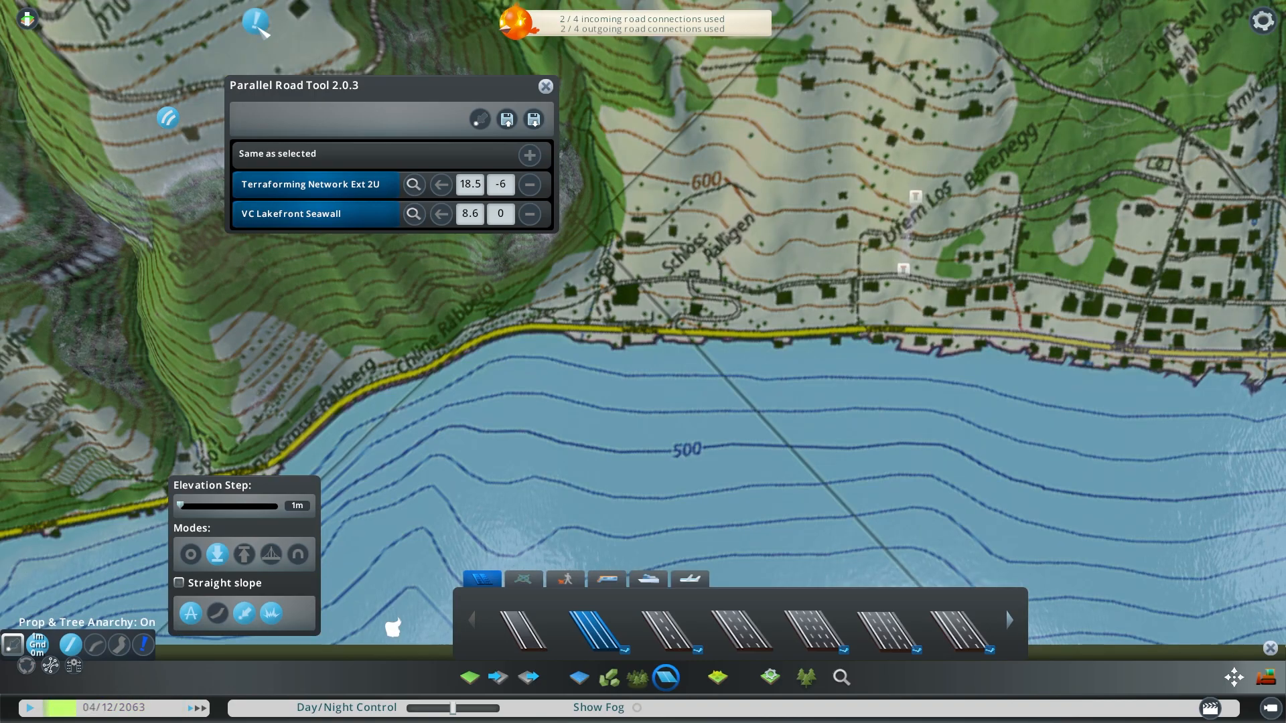
{"action": "scroll", "coordinate": [761, 385], "scroll_direction": "up", "scroll_amount": 3}
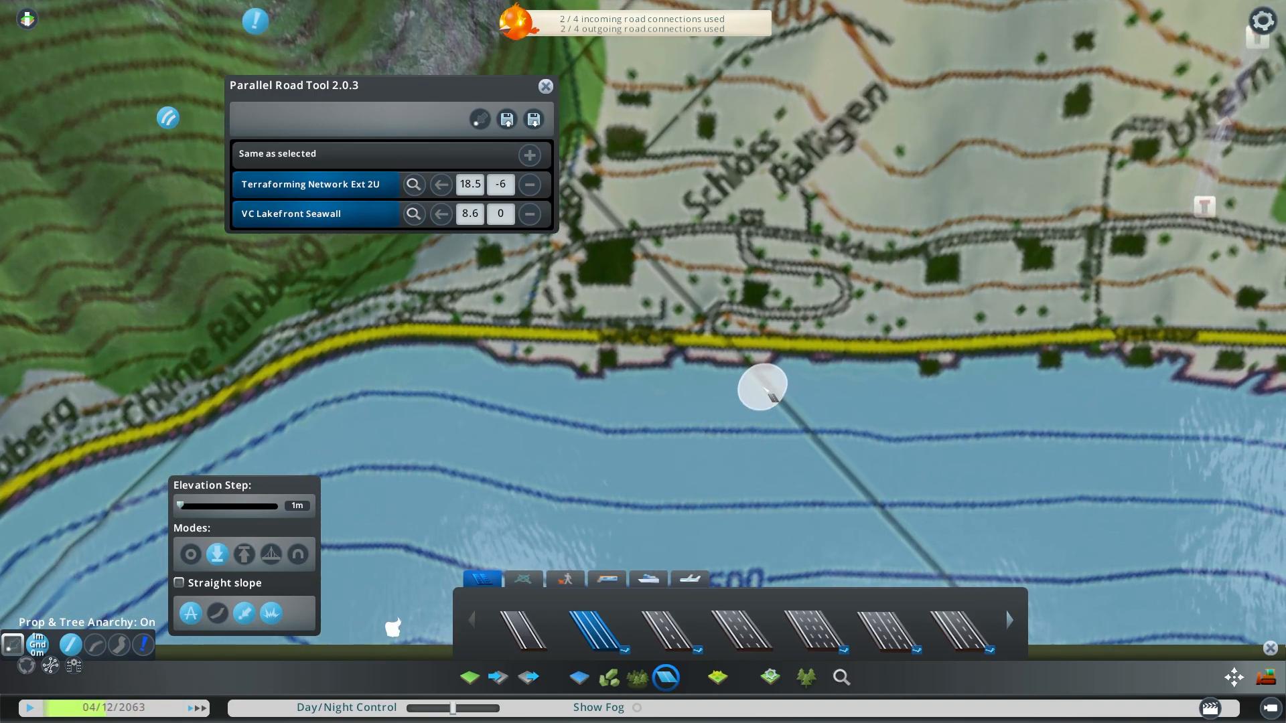
{"action": "scroll", "coordinate": [839, 395], "scroll_direction": "down", "scroll_amount": 1}
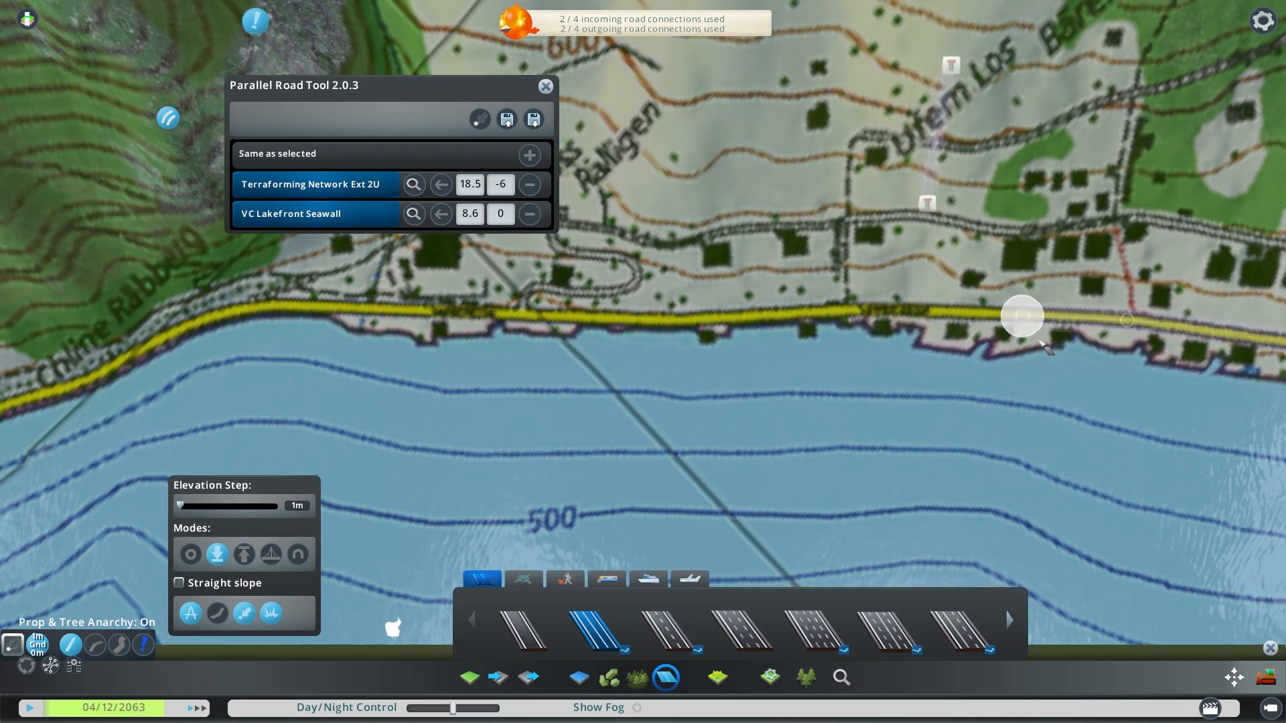
{"action": "left_click", "coordinate": [1023, 316]}
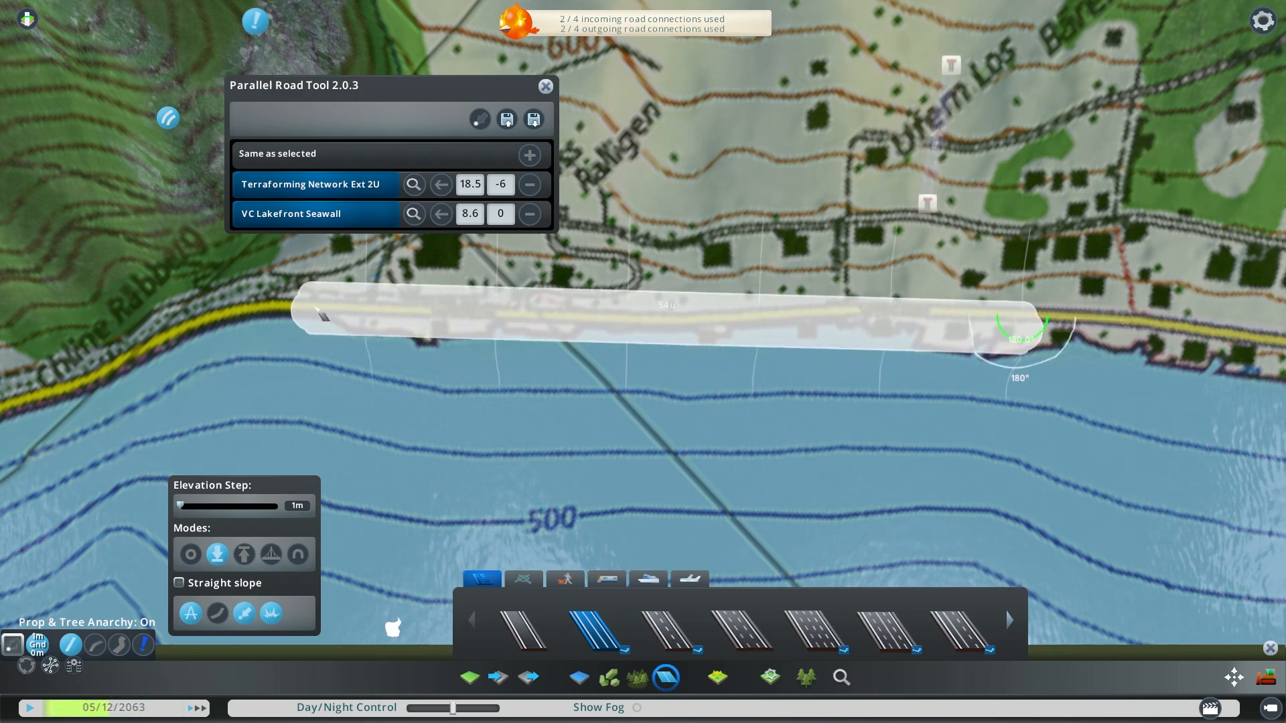
{"action": "left_click", "coordinate": [320, 314]}
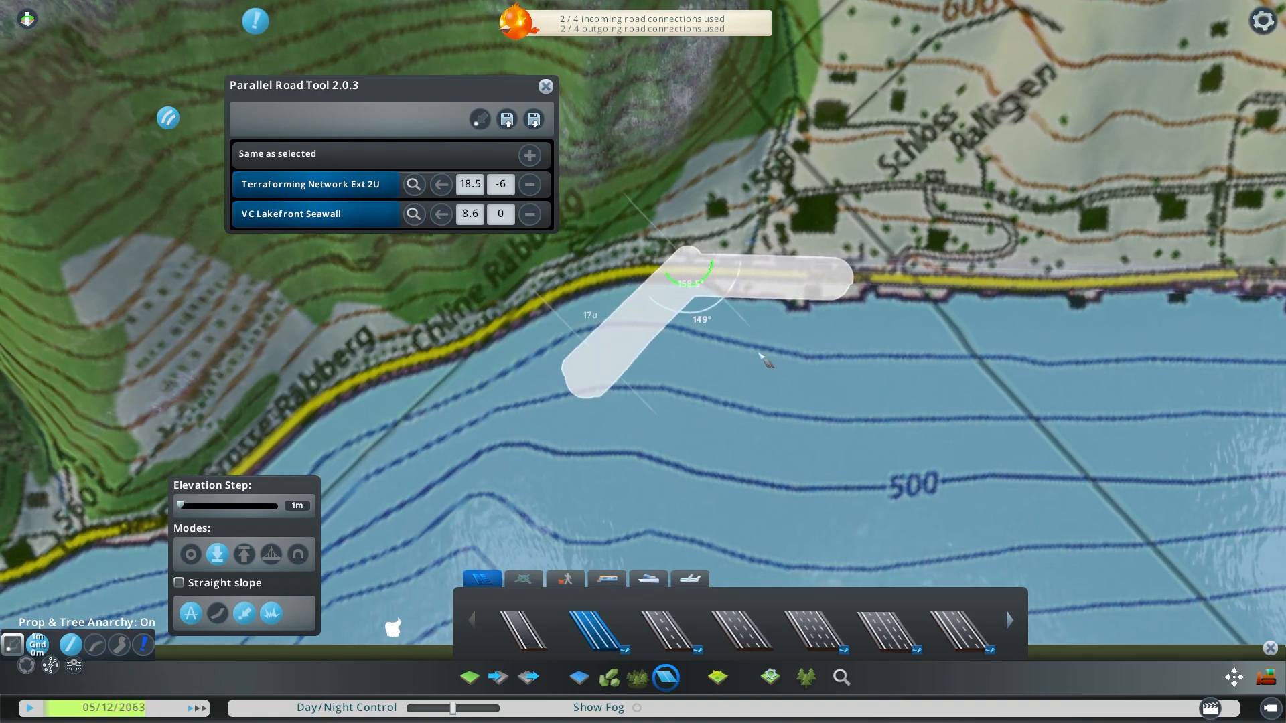
- Switch to free-form drawing and continue the road with curved segments along the mapped yellow shoreline road past Chline Rabberg
{"action": "right_click", "coordinate": [763, 353]}
{"action": "left_click", "coordinate": [119, 645]}
{"action": "left_click", "coordinate": [202, 613]}
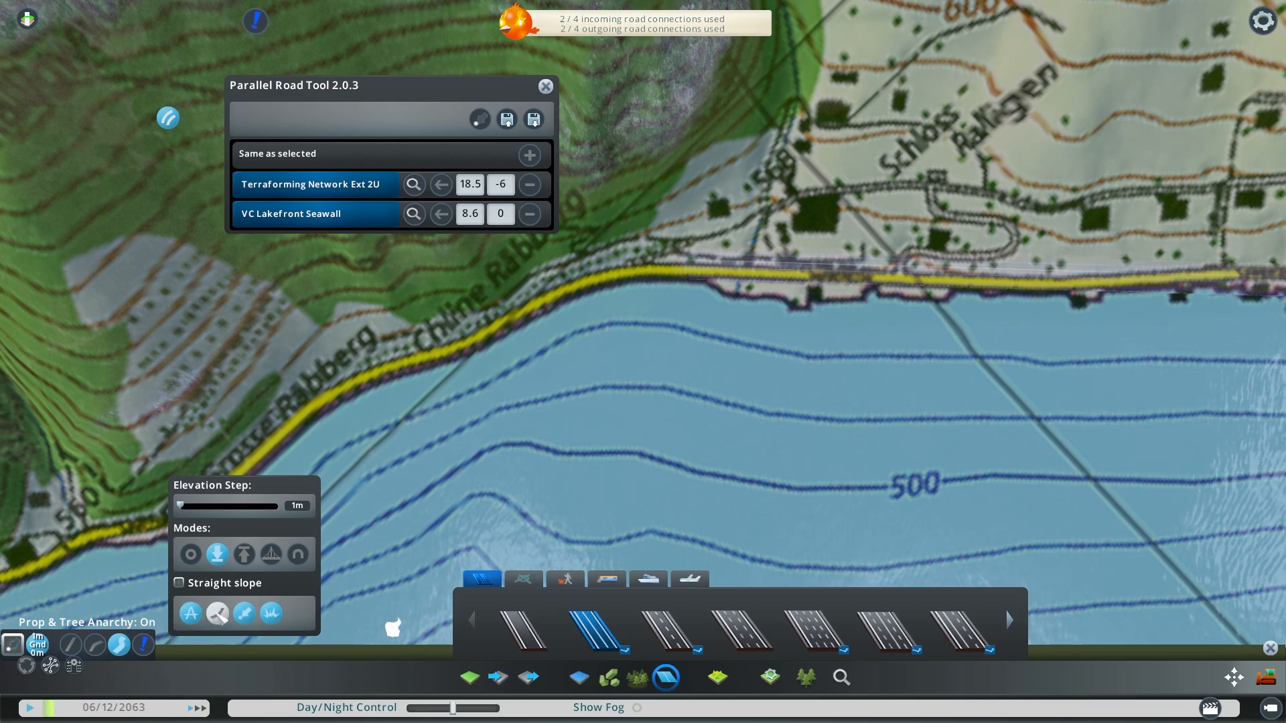
{"action": "left_click", "coordinate": [216, 612]}
{"action": "left_click", "coordinate": [866, 249]}
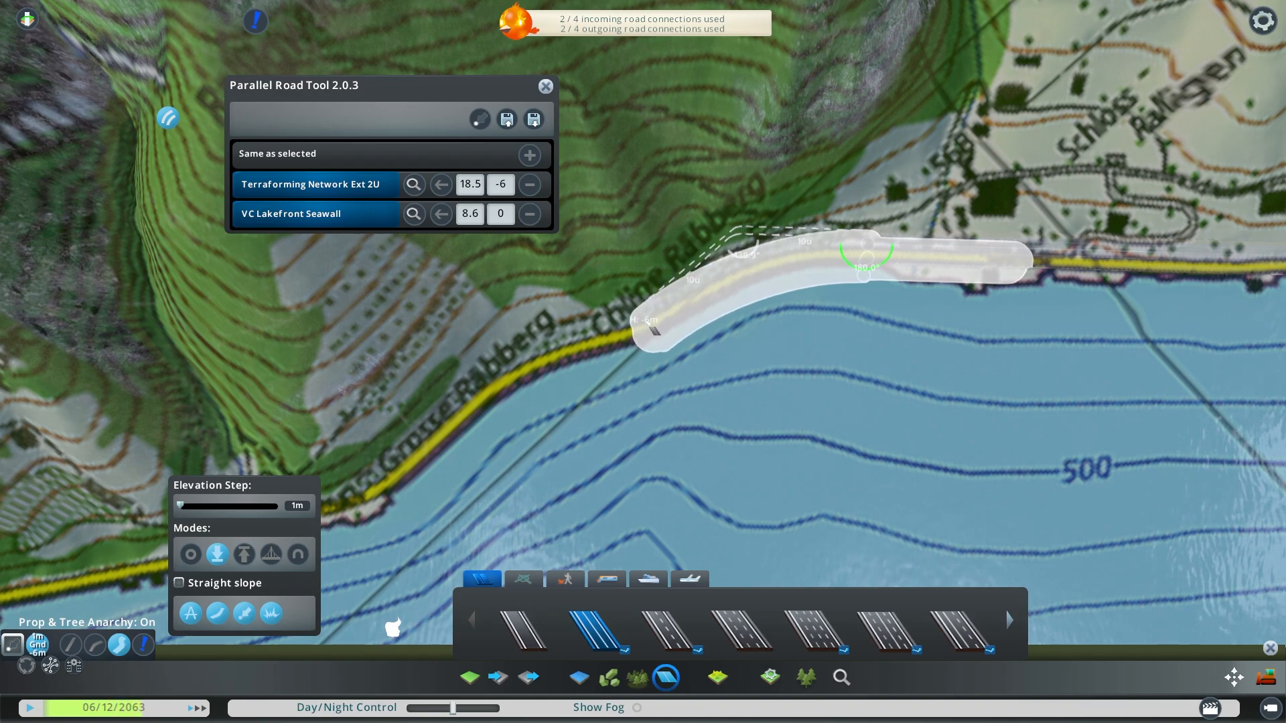
{"action": "left_click", "coordinate": [653, 330]}
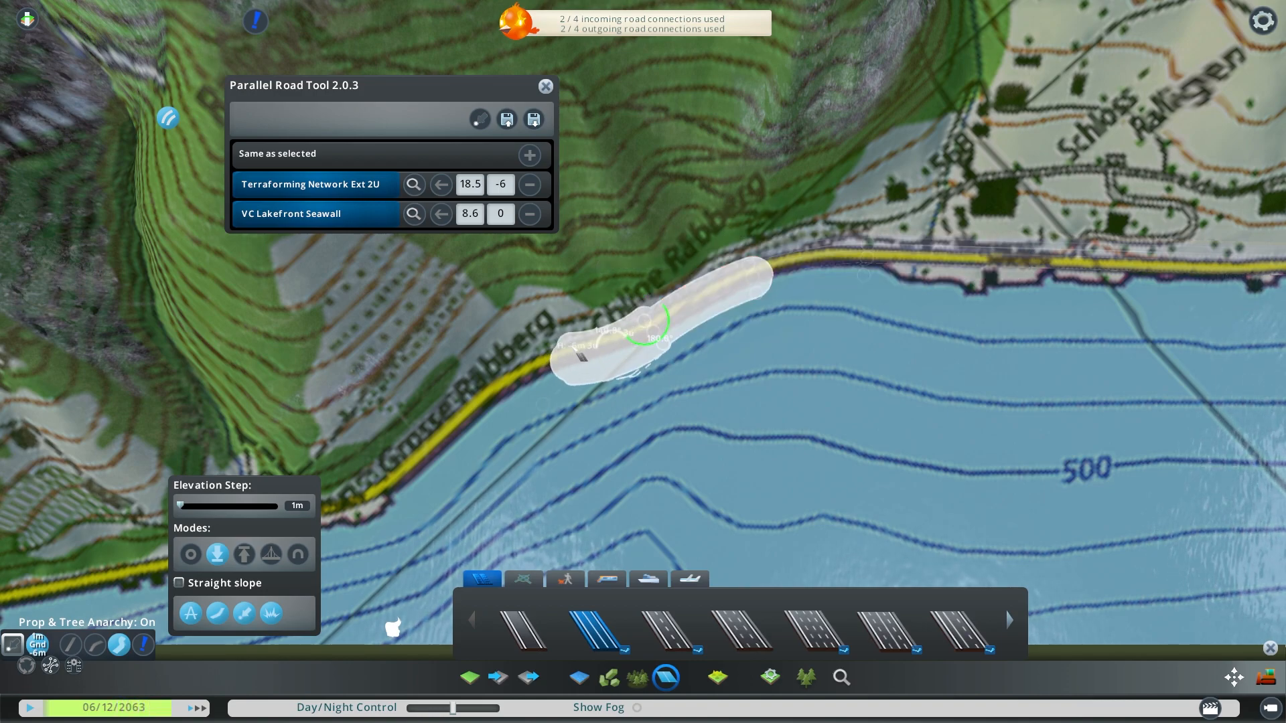
{"action": "left_click", "coordinate": [581, 358]}
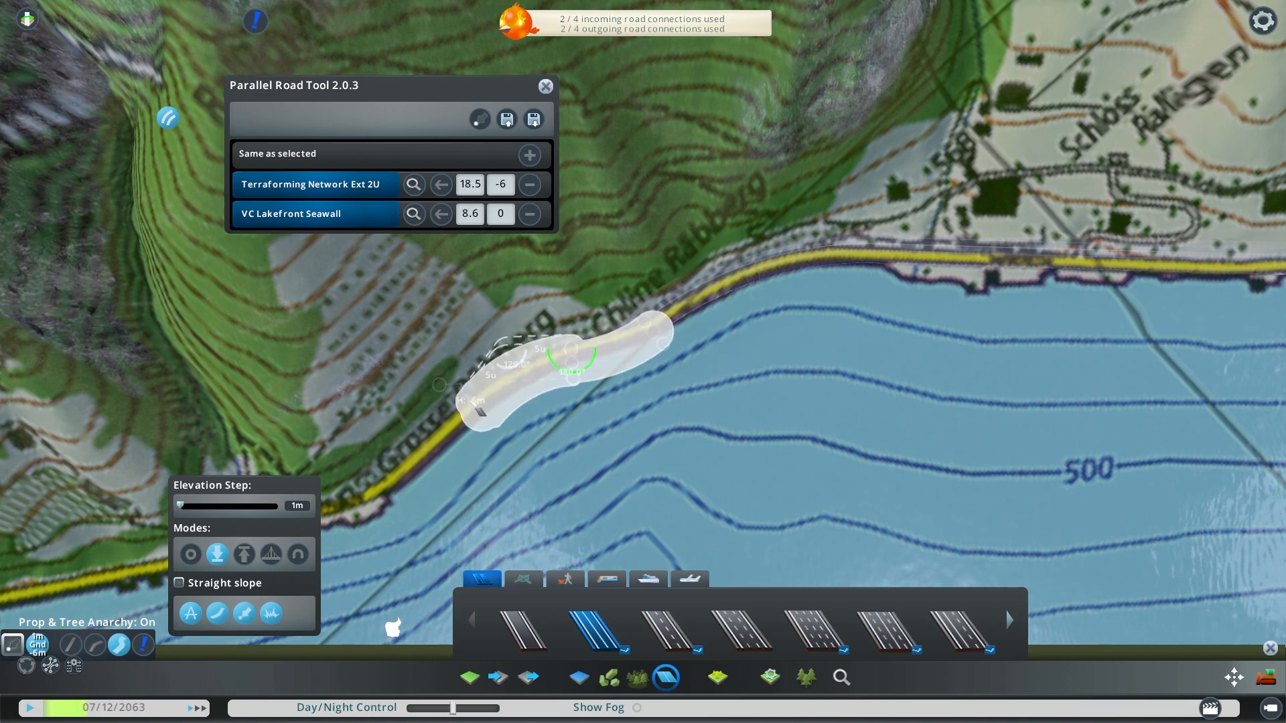
{"action": "left_click", "coordinate": [474, 404]}
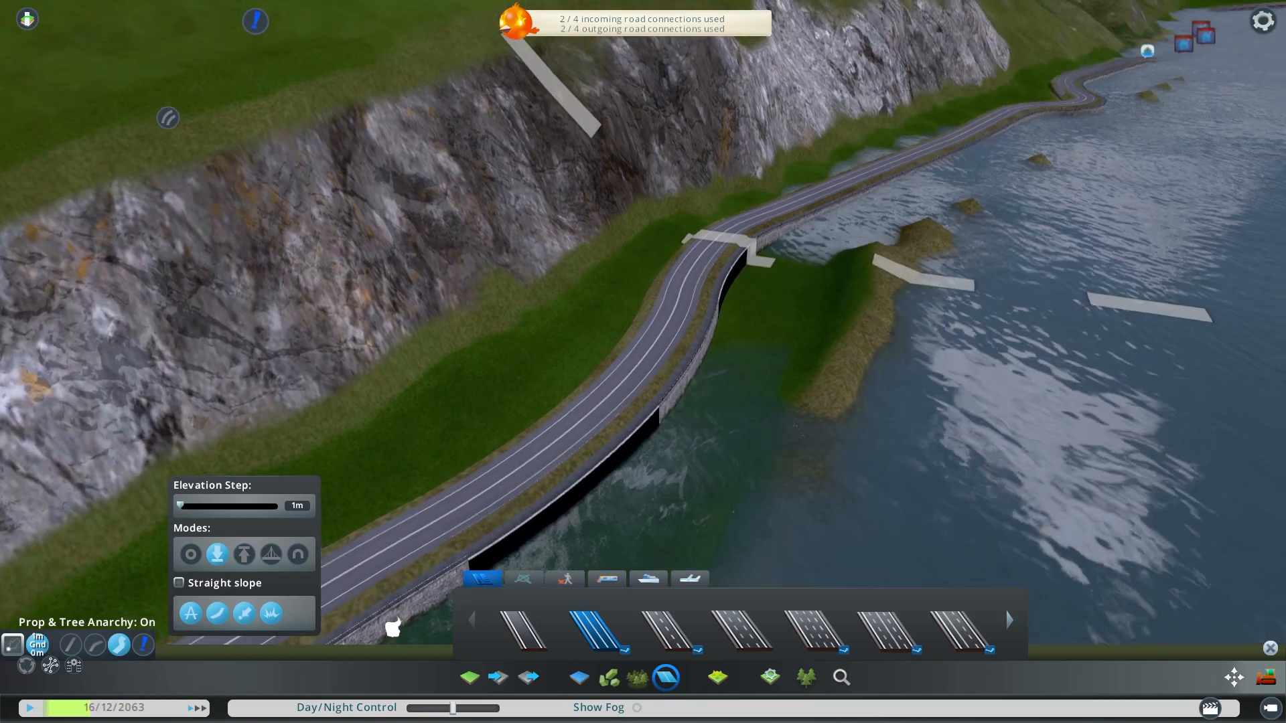
- Use Elektrix's Road Tools to flip the reversed seawall segments so the stone face points toward the lake
{"action": "scroll", "coordinate": [872, 90], "scroll_direction": "down", "scroll_amount": 6}
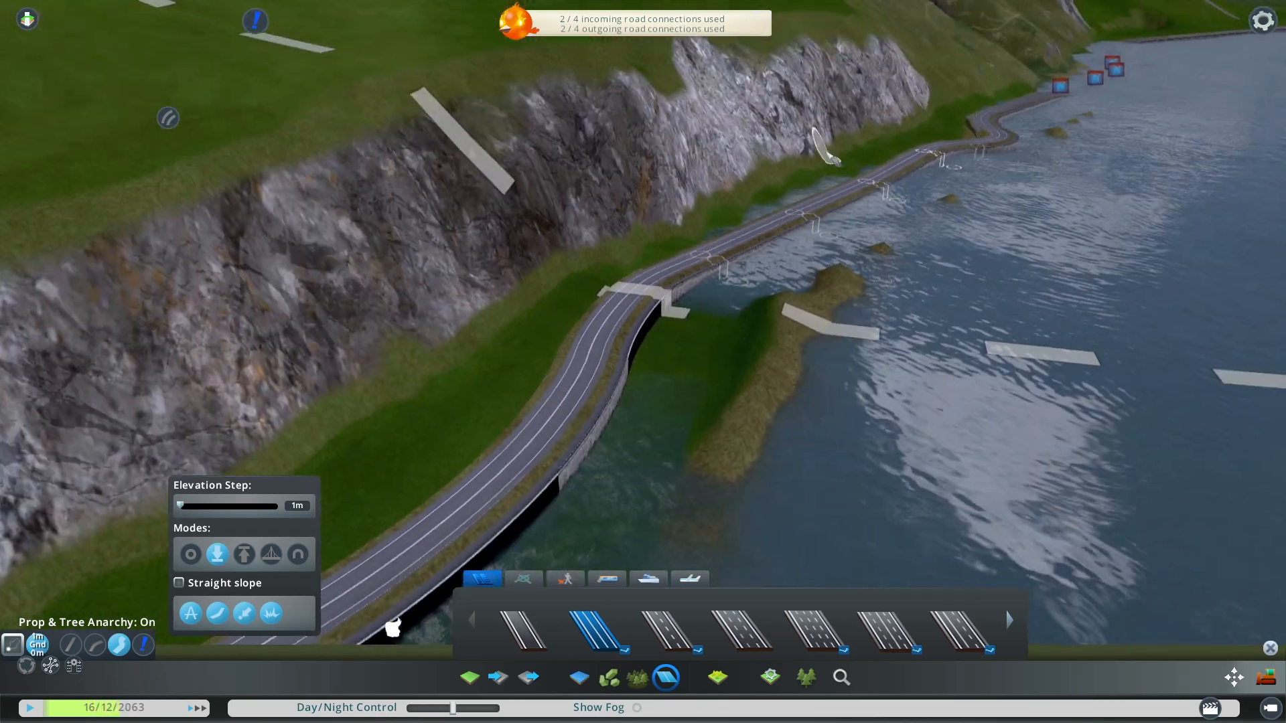
{"action": "middle_click_drag", "start_coordinate": [872, 90], "coordinate": [429, 295]}
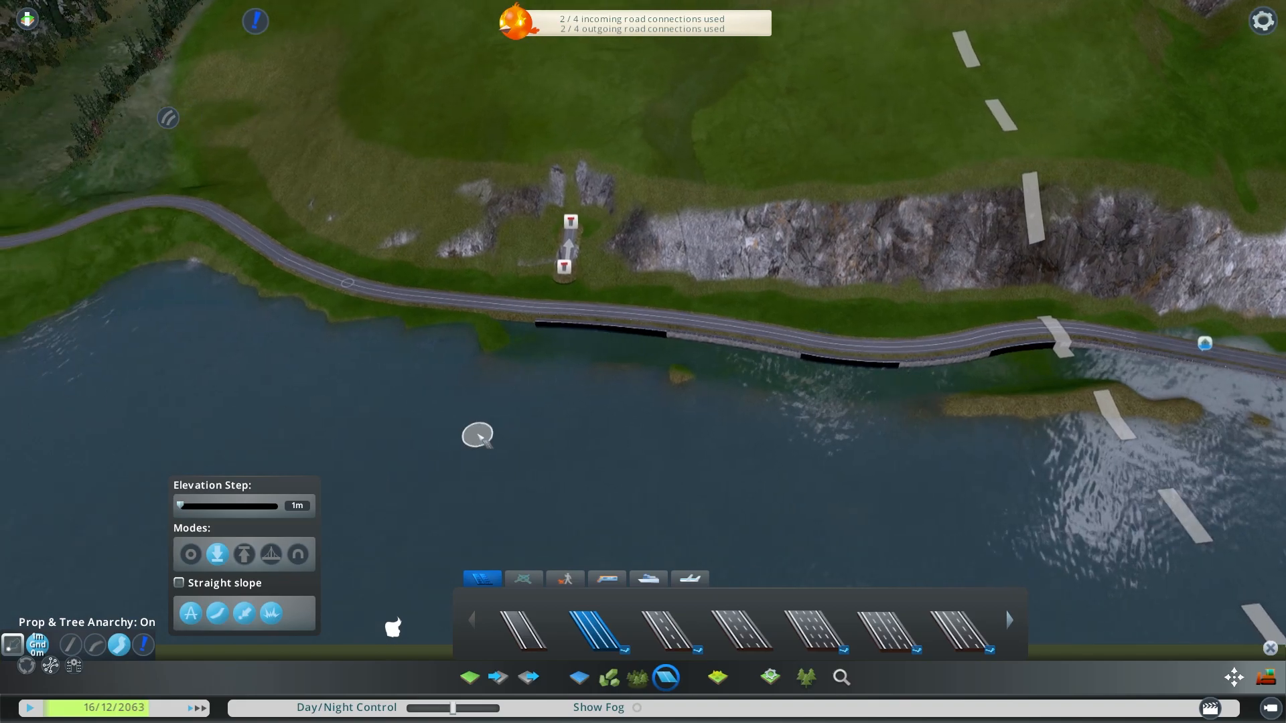
{"action": "scroll", "coordinate": [481, 437], "scroll_direction": "up", "scroll_amount": 3}
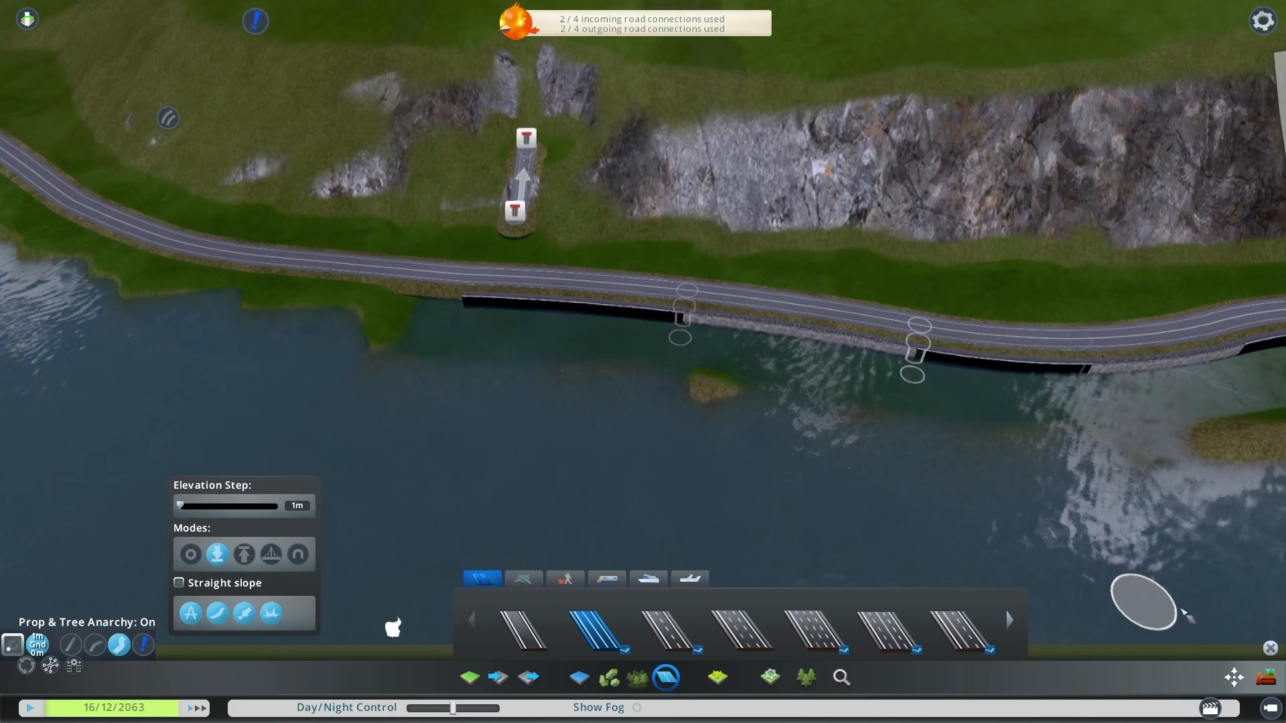
{"action": "key", "text": "Escape"}
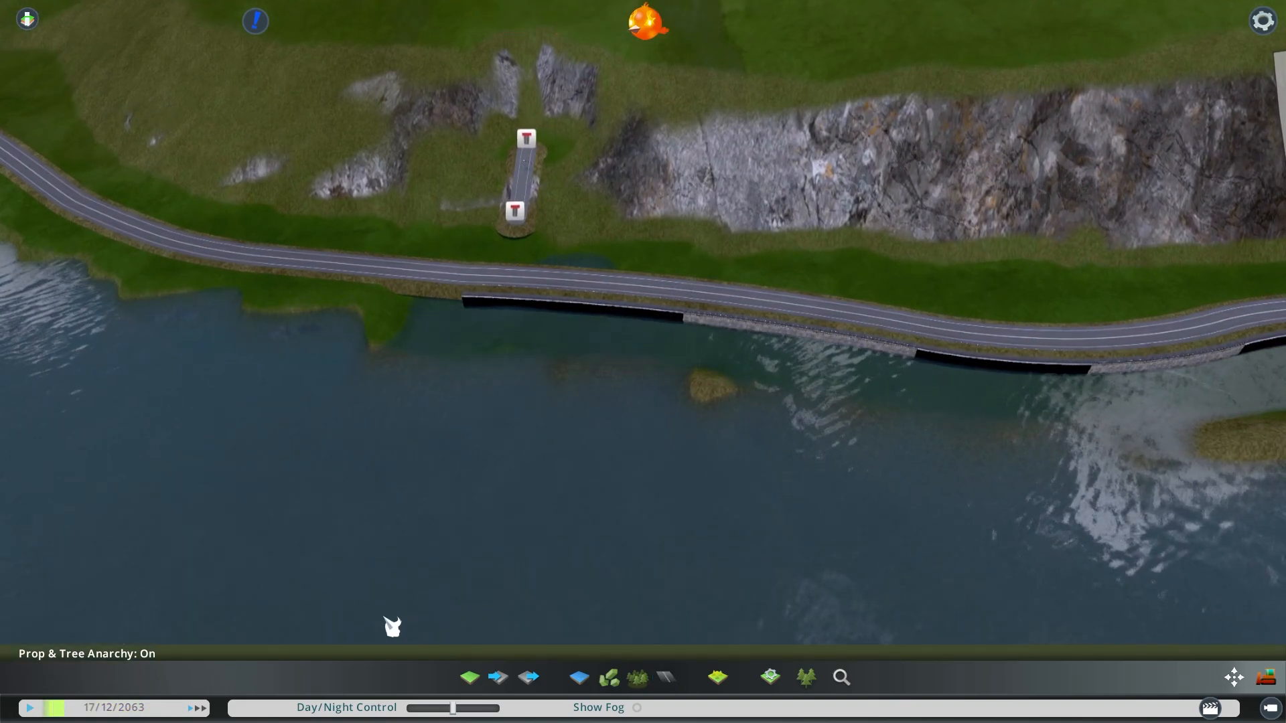
{"action": "left_click", "coordinate": [393, 627]}
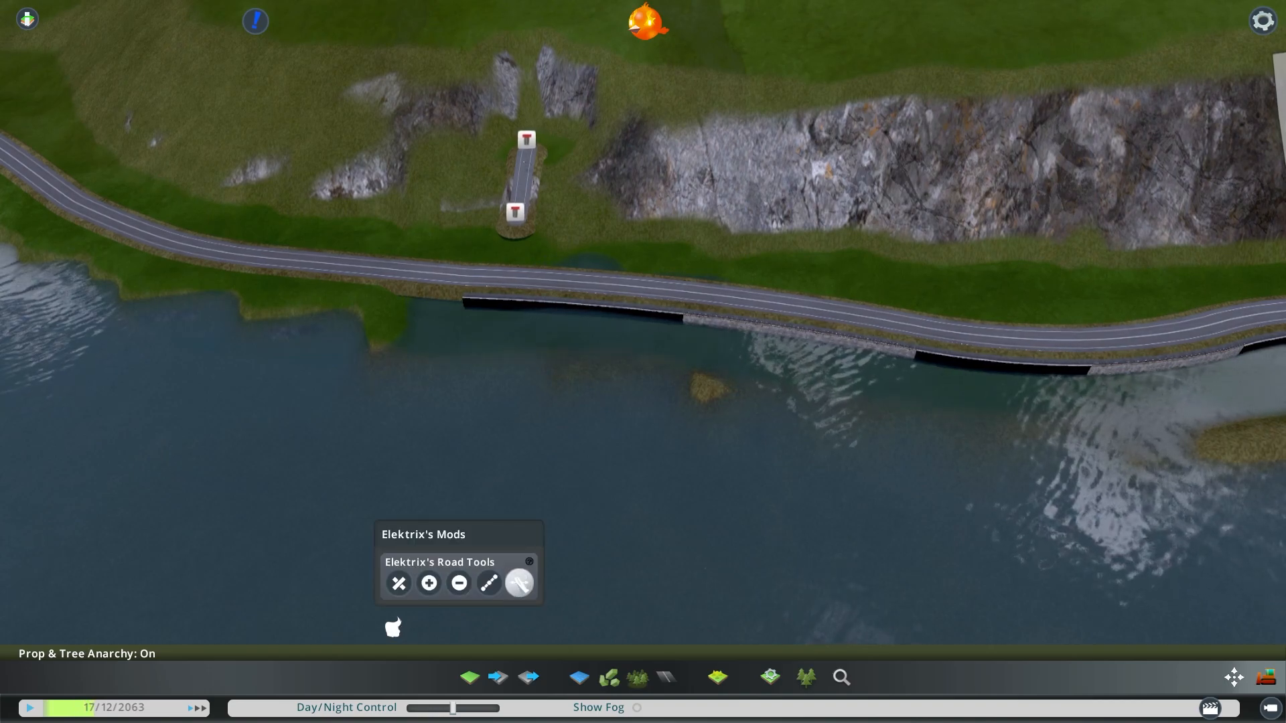
{"action": "left_click", "coordinate": [533, 568]}
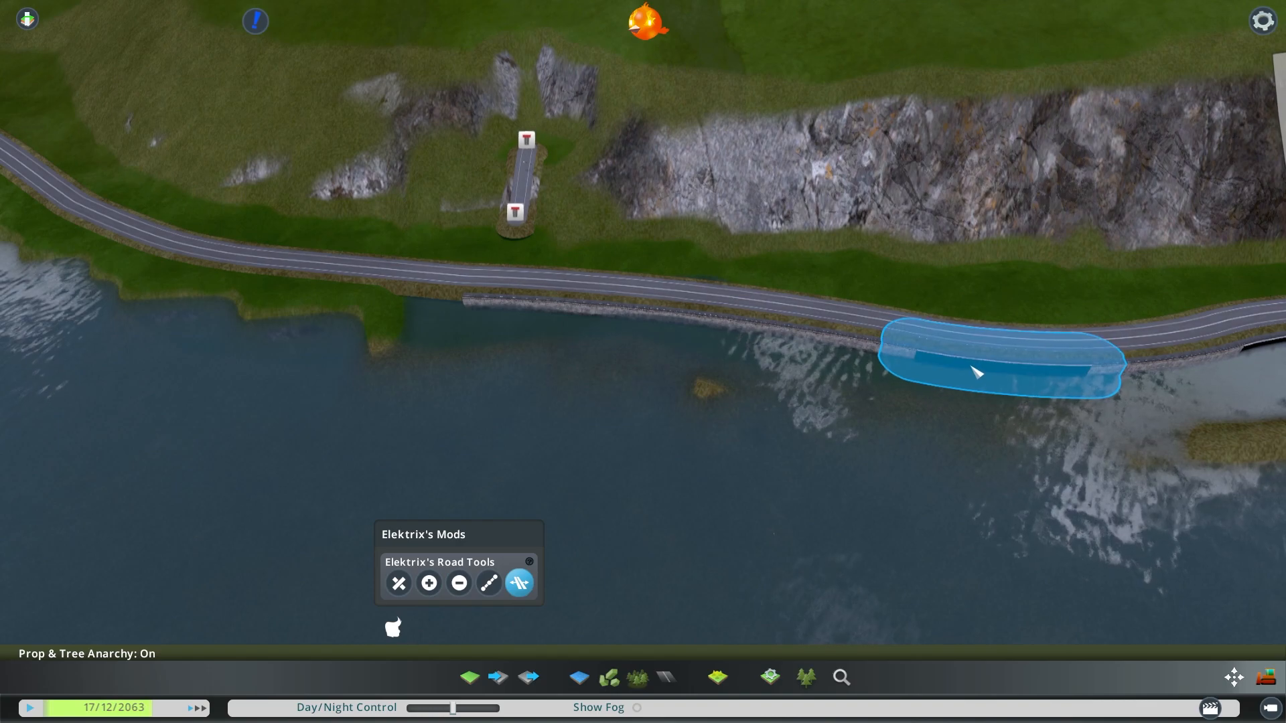
{"action": "key", "text": "d"}
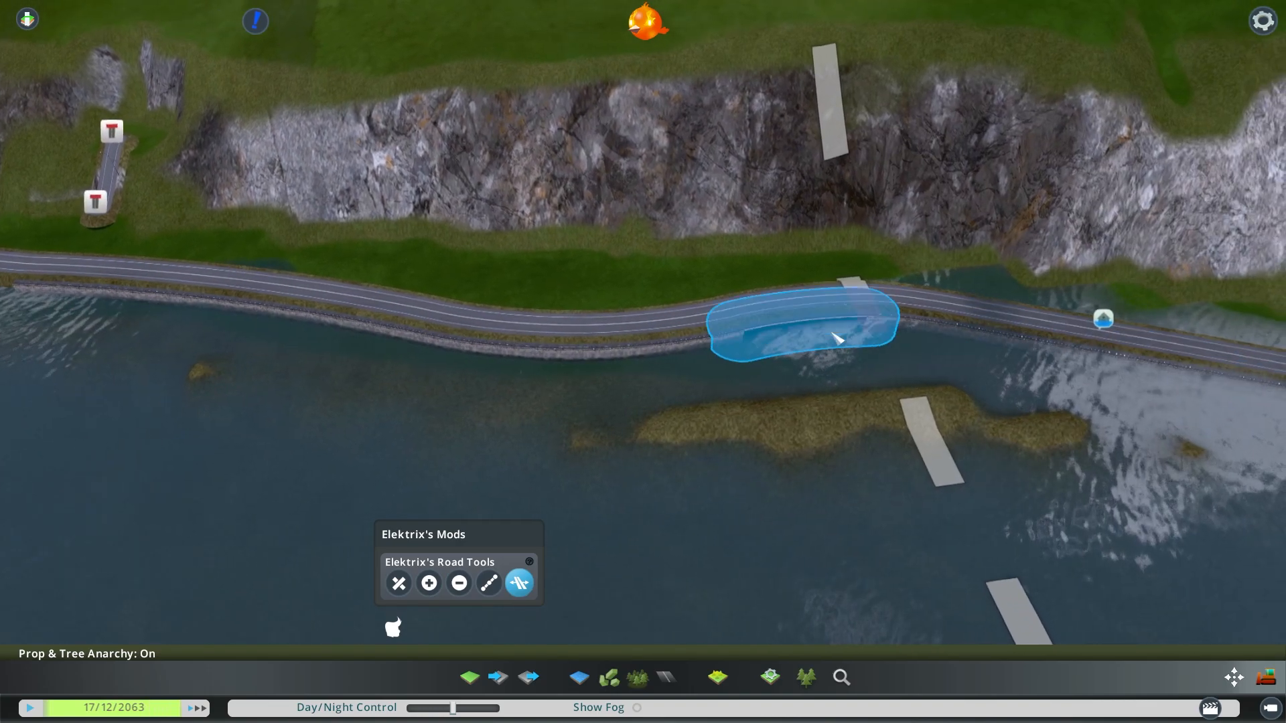
- With Move It, select the adjoining road, seawall and terraforming network nodes and segments at the low spots along the lakeshore below the cliff
{"action": "key", "text": "m"}
{"action": "scroll", "coordinate": [890, 469], "scroll_direction": "up", "scroll_amount": 3}
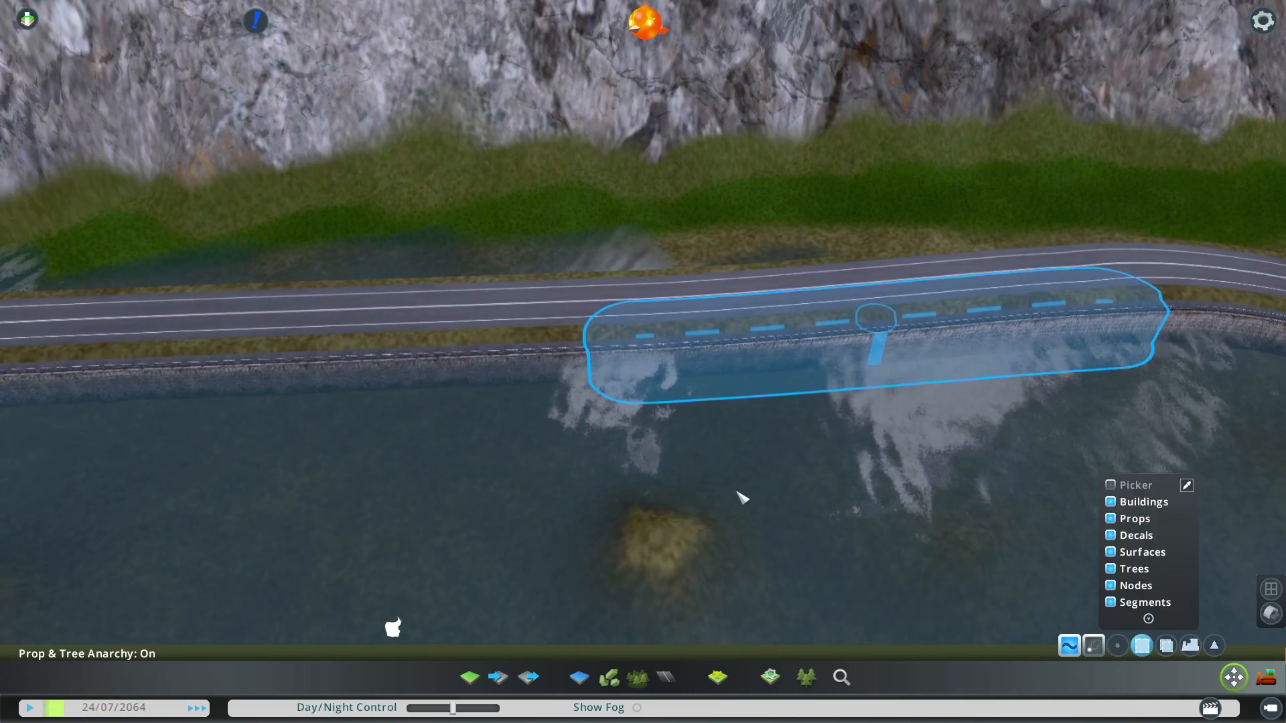
{"action": "left_click_drag", "start_coordinate": [494, 170], "coordinate": [750, 473]}
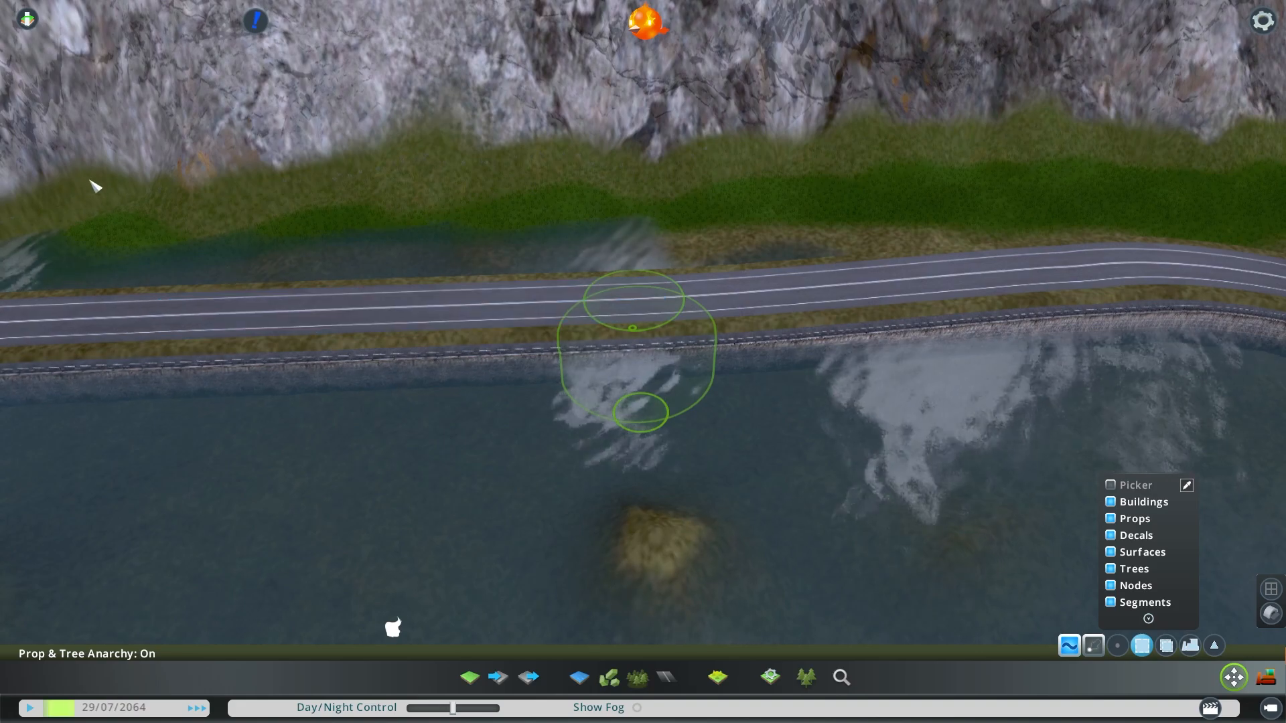
{"action": "left_click_drag", "start_coordinate": [74, 161], "coordinate": [658, 505]}
{"action": "scroll", "coordinate": [657, 505], "scroll_direction": "down", "scroll_amount": 3}
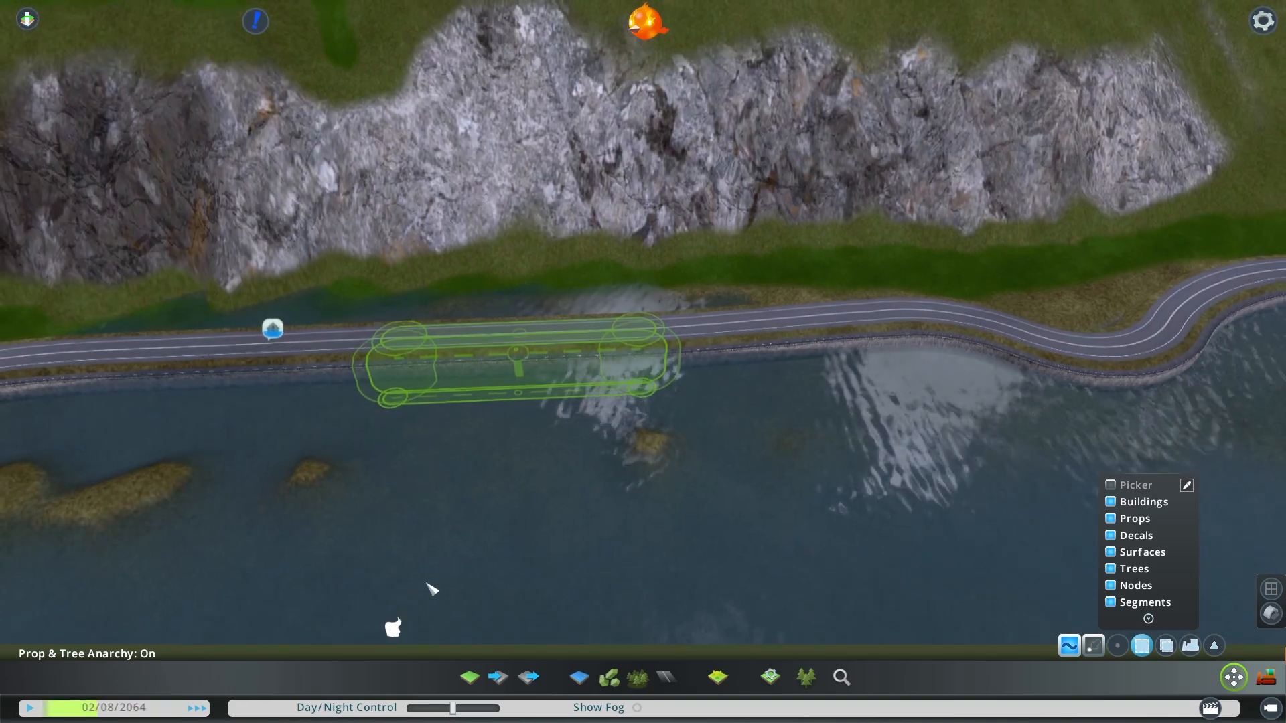
{"action": "middle_click_drag", "start_coordinate": [430, 580], "coordinate": [645, 365]}
{"action": "key", "text": "s"}
{"action": "scroll", "coordinate": [812, 376], "scroll_direction": "up", "scroll_amount": 3}
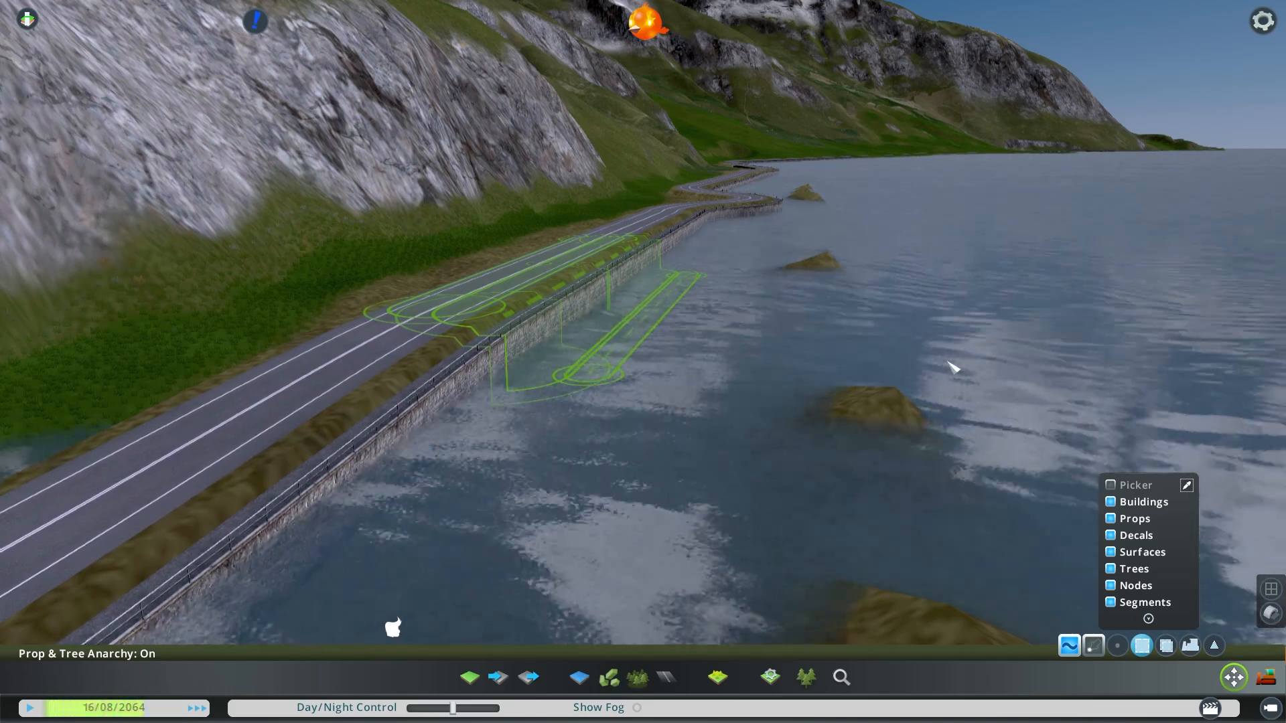
{"action": "scroll", "coordinate": [947, 362], "scroll_direction": "down", "scroll_amount": 3}
{"action": "middle_click_drag", "start_coordinate": [949, 363], "coordinate": [603, 311]}
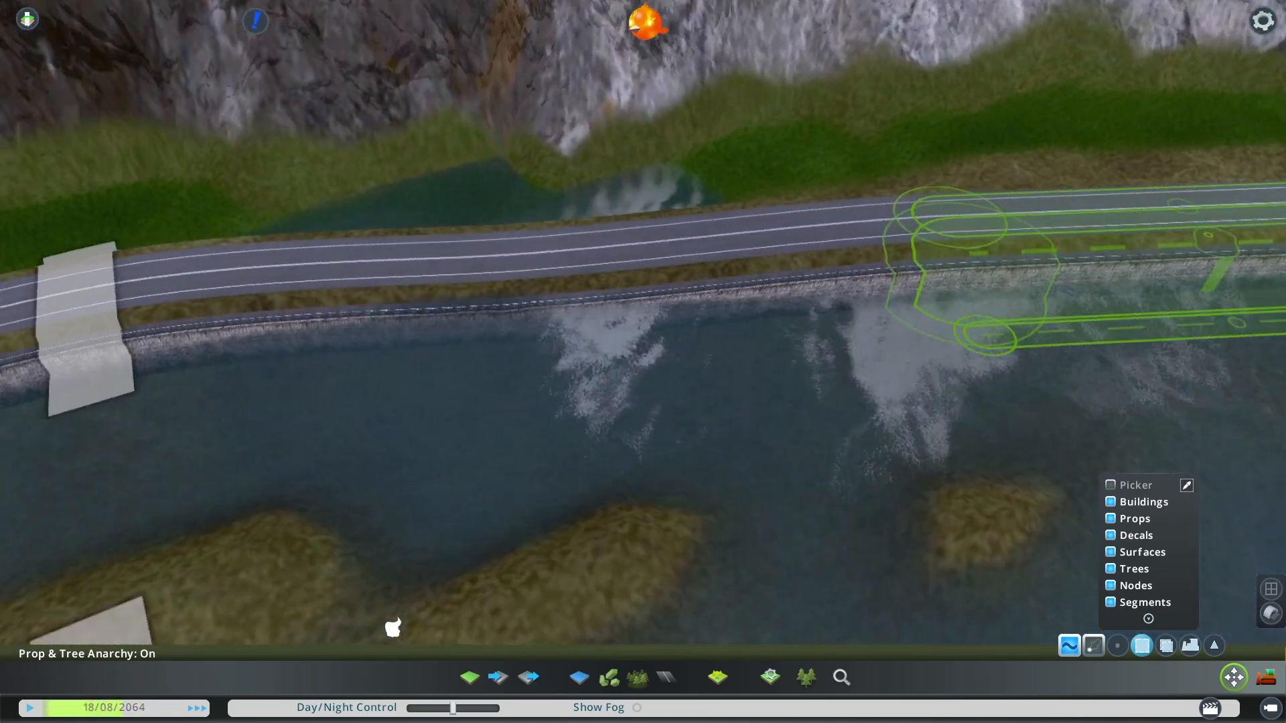
{"action": "left_click_drag", "start_coordinate": [465, 133], "coordinate": [724, 404]}
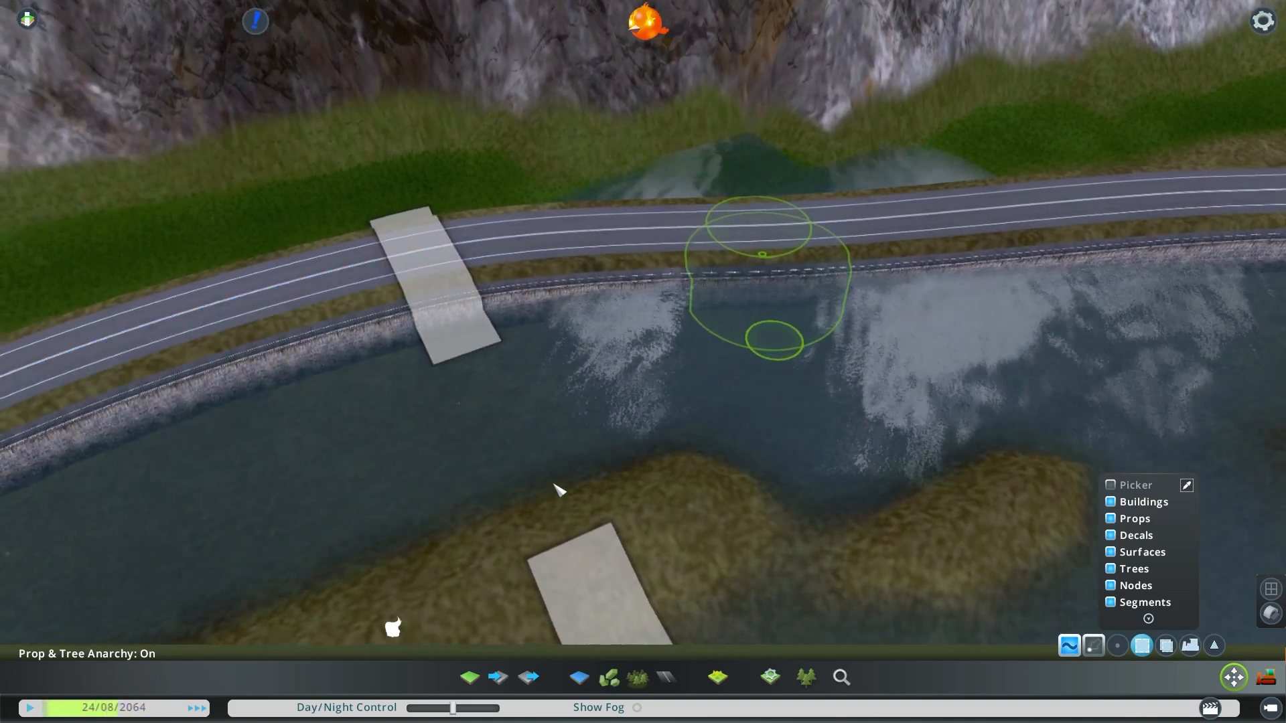
- Level the lakebed and shallow islets beside the seawall to a terrain height of 46.00, using brush size 50 and strength 1
{"action": "middle_click_drag", "start_coordinate": [556, 484], "coordinate": [855, 505]}
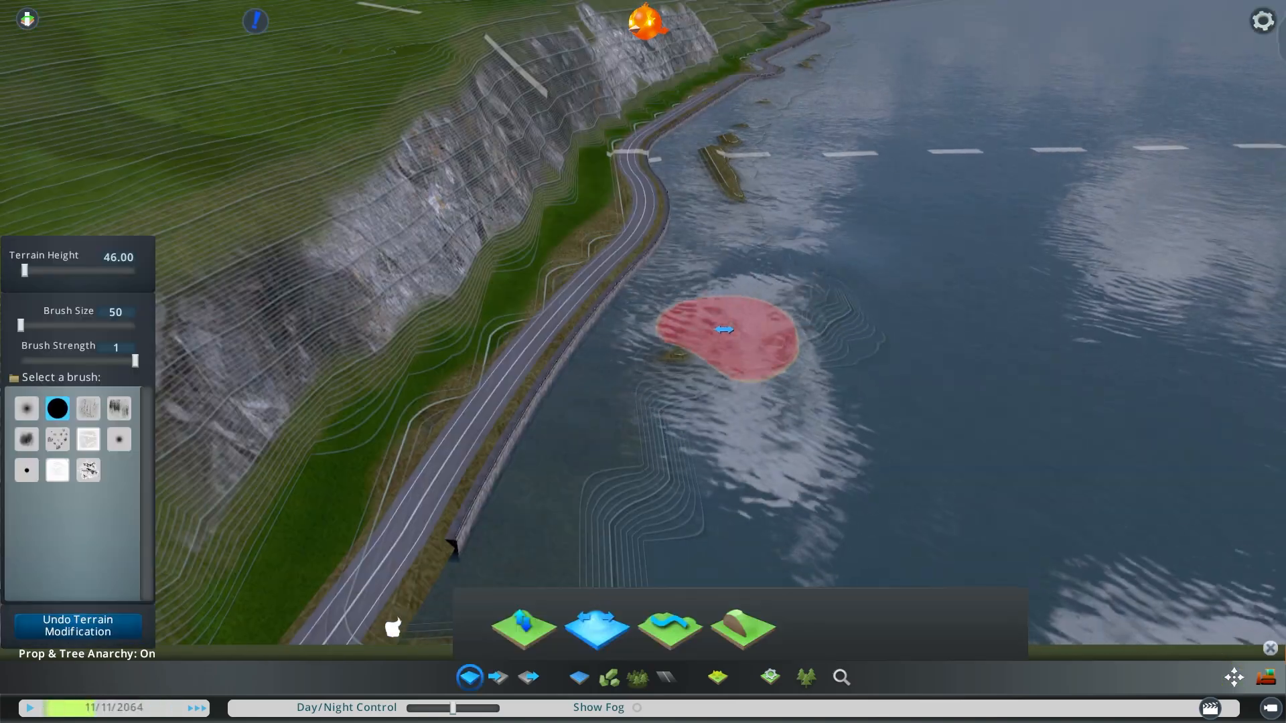
{"action": "mouse_move", "coordinate": [724, 328]}
{"action": "left_mouse_down"}
{"action": "mouse_move", "coordinate": [657, 452]}
{"action": "mouse_move", "coordinate": [747, 259]}
{"action": "mouse_move", "coordinate": [669, 494]}
{"action": "mouse_move", "coordinate": [709, 382]}
{"action": "mouse_move", "coordinate": [787, 255]}
{"action": "mouse_move", "coordinate": [724, 440]}
{"action": "left_mouse_up"}
{"action": "middle_click_drag", "start_coordinate": [723, 439], "coordinate": [602, 350]}
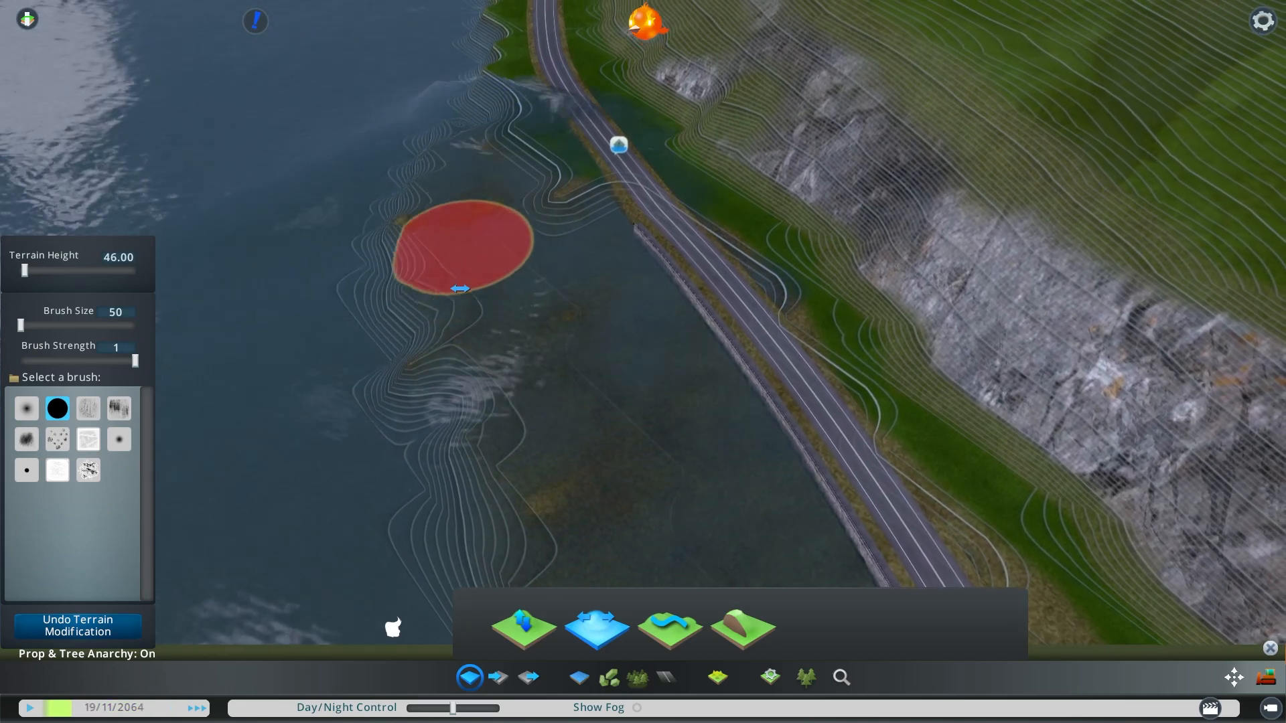
{"action": "mouse_move", "coordinate": [565, 409]}
{"action": "left_mouse_down"}
{"action": "mouse_move", "coordinate": [611, 480]}
{"action": "mouse_move", "coordinate": [536, 305]}
{"action": "left_mouse_up"}
{"action": "middle_click_drag", "start_coordinate": [432, 450], "coordinate": [641, 356]}
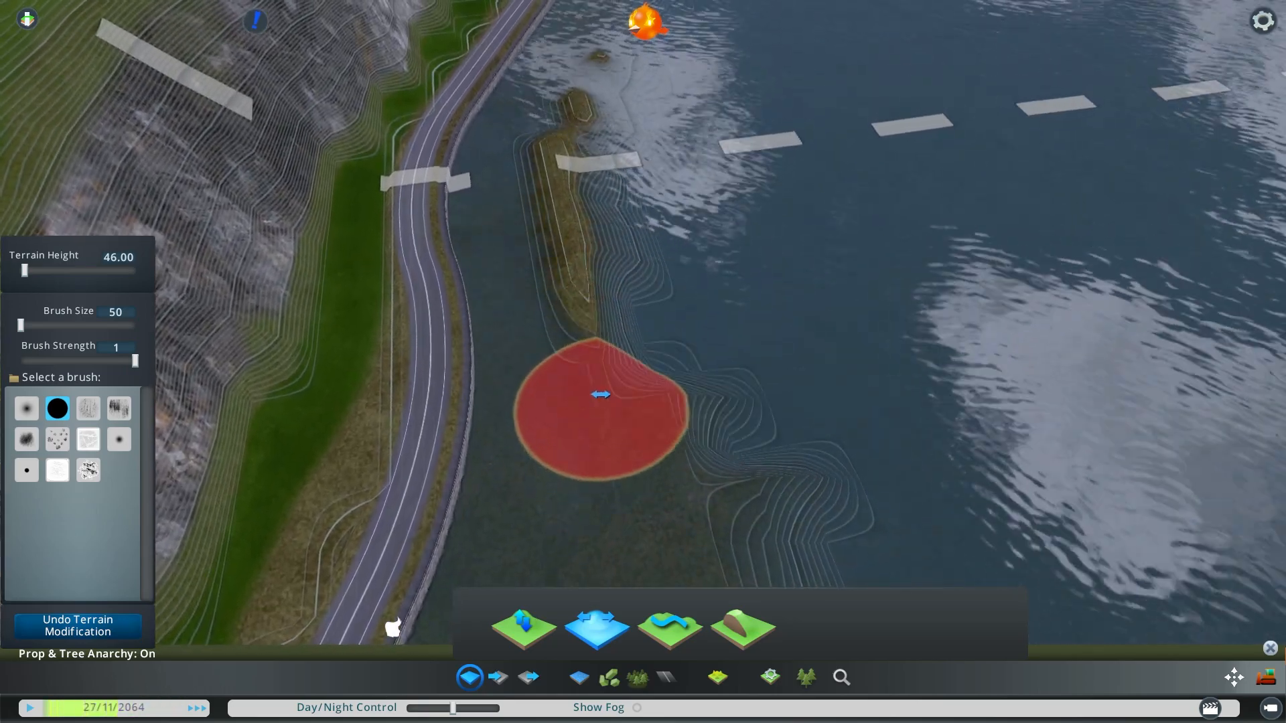
{"action": "mouse_move", "coordinate": [601, 394]}
{"action": "left_mouse_down"}
{"action": "mouse_move", "coordinate": [554, 217]}
{"action": "mouse_move", "coordinate": [591, 83]}
{"action": "mouse_move", "coordinate": [598, 91]}
{"action": "left_mouse_up"}
{"action": "left_click_drag", "start_coordinate": [677, 417], "coordinate": [618, 2]}
{"action": "mouse_move", "coordinate": [690, 182]}
{"action": "left_mouse_down"}
{"action": "mouse_move", "coordinate": [637, 488]}
{"action": "mouse_move", "coordinate": [603, 395]}
{"action": "mouse_move", "coordinate": [701, 147]}
{"action": "mouse_move", "coordinate": [652, 428]}
{"action": "mouse_move", "coordinate": [633, 110]}
{"action": "left_mouse_up"}
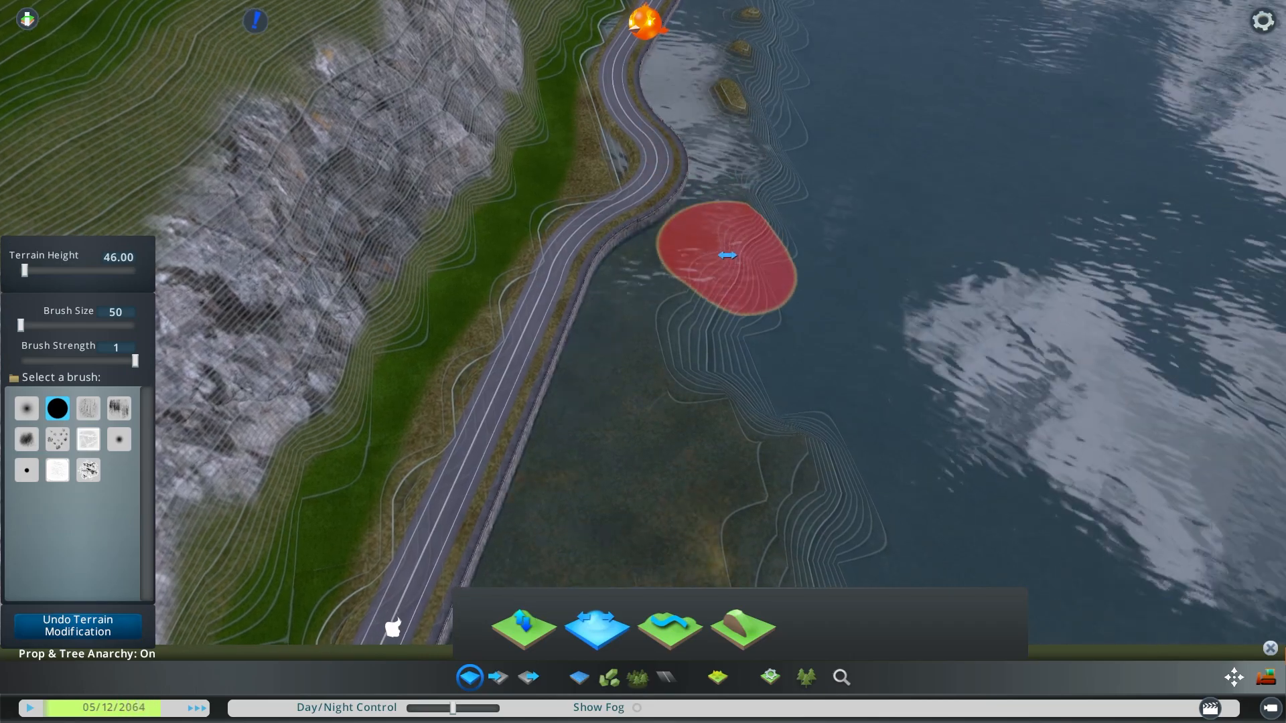
{"action": "mouse_move", "coordinate": [720, 418]}
{"action": "left_mouse_down"}
{"action": "mouse_move", "coordinate": [698, 454]}
{"action": "mouse_move", "coordinate": [773, 203]}
{"action": "left_mouse_up"}
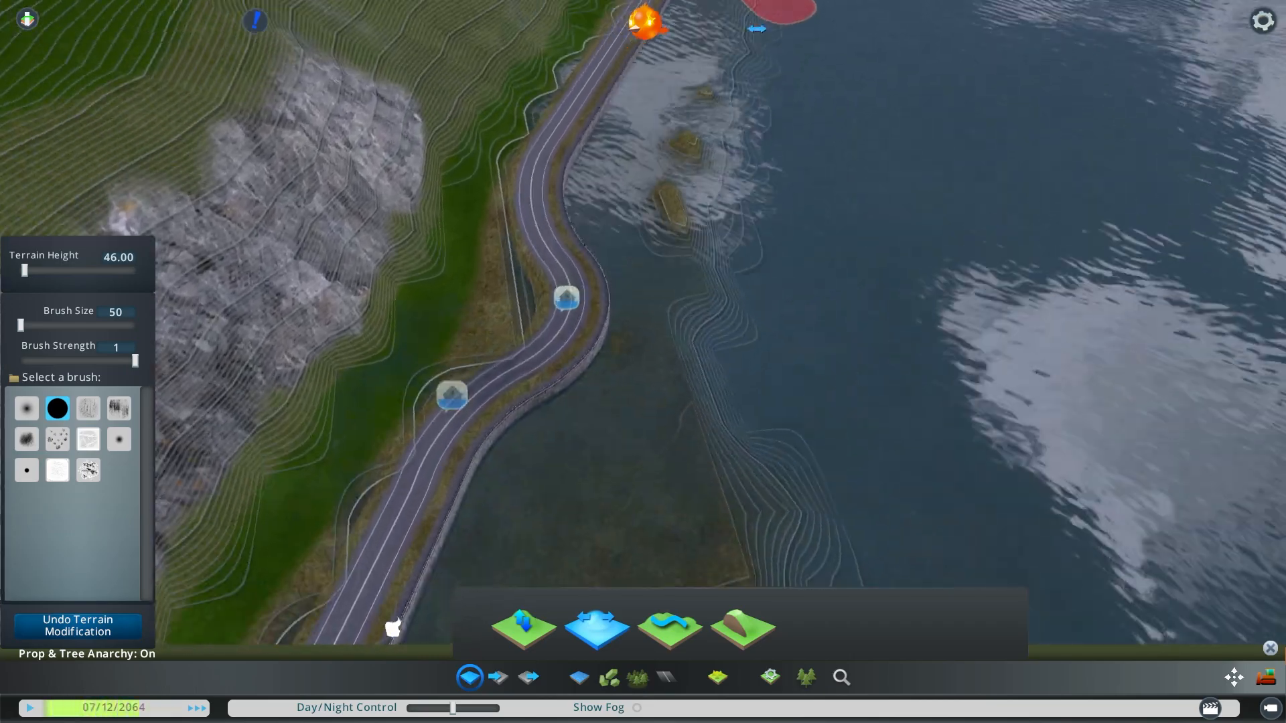
{"action": "mouse_move", "coordinate": [702, 157]}
{"action": "left_mouse_down"}
{"action": "mouse_move", "coordinate": [710, 391]}
{"action": "mouse_move", "coordinate": [677, 508]}
{"action": "mouse_move", "coordinate": [678, 270]}
{"action": "left_mouse_up"}
{"action": "mouse_move", "coordinate": [687, 342]}
{"action": "left_mouse_down"}
{"action": "mouse_move", "coordinate": [592, 513]}
{"action": "mouse_move", "coordinate": [756, 254]}
{"action": "left_mouse_up"}
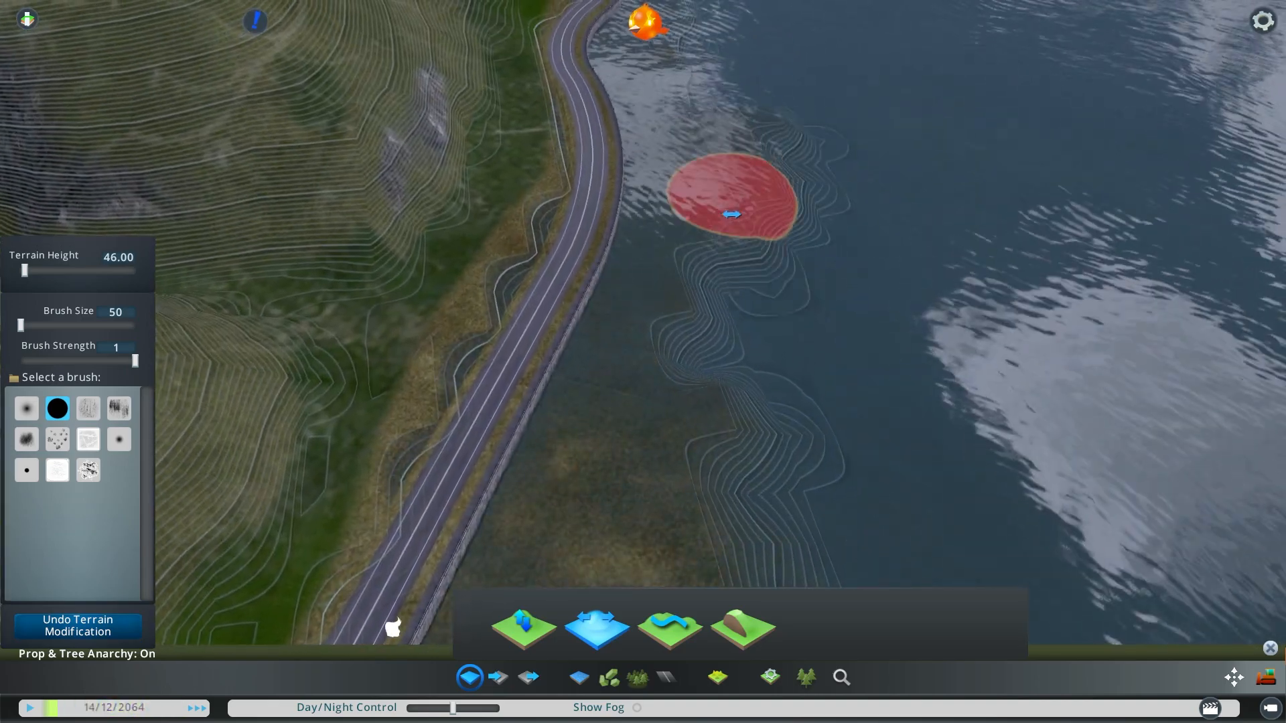
{"action": "mouse_move", "coordinate": [730, 212]}
{"action": "left_mouse_down"}
{"action": "mouse_move", "coordinate": [692, 397]}
{"action": "mouse_move", "coordinate": [627, 549]}
{"action": "mouse_move", "coordinate": [694, 345]}
{"action": "left_mouse_up"}
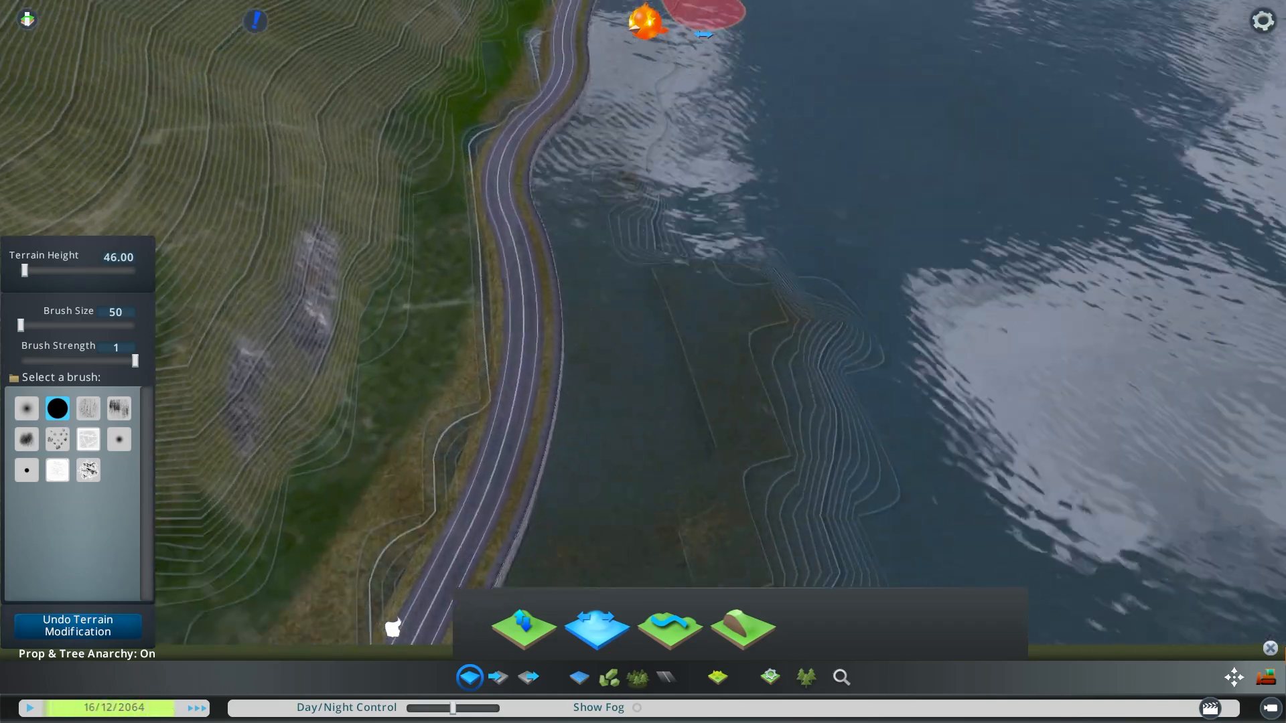
{"action": "mouse_move", "coordinate": [702, 383]}
{"action": "left_mouse_down"}
{"action": "mouse_move", "coordinate": [692, 488]}
{"action": "mouse_move", "coordinate": [666, 257]}
{"action": "left_mouse_up"}
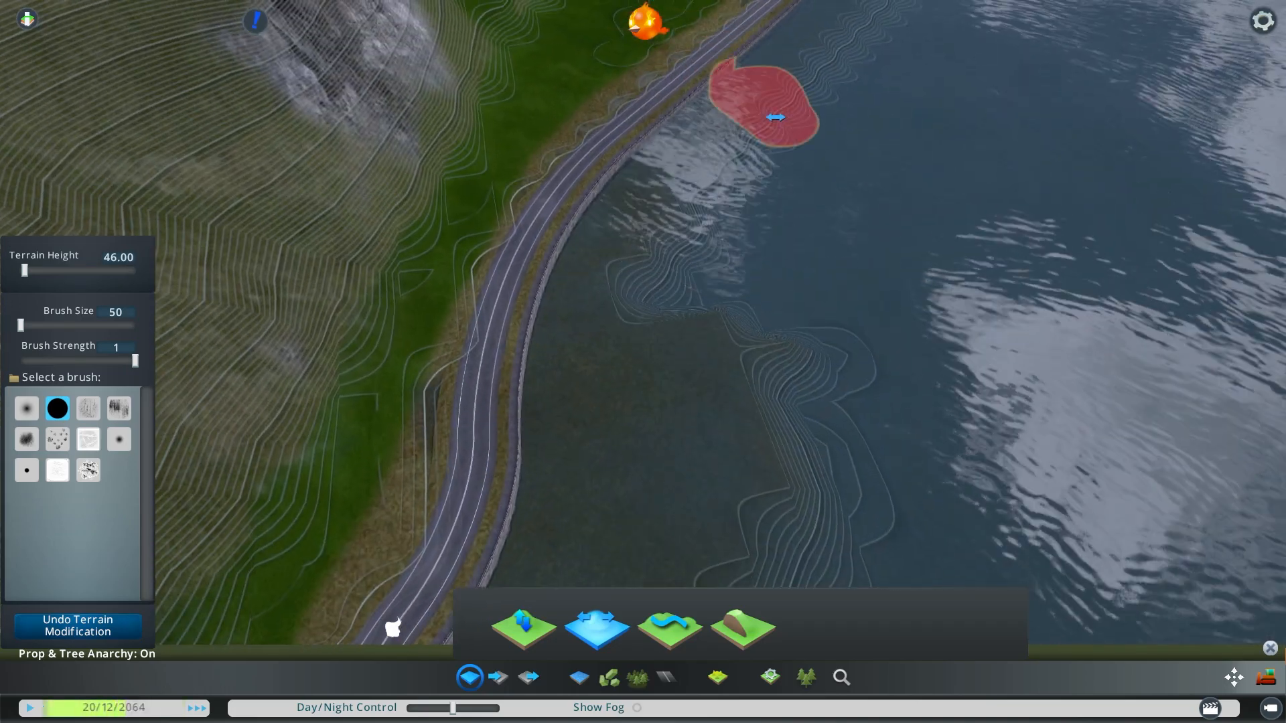
{"action": "mouse_move", "coordinate": [658, 361]}
{"action": "left_mouse_down"}
{"action": "mouse_move", "coordinate": [663, 456]}
{"action": "mouse_move", "coordinate": [730, 190]}
{"action": "mouse_move", "coordinate": [810, 83]}
{"action": "left_mouse_up"}
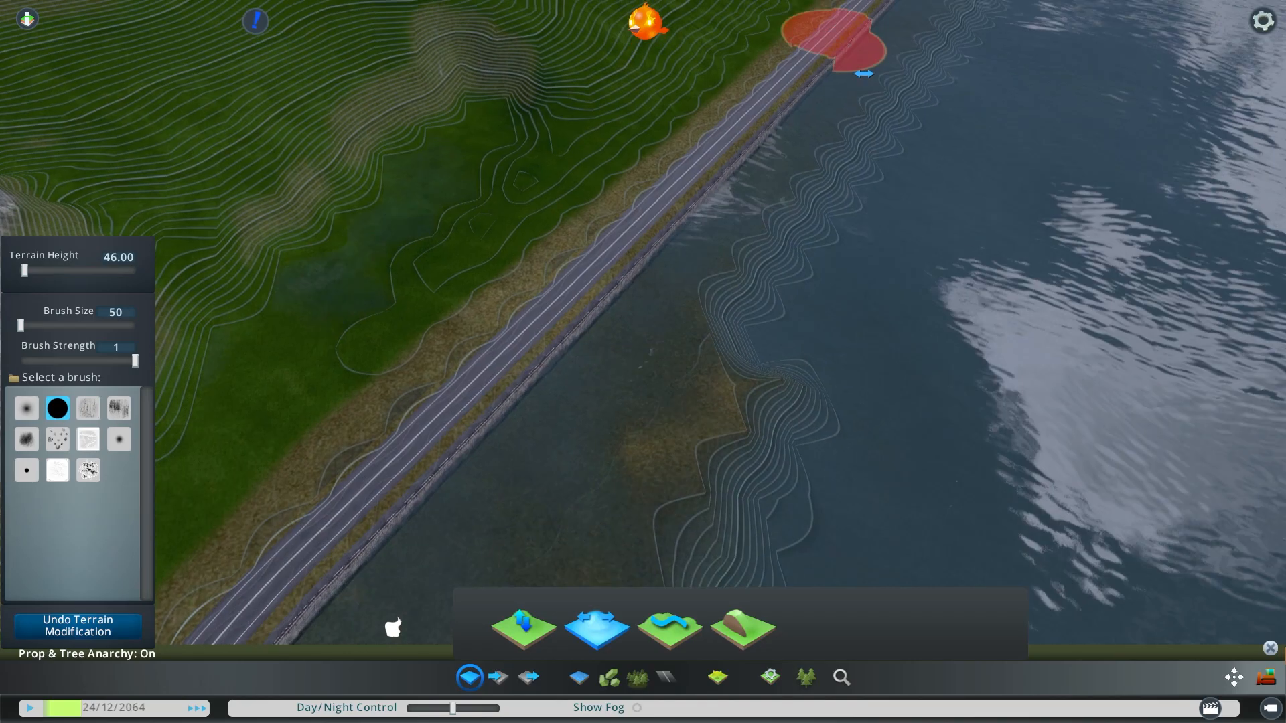
- Soften the steep lakebed slopes beside the lakeshore road and seawall with the Soften Terrain tool, using brush size 99 and strength 1
{"action": "scroll", "coordinate": [817, 345], "scroll_direction": "down", "scroll_amount": 5}
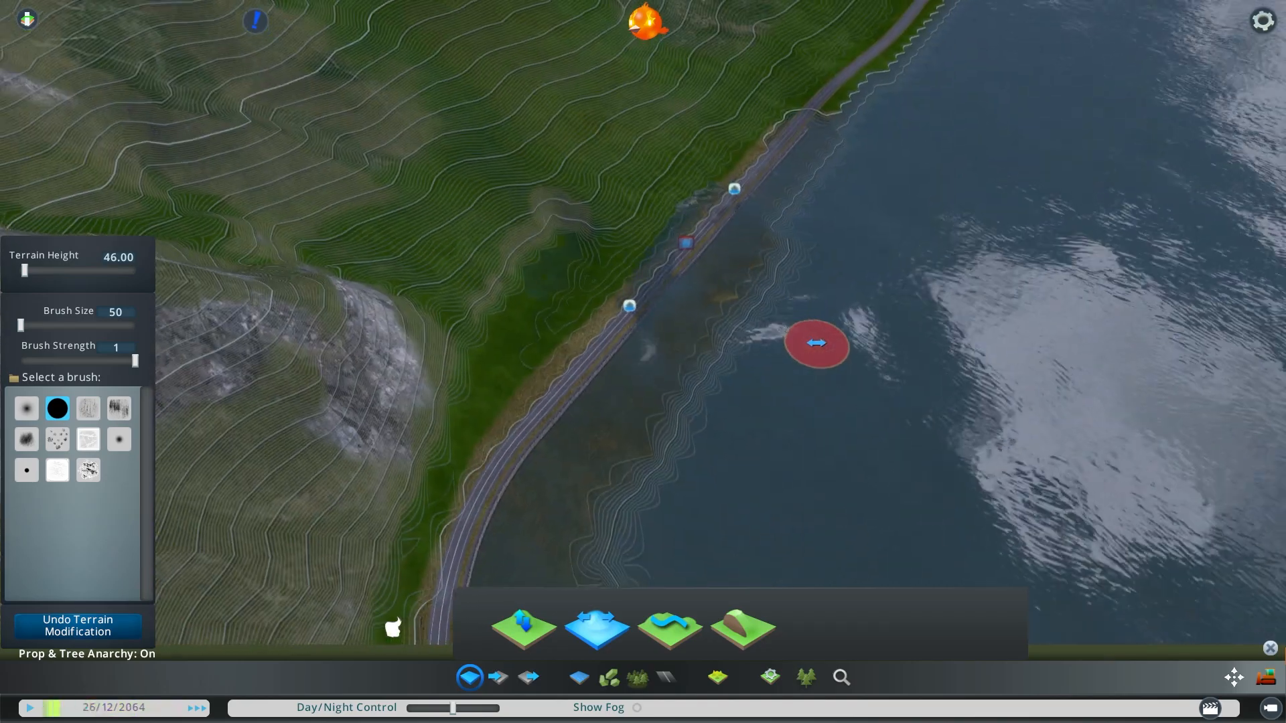
{"action": "middle_click_drag", "start_coordinate": [816, 342], "coordinate": [429, 324]}
{"action": "left_click", "coordinate": [673, 626]}
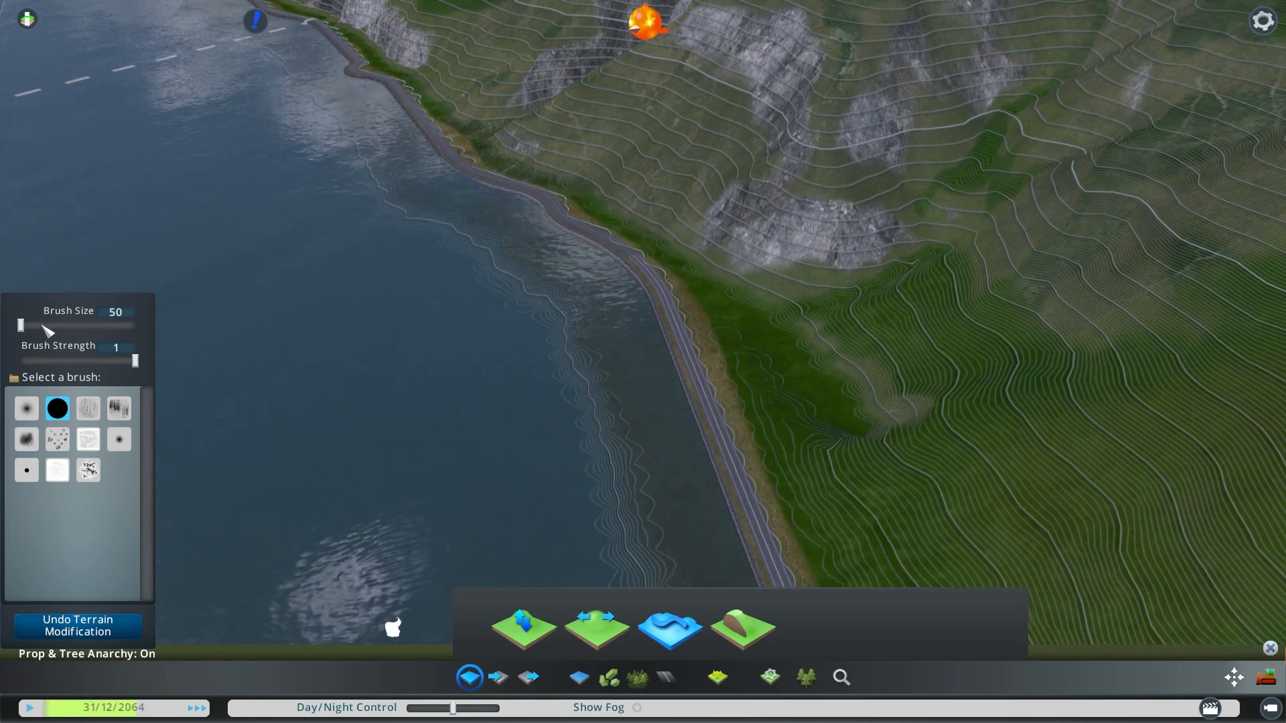
{"action": "mouse_move", "coordinate": [544, 343]}
{"action": "left_mouse_down"}
{"action": "mouse_move", "coordinate": [574, 488]}
{"action": "mouse_move", "coordinate": [565, 373]}
{"action": "mouse_move", "coordinate": [497, 273]}
{"action": "left_mouse_up"}
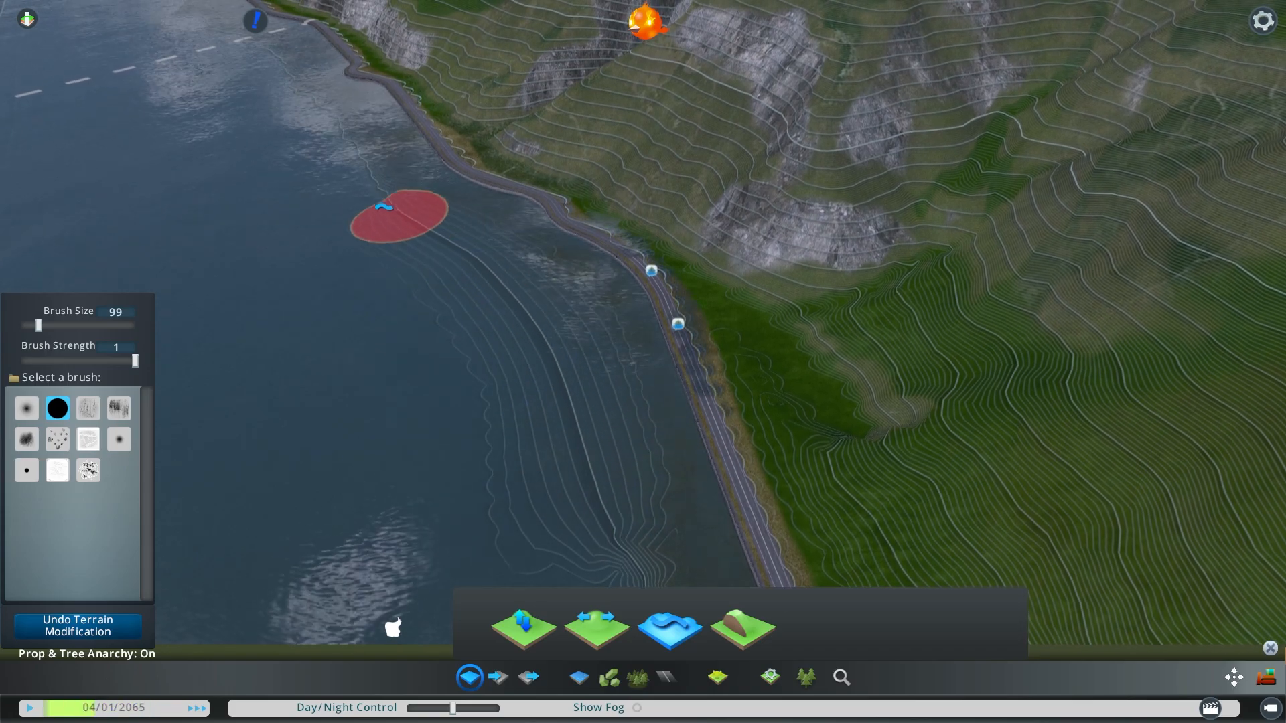
{"action": "mouse_move", "coordinate": [590, 463]}
{"action": "middle_mouse_down"}
{"action": "mouse_move", "coordinate": [770, 463]}
{"action": "mouse_move", "coordinate": [764, 480]}
{"action": "middle_mouse_up"}
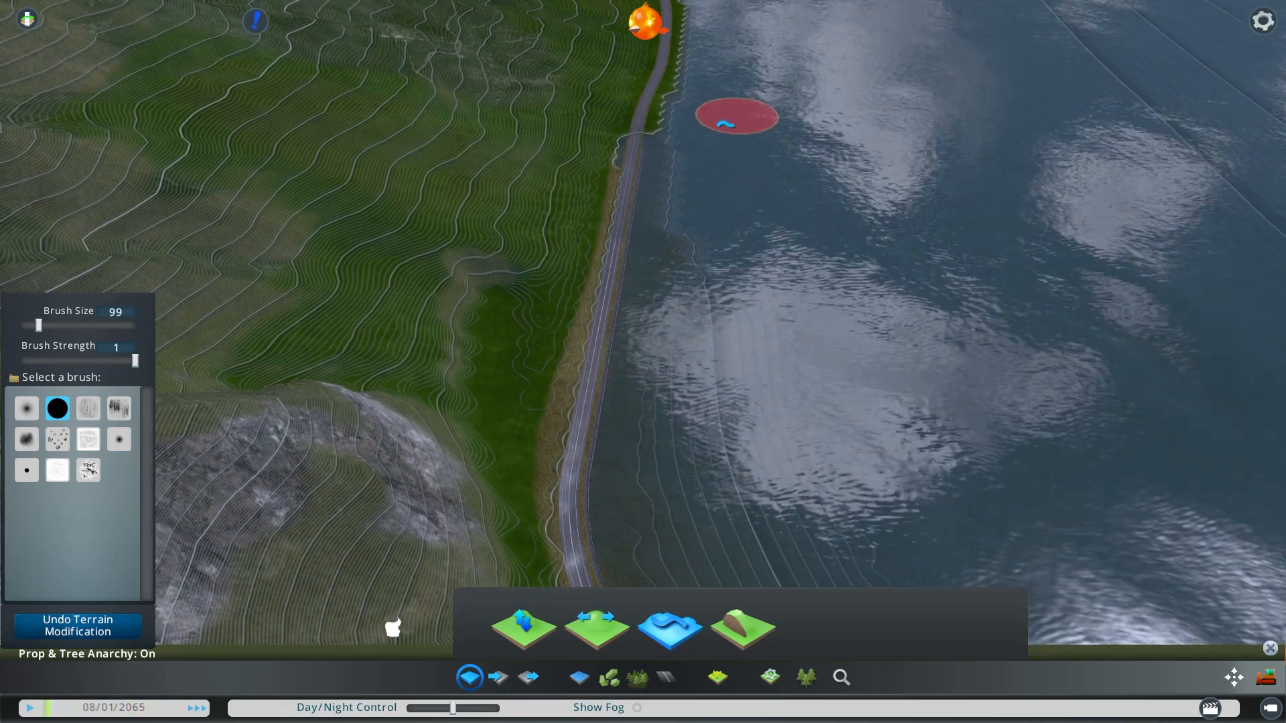
{"action": "left_click_drag", "start_coordinate": [723, 123], "coordinate": [697, 211]}
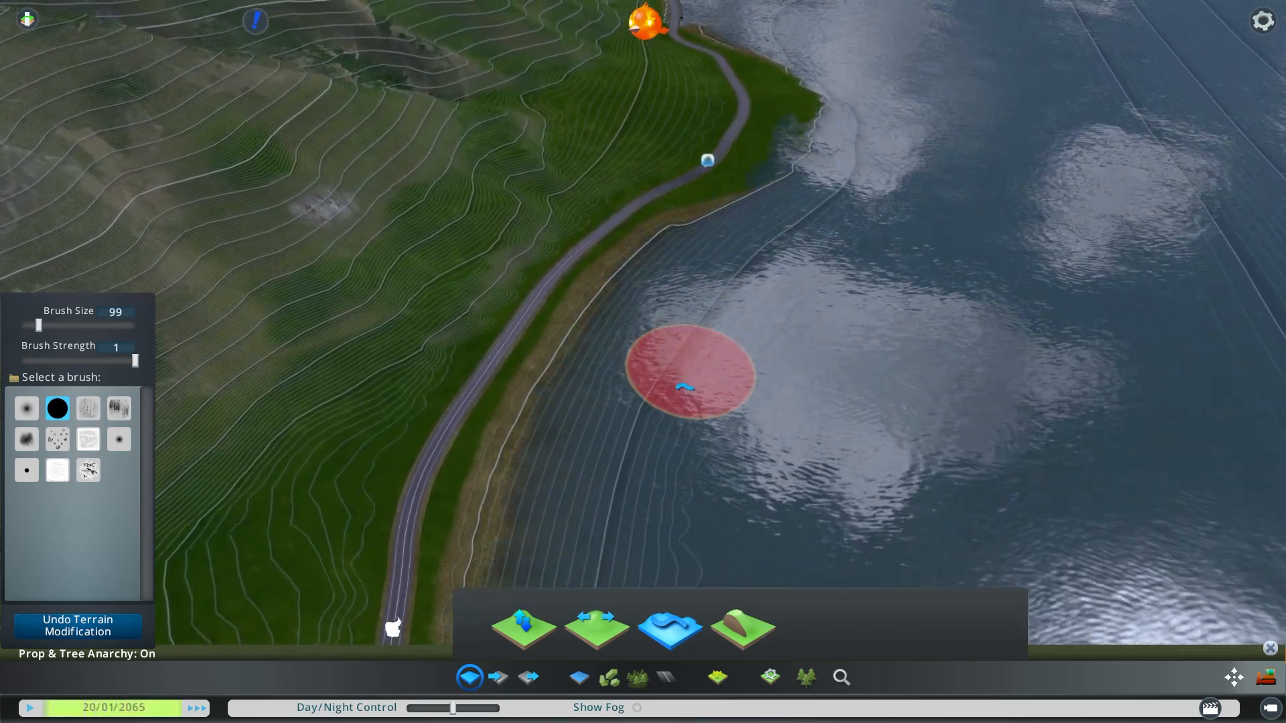
{"action": "scroll", "coordinate": [691, 509], "scroll_direction": "down", "scroll_amount": 4}
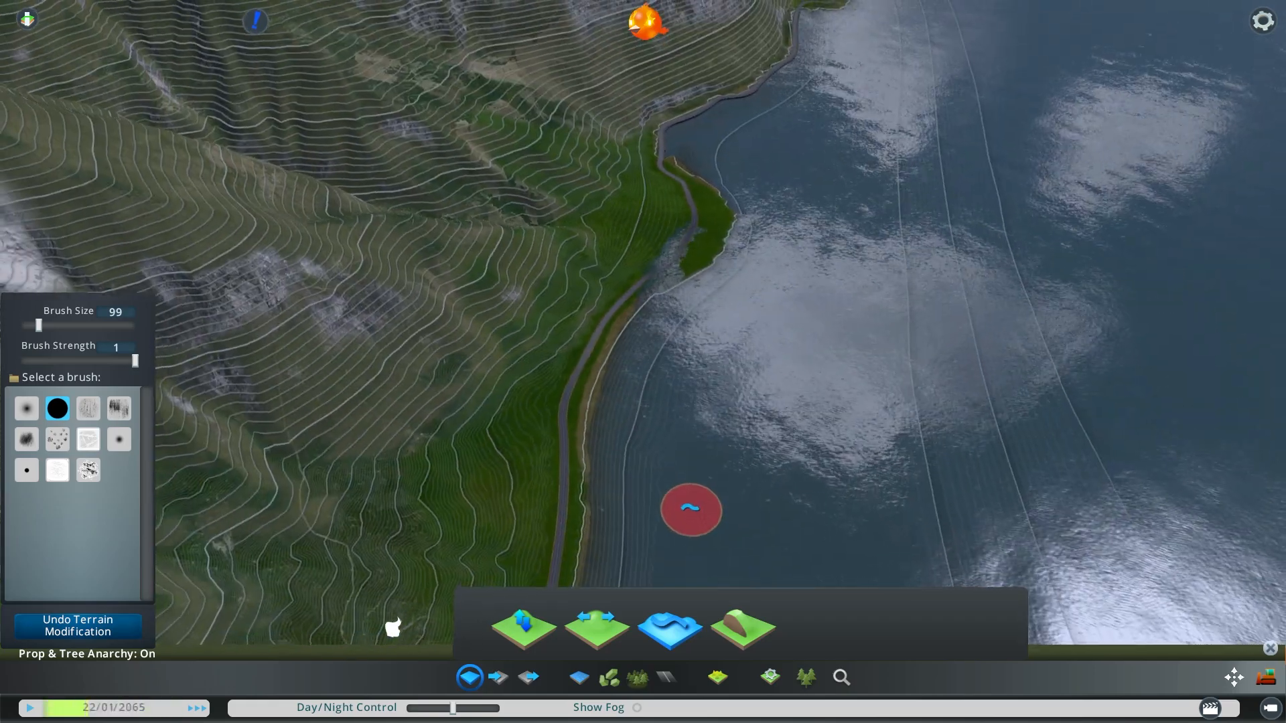
{"action": "middle_click_drag", "start_coordinate": [691, 509], "coordinate": [643, 360]}
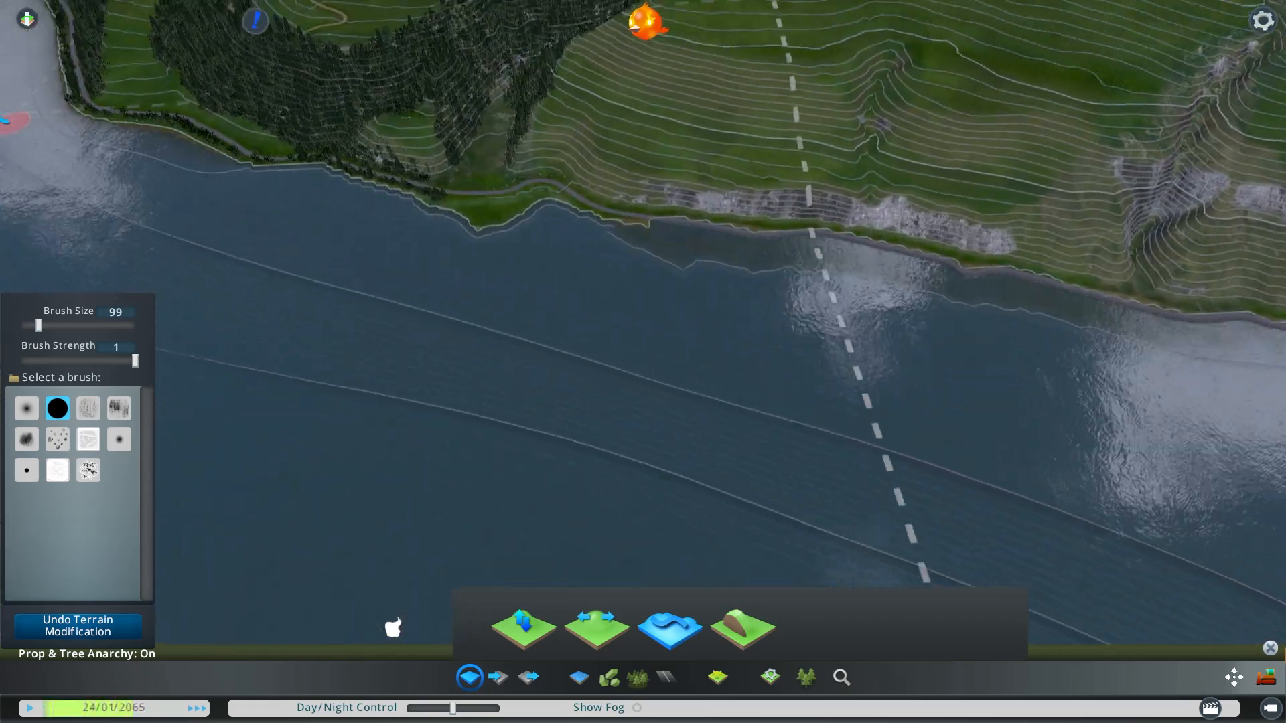
{"action": "scroll", "coordinate": [375, 171], "scroll_direction": "up", "scroll_amount": 2}
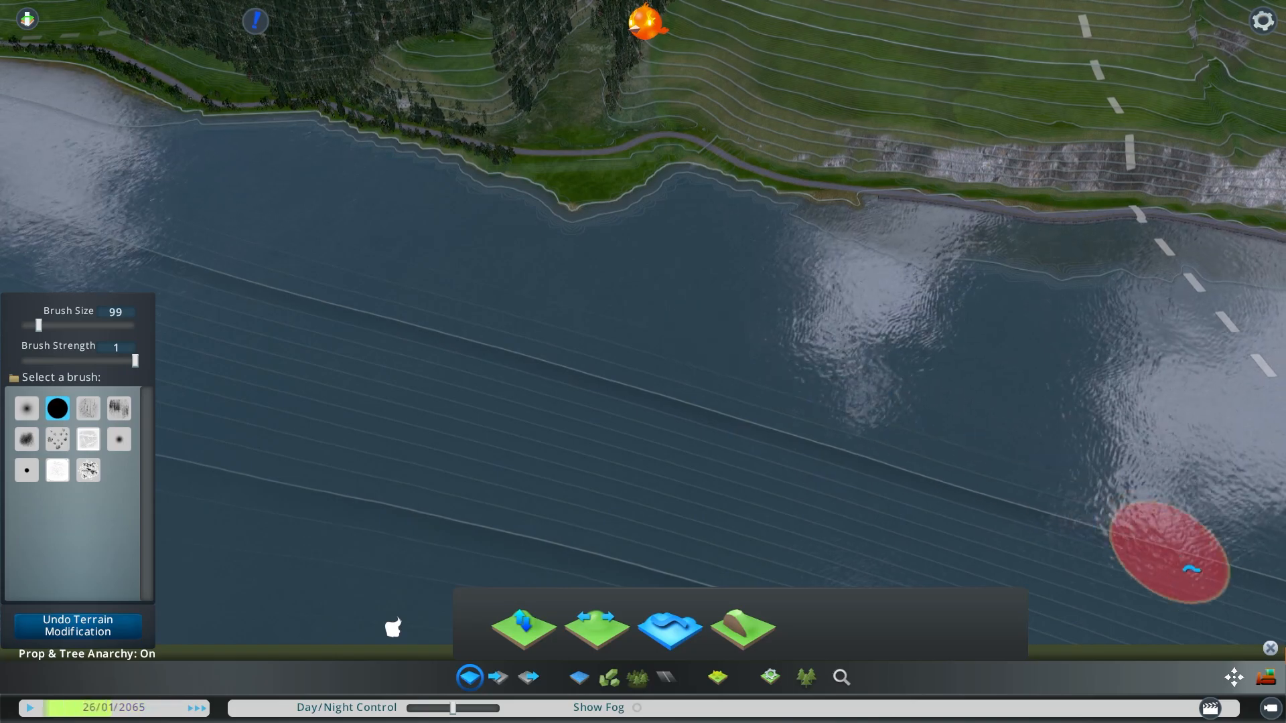